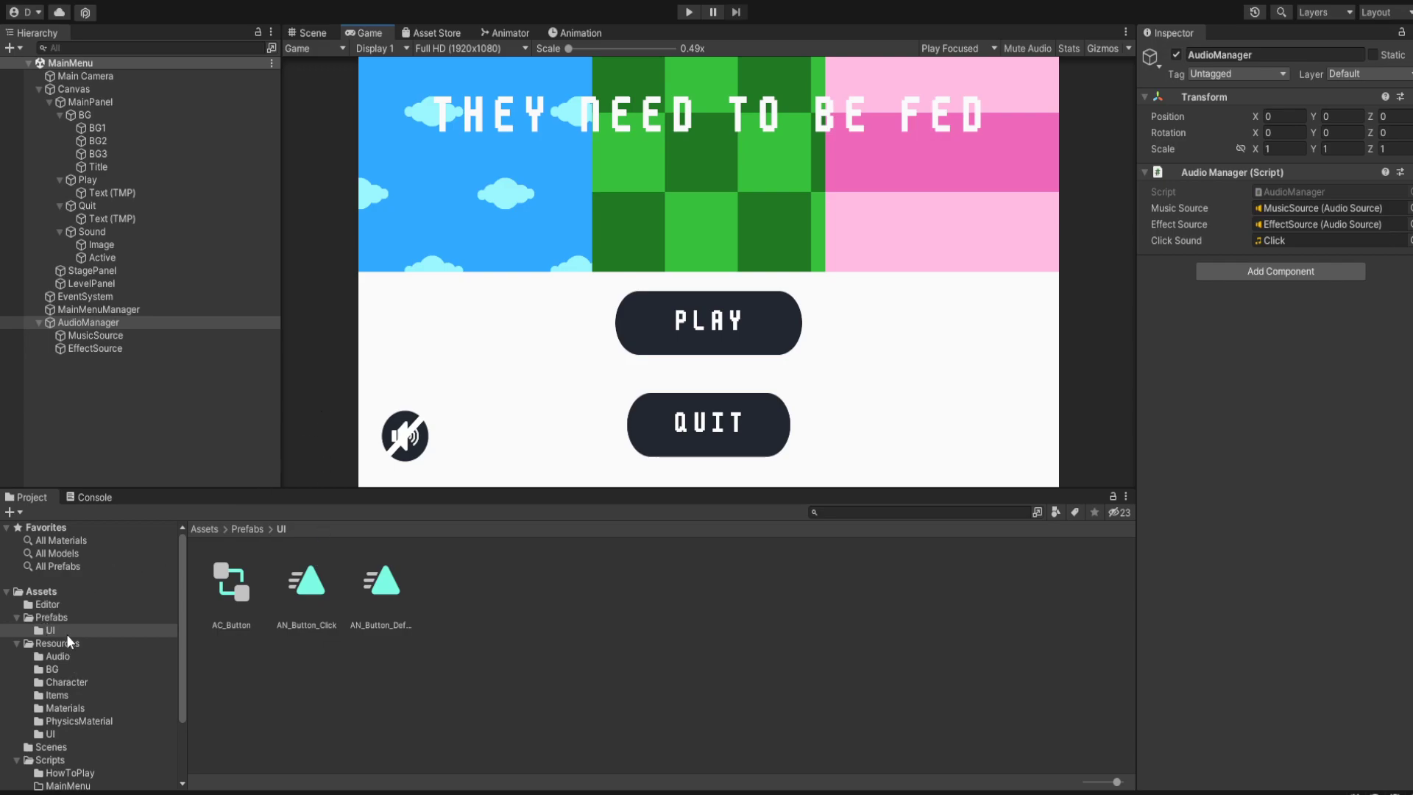
Step: Create a scene named HowToPlay in the Scenes folder and open it
{"action": "left_click", "coordinate": [51, 746]}
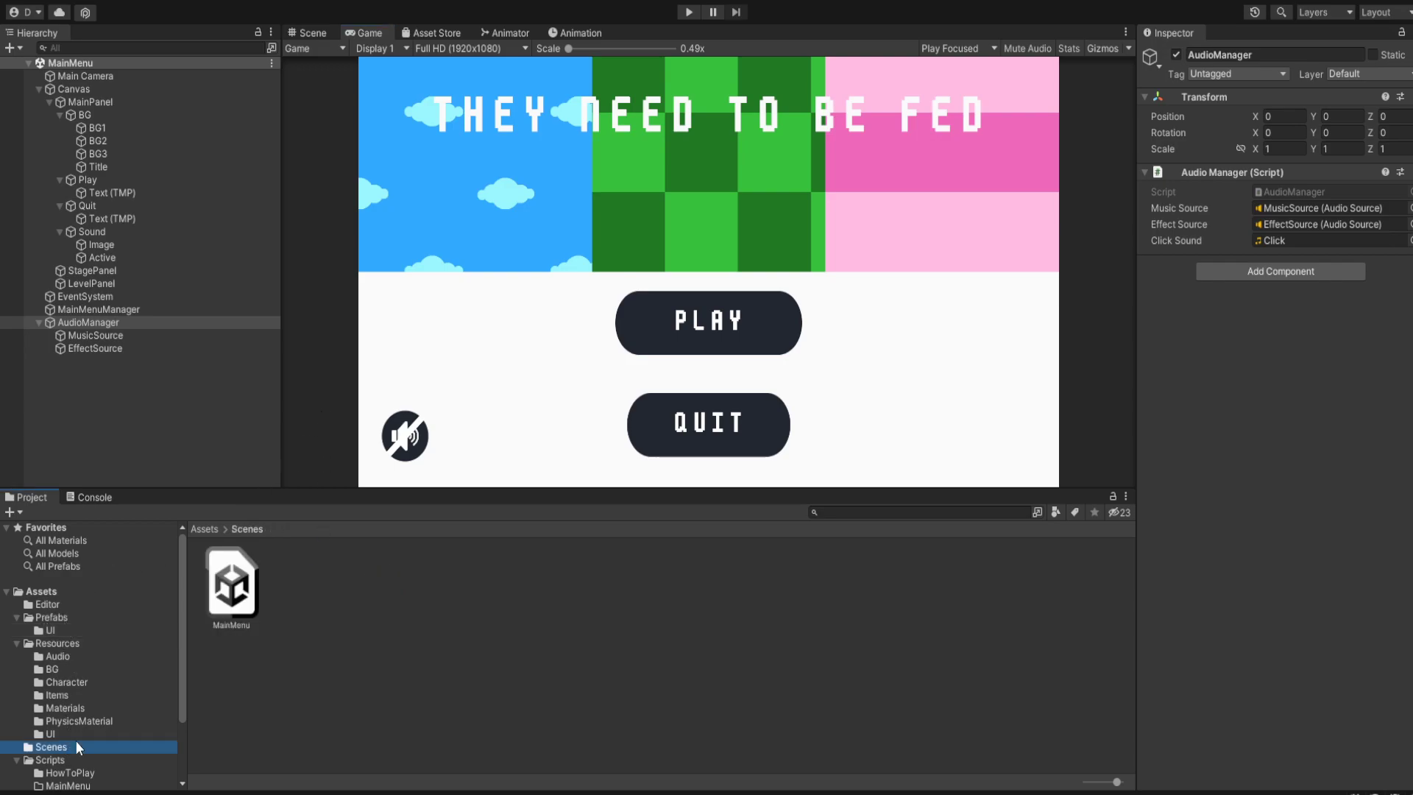
{"action": "left_click", "coordinate": [370, 637]}
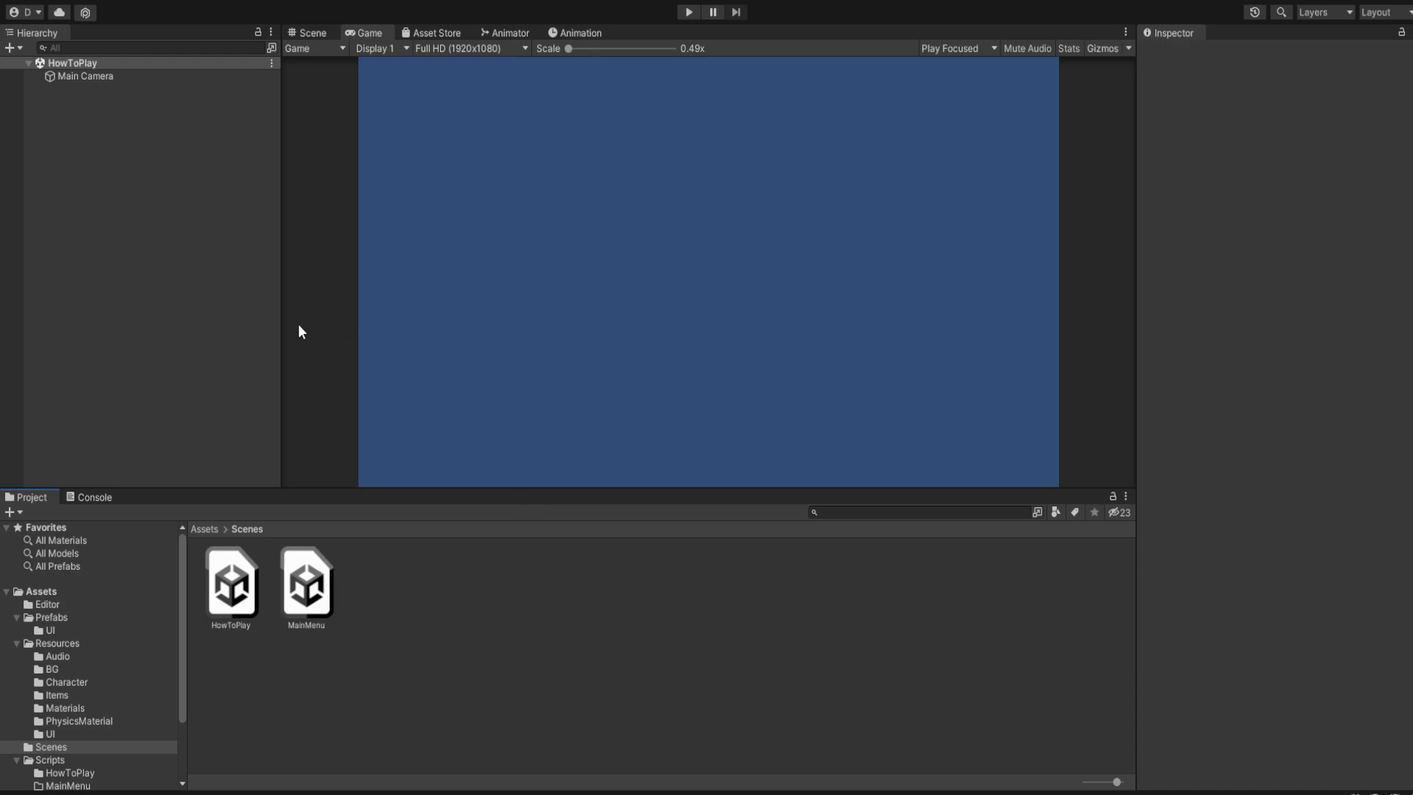
{"action": "left_click", "coordinate": [75, 80]}
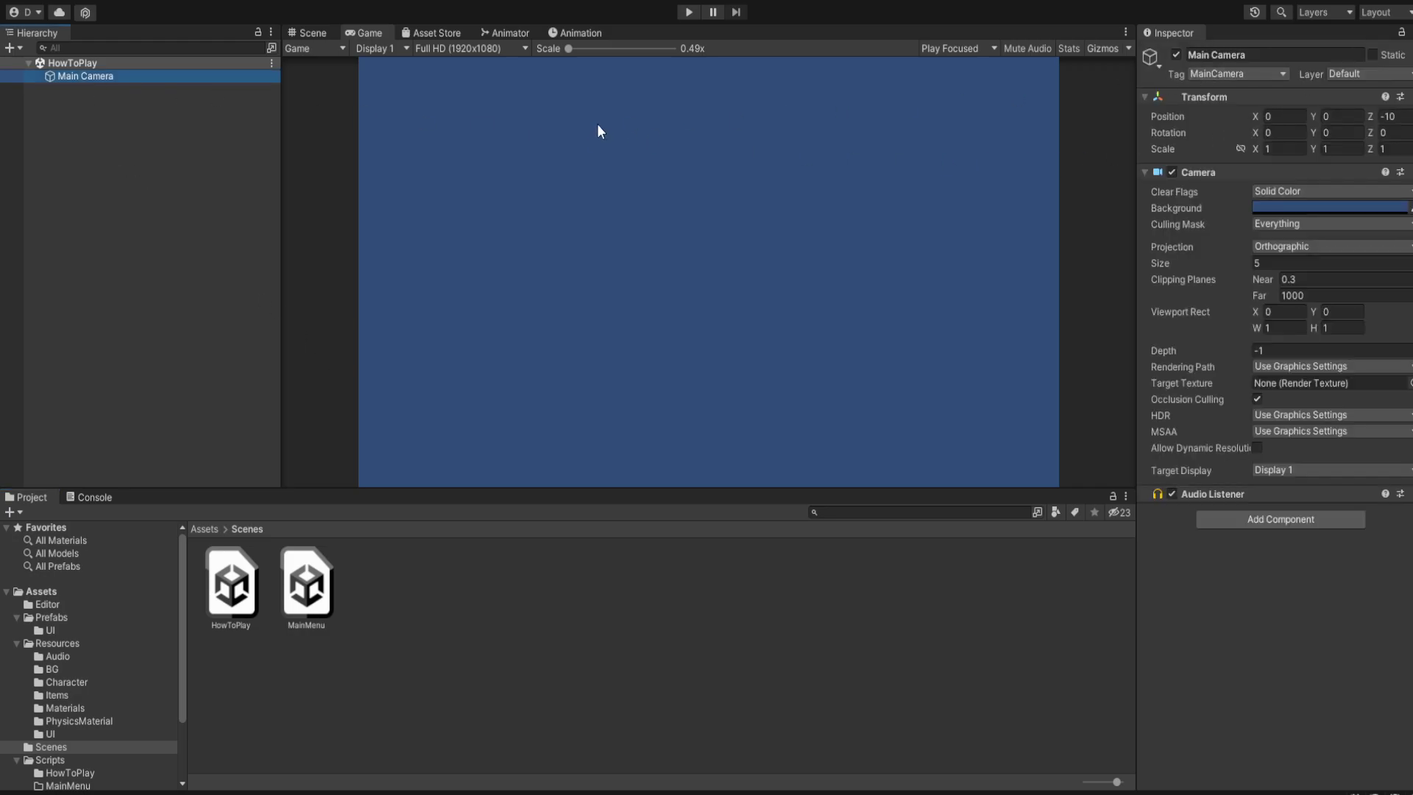
Step: Create an empty GameManager object at position 0, 0, 0 and attach the HowToPlay script to it
{"action": "left_click", "coordinate": [11, 47]}
{"action": "left_click", "coordinate": [32, 64]}
{"action": "type", "text": "GameManager"}
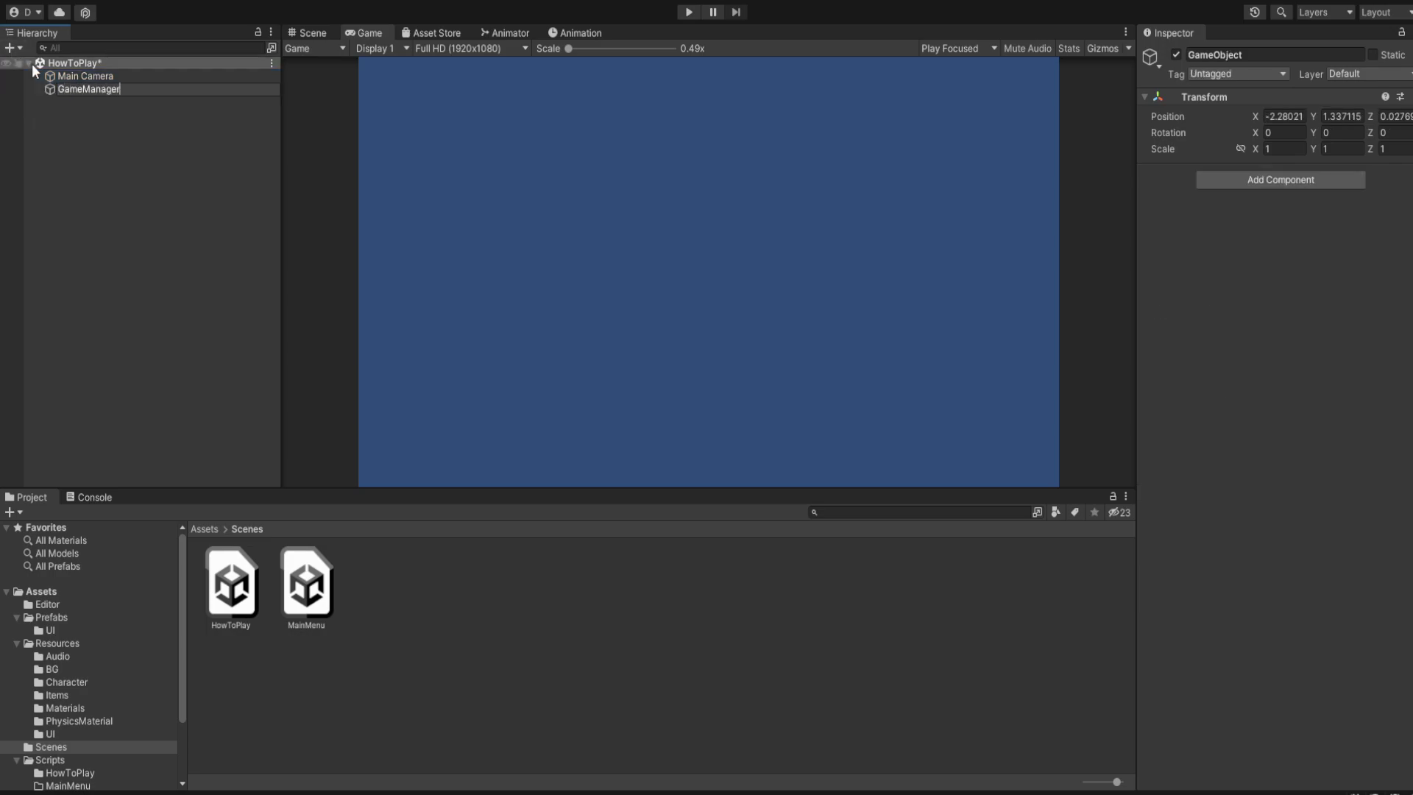
{"action": "key", "text": "Return"}
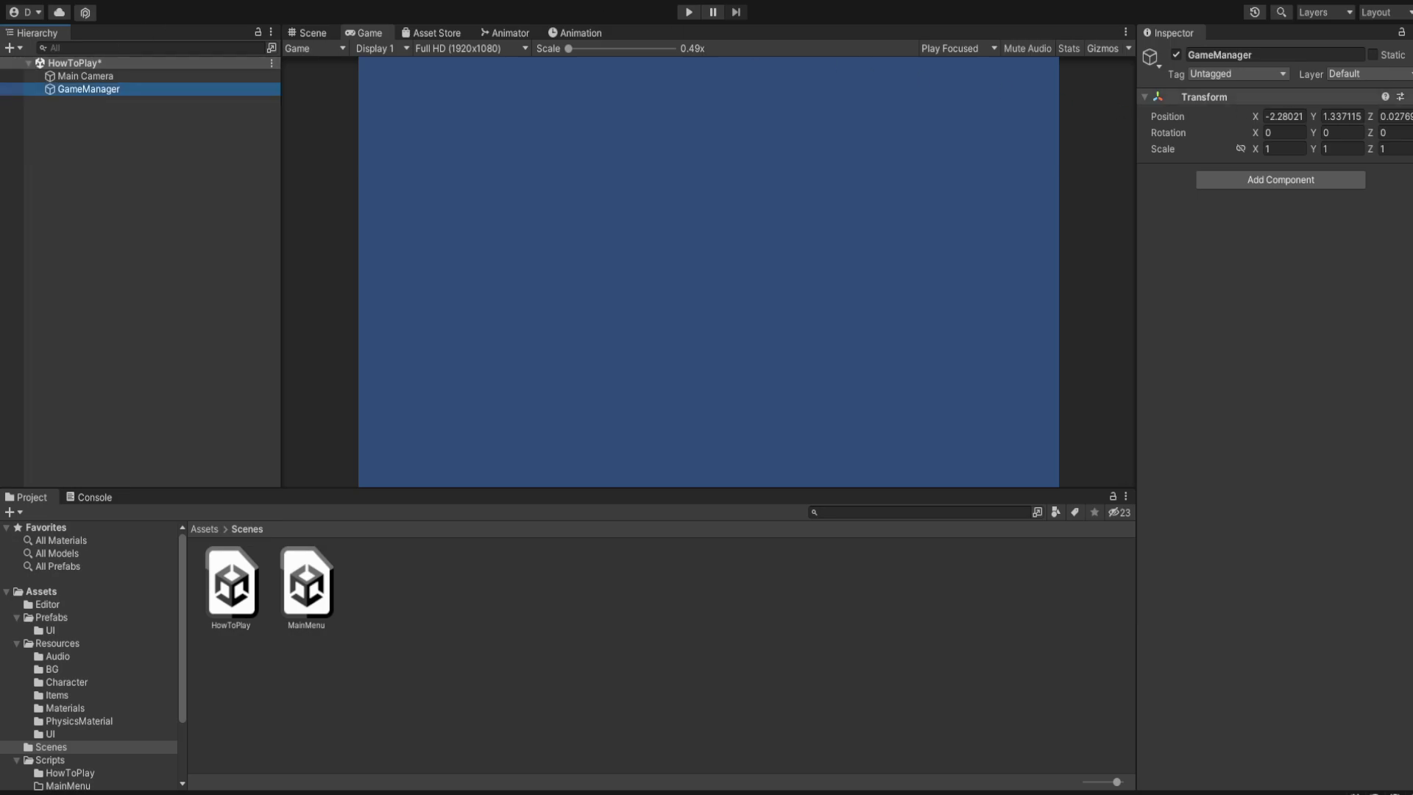
{"action": "left_click", "coordinate": [1367, 118]}
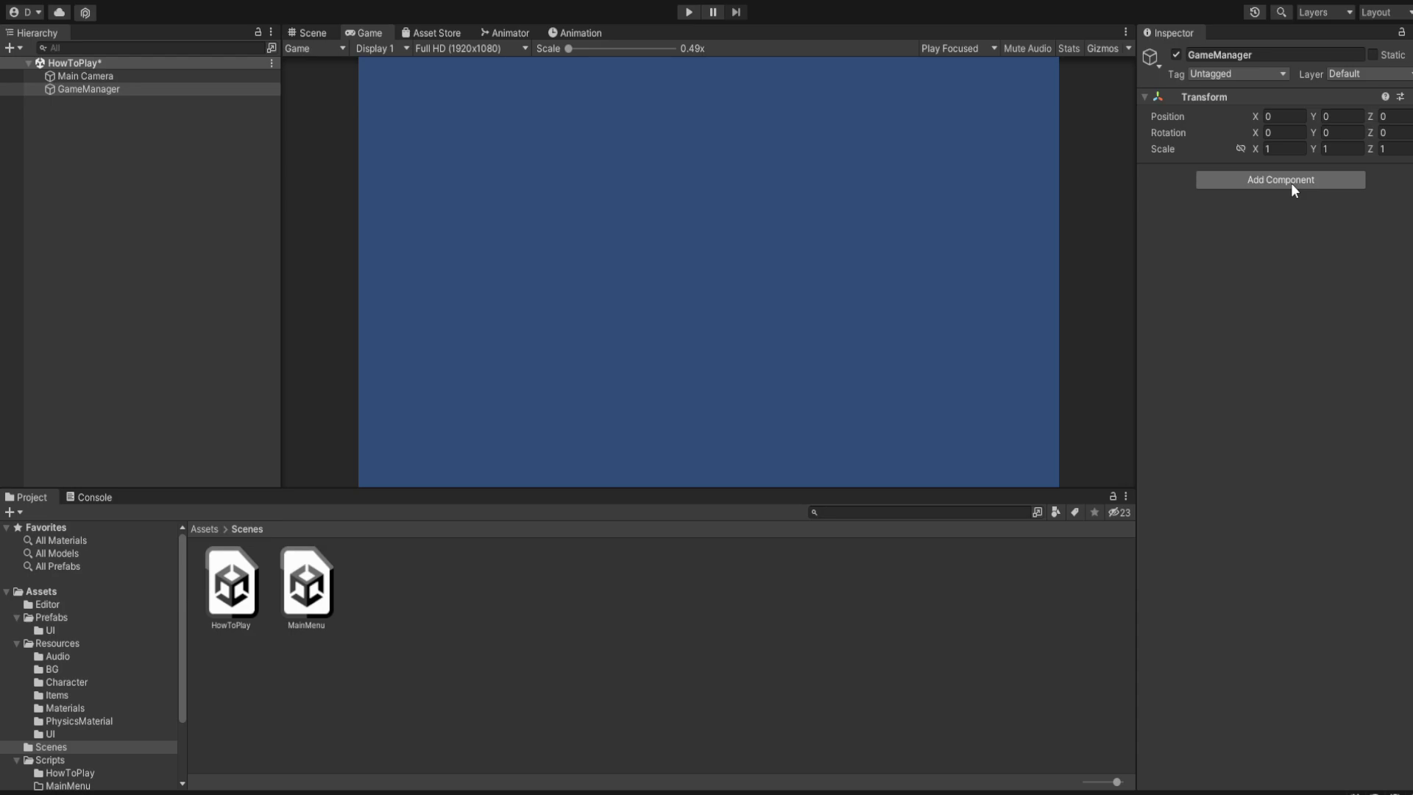
{"action": "key", "text": "Return"}
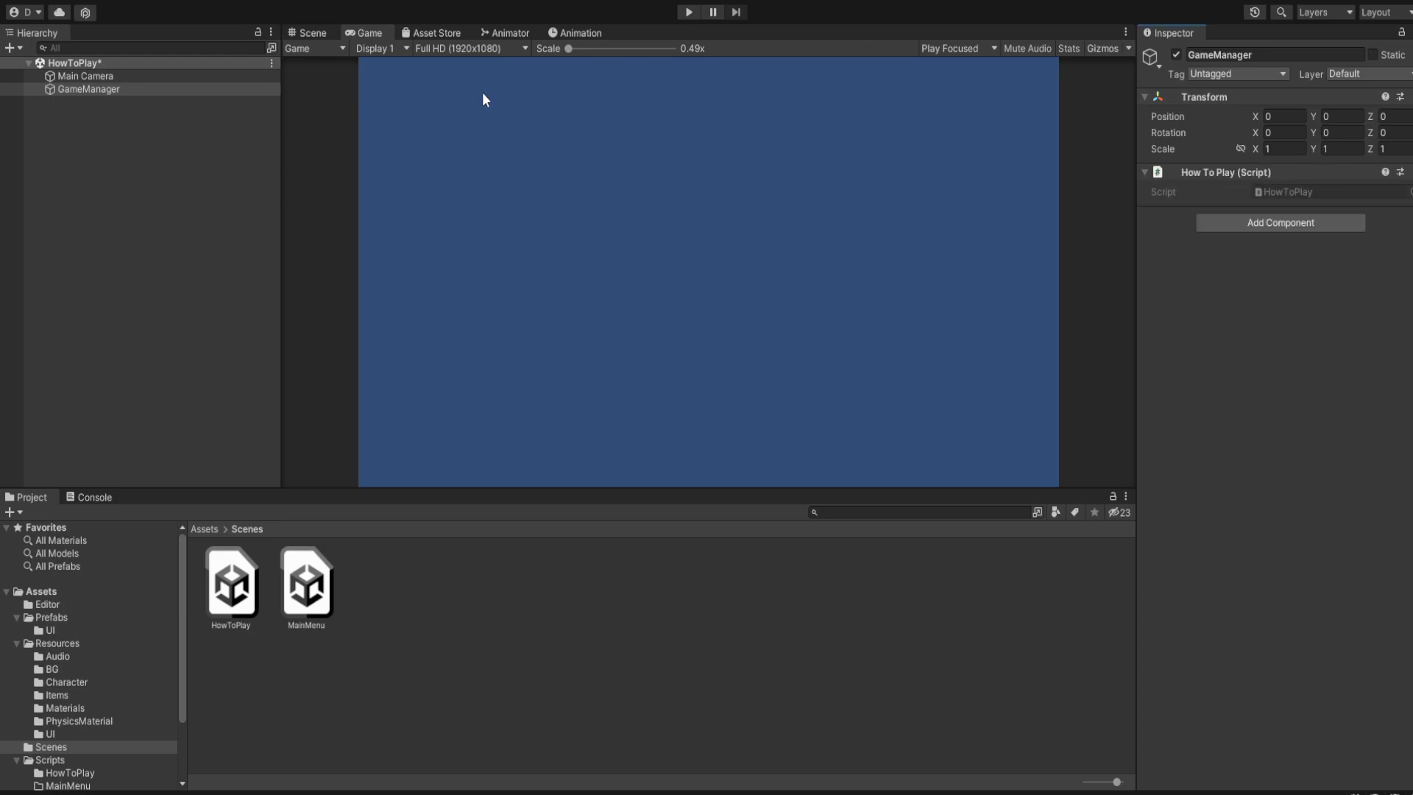
Step: Set the Main Camera's background color to white and save the scene
{"action": "left_click", "coordinate": [85, 77]}
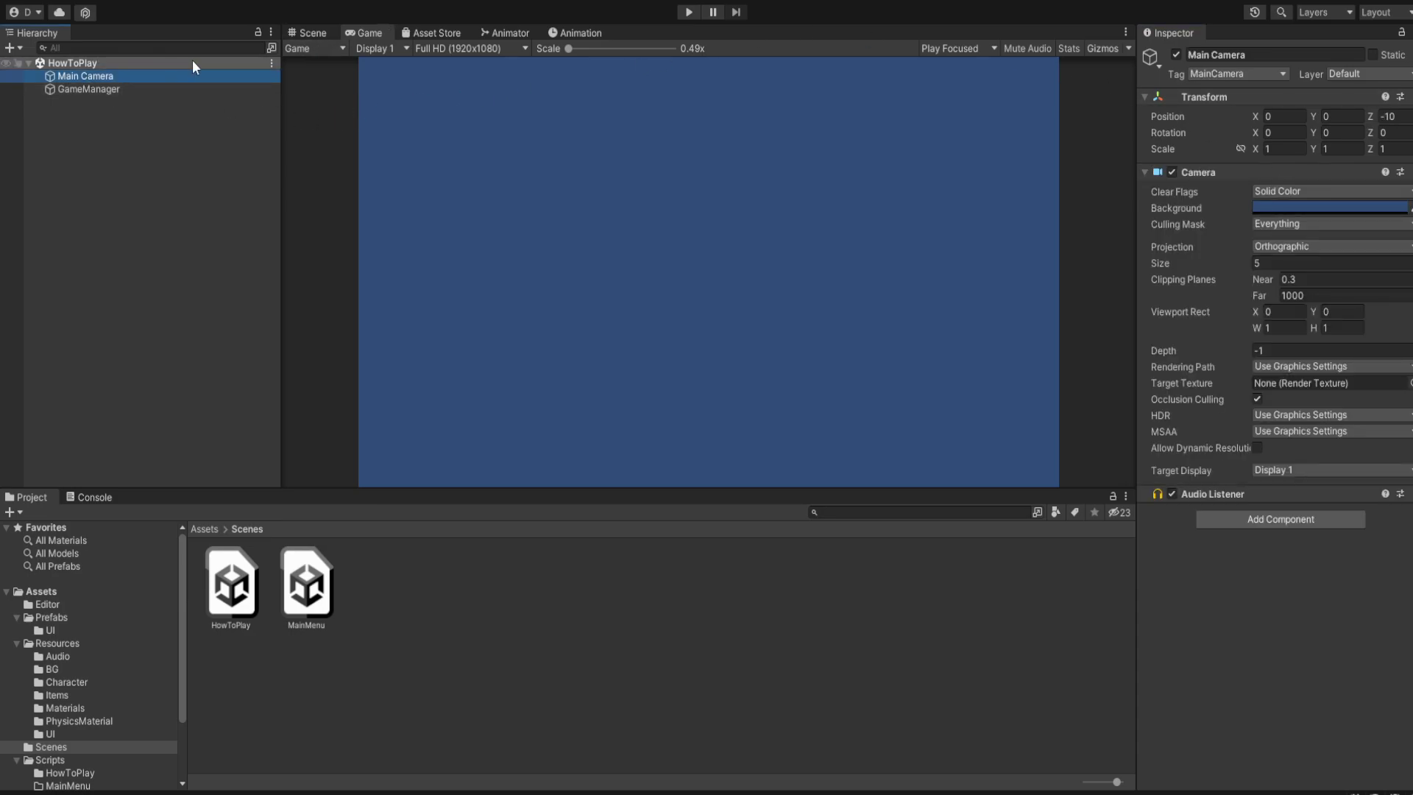
{"action": "left_click", "coordinate": [313, 33]}
{"action": "left_click", "coordinate": [369, 33]}
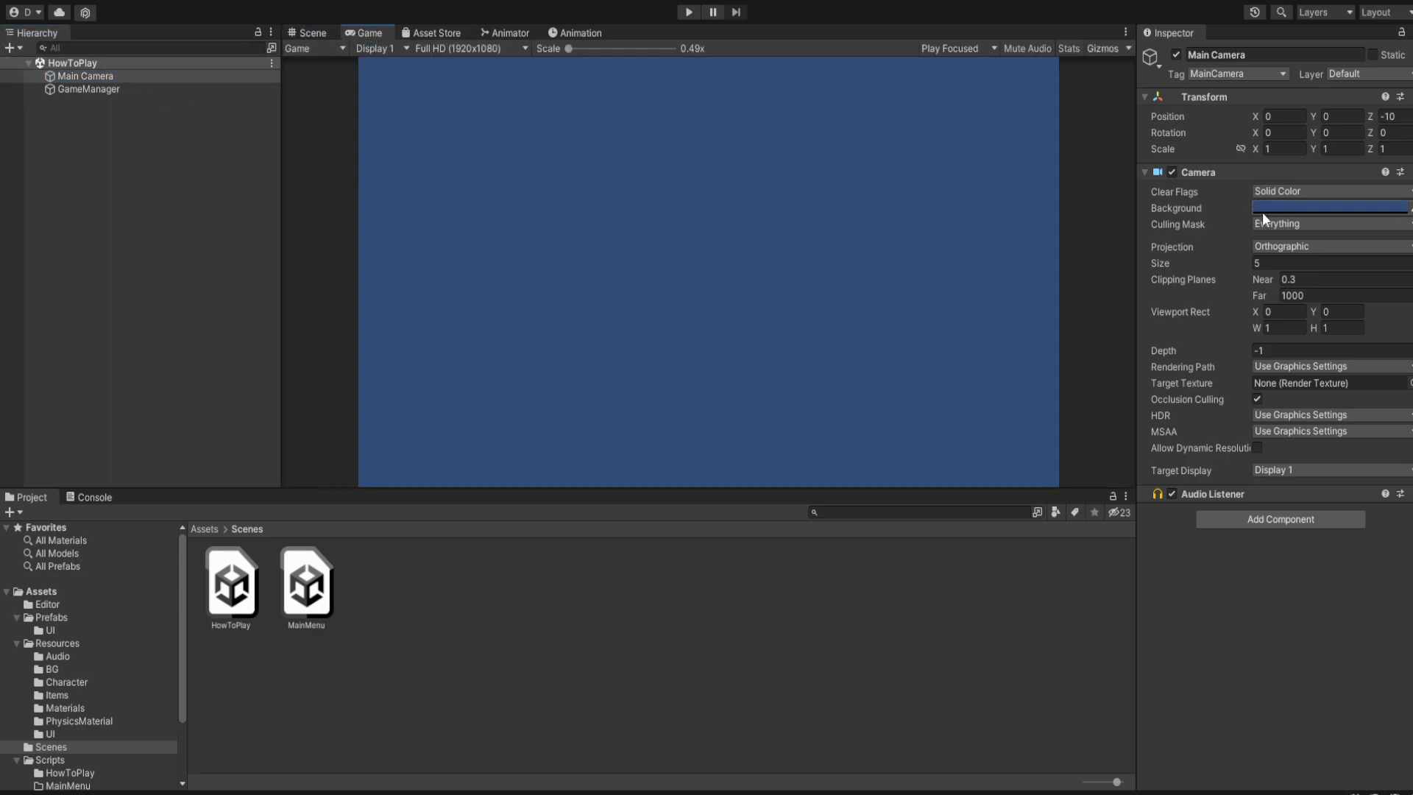
{"action": "left_click", "coordinate": [1341, 583]}
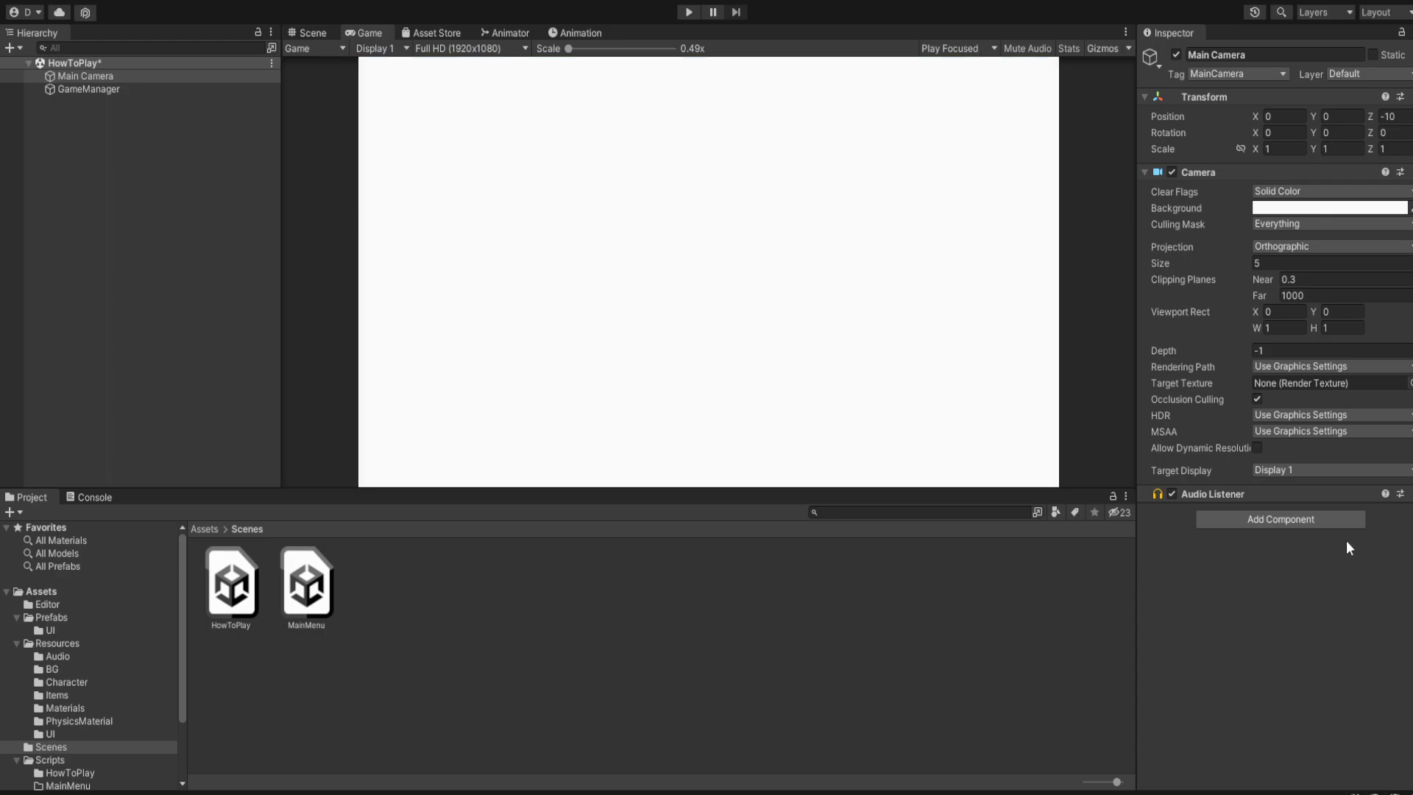
{"action": "key", "text": "ctrl+s"}
Step: Add a UI image named Back on a new canvas in the HowToPlay scene
{"action": "left_click", "coordinate": [121, 88]}
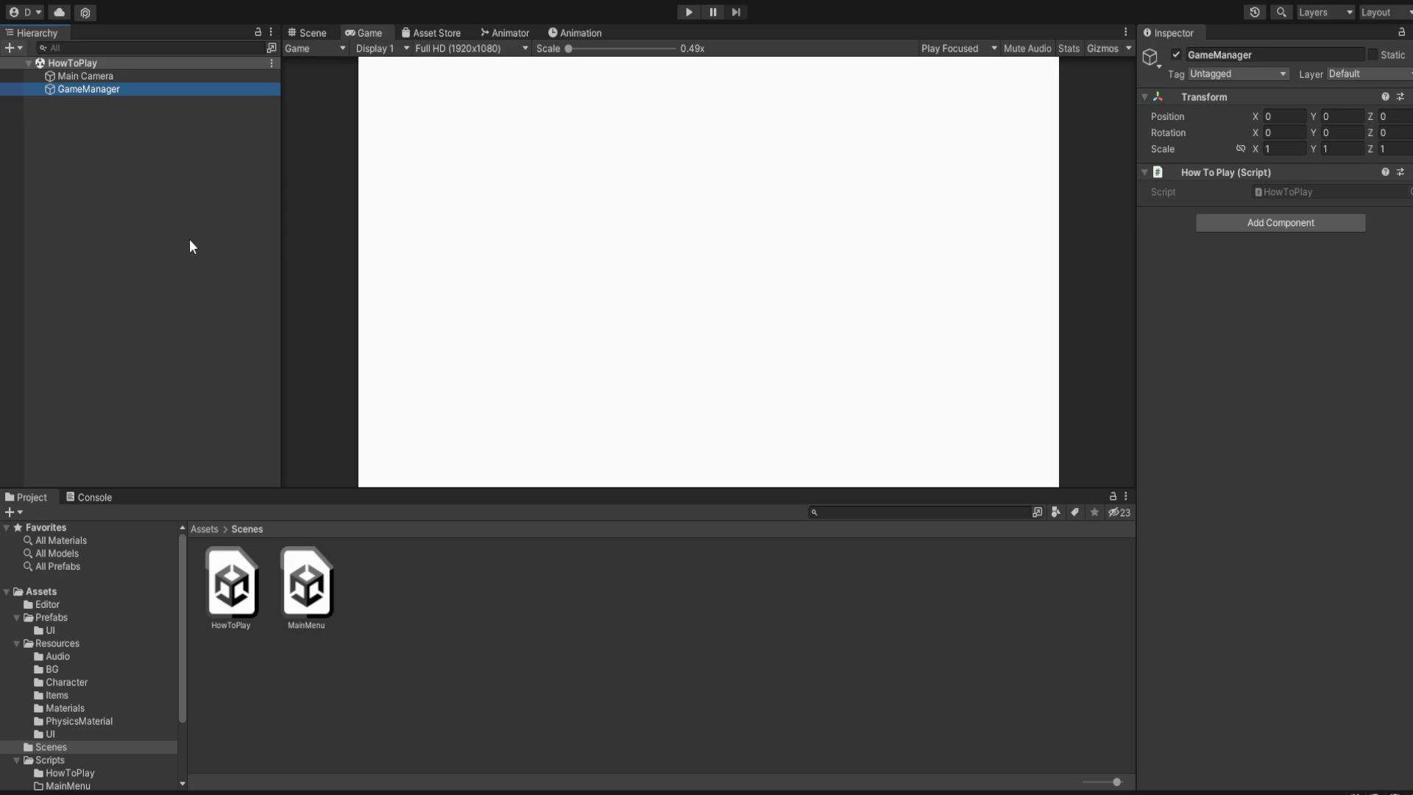
{"action": "left_click", "coordinate": [252, 135]}
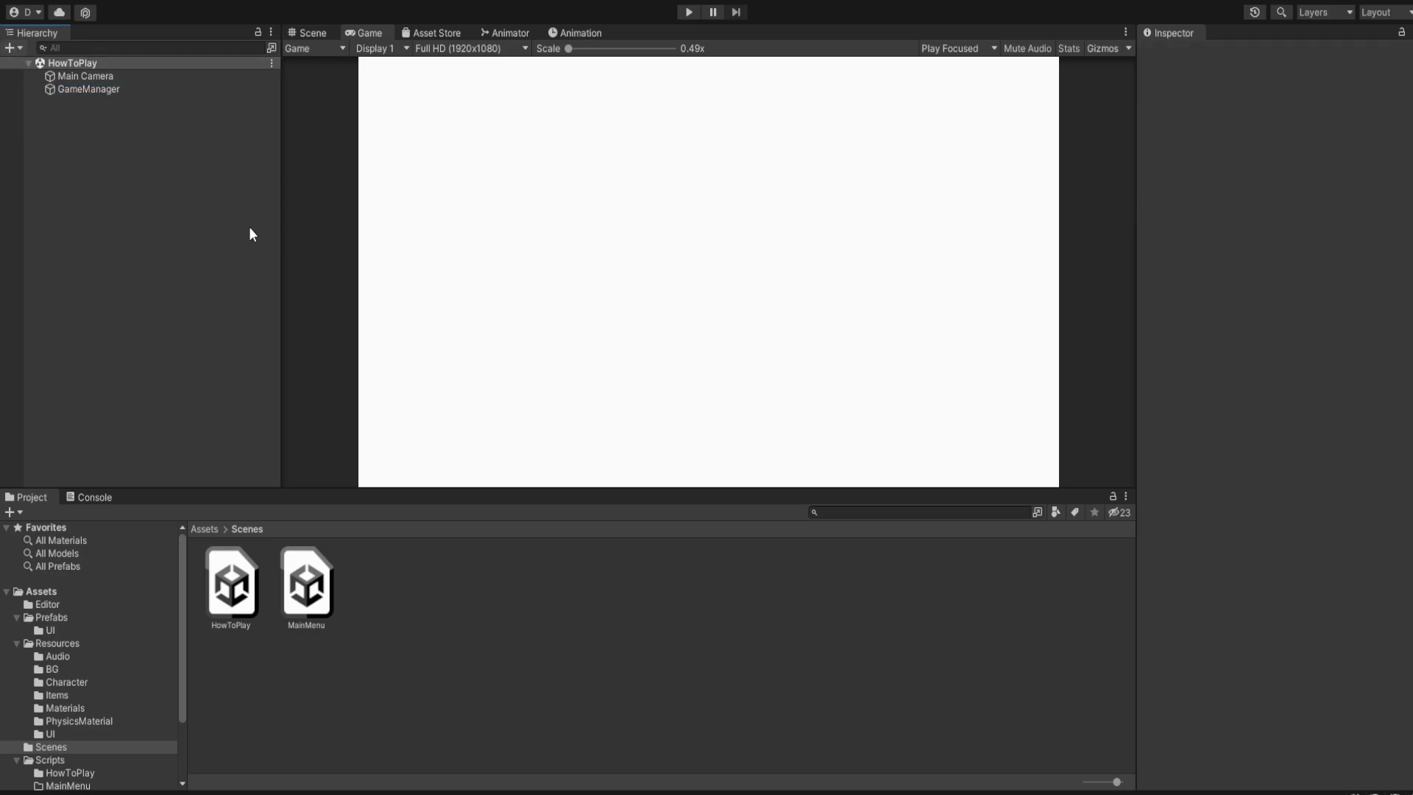
{"action": "left_click", "coordinate": [434, 224]}
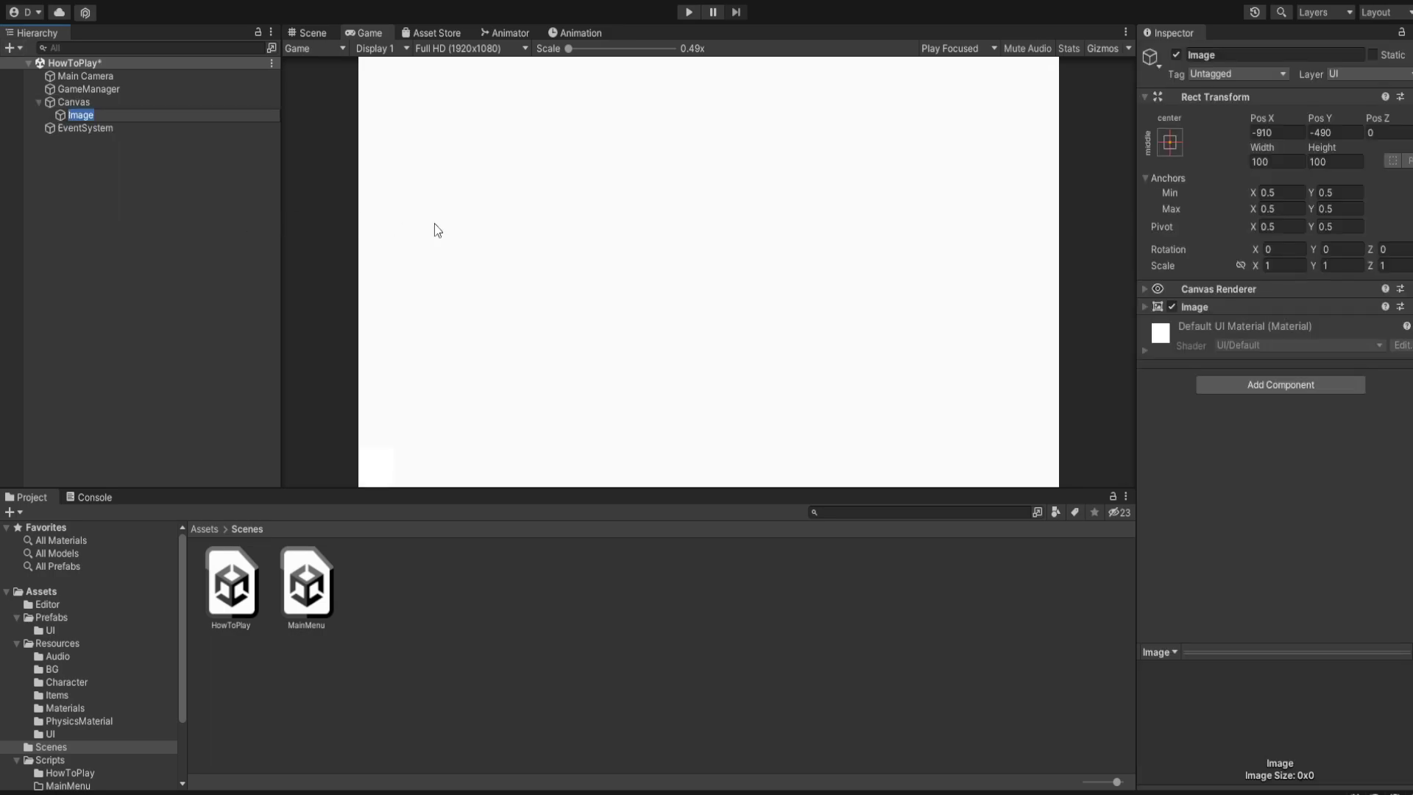
{"action": "type", "text": "Back"}
{"action": "key", "text": "Return"}
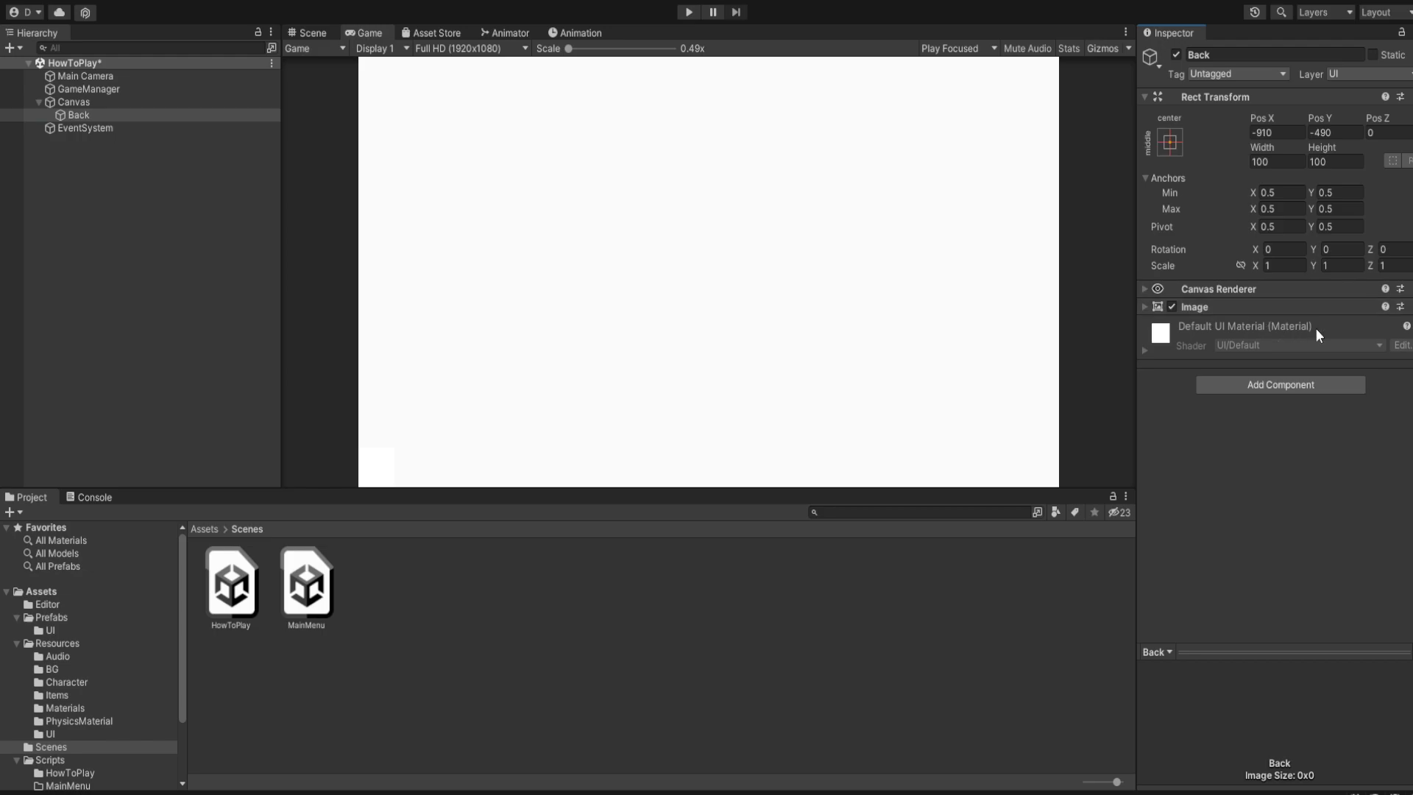
Step: Give the Back image the circle sprite and a dark navy color
{"action": "left_click", "coordinate": [1304, 307]}
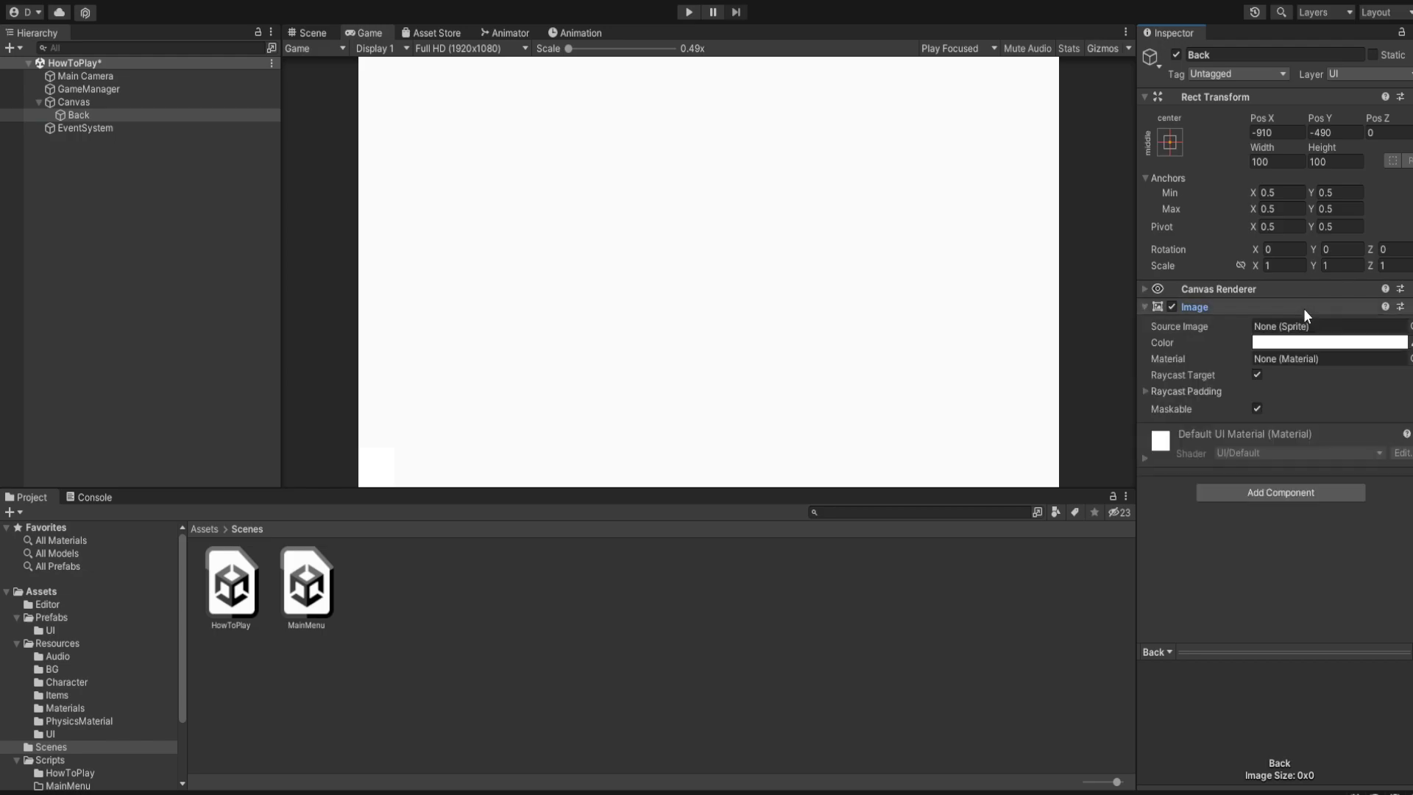
{"action": "double_click", "coordinate": [1207, 515]}
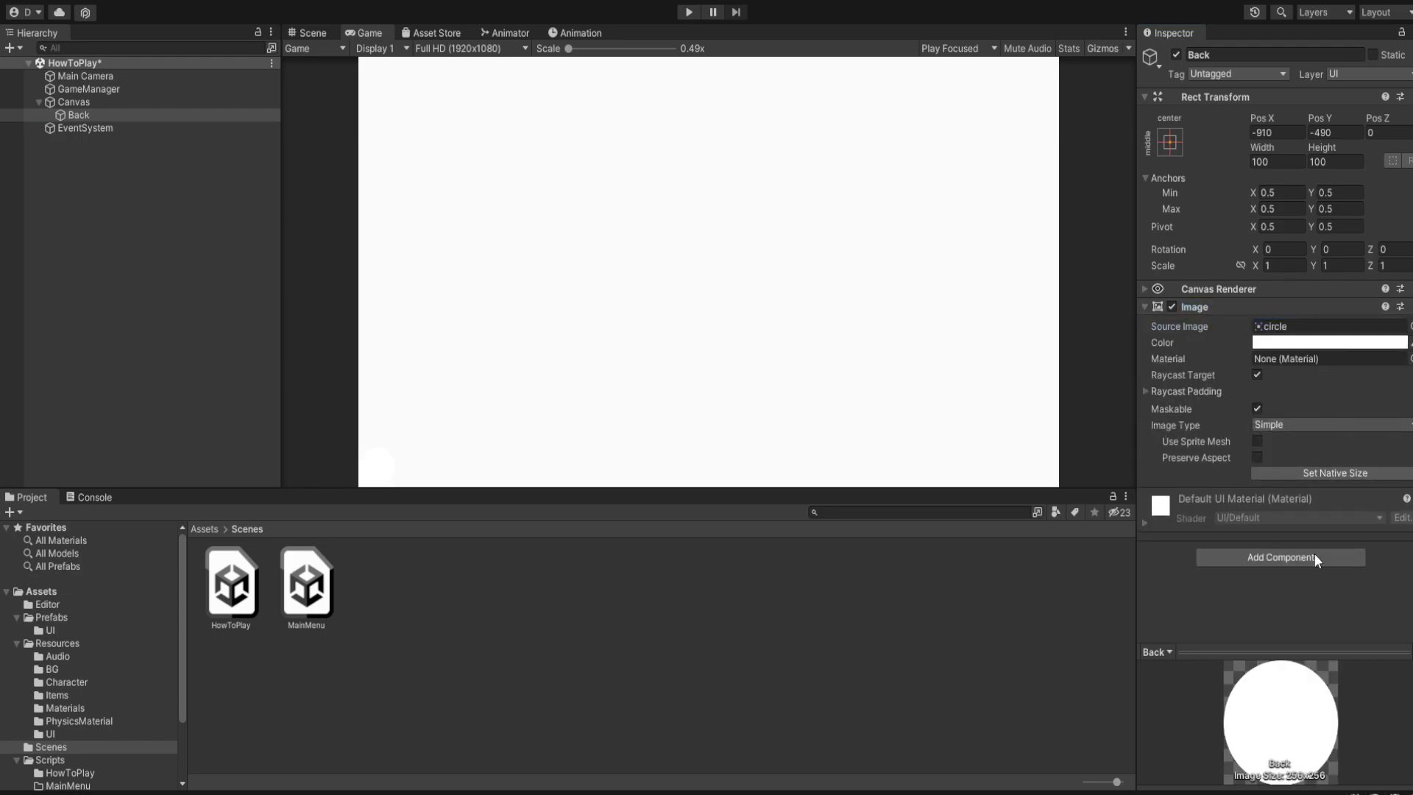
{"action": "left_click", "coordinate": [1350, 712]}
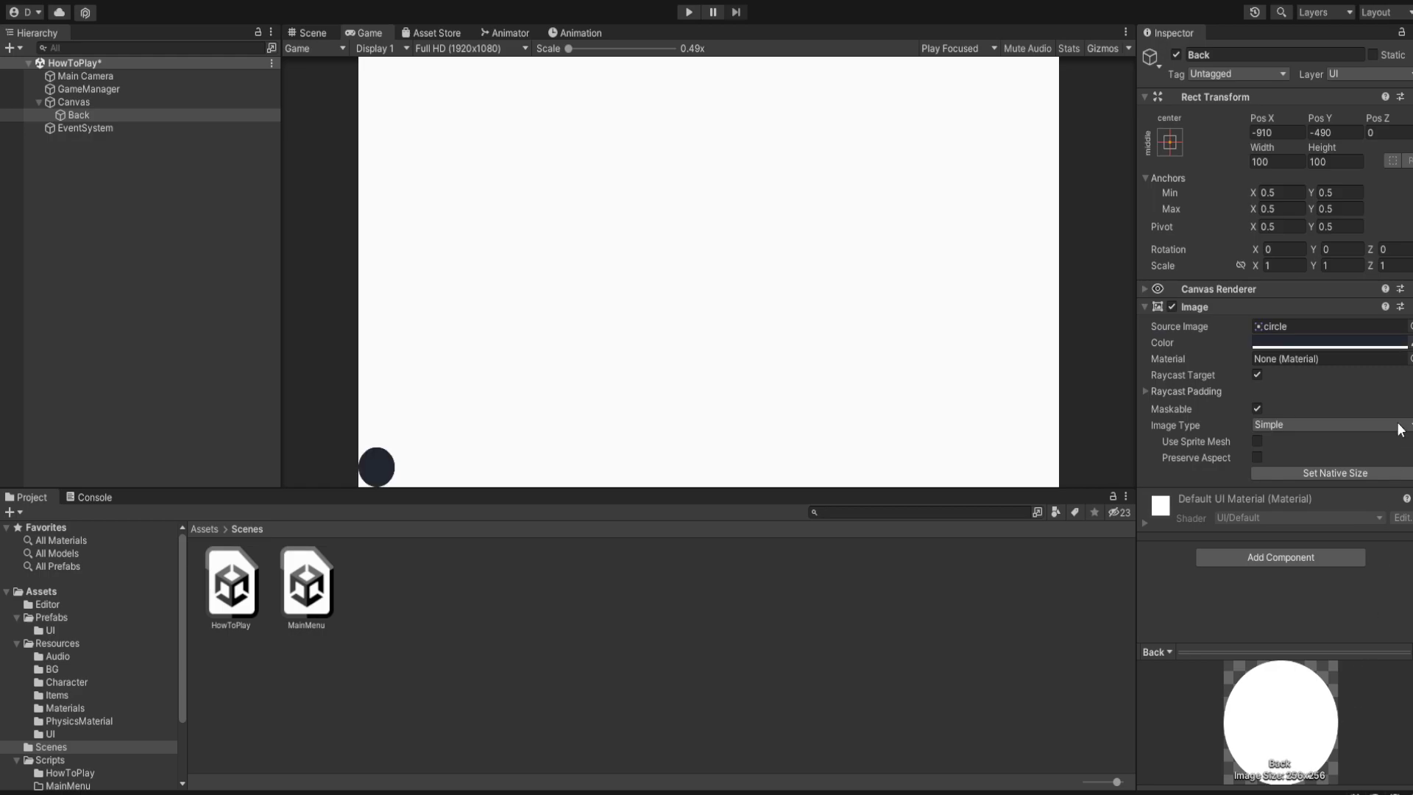
{"action": "left_click", "coordinate": [1410, 323]}
Step: Size the Back image 128 by 128, anchor it to the canvas's top right, and position it at X -64, Y -64
{"action": "left_click", "coordinate": [1271, 161]}
{"action": "type", "text": "128"}
{"action": "key", "text": "Tab"}
{"action": "type", "text": "128"}
{"action": "left_click", "coordinate": [1292, 129]}
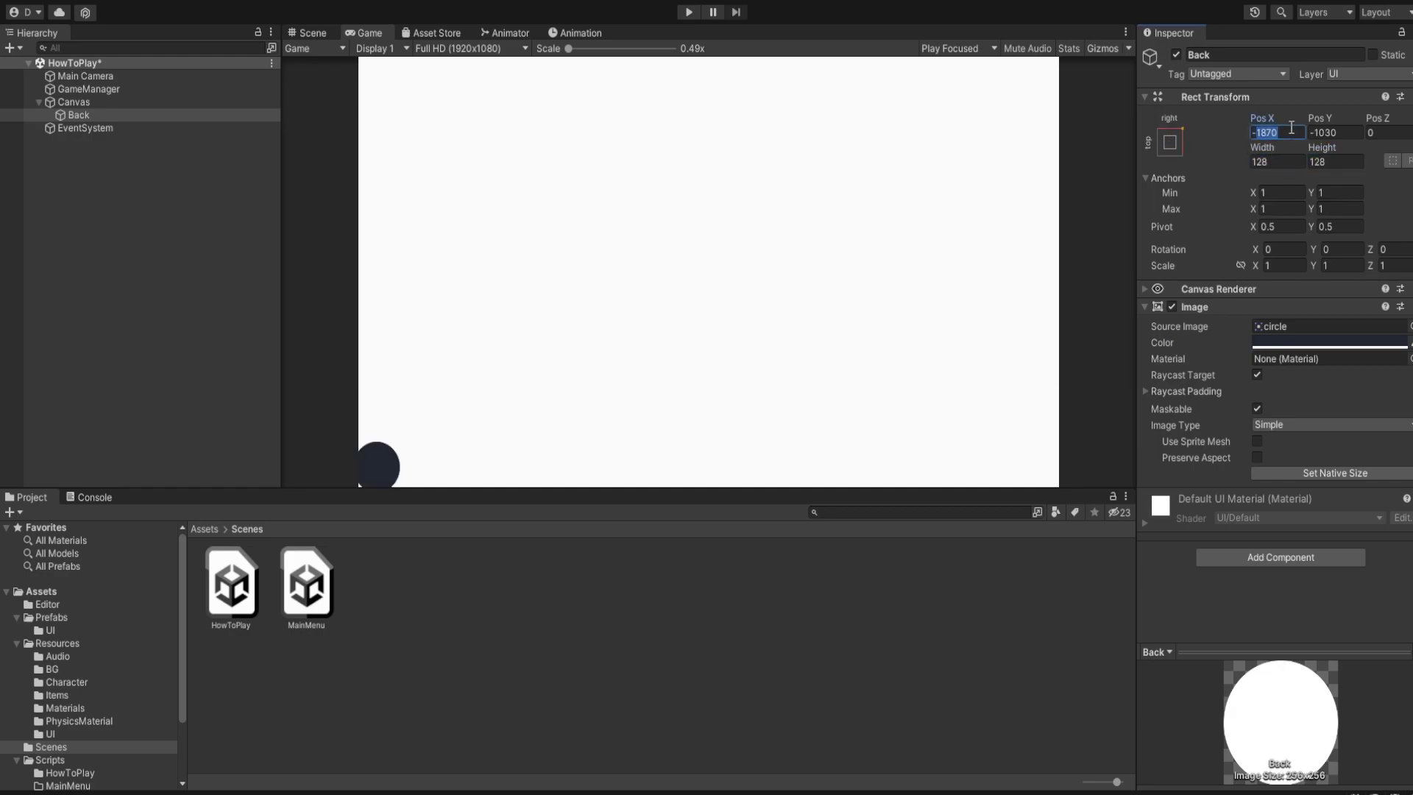
{"action": "type", "text": "-64"}
{"action": "key", "text": "Tab"}
{"action": "type", "text": "-64"}
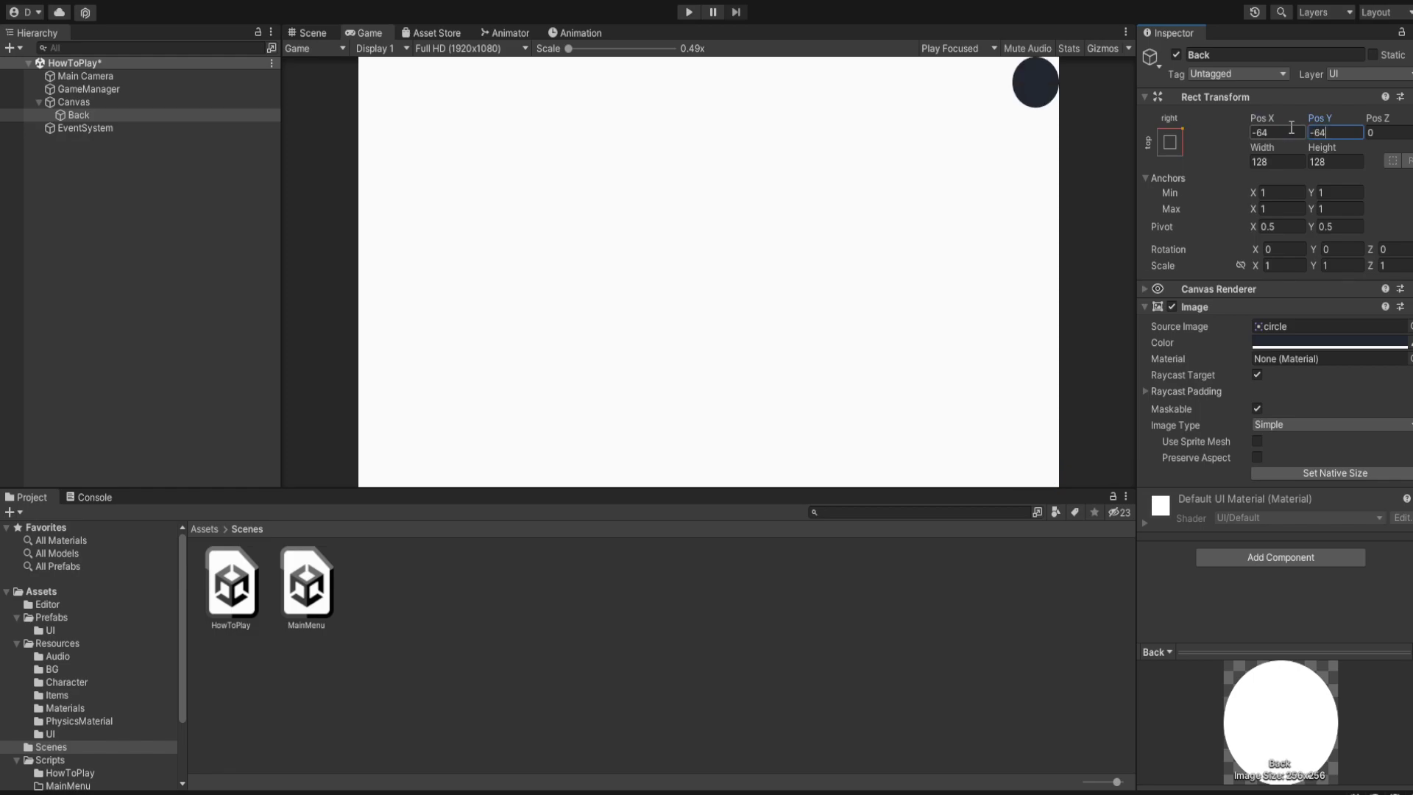
Step: Add a child image under Back with the circle sprite and a size of 112 by 112
{"action": "left_click", "coordinate": [87, 116]}
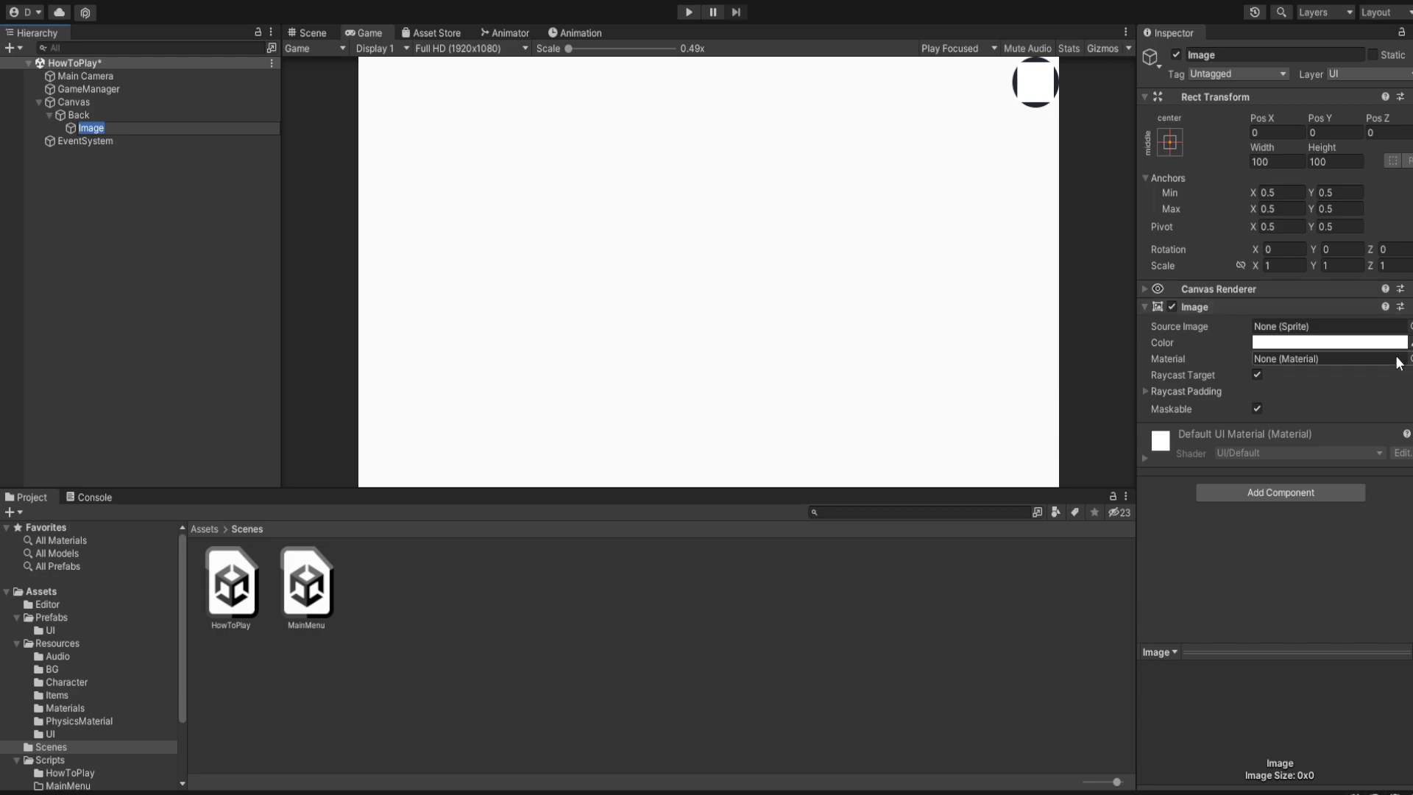
{"action": "left_click", "coordinate": [1278, 470]}
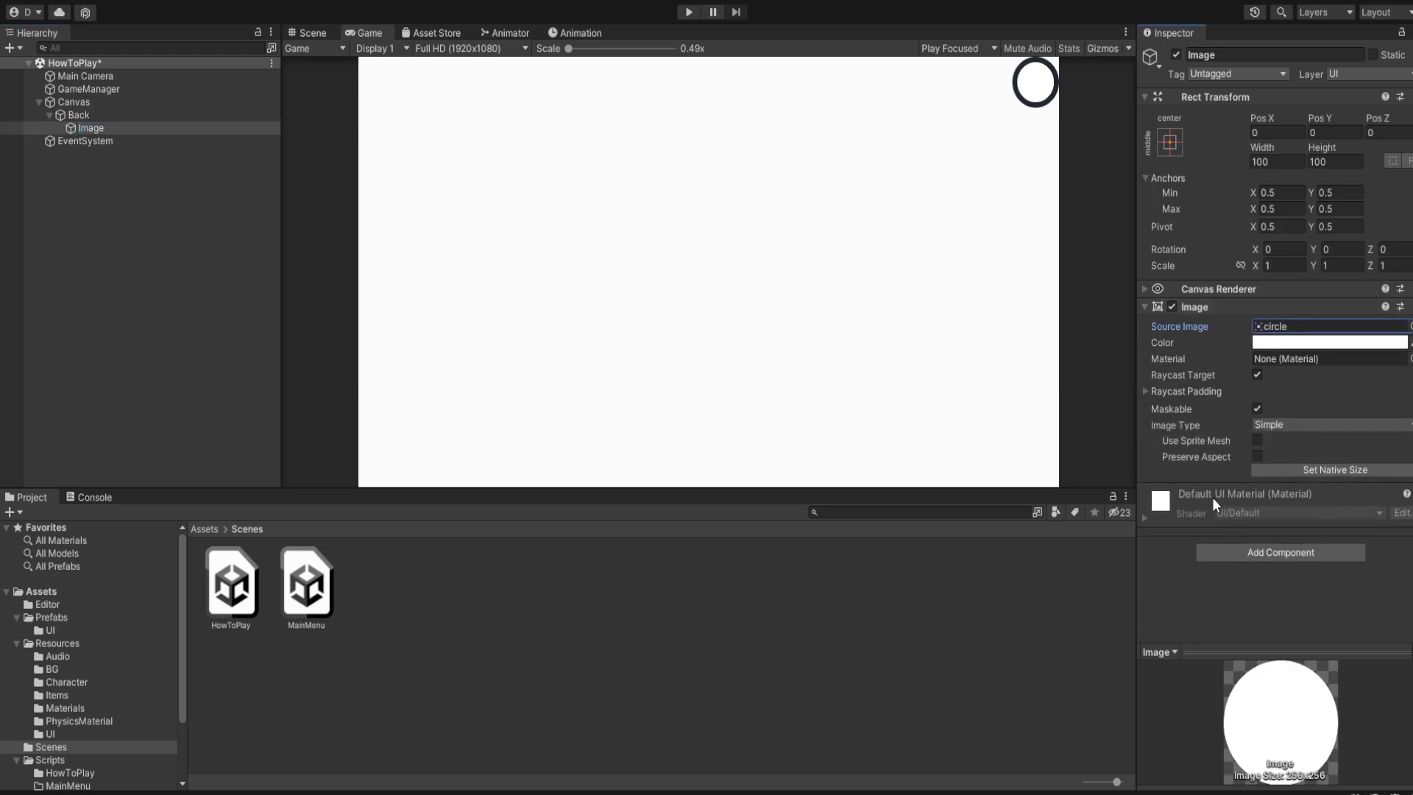
{"action": "left_click", "coordinate": [1277, 162]}
{"action": "type", "text": "116"}
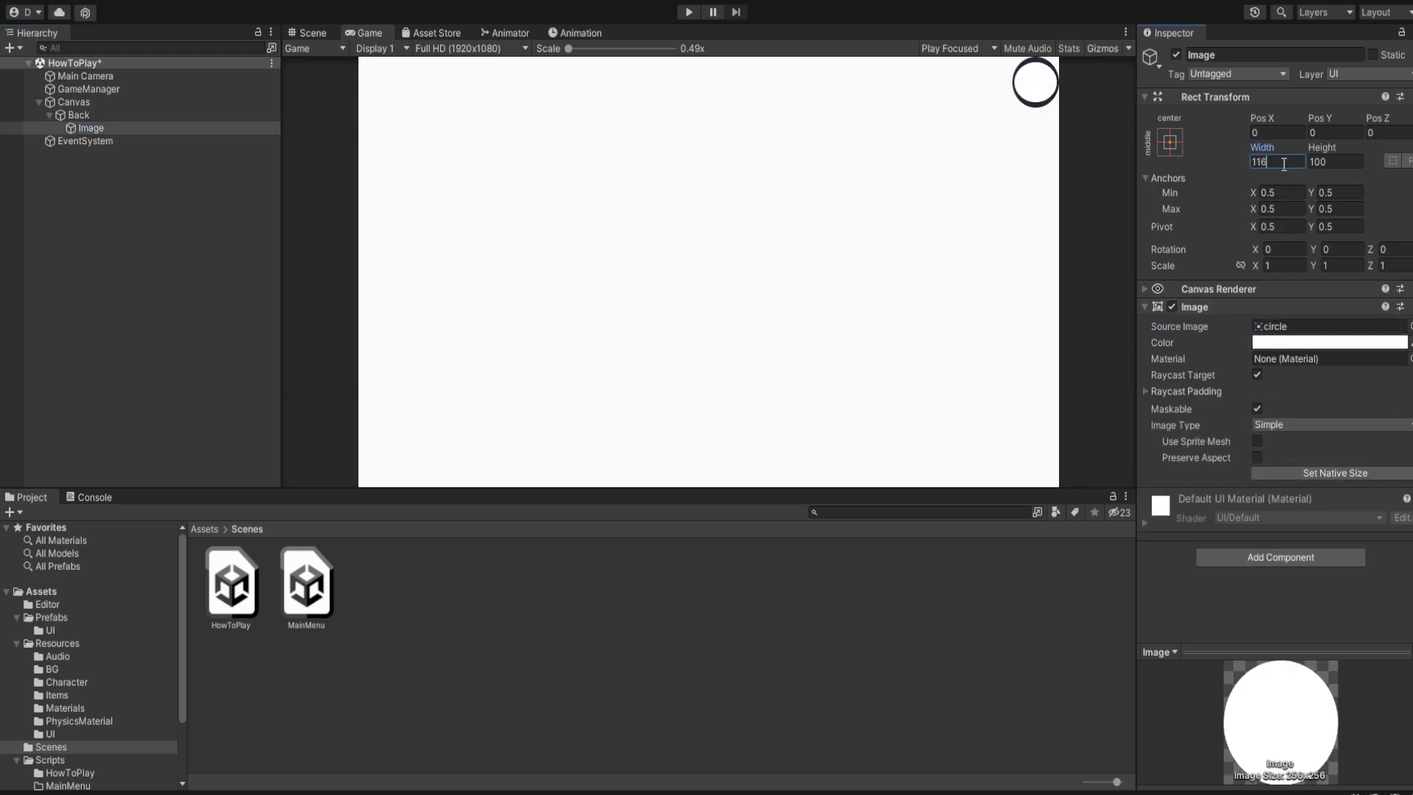
{"action": "key", "text": "BackSpace"}
{"action": "type", "text": "2"}
{"action": "key", "text": "Tab"}
{"action": "type", "text": "112"}
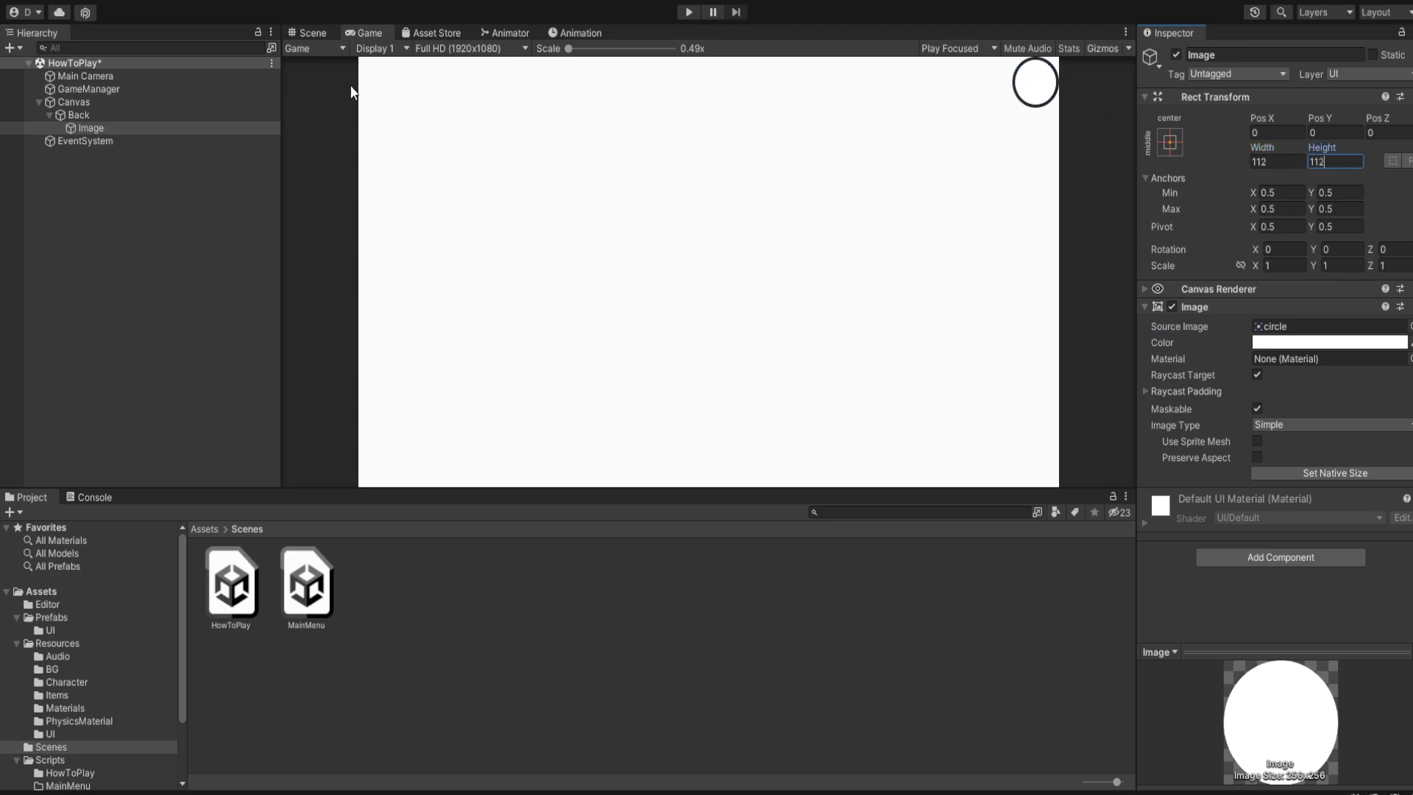
Step: Duplicate the inner circle image under Back and assign the back arrow sprite to the copy
{"action": "left_click", "coordinate": [81, 115]}
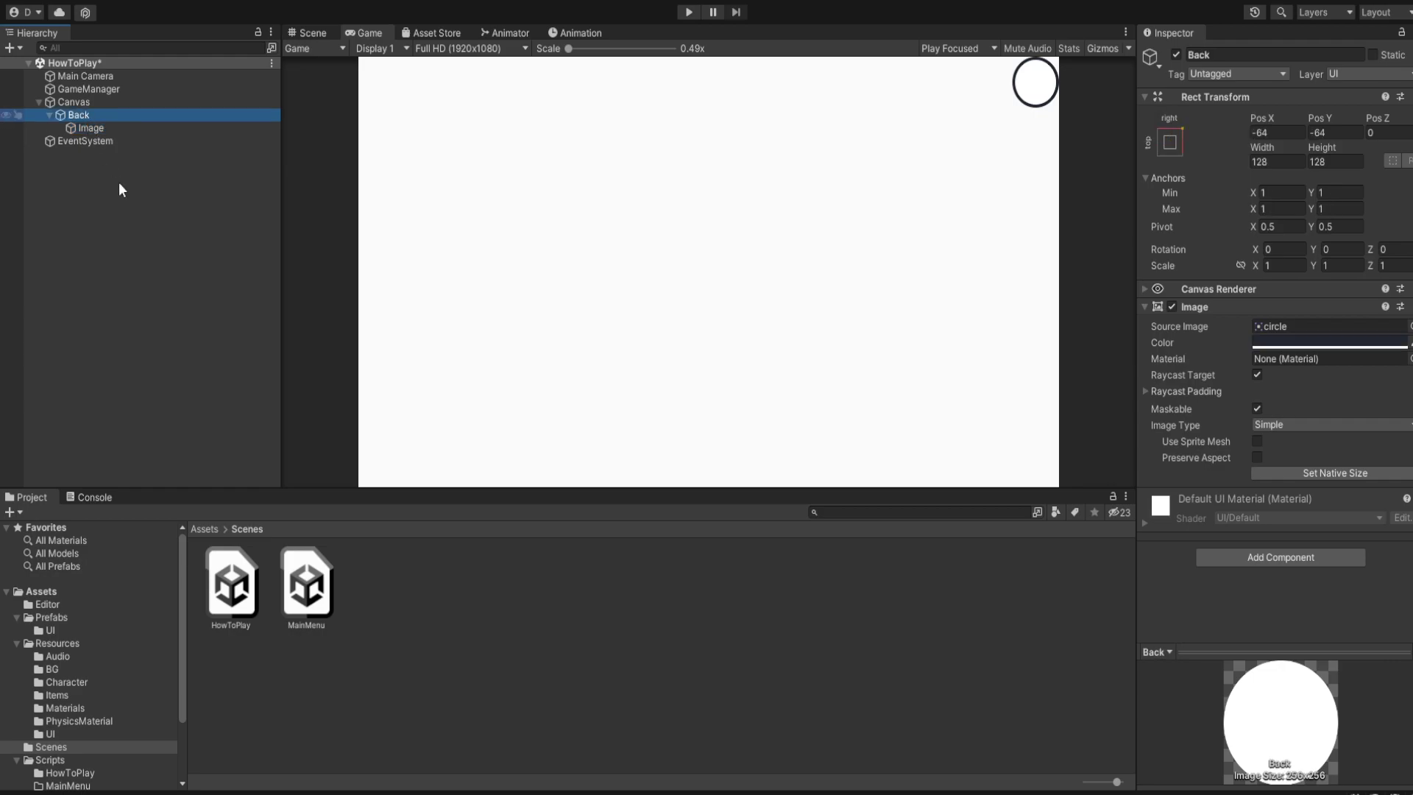
{"action": "left_click", "coordinate": [73, 125]}
{"action": "key", "text": "ctrl+d"}
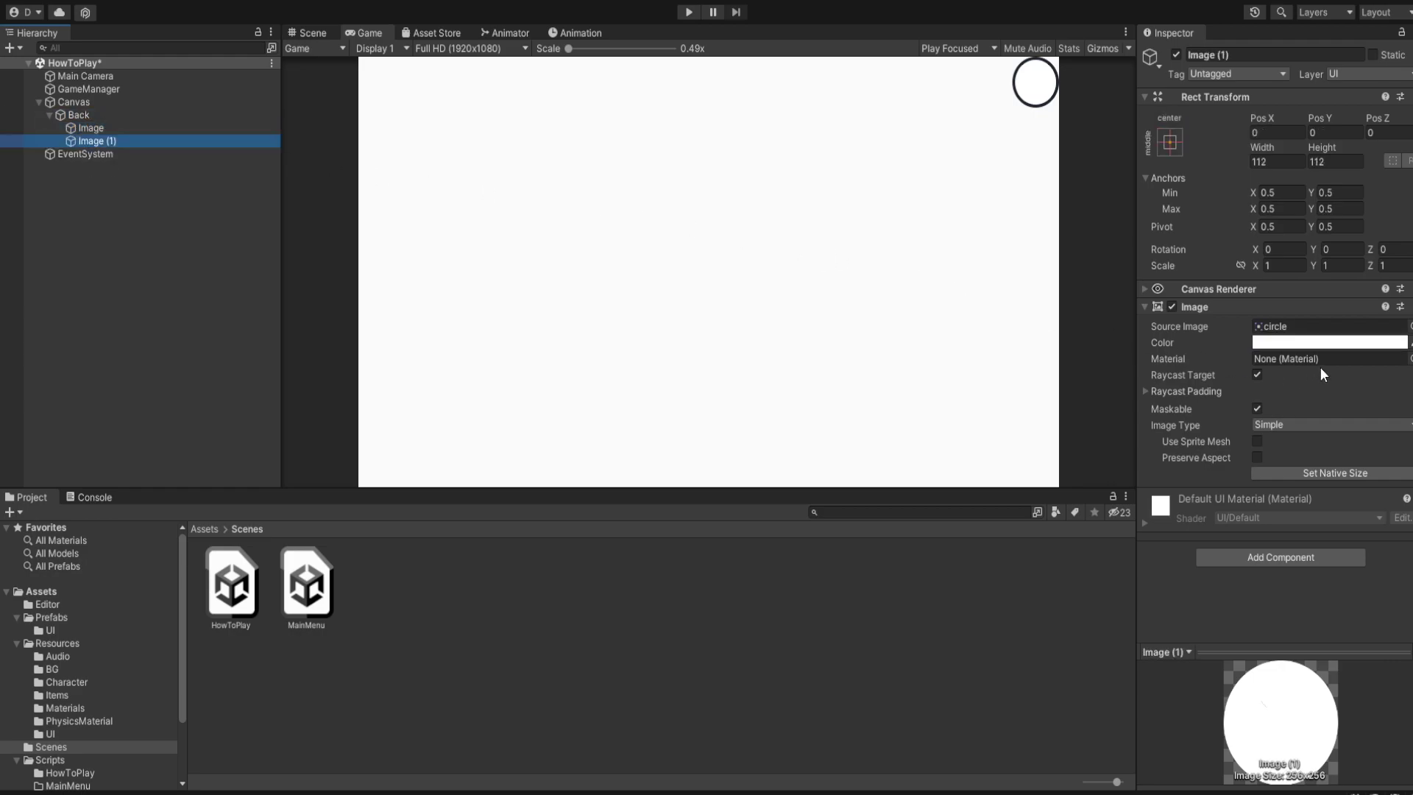
{"action": "left_click", "coordinate": [1410, 326]}
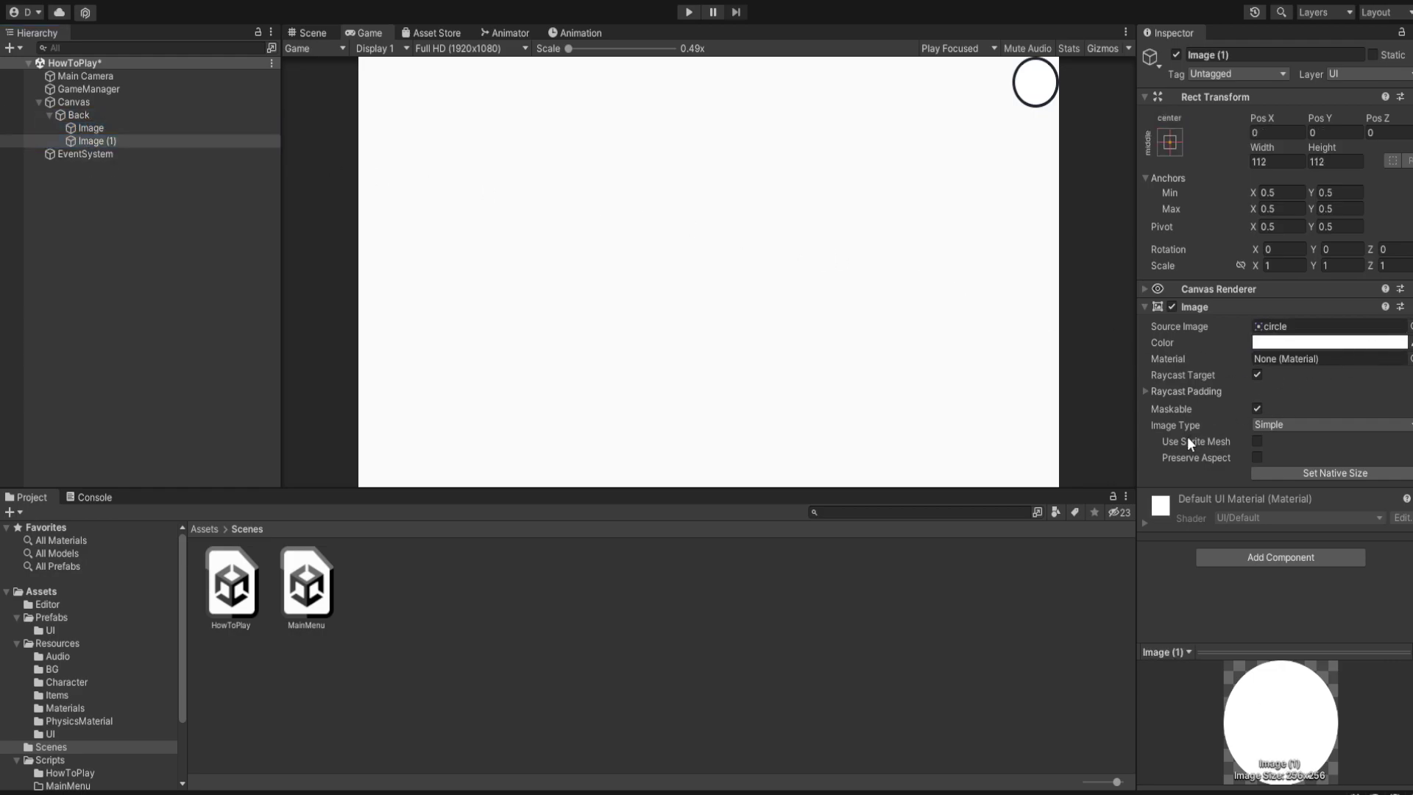
{"action": "left_click", "coordinate": [1038, 403]}
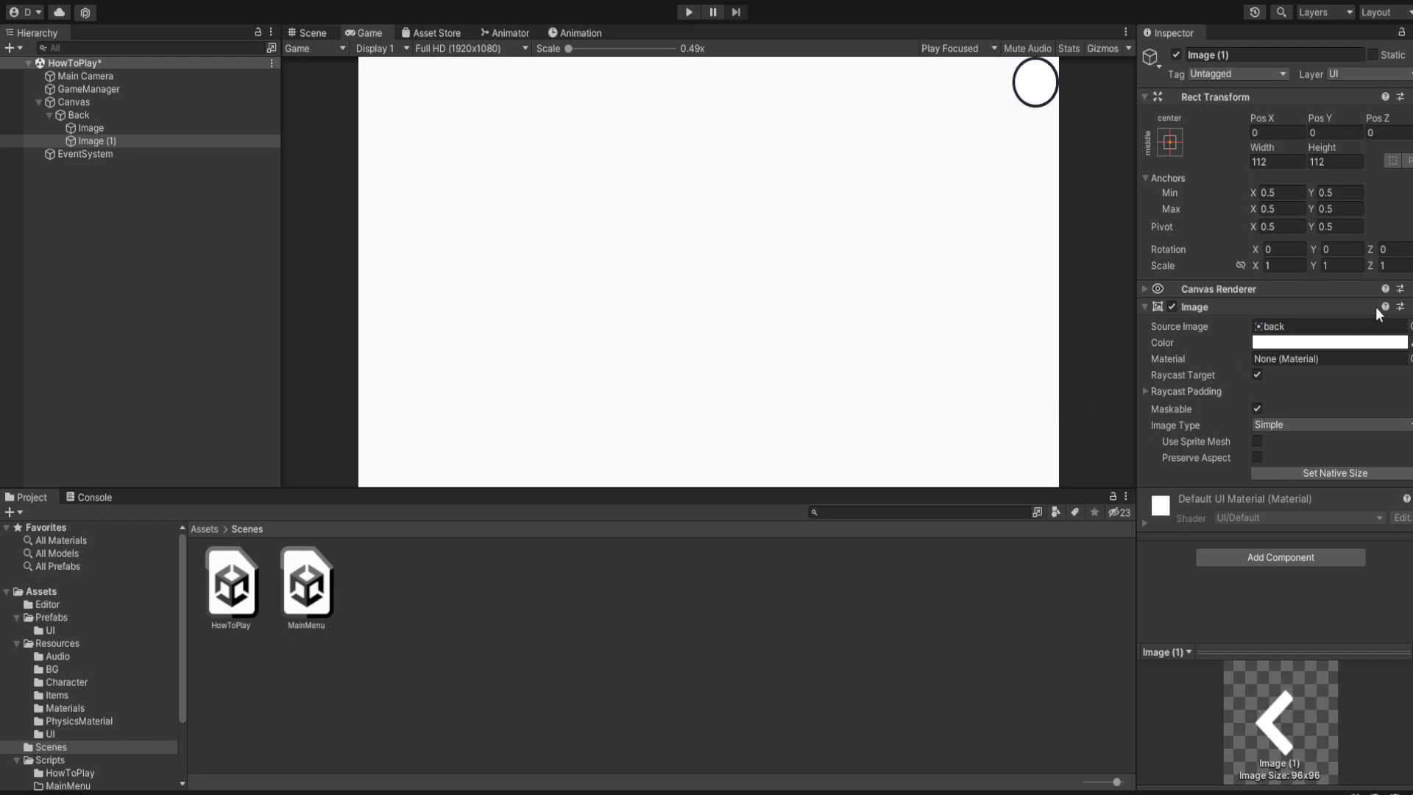
Step: Color the back arrow image dark navy and save the scene
{"action": "left_click", "coordinate": [1321, 357]}
{"action": "left_click", "coordinate": [1312, 343]}
{"action": "left_click", "coordinate": [1341, 711]}
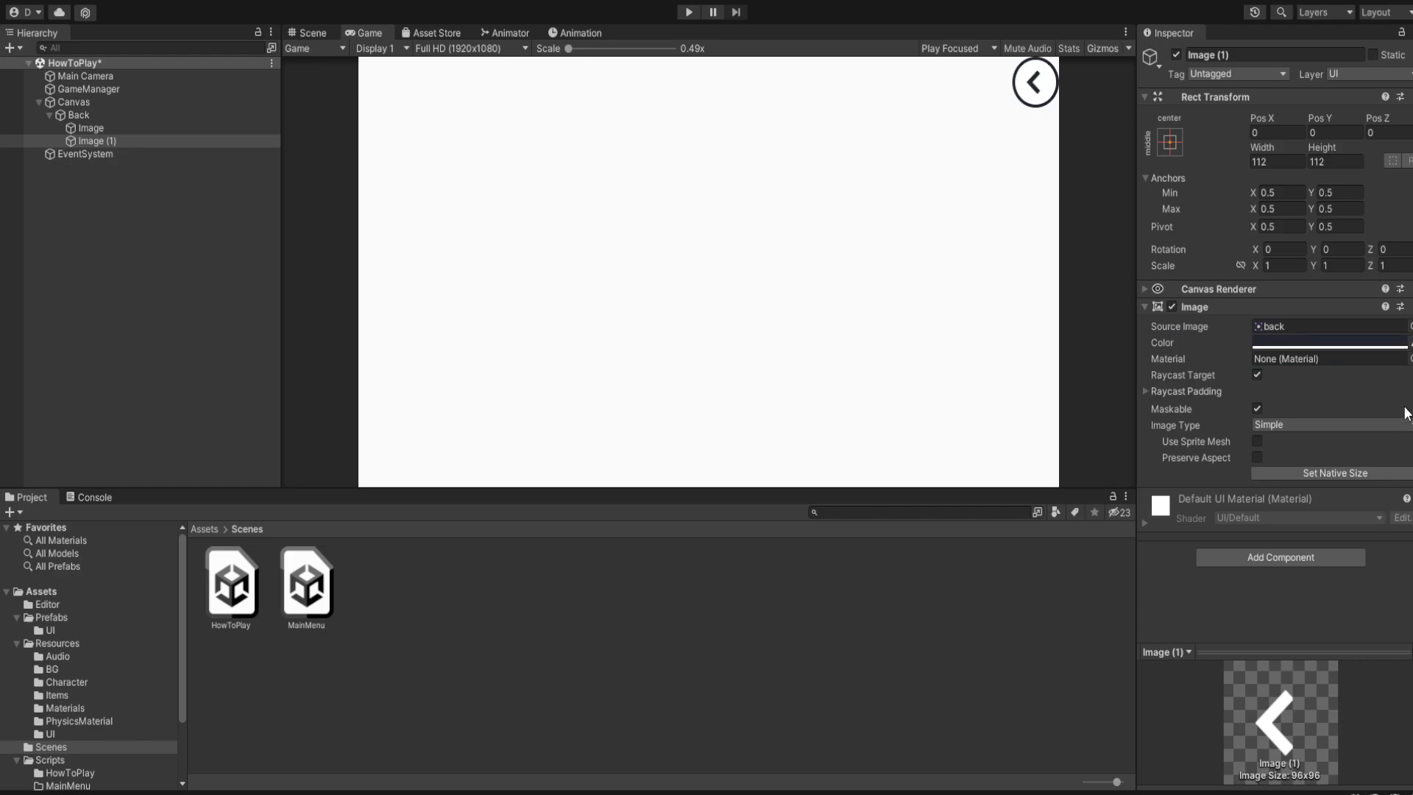
{"action": "left_click", "coordinate": [1411, 394]}
{"action": "key", "text": "ctrl+s"}
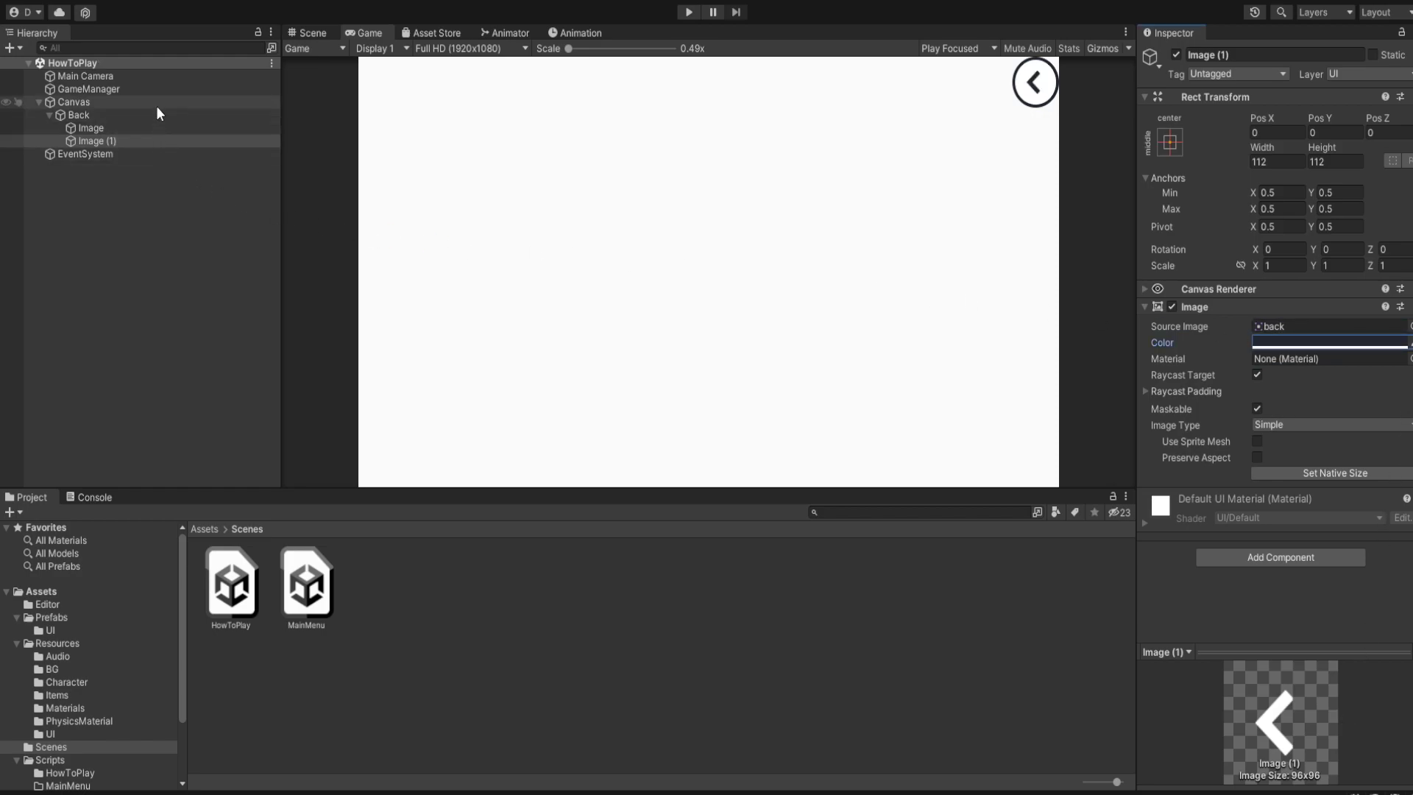
Step: Add a Button component to the Back object and set its transition to None
{"action": "left_click", "coordinate": [53, 118]}
{"action": "left_click", "coordinate": [55, 123]}
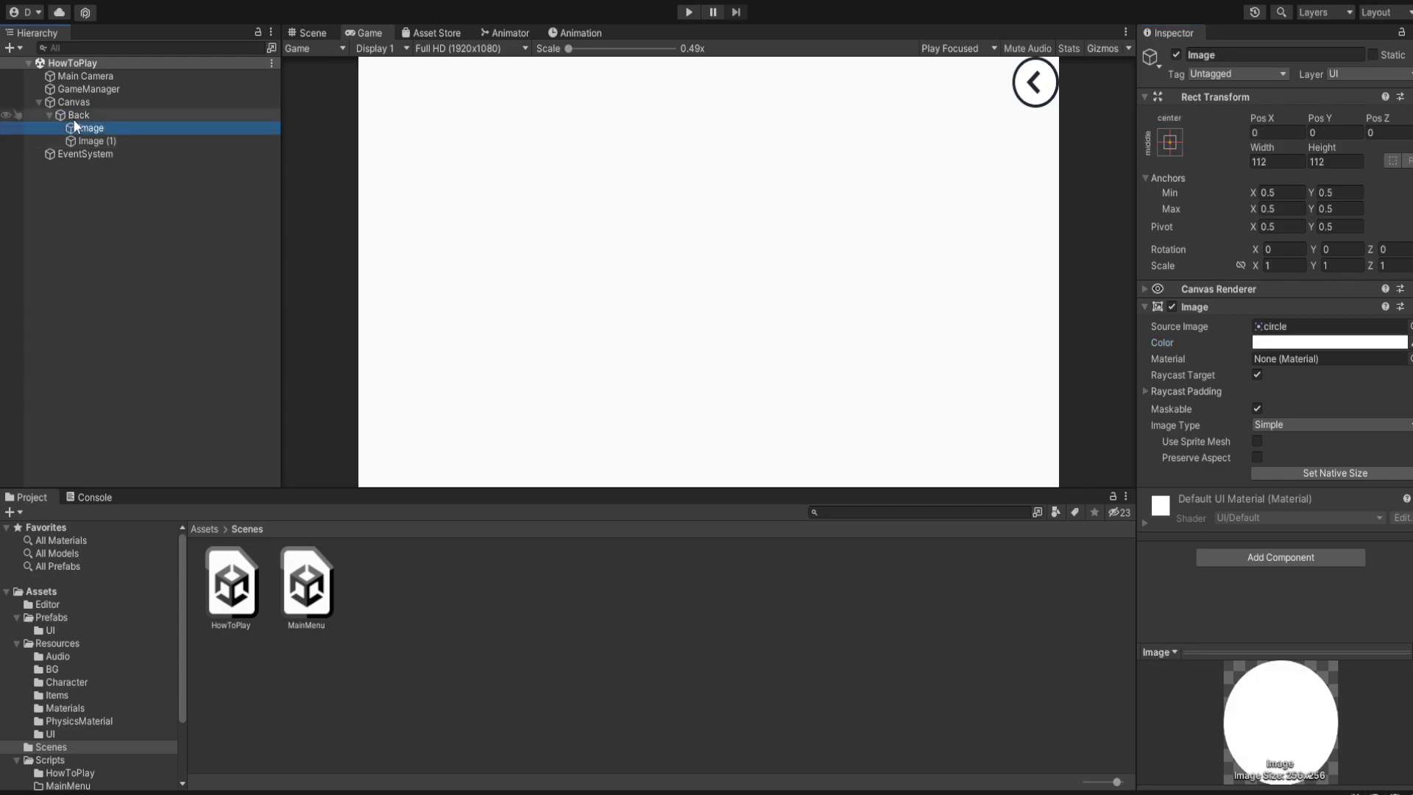
{"action": "left_click", "coordinate": [49, 116]}
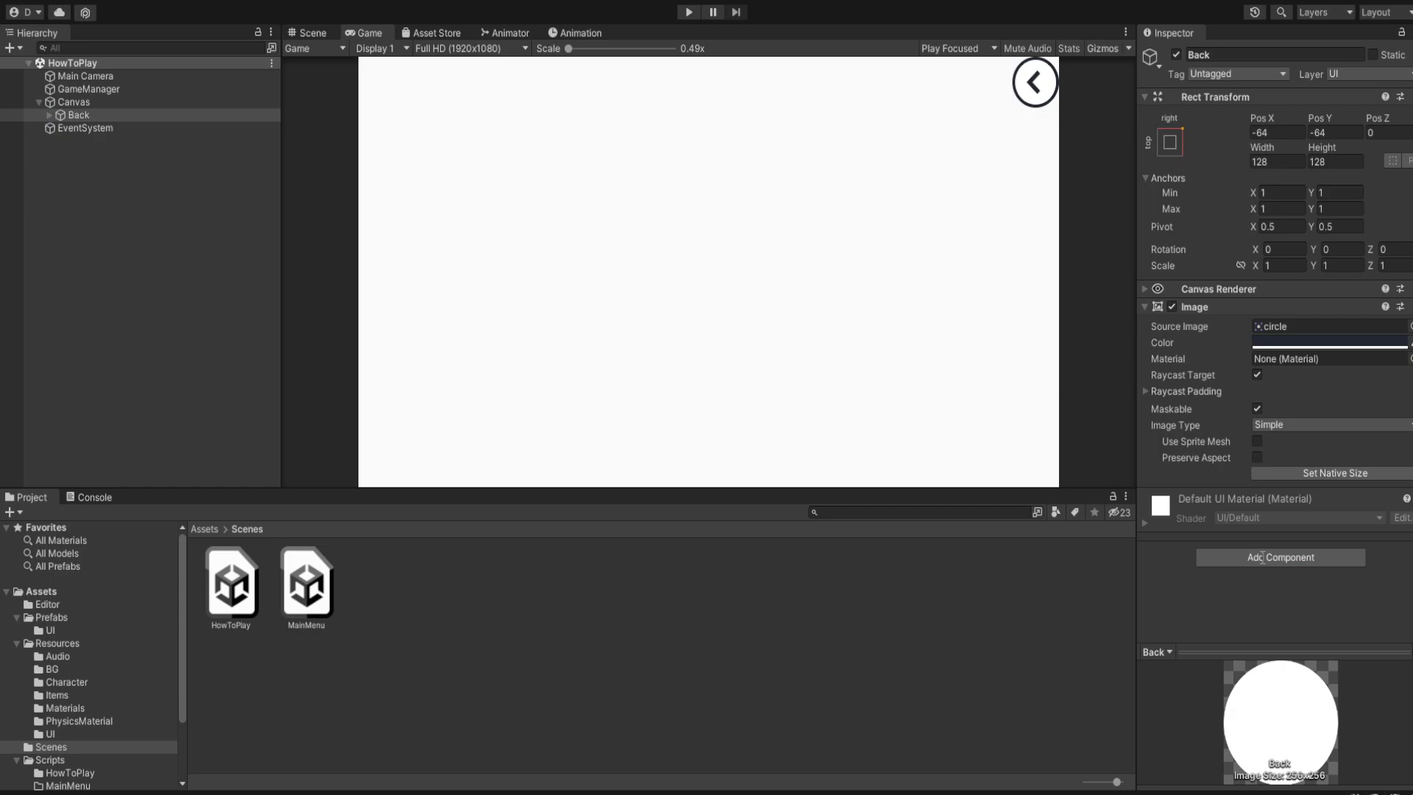
{"action": "key", "text": "Return"}
{"action": "left_click", "coordinate": [1292, 532]}
{"action": "left_click", "coordinate": [1288, 551]}
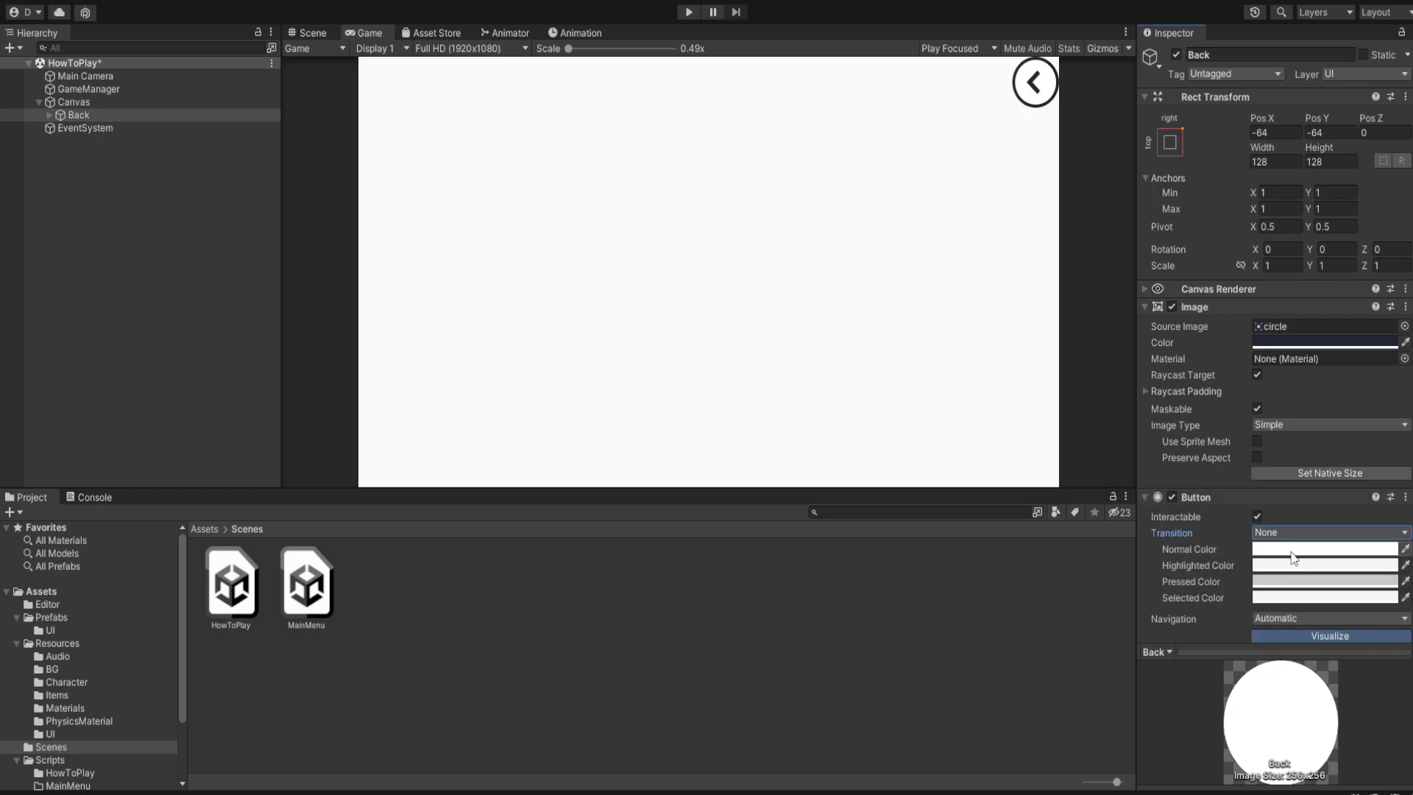
Step: Add an On Click event to the Back button that calls GameManager's HowToPlay.GoToMainMenu function, and save the scene
{"action": "scroll", "coordinate": [1381, 602], "scroll_direction": "down", "scroll_amount": 3}
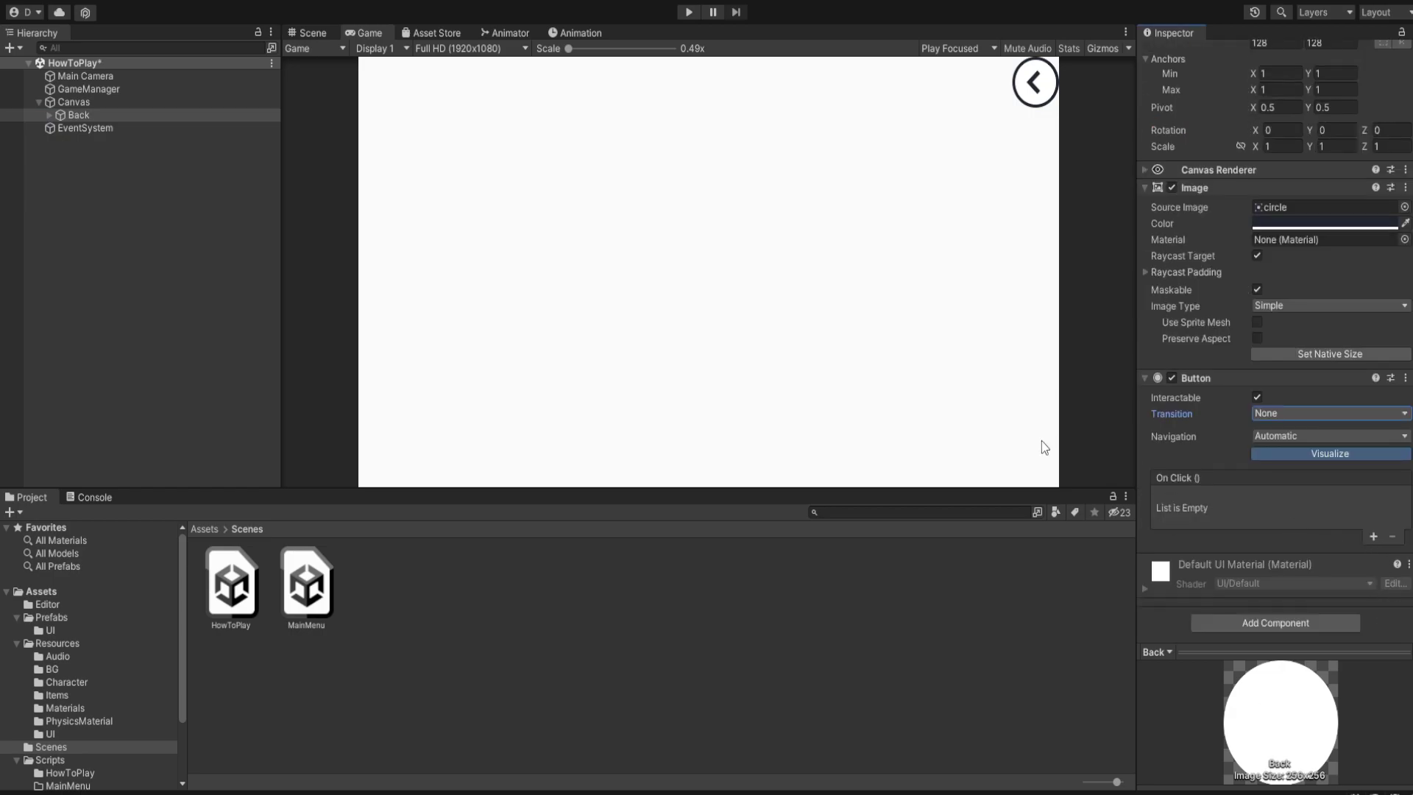
{"action": "left_click", "coordinate": [1374, 536]}
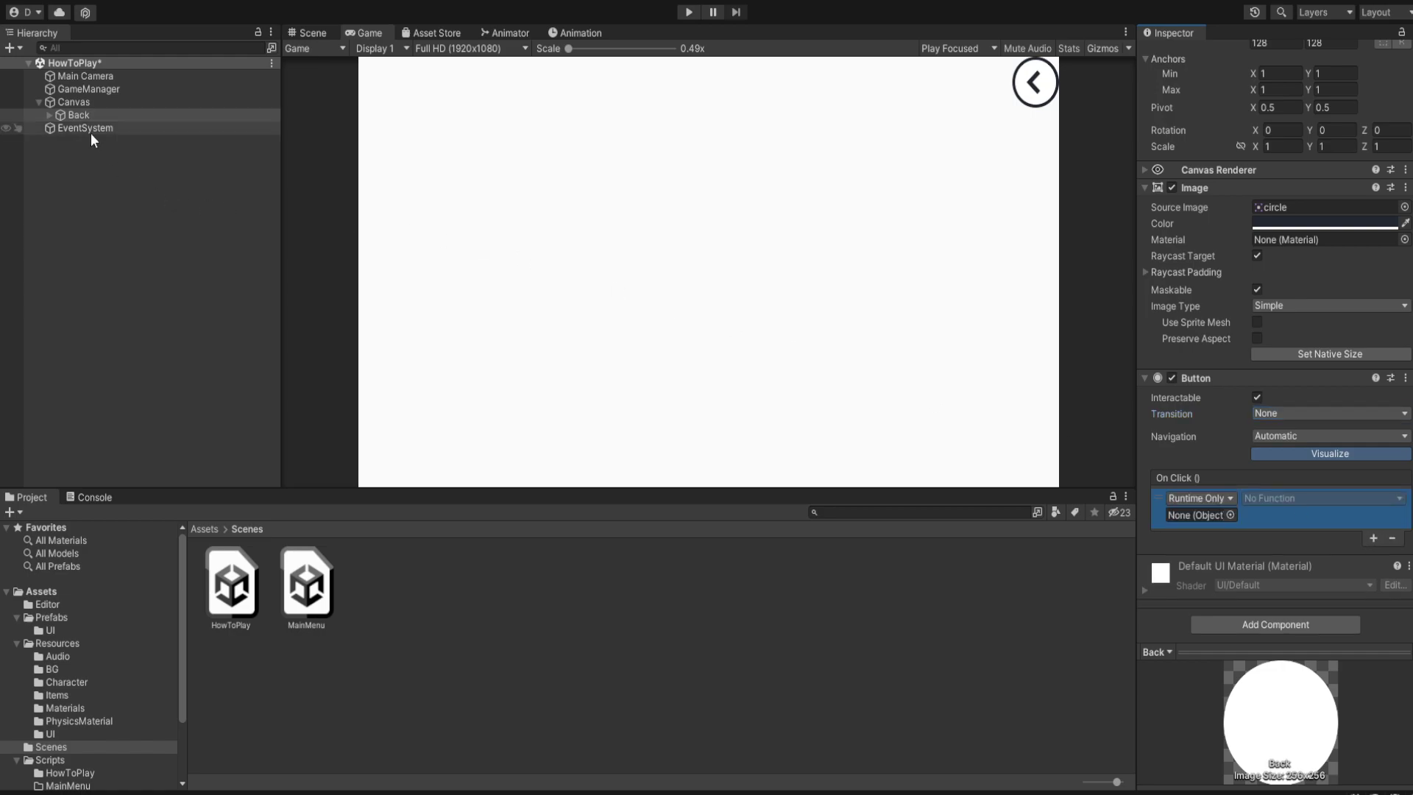
{"action": "left_click_drag", "start_coordinate": [110, 91], "coordinate": [1186, 518]}
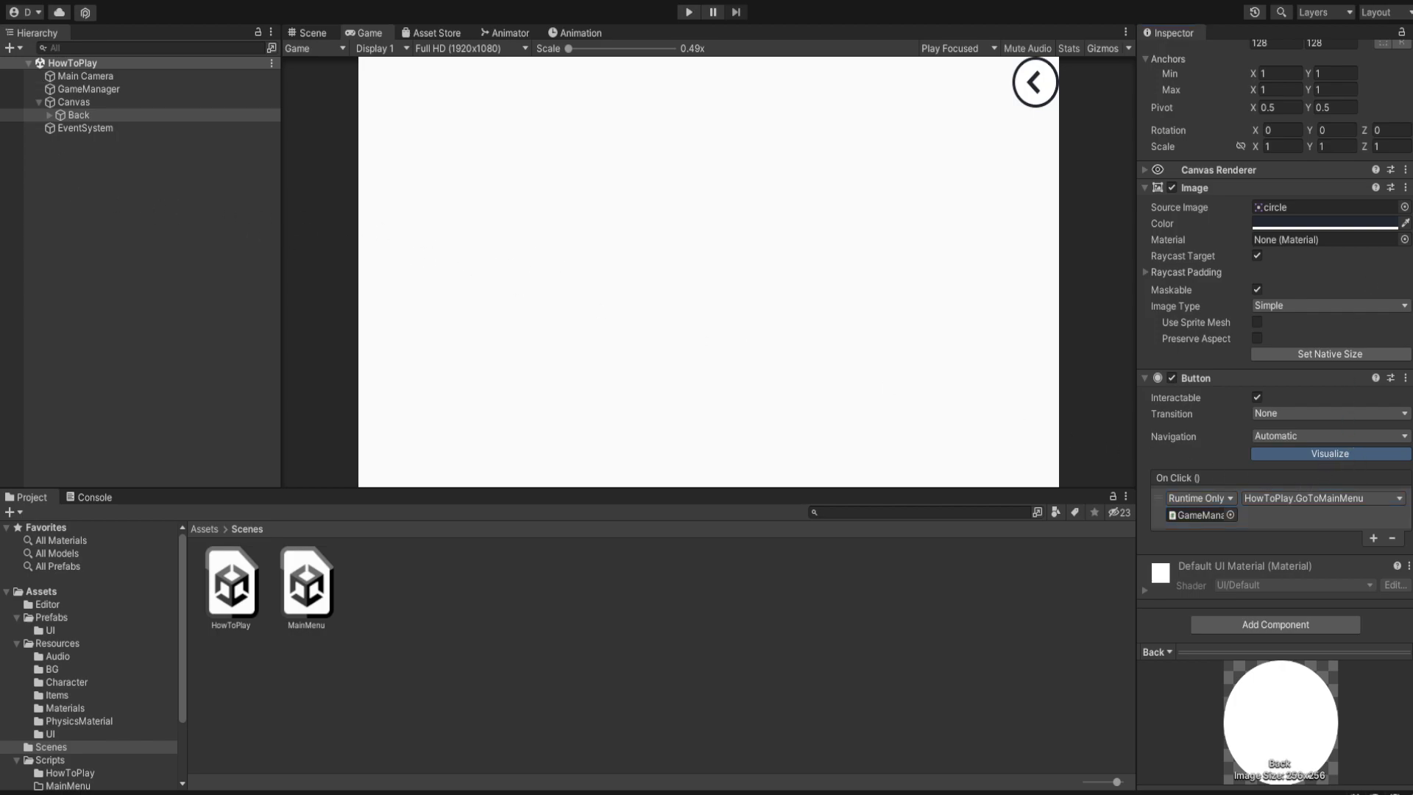
Step: Run the HowToPlay scene, test the back button's return to the main menu and stop the game
{"action": "left_click", "coordinate": [685, 10]}
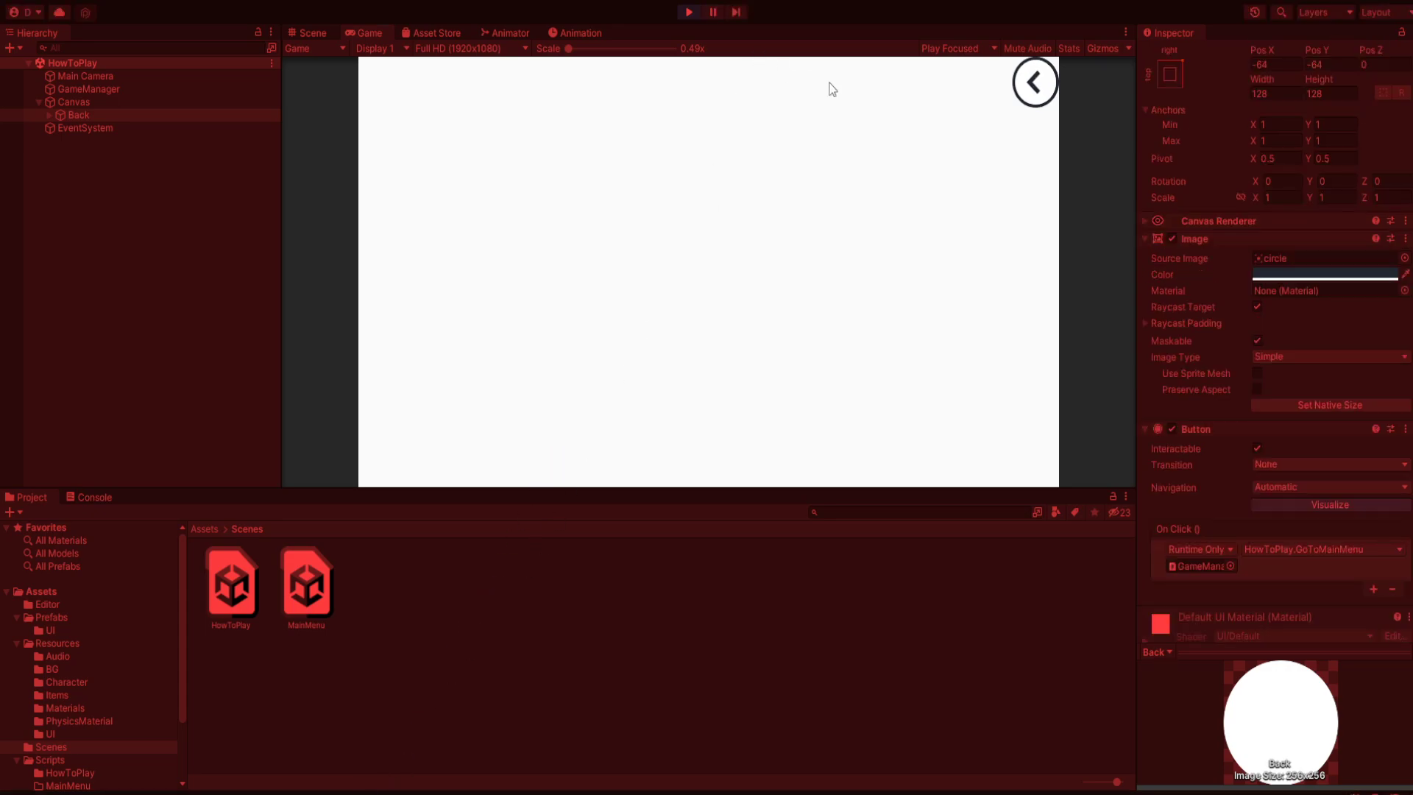
{"action": "left_click", "coordinate": [1034, 83]}
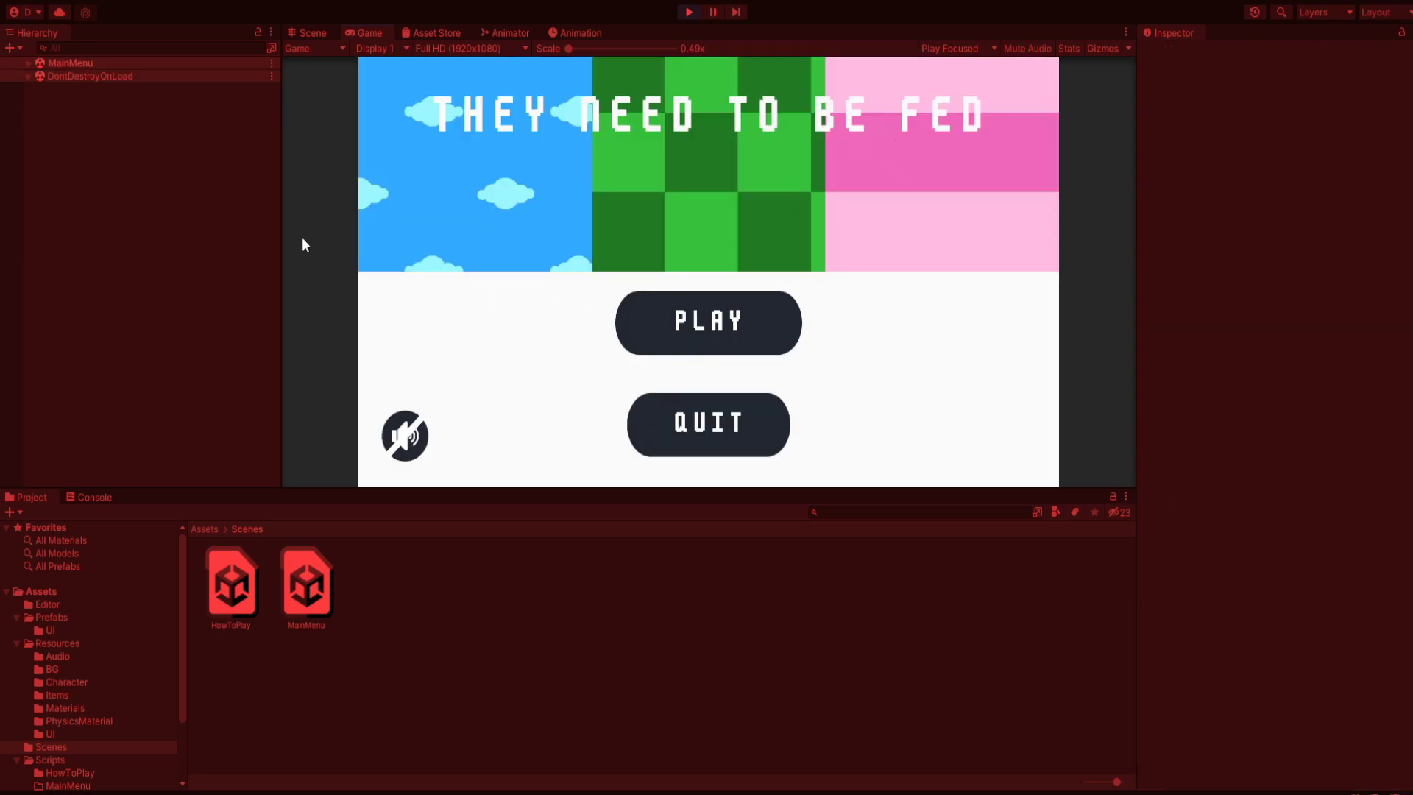
{"action": "left_click", "coordinate": [28, 64]}
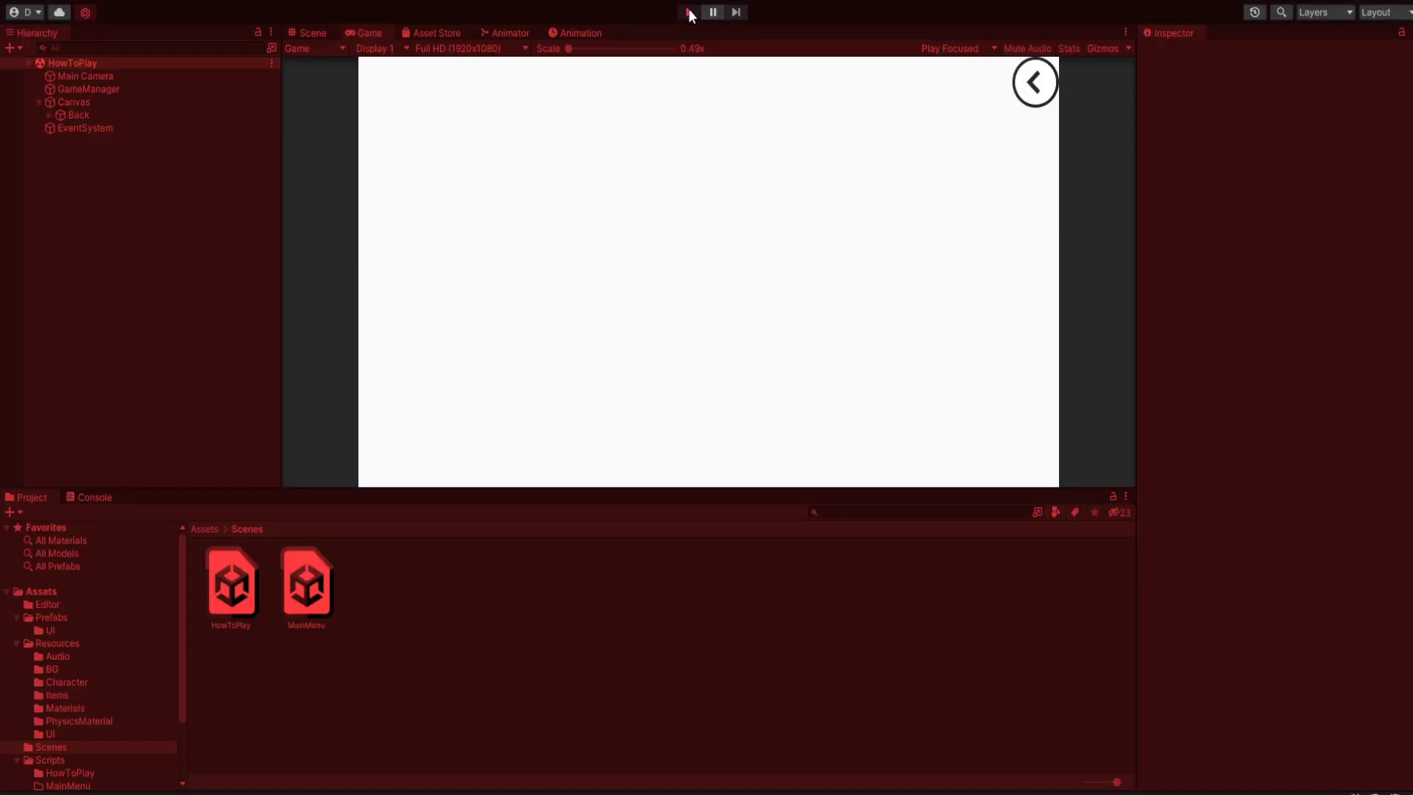
Step: Run HowToPlay again, return to the main menu and inspect the AudioManager's MusicSource and EffectSource before stopping the game
{"action": "left_click", "coordinate": [690, 12]}
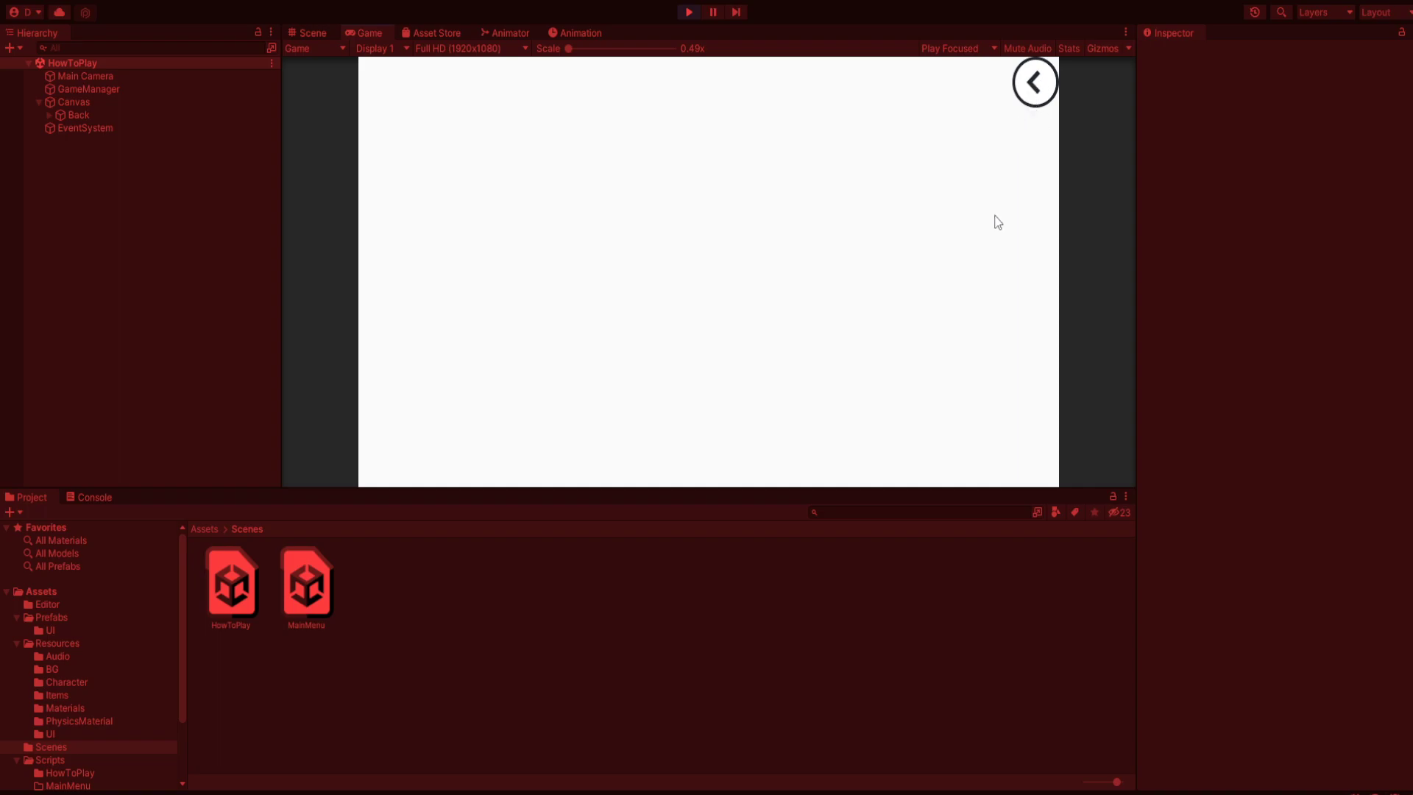
{"action": "left_click", "coordinate": [1034, 83]}
{"action": "left_click", "coordinate": [30, 63]}
{"action": "left_click", "coordinate": [30, 127]}
{"action": "left_click", "coordinate": [60, 143]}
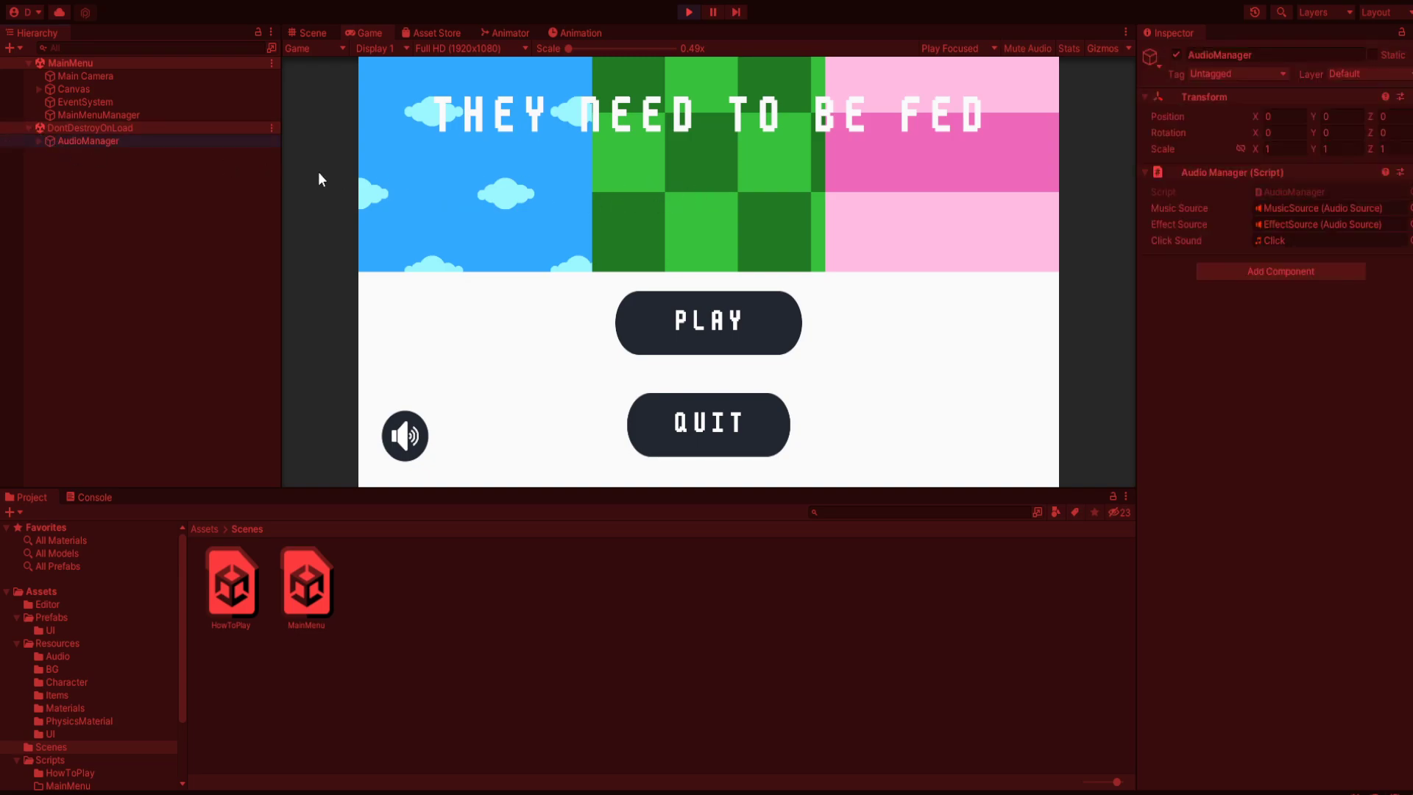
{"action": "left_click", "coordinate": [39, 141]}
{"action": "left_click", "coordinate": [95, 155]}
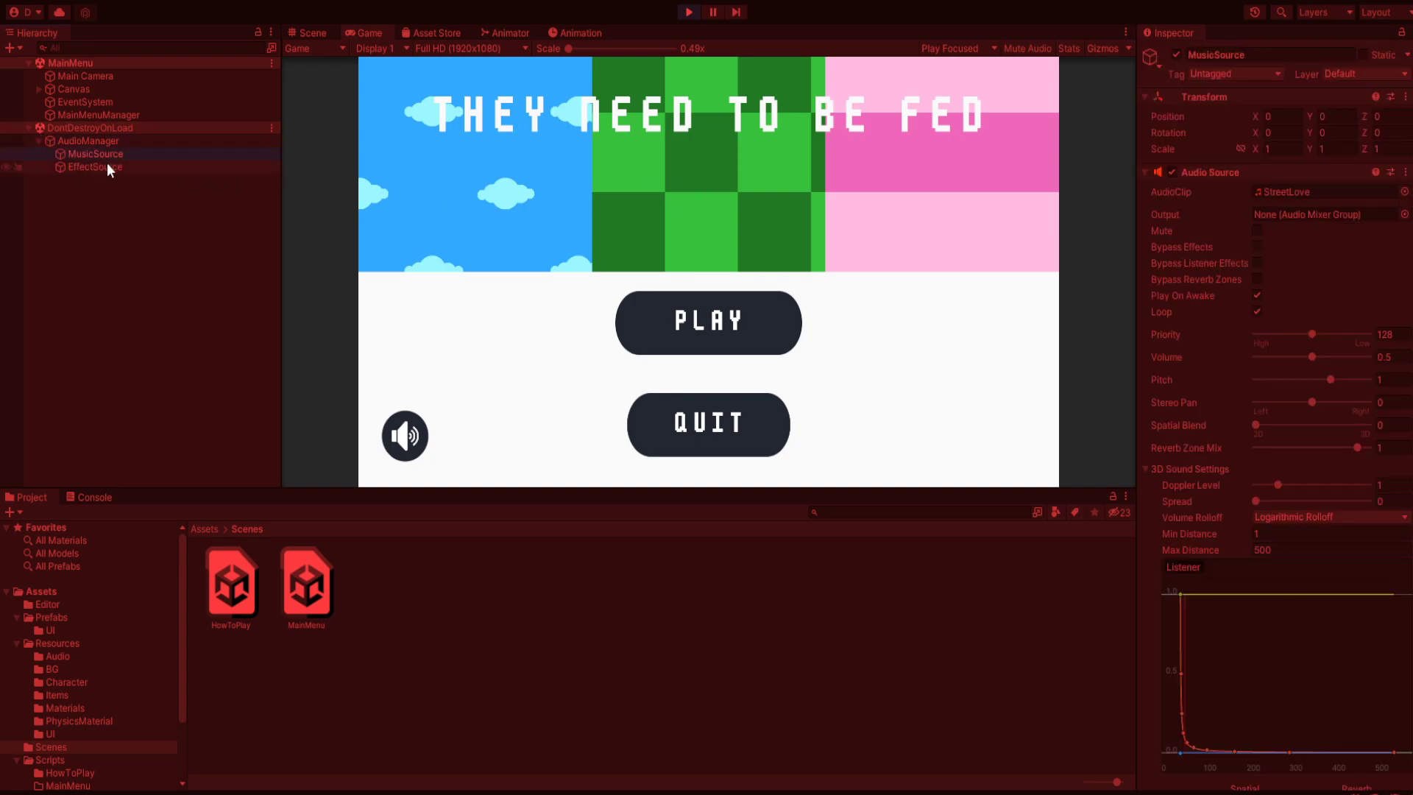
{"action": "left_click", "coordinate": [123, 166]}
{"action": "left_click", "coordinate": [137, 153]}
{"action": "left_click", "coordinate": [692, 12]}
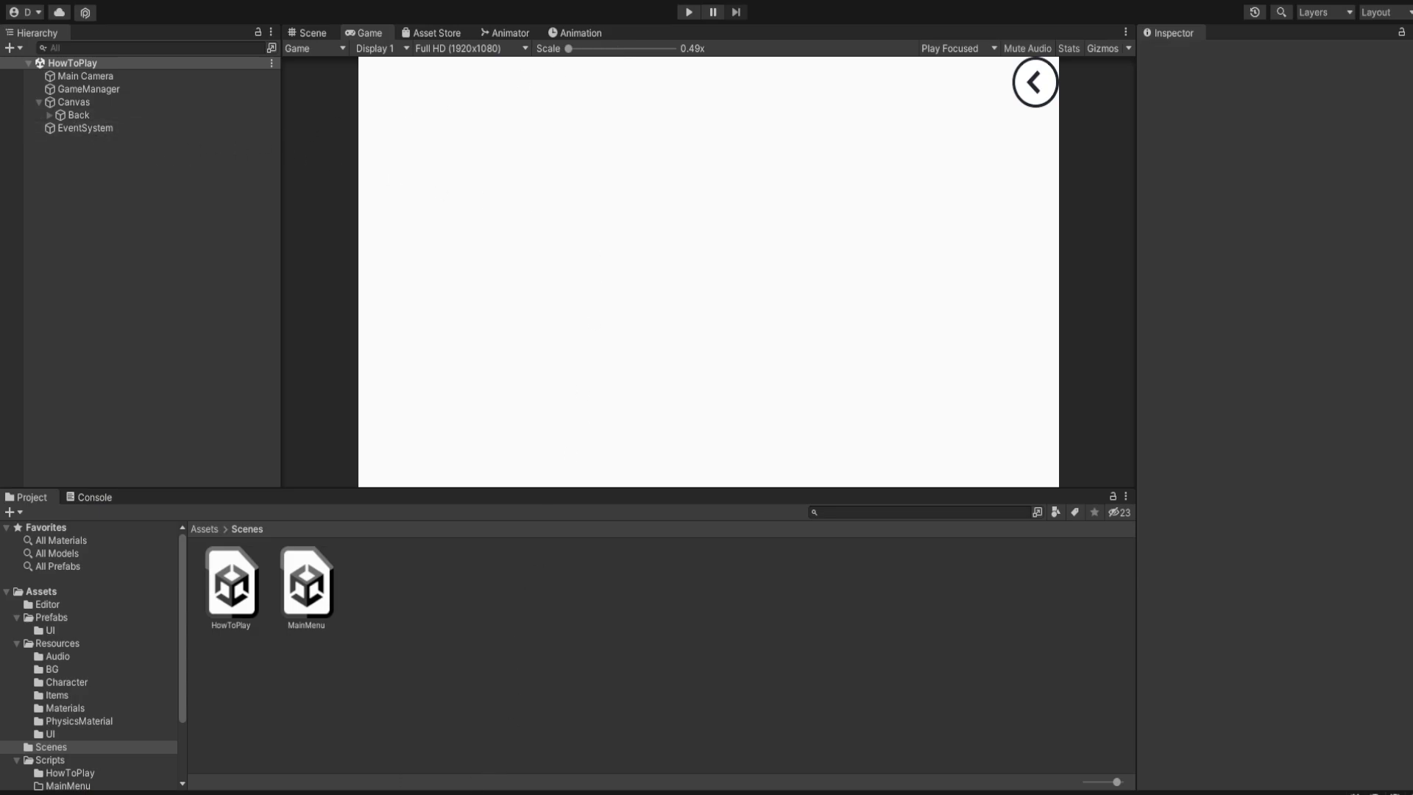
Step: Open the MainMenu scene and run it
{"action": "left_click", "coordinate": [241, 611]}
{"action": "double_click", "coordinate": [302, 577]}
{"action": "left_click", "coordinate": [689, 12]}
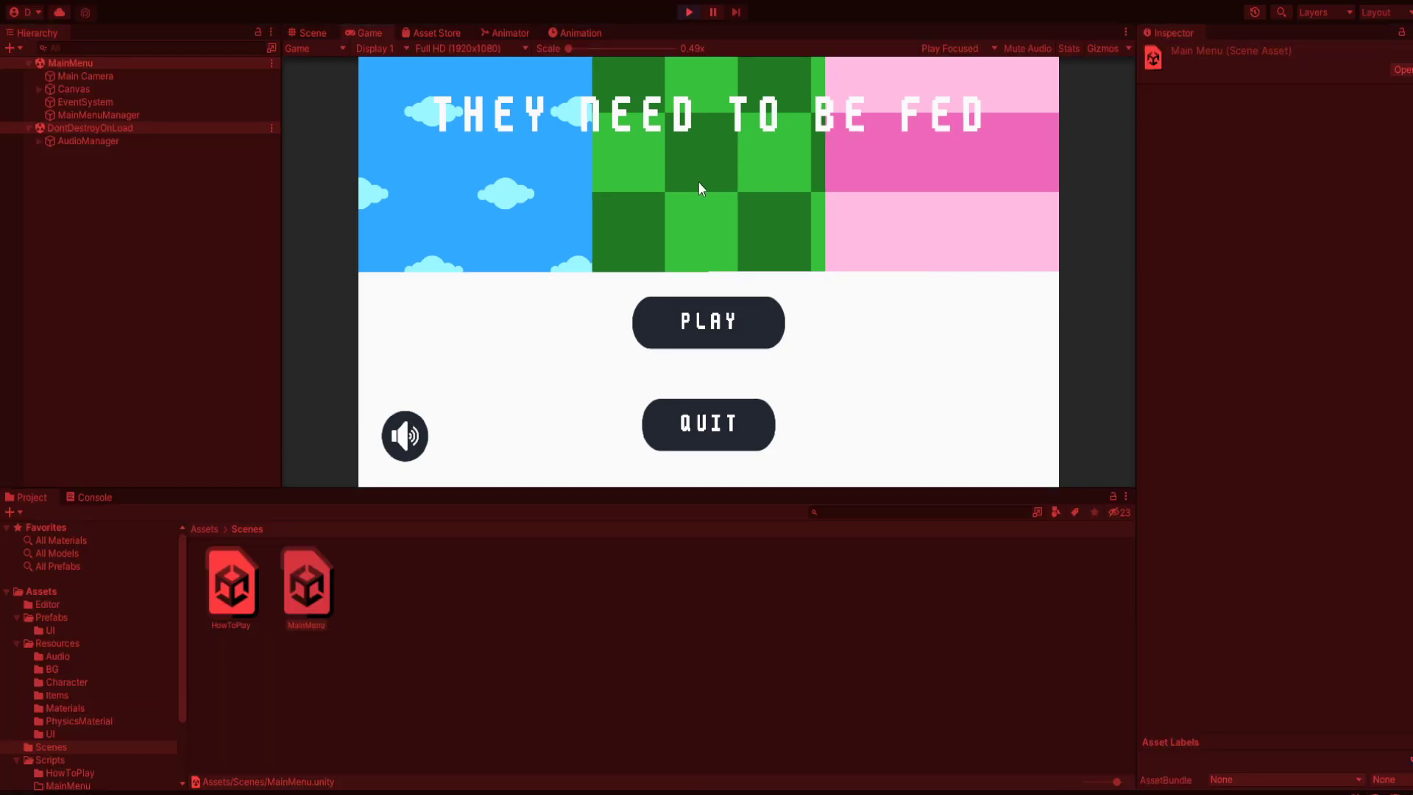
Step: Set the MusicSource volume to 0.5 under AudioManager while the game runs, and stop the game
{"action": "left_click", "coordinate": [38, 141]}
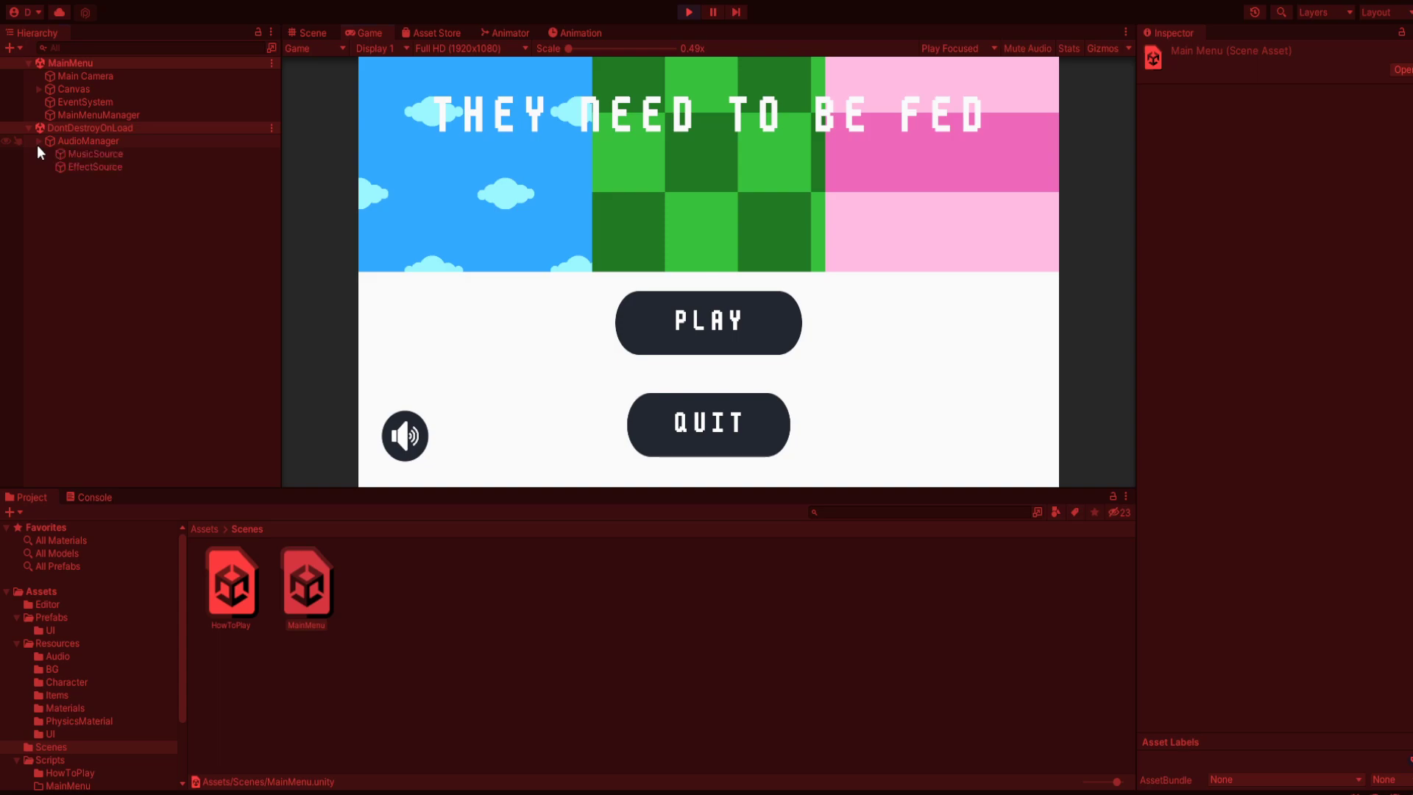
{"action": "left_click", "coordinate": [98, 153]}
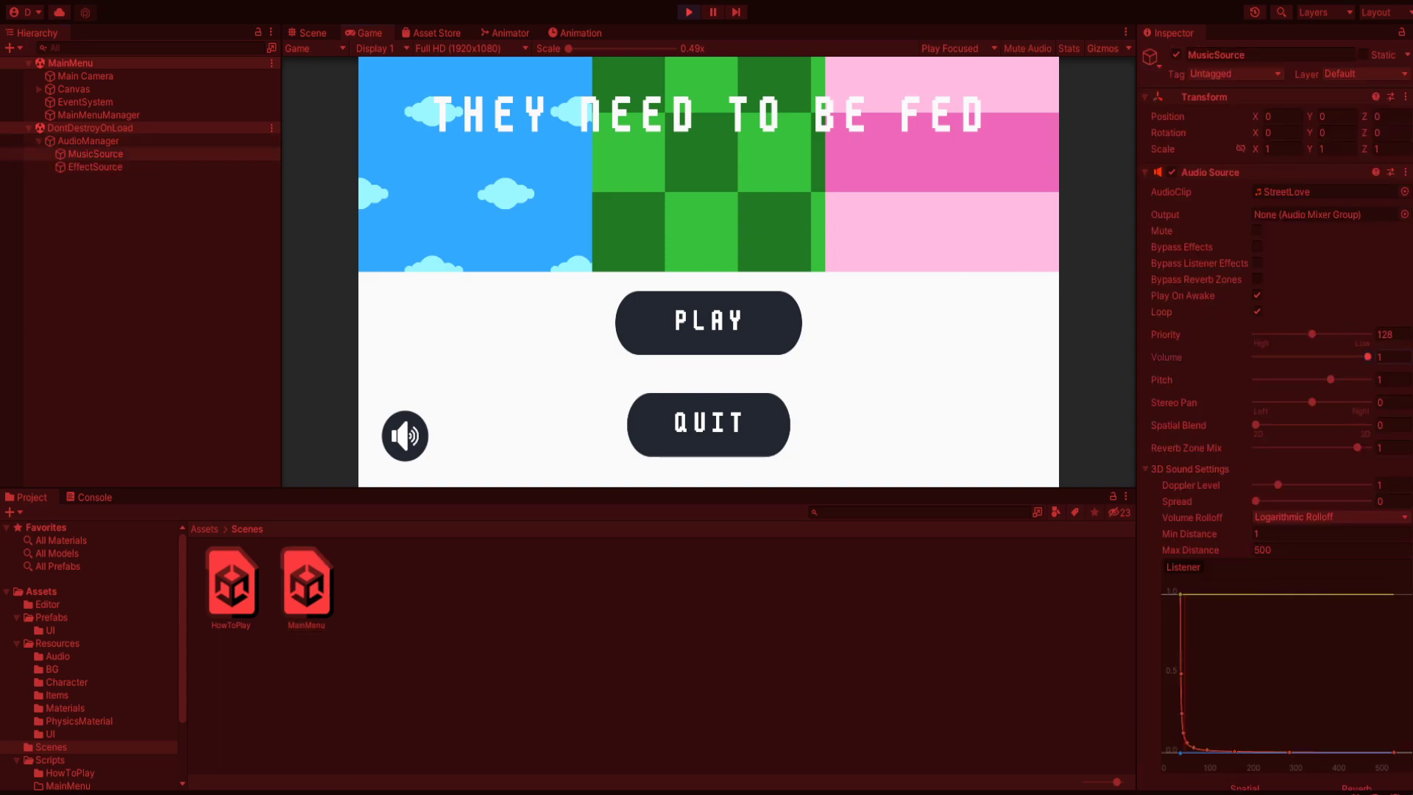
{"action": "left_click", "coordinate": [1384, 356]}
{"action": "type", "text": "0.5"}
{"action": "left_click", "coordinate": [689, 12]}
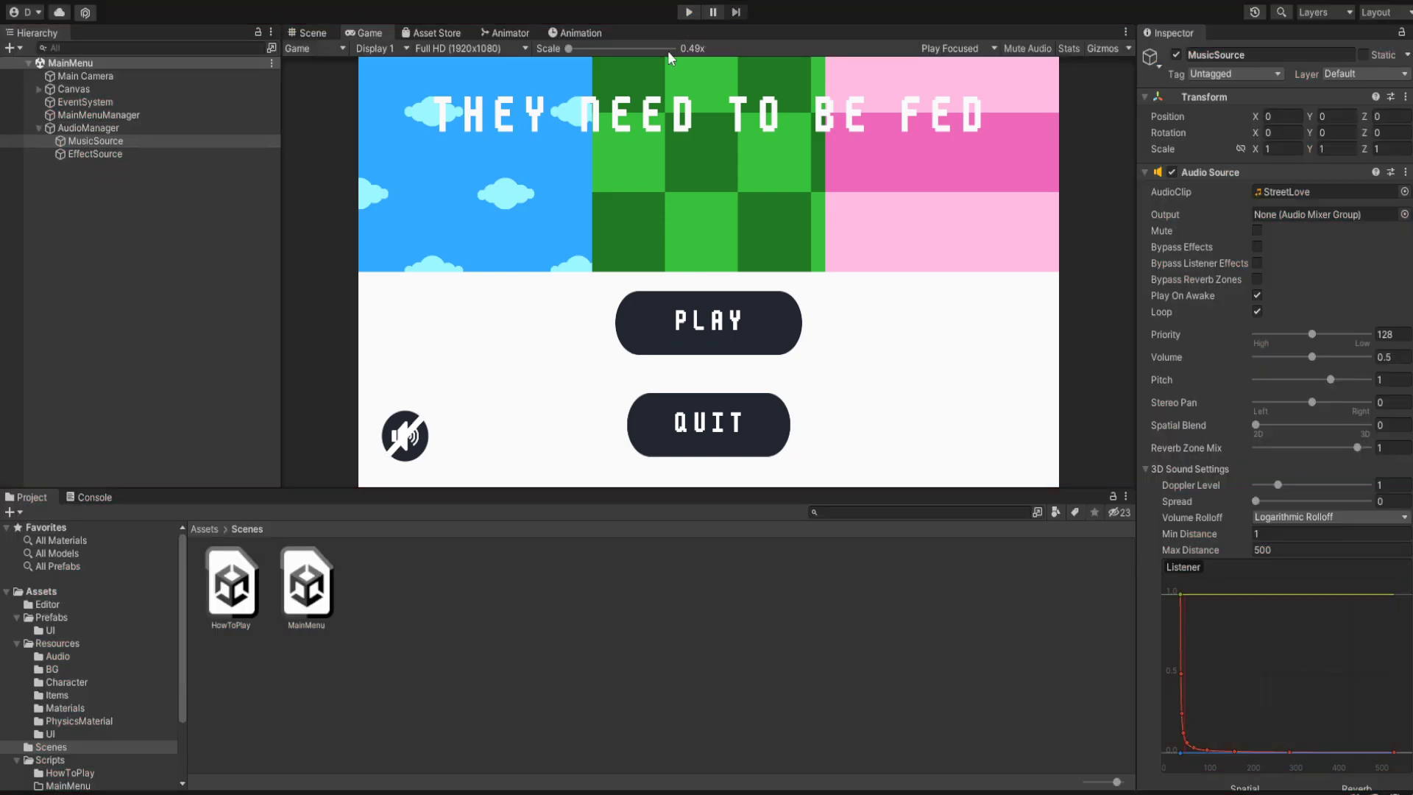
Step: Preview the StreetLove clip from the Resources Audio folder and stop the playback
{"action": "left_click", "coordinate": [74, 695]}
{"action": "left_click", "coordinate": [71, 679]}
{"action": "left_click", "coordinate": [67, 656]}
{"action": "left_click", "coordinate": [457, 586]}
{"action": "left_click", "coordinate": [1361, 652]}
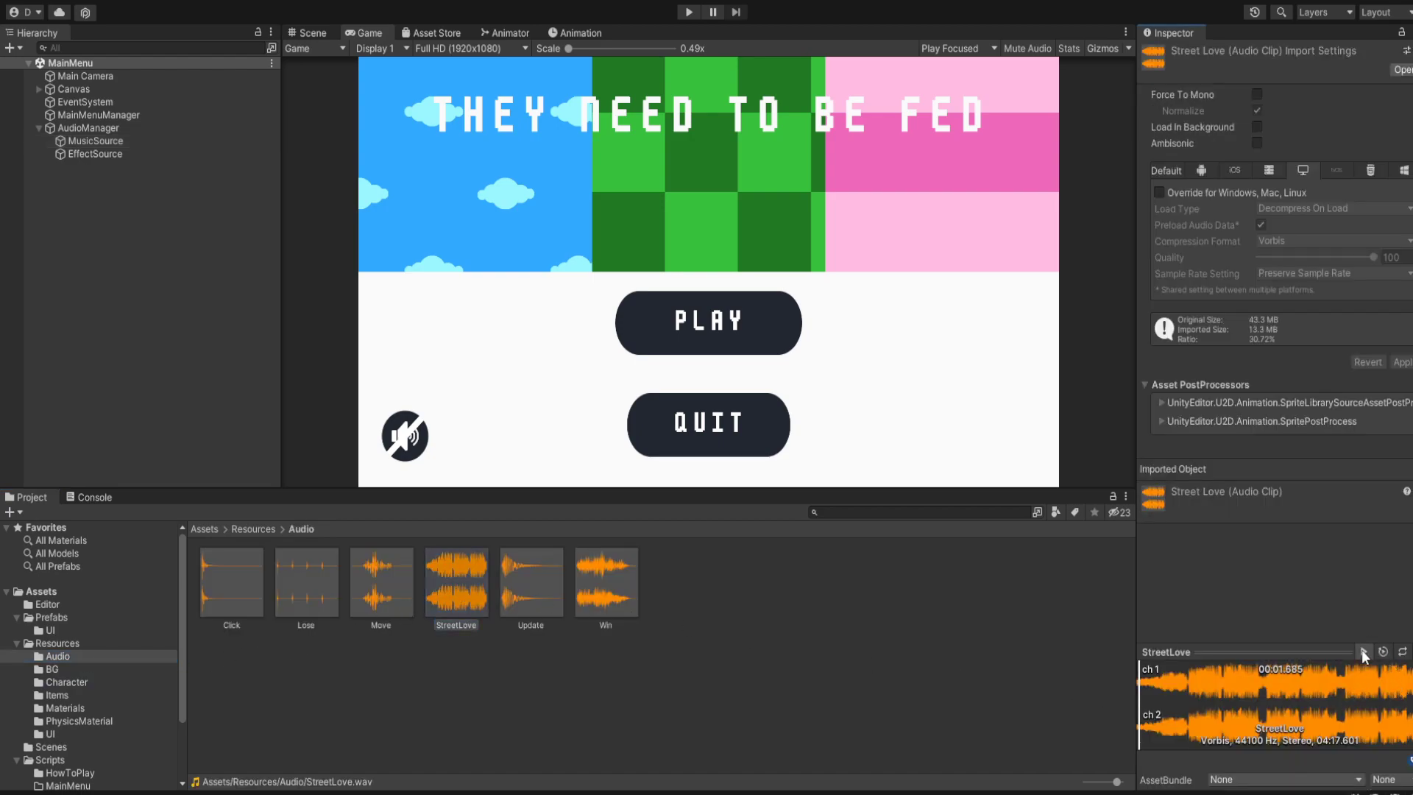
{"action": "left_click", "coordinate": [1361, 651]}
Step: Run the MainMenu scene, try a MusicSource volume of 1, inspect the EffectSource and stop the game
{"action": "left_click", "coordinate": [120, 129]}
{"action": "left_click", "coordinate": [119, 140]}
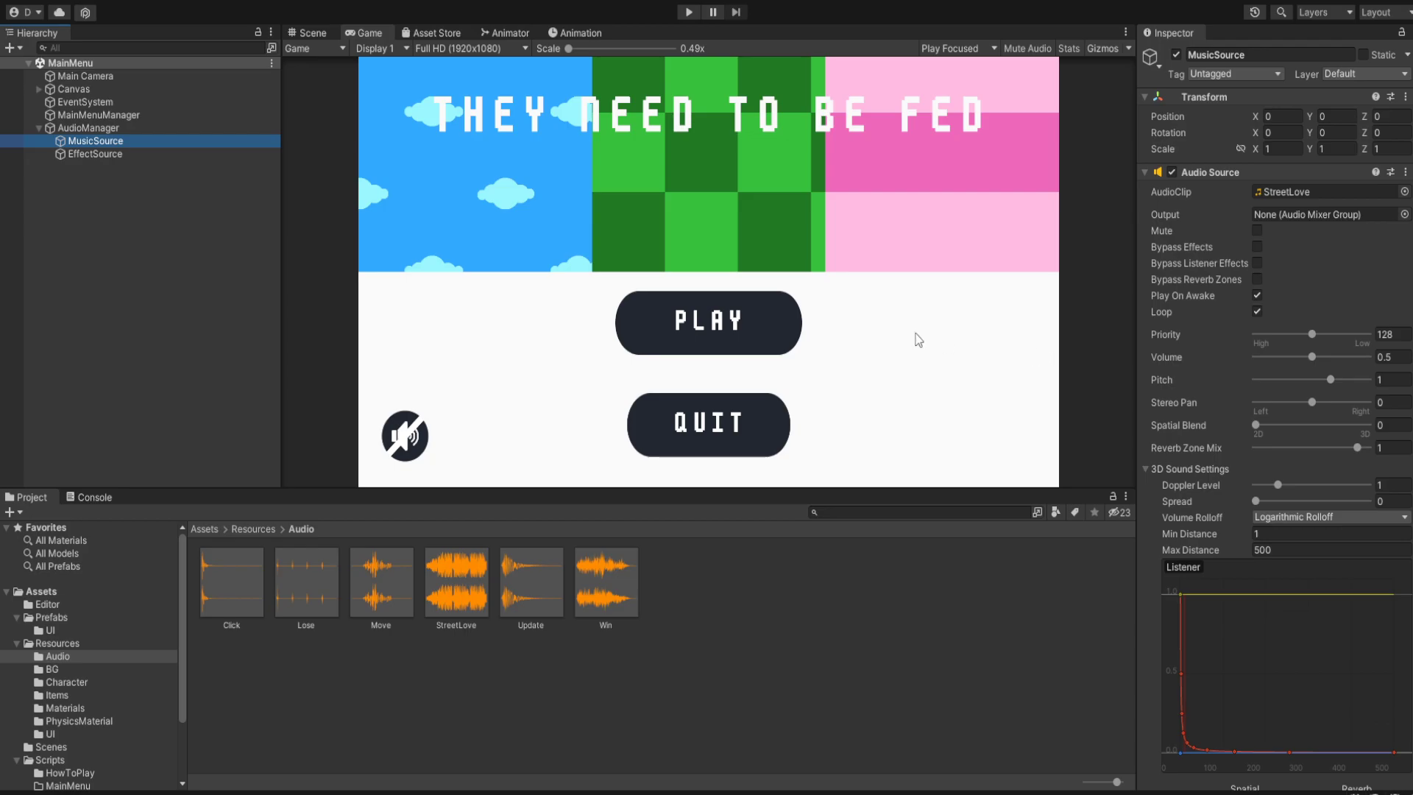
{"action": "left_click", "coordinate": [689, 12]}
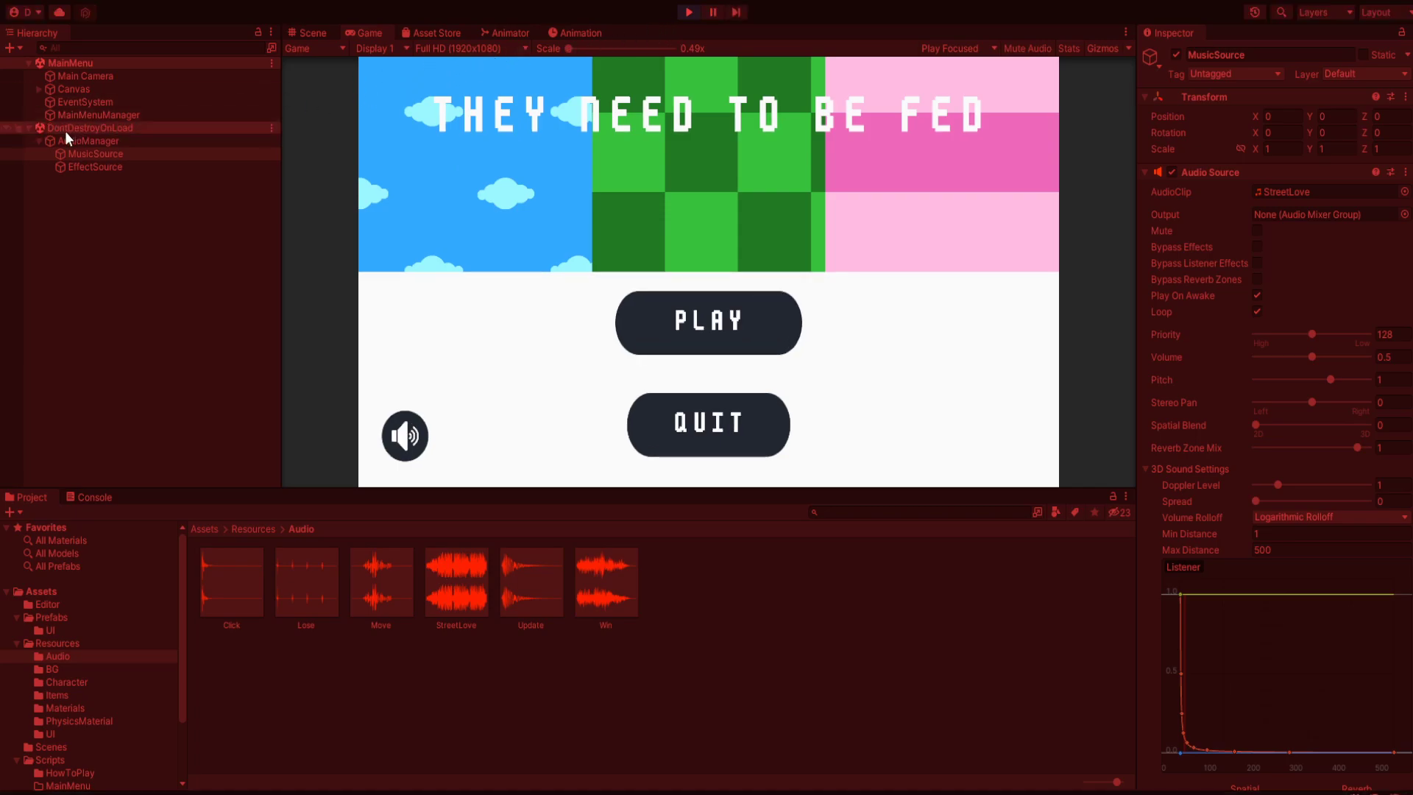
{"action": "left_click", "coordinate": [112, 145]}
{"action": "left_click", "coordinate": [119, 156]}
{"action": "left_click_drag", "start_coordinate": [1318, 356], "coordinate": [1329, 384]}
{"action": "type", "text": "1"}
{"action": "left_click", "coordinate": [81, 155]}
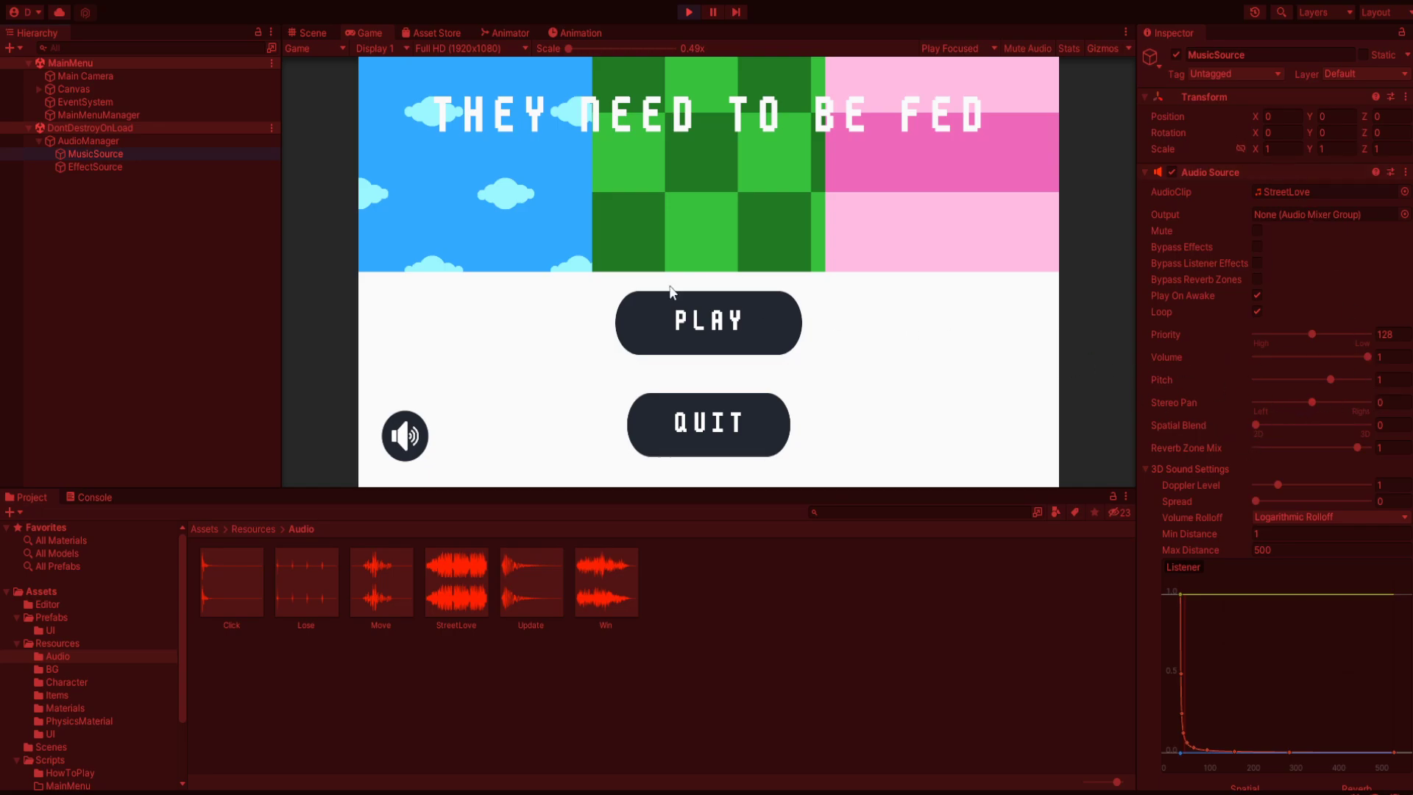
{"action": "left_click", "coordinate": [125, 165]}
{"action": "left_click", "coordinate": [699, 14]}
Step: Remove the StreetLove audio clip from the EffectSource's Audio Source so that it is set to None
{"action": "left_click", "coordinate": [163, 143]}
{"action": "left_click", "coordinate": [164, 154]}
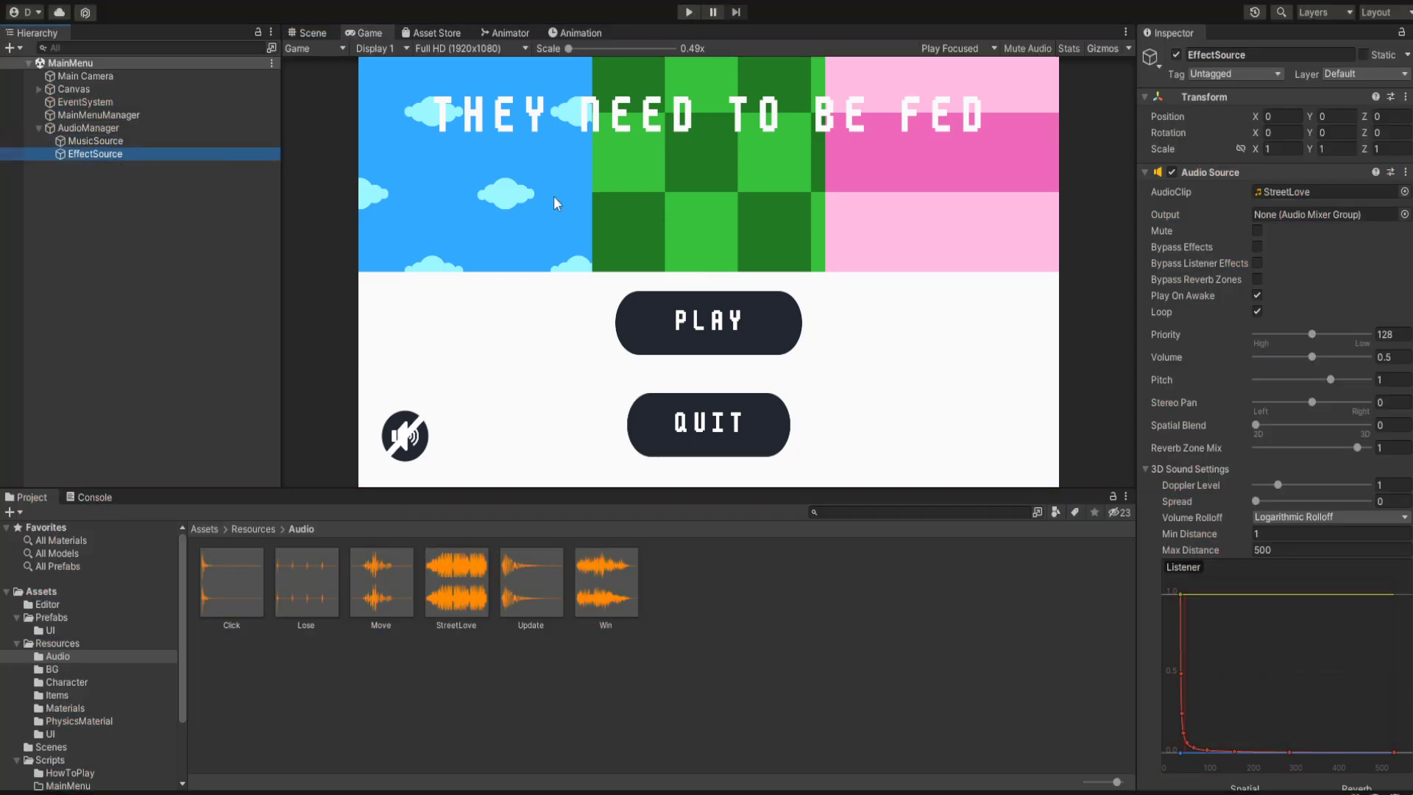
{"action": "left_click", "coordinate": [1362, 192]}
{"action": "key", "text": "Delete"}
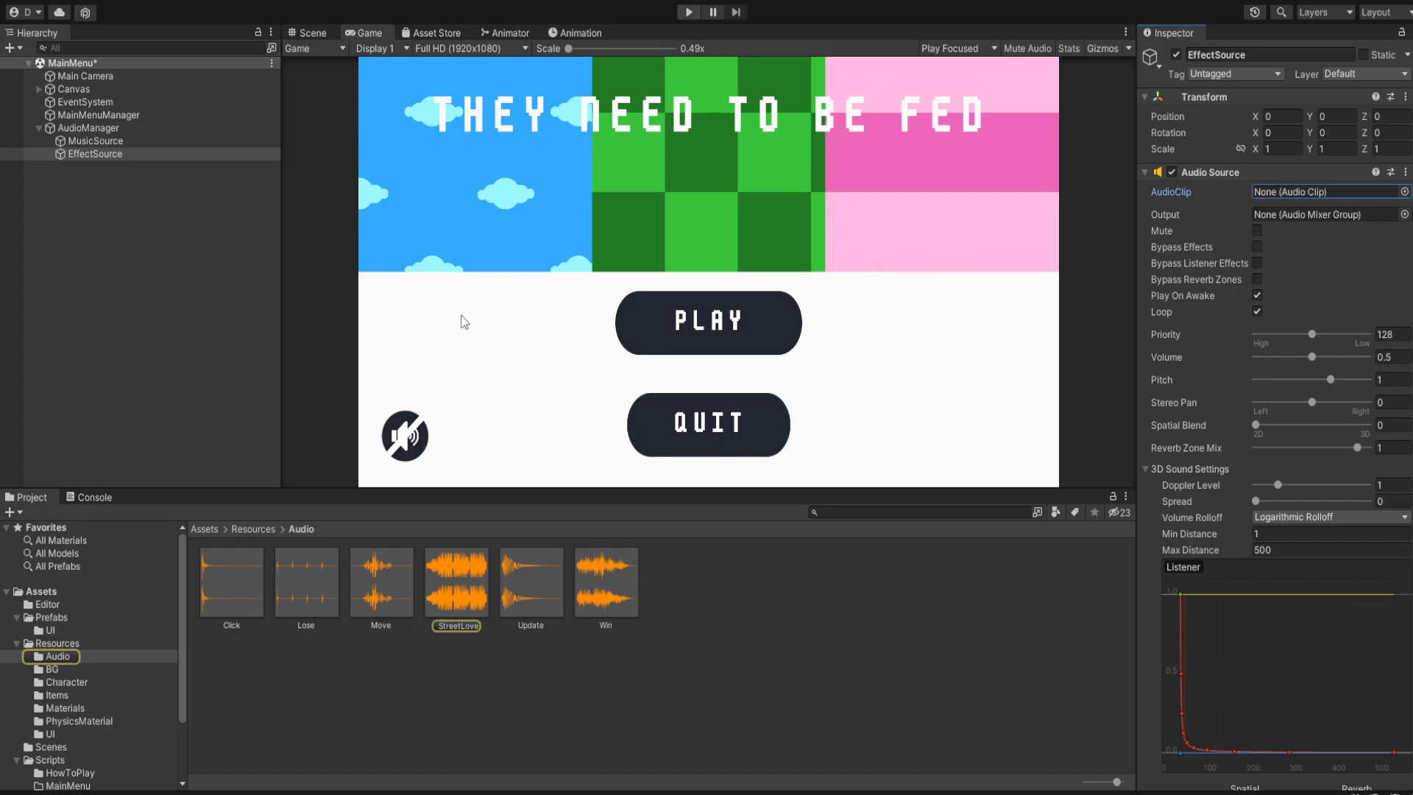
Step: Run the MainMenu scene to test the PLAY button's sound, and stop the game
{"action": "left_click", "coordinate": [686, 13]}
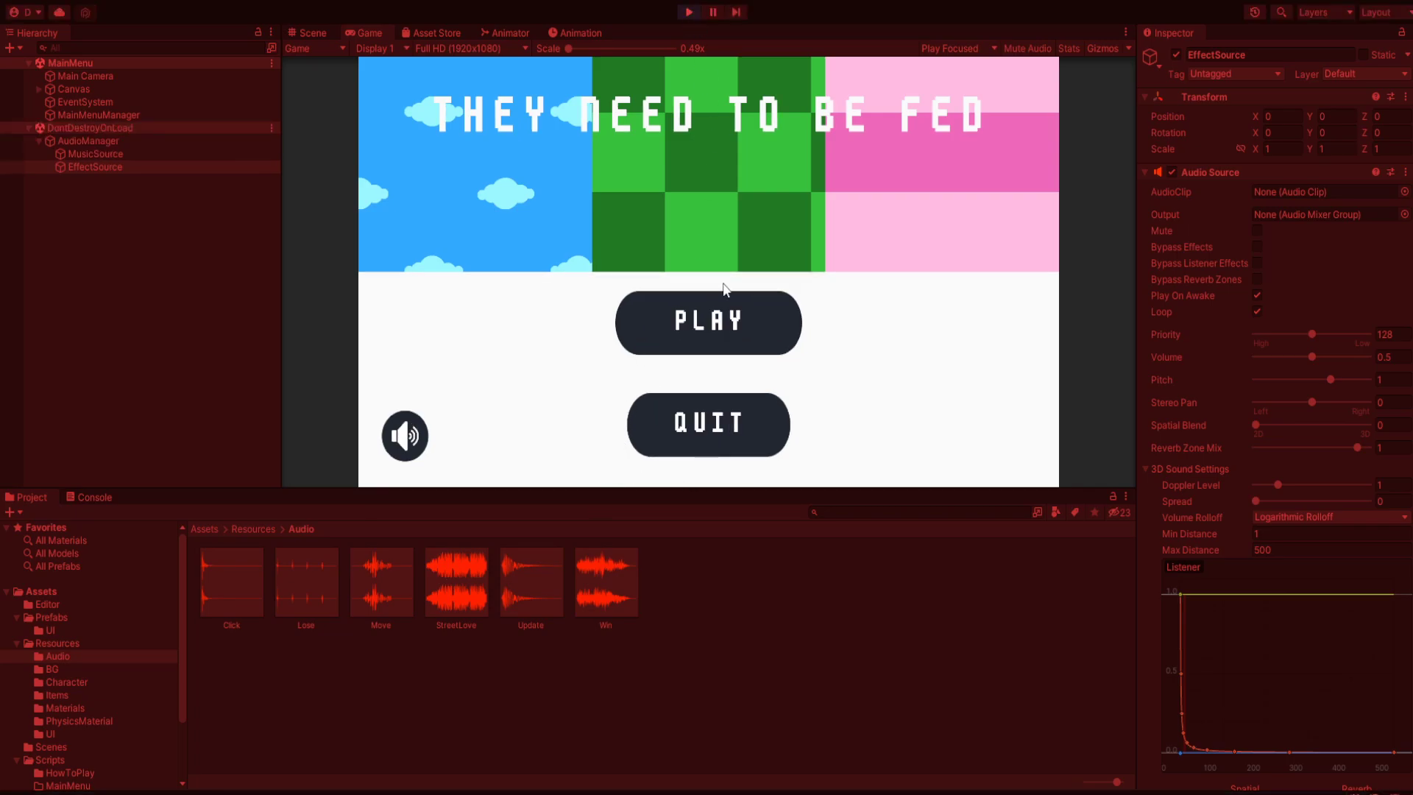
{"action": "left_click", "coordinate": [711, 331]}
{"action": "left_click", "coordinate": [690, 13]}
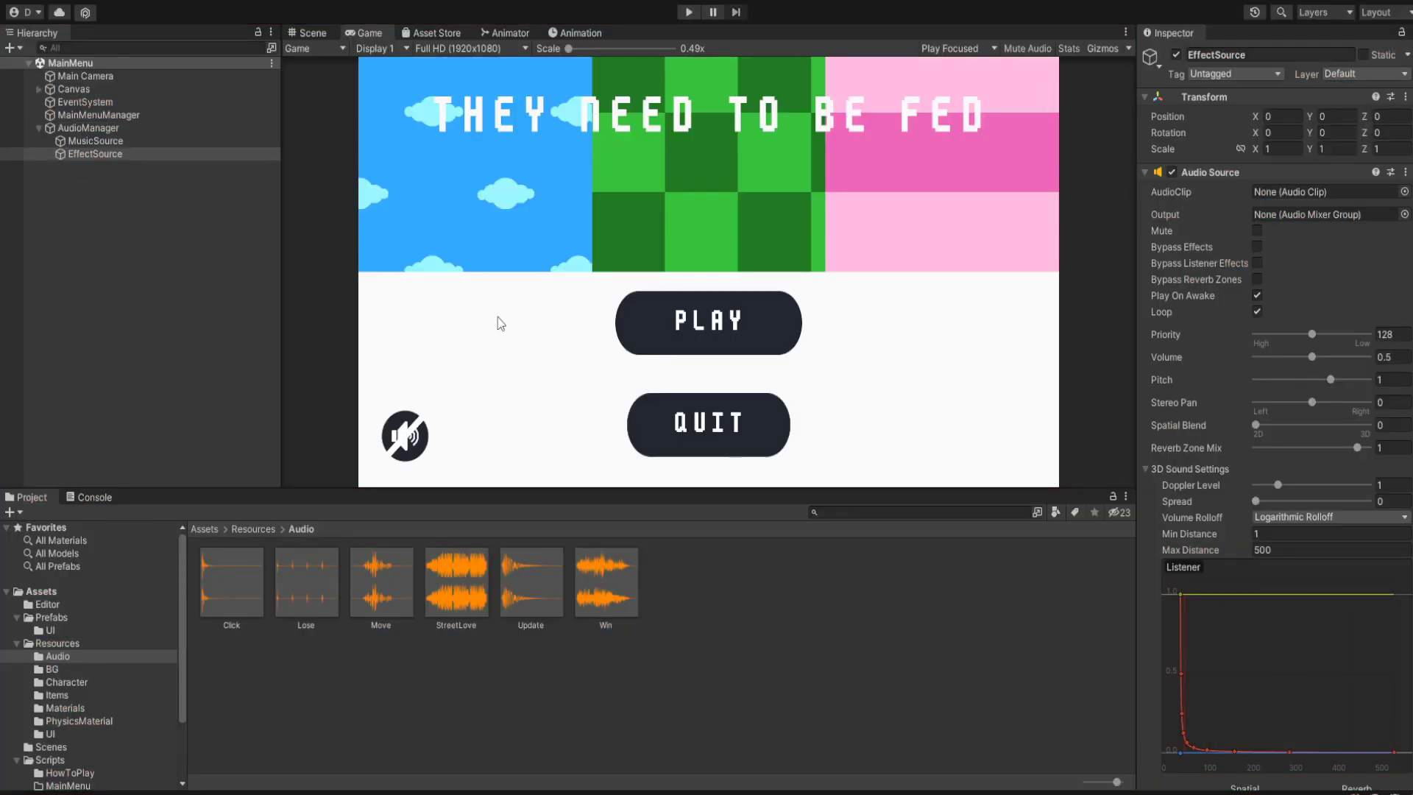
Step: Open the HowToPlay scene from the Scenes folder
{"action": "scroll", "coordinate": [68, 709], "scroll_direction": "down", "scroll_amount": 2}
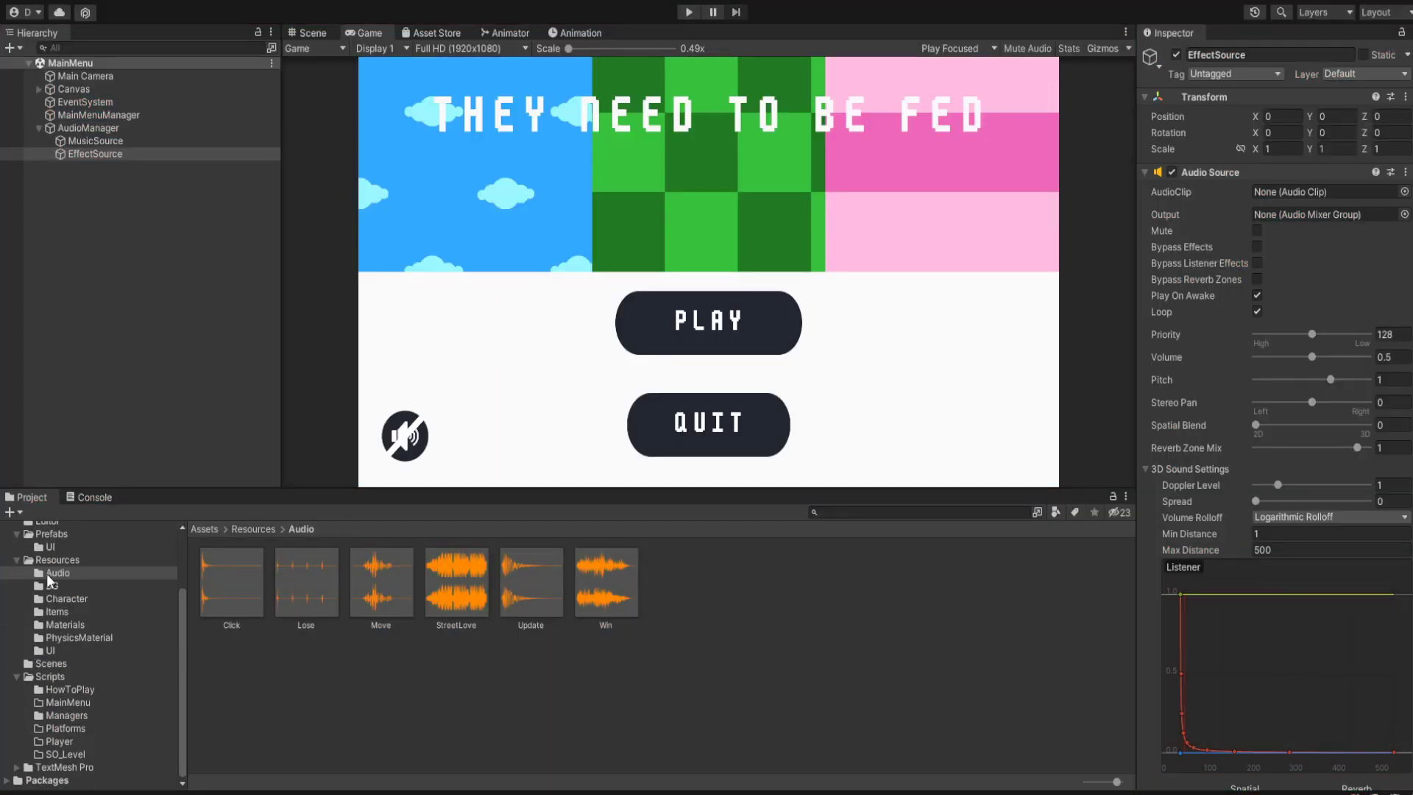
{"action": "scroll", "coordinate": [65, 697], "scroll_direction": "down", "scroll_amount": 1}
{"action": "left_click", "coordinate": [51, 676]}
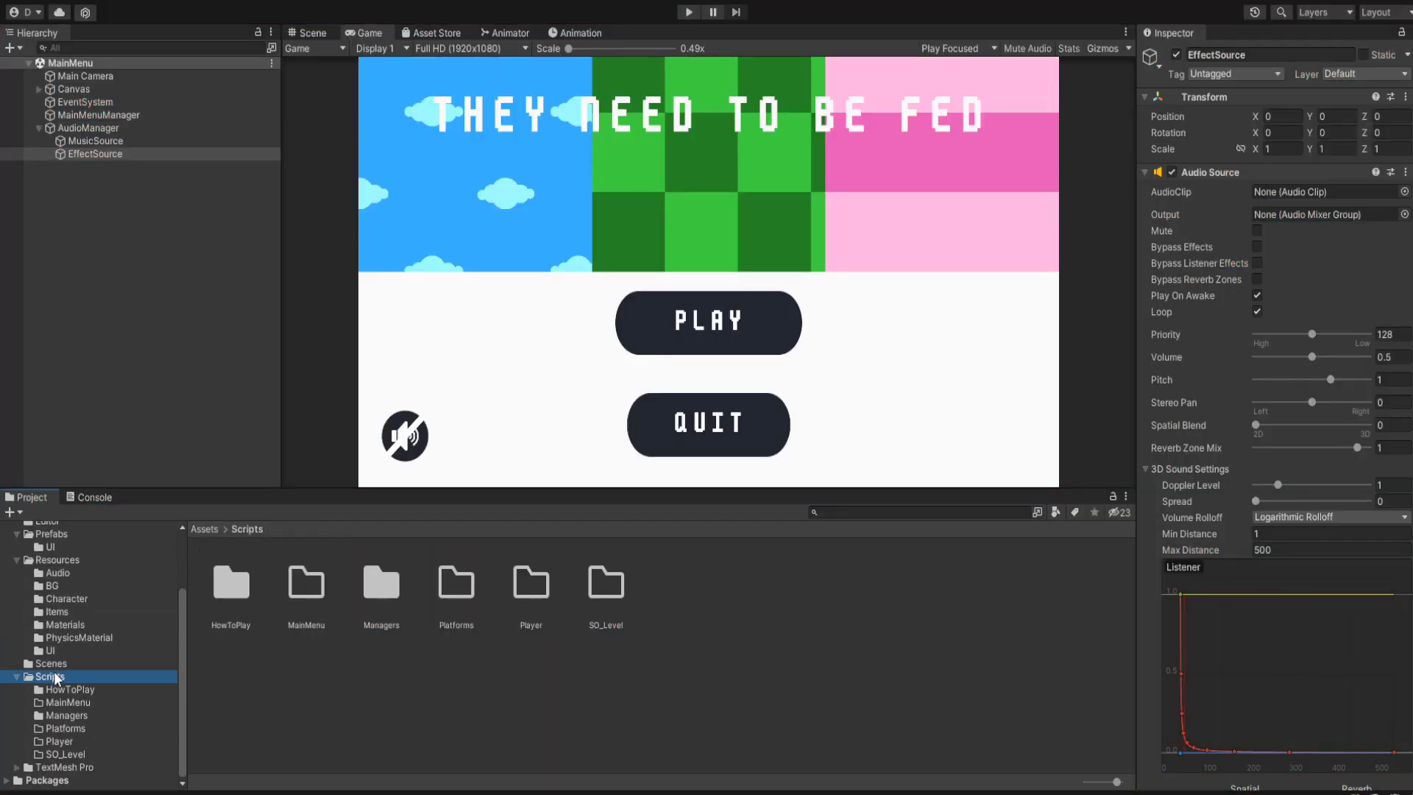
{"action": "left_click", "coordinate": [51, 663]}
{"action": "double_click", "coordinate": [231, 585]}
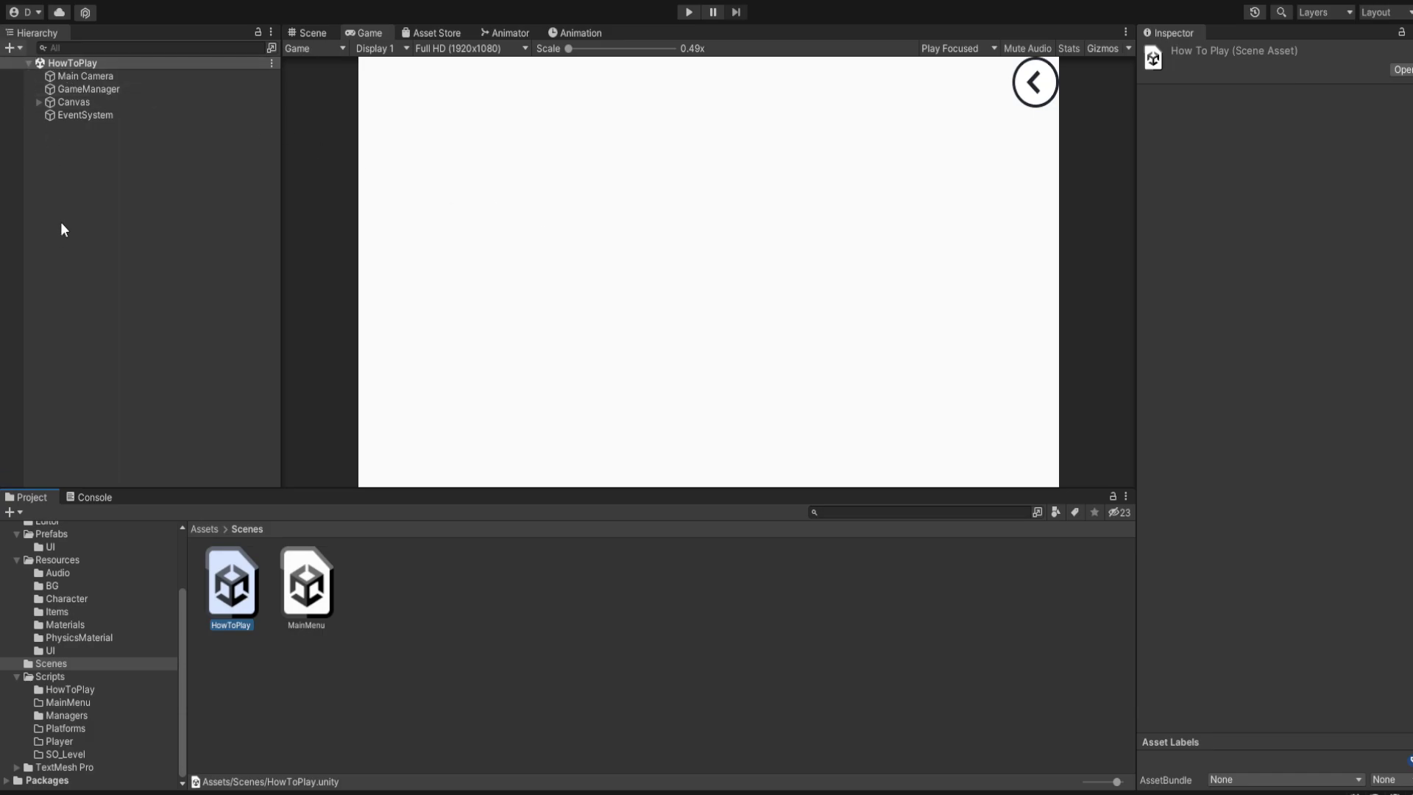
{"action": "left_click", "coordinate": [68, 352]}
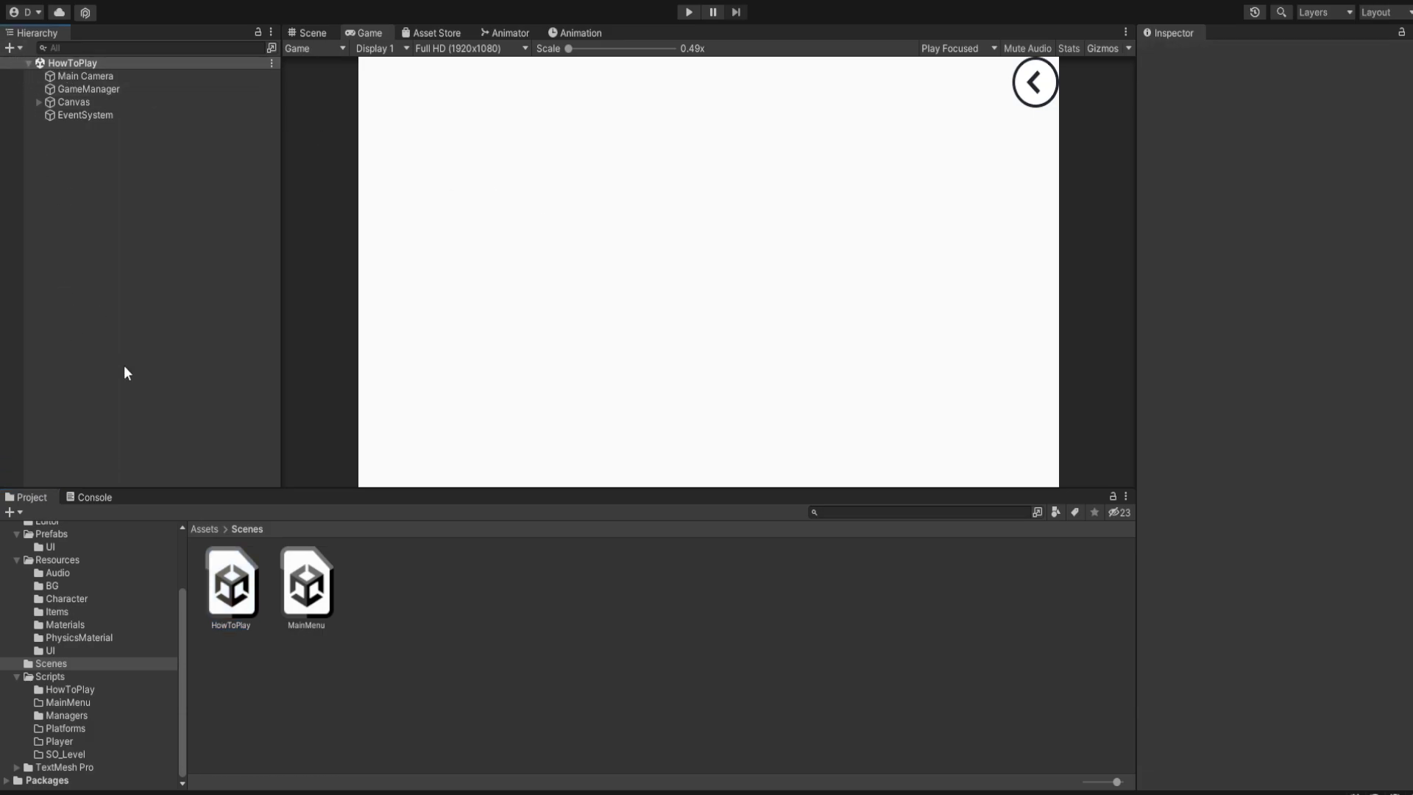
Step: Add the BG1 sprite to the scene and set its draw mode to Tiled with a width and height of 24
{"action": "left_click", "coordinate": [83, 589]}
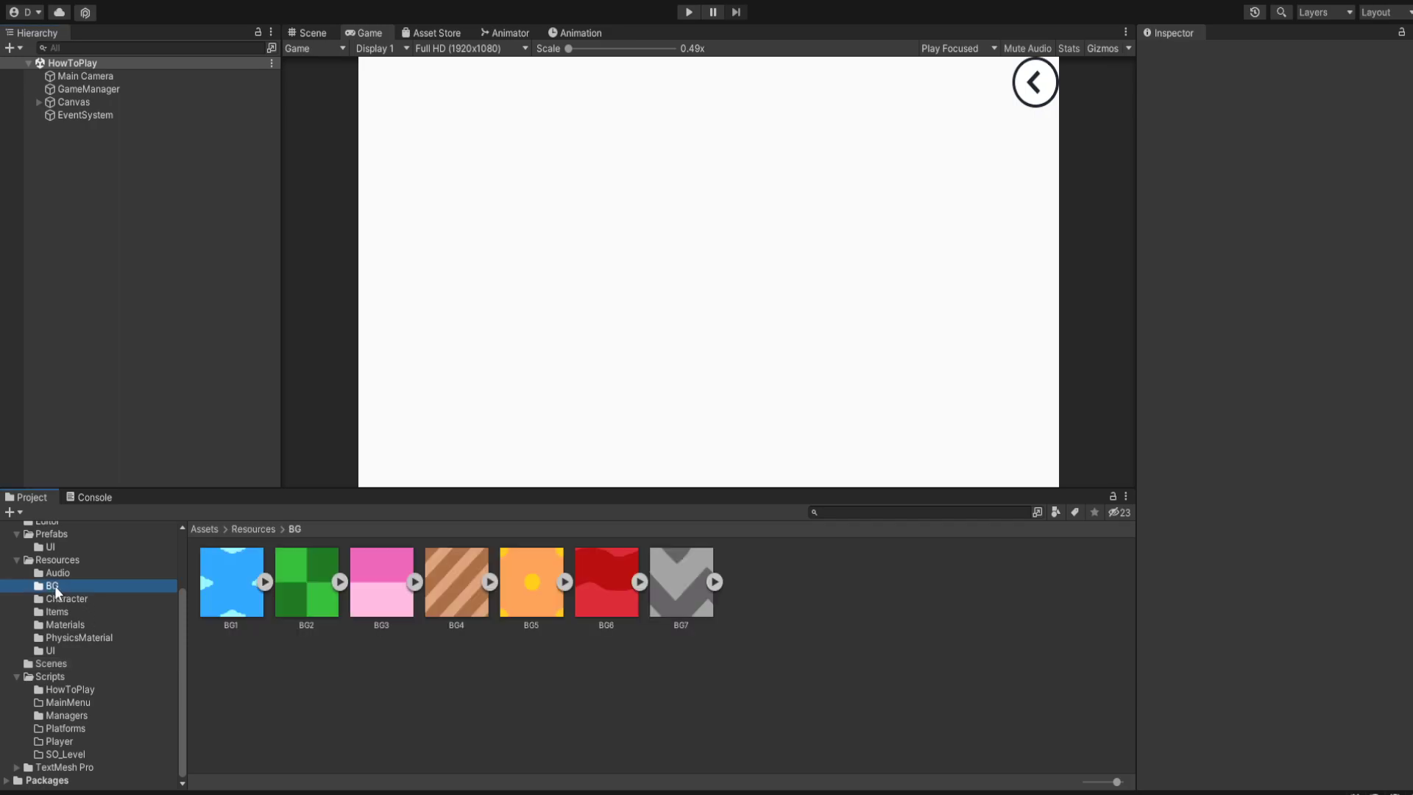
{"action": "left_click_drag", "start_coordinate": [231, 581], "coordinate": [213, 353]}
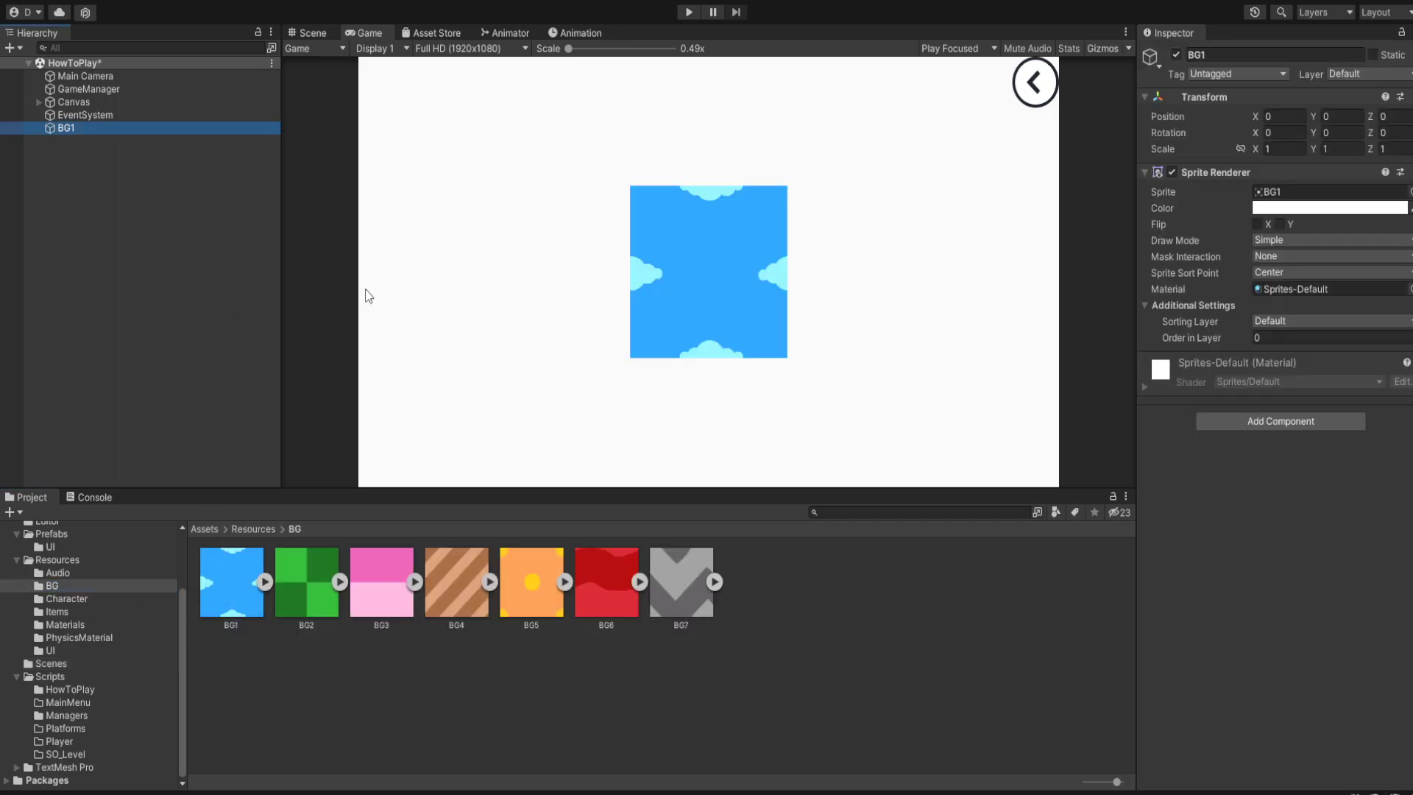
{"action": "left_click", "coordinate": [1299, 290]}
{"action": "left_click", "coordinate": [1303, 311]}
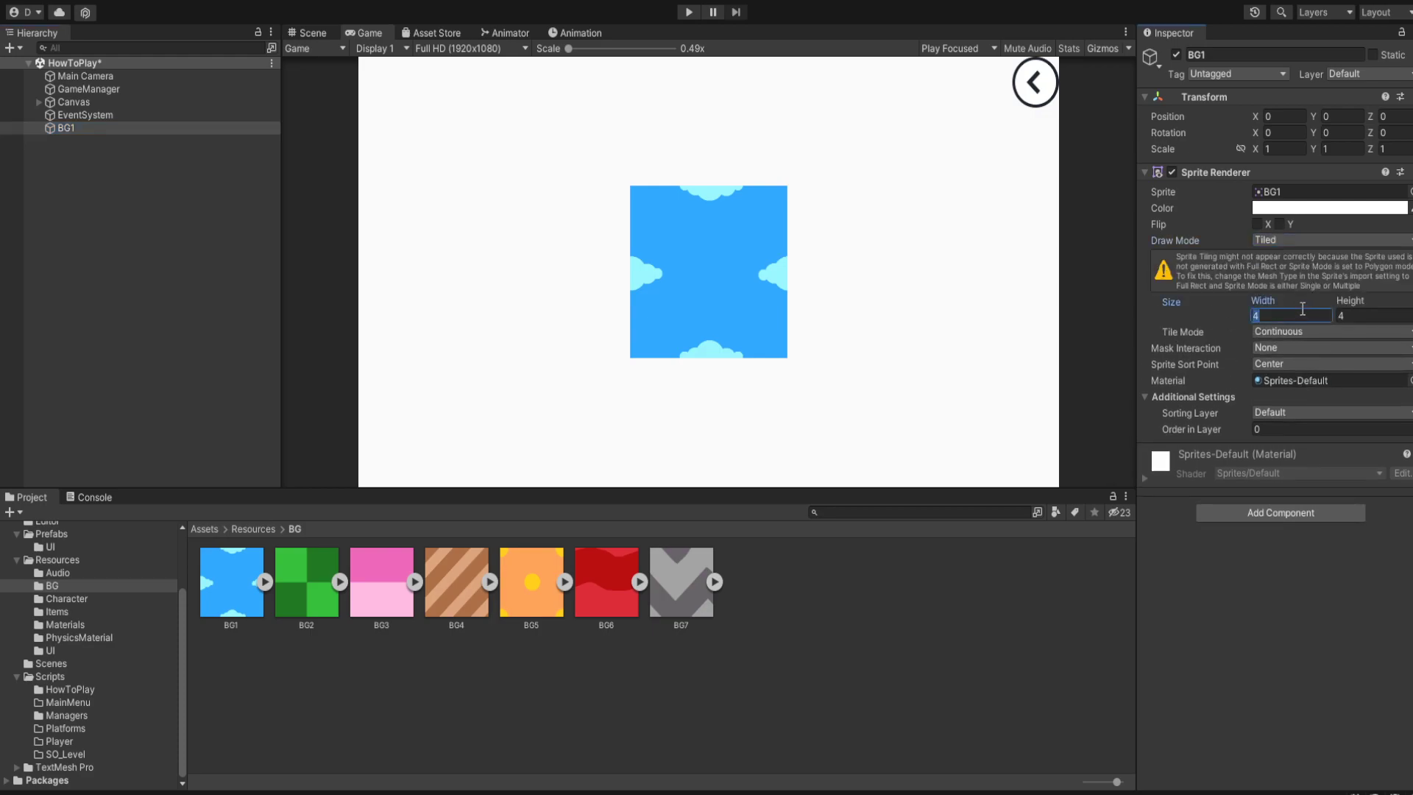
{"action": "type", "text": "24"}
{"action": "key", "text": "Tab"}
{"action": "type", "text": "24"}
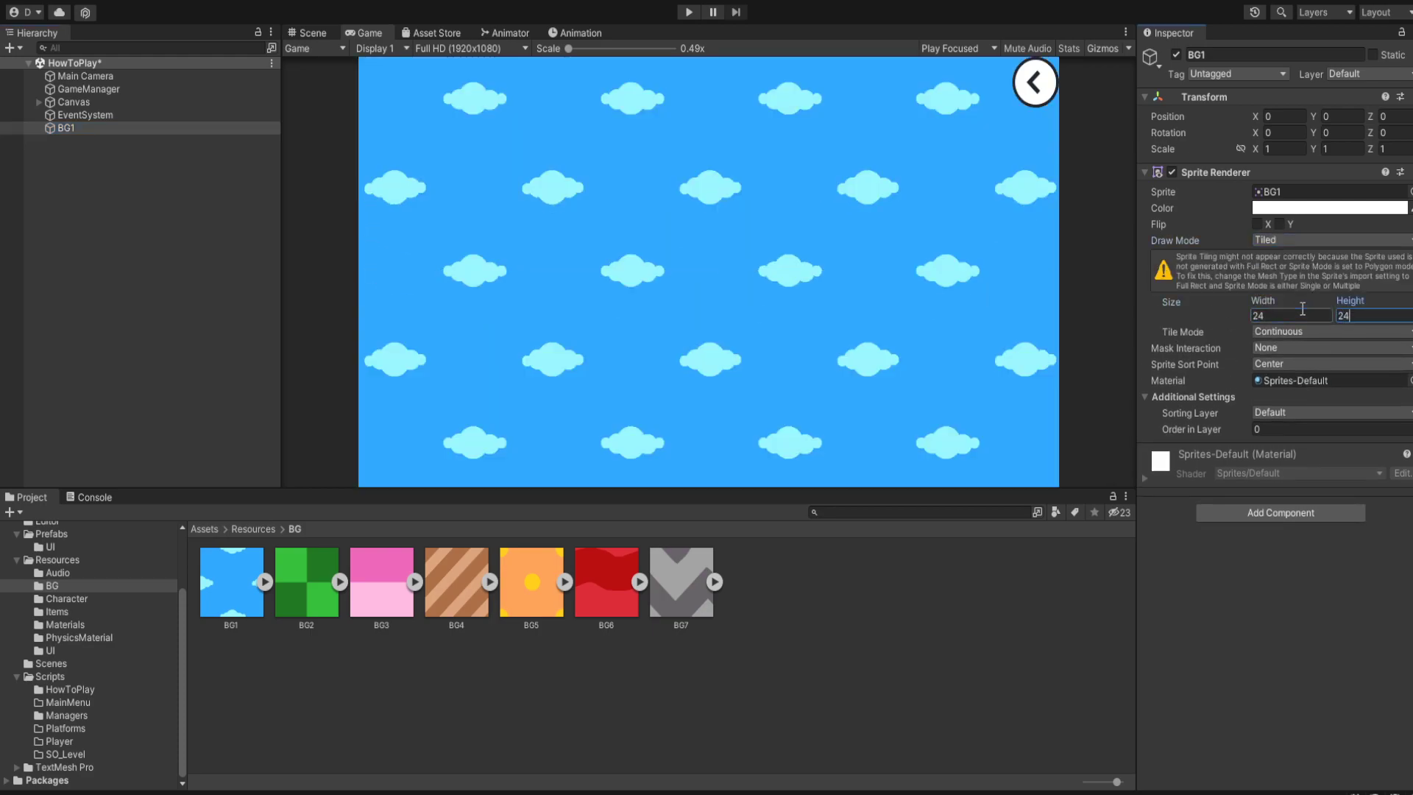
Step: Check the tiled background's coverage in the scene view, save the scene and rename the BG1 object to Bg
{"action": "left_click", "coordinate": [313, 32]}
{"action": "scroll", "coordinate": [814, 309], "scroll_direction": "down", "scroll_amount": 3}
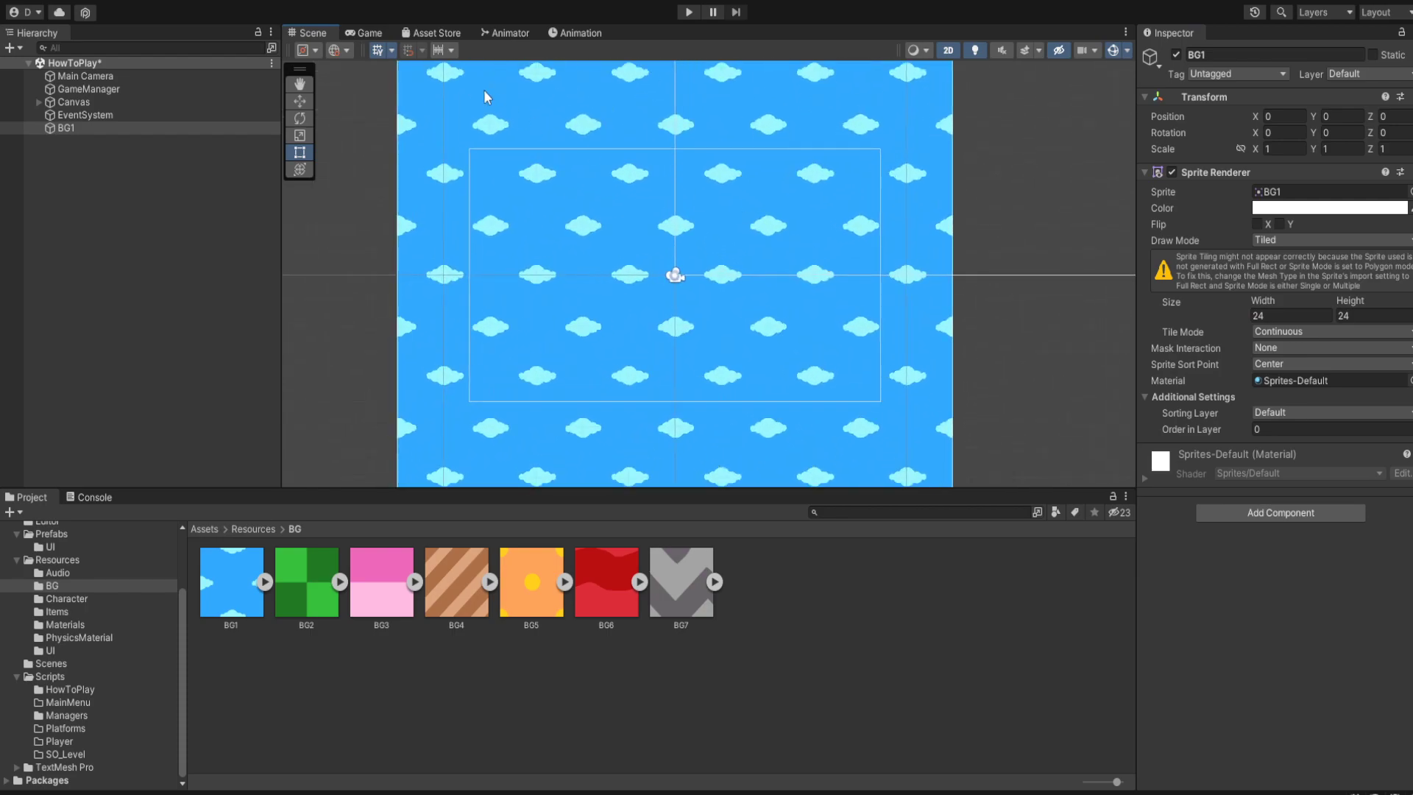
{"action": "left_click", "coordinate": [368, 34]}
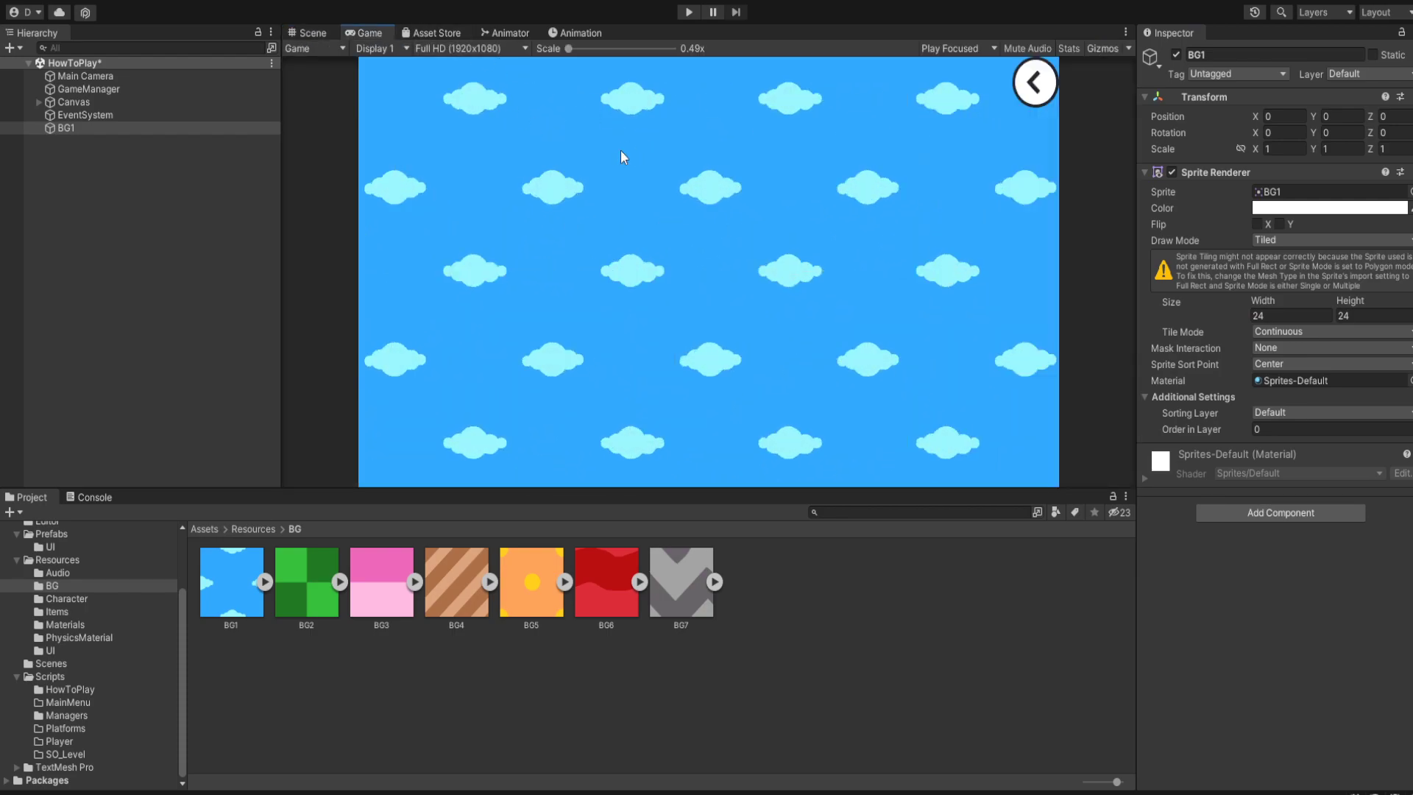
{"action": "key", "text": "ctrl+s"}
{"action": "left_click", "coordinate": [1273, 56]}
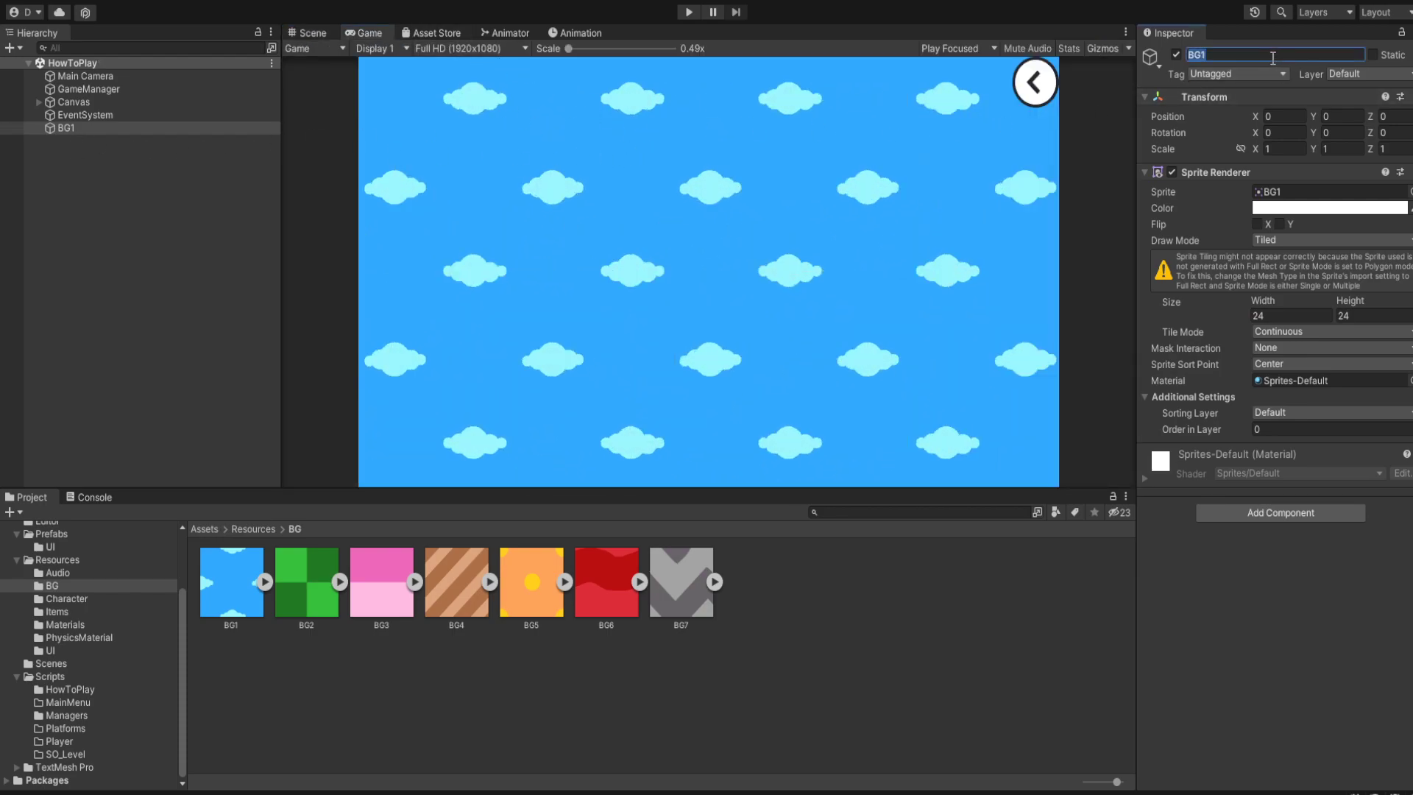
{"action": "type", "text": "Bg"}
{"action": "key", "text": "Return"}
Step: Create an empty object named Platforms in the HowToPlay scene
{"action": "key", "text": "ctrl+shift+n"}
{"action": "type", "text": "Plat"}
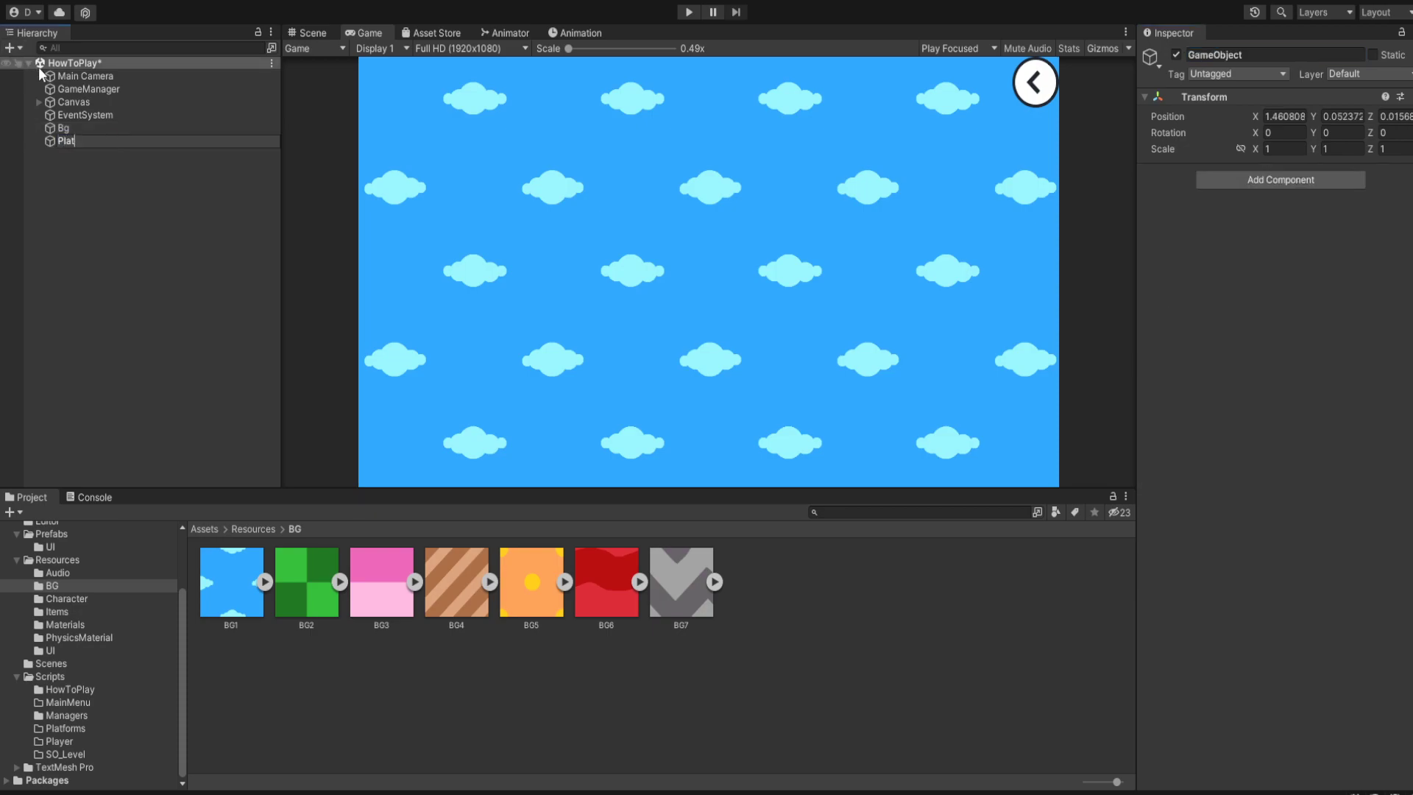
{"action": "type", "text": "forms"}
{"action": "key", "text": "Return"}
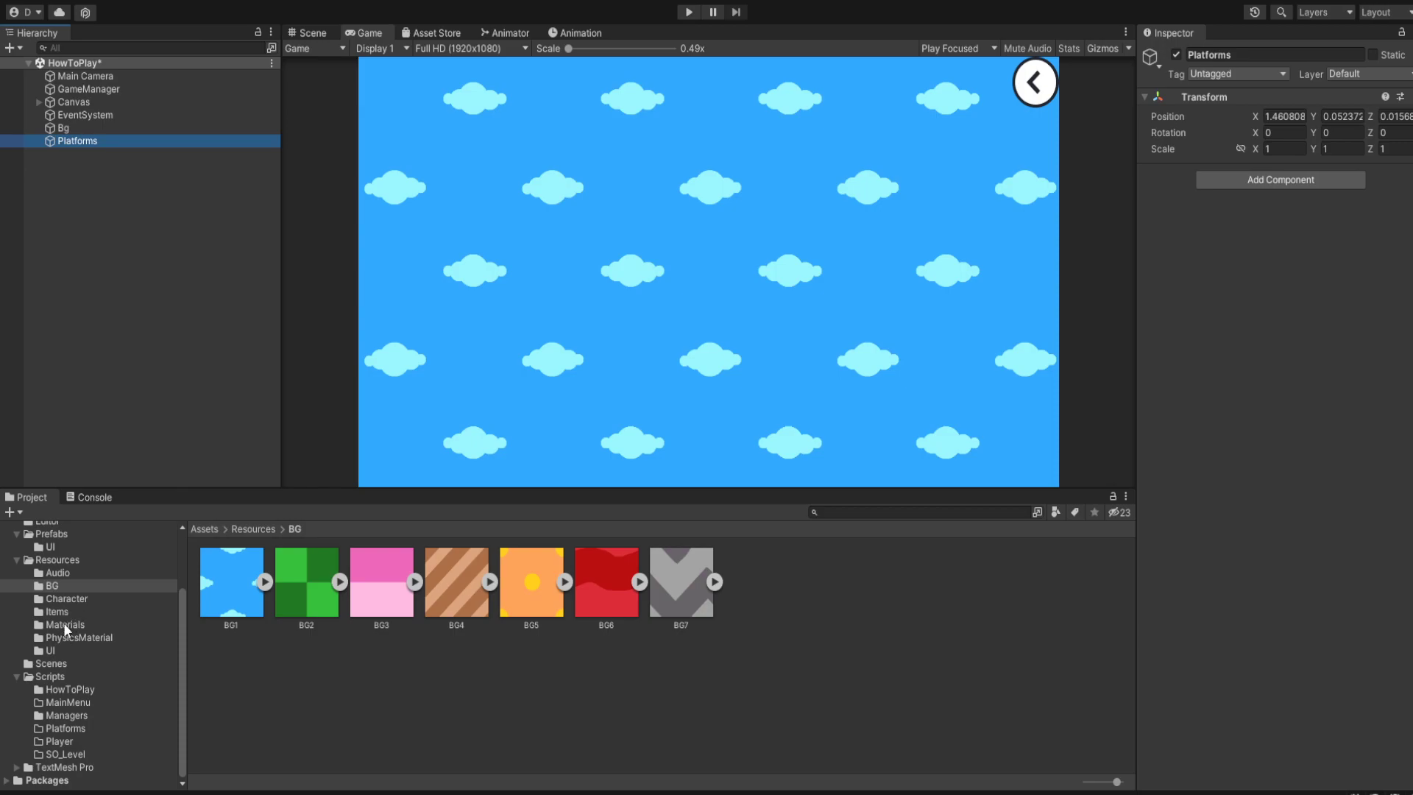
Step: Add the Square sprite from the Items folder as a child of Platforms and duplicate it twice
{"action": "left_click", "coordinate": [149, 615]}
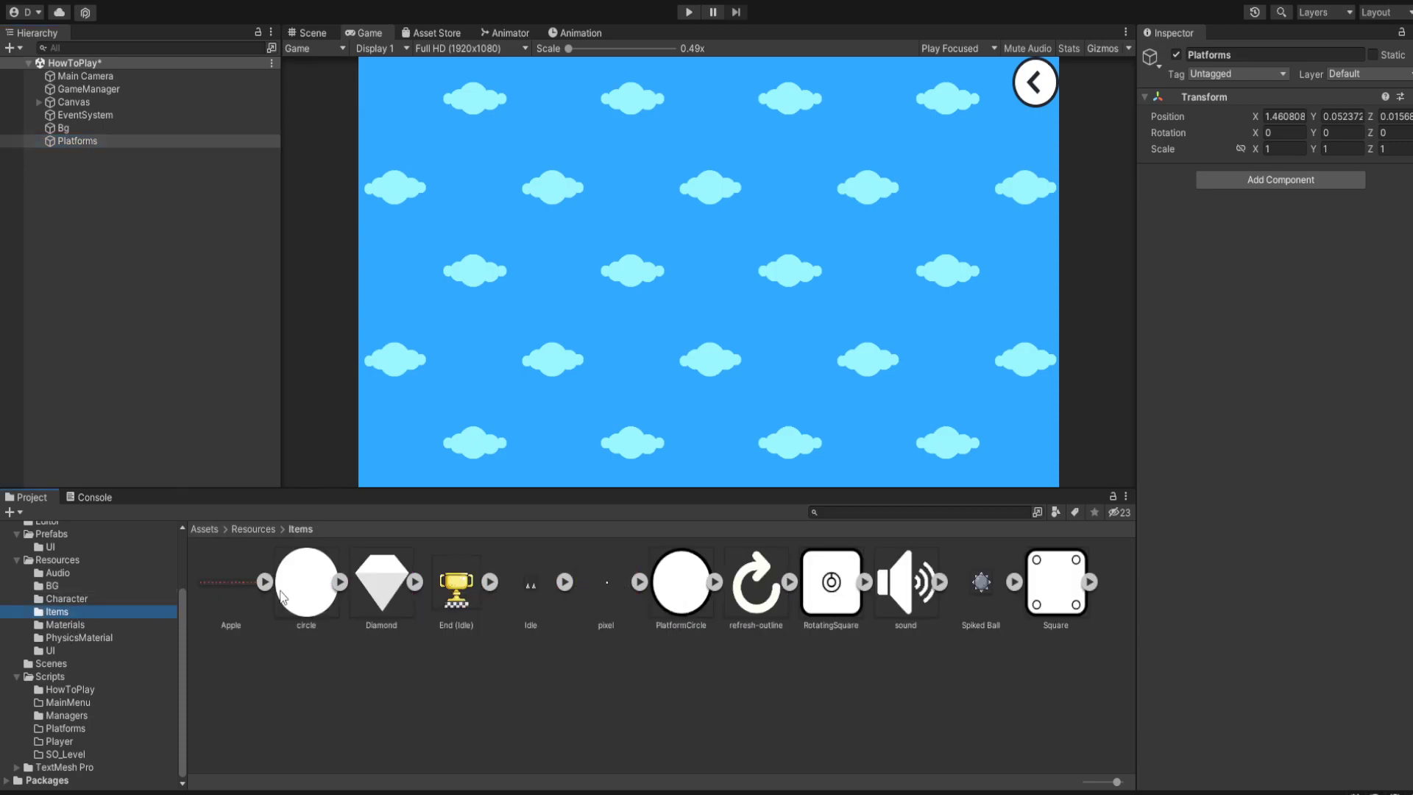
{"action": "left_click_drag", "start_coordinate": [1056, 583], "coordinate": [82, 141]}
{"action": "key", "text": "ctrl+d"}
{"action": "key", "text": "ctrl+d"}
Step: Reset the positions of all three squares under Platforms to 0 and set their order in layer to 1
{"action": "left_click", "coordinate": [172, 165]}
{"action": "left_click", "coordinate": [1282, 116]}
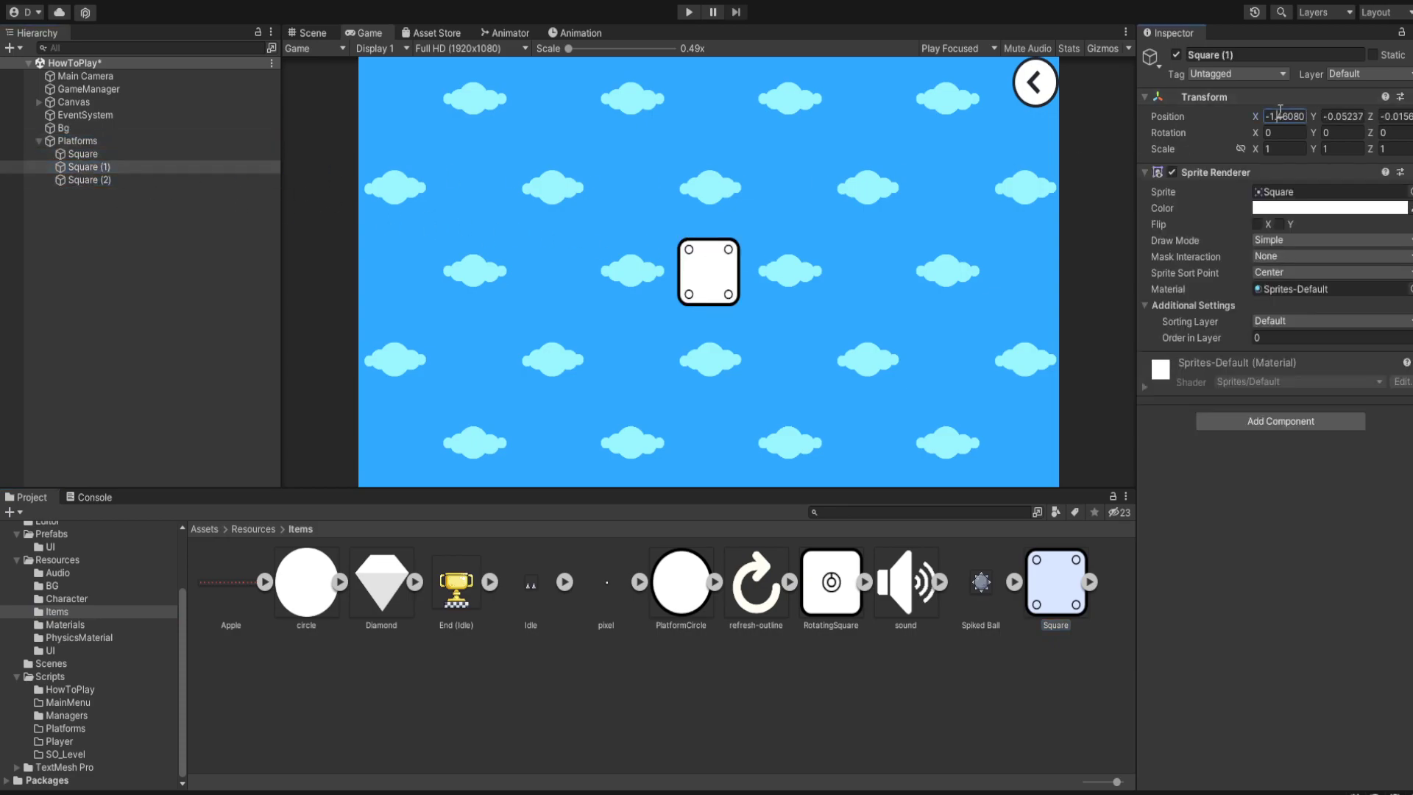
{"action": "left_click", "coordinate": [173, 140]}
{"action": "left_click", "coordinate": [166, 155]}
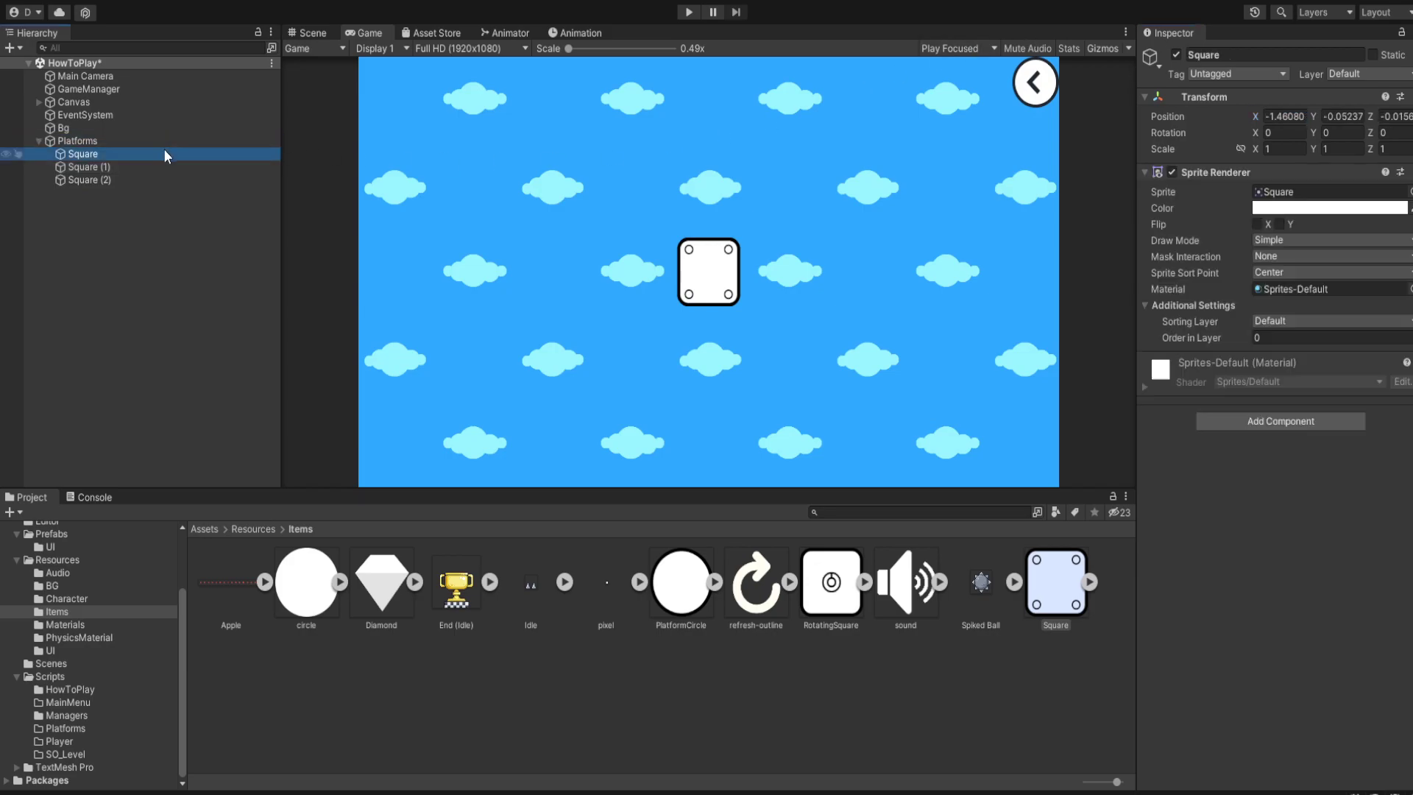
{"action": "left_click", "coordinate": [168, 181], "text": "shift"}
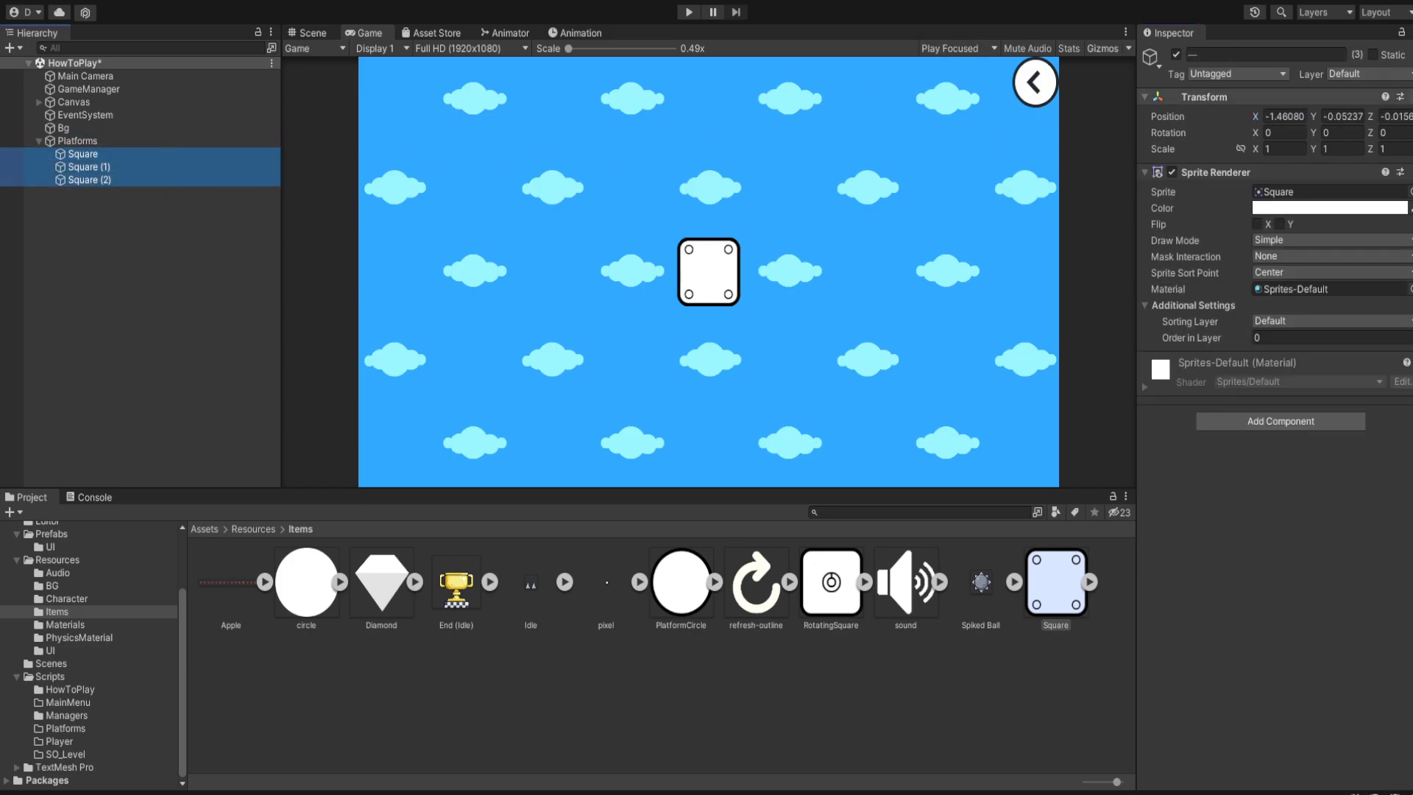
{"action": "left_click", "coordinate": [101, 158]}
{"action": "left_click", "coordinate": [103, 181]}
{"action": "left_click", "coordinate": [108, 157], "text": "shift"}
{"action": "left_click", "coordinate": [1321, 337]}
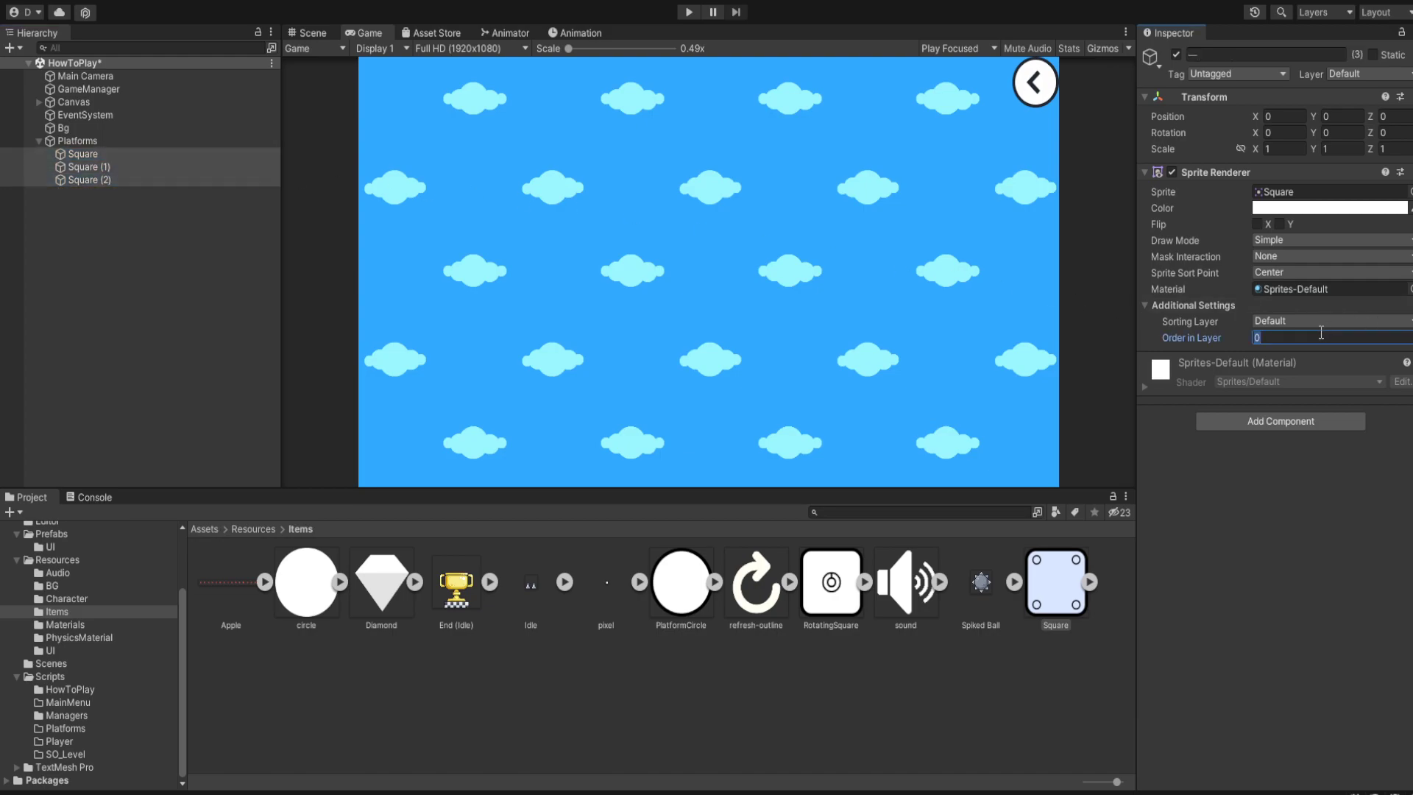
{"action": "type", "text": "1"}
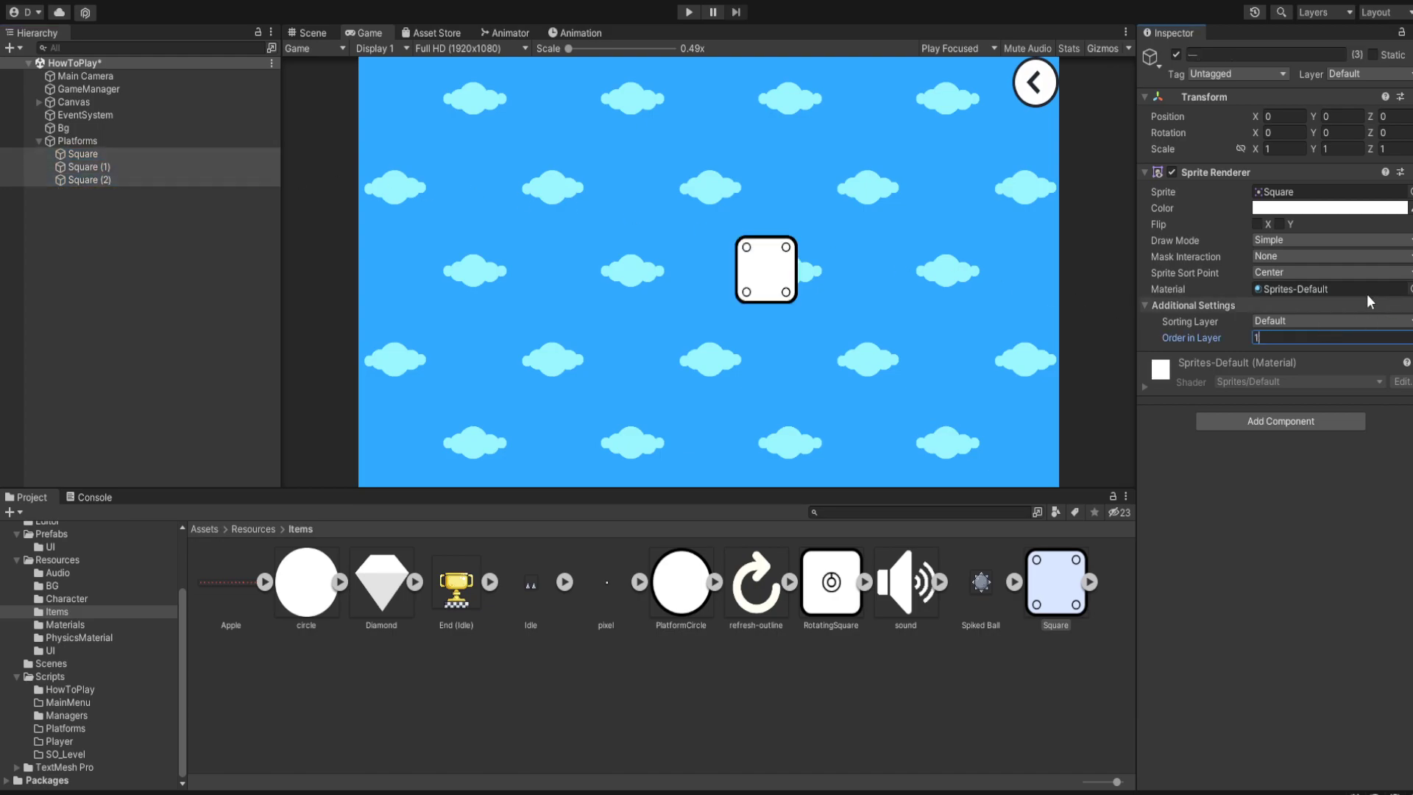
Step: Space the squares apart by setting the X position of Square (1) to -4 and Square (2) to 4
{"action": "left_click", "coordinate": [120, 167]}
{"action": "left_click", "coordinate": [1285, 118]}
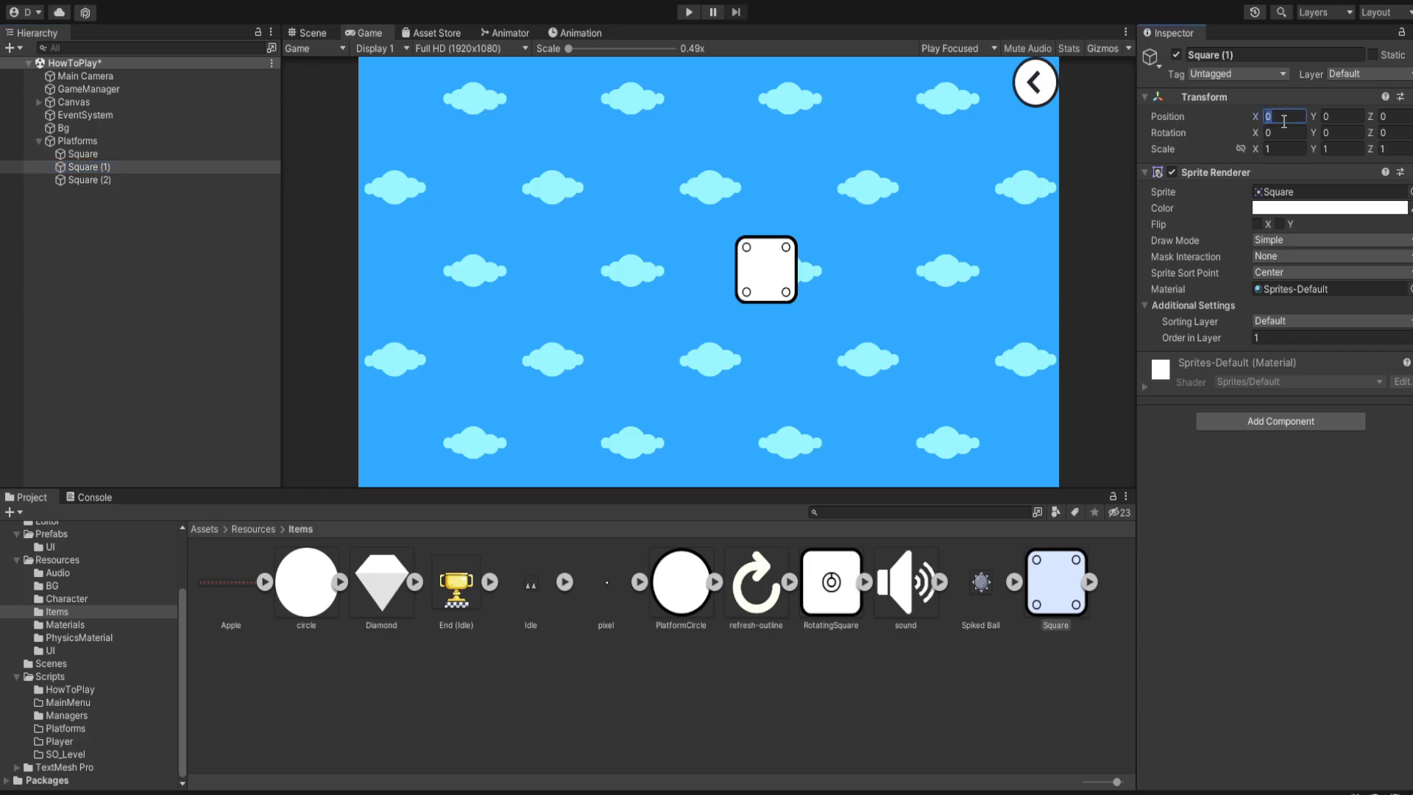
{"action": "type", "text": "-4"}
{"action": "left_click", "coordinate": [98, 181]}
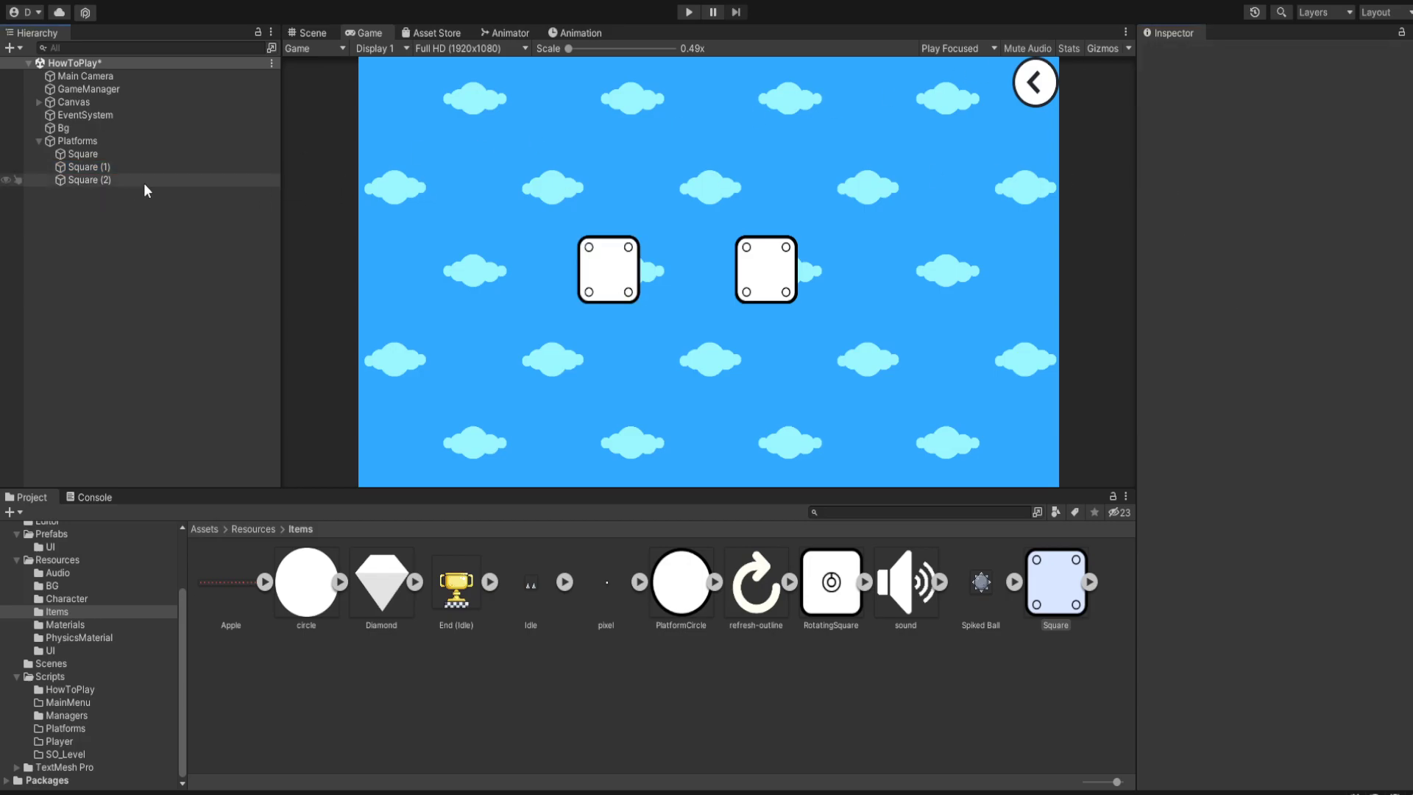
{"action": "type", "text": "4"}
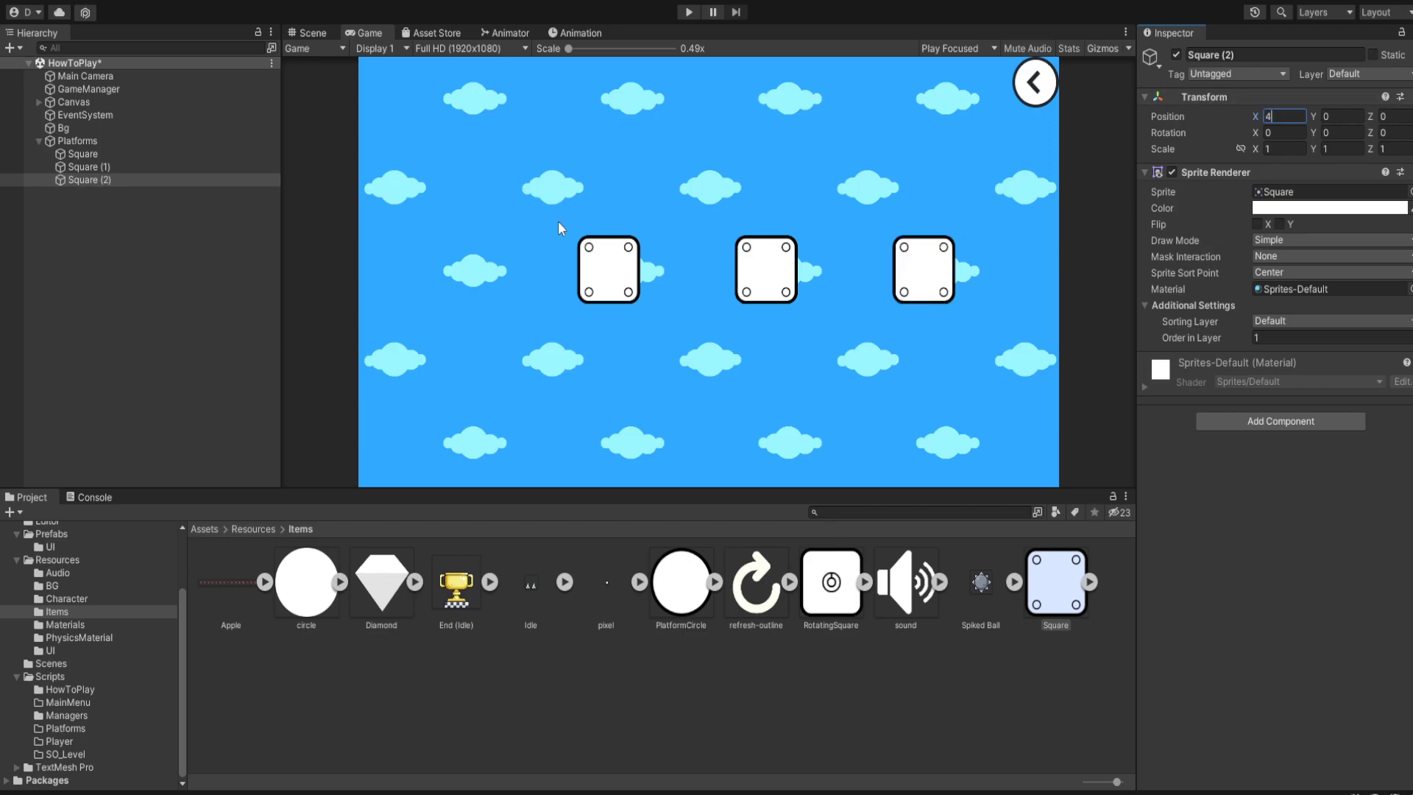
Step: Centre the row of squares in the camera view by resetting the Platforms object's position to 0
{"action": "left_click", "coordinate": [103, 77]}
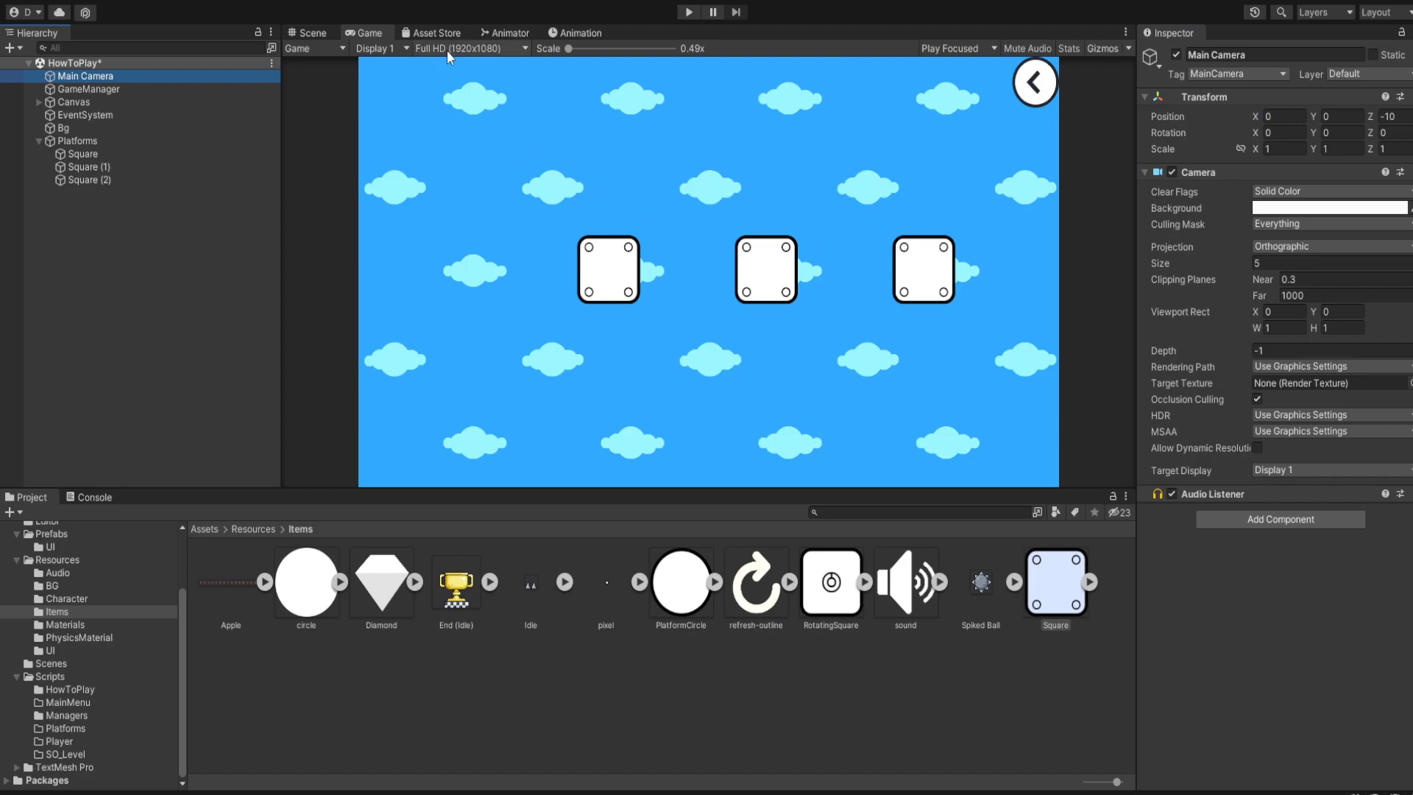
{"action": "left_click", "coordinate": [313, 33]}
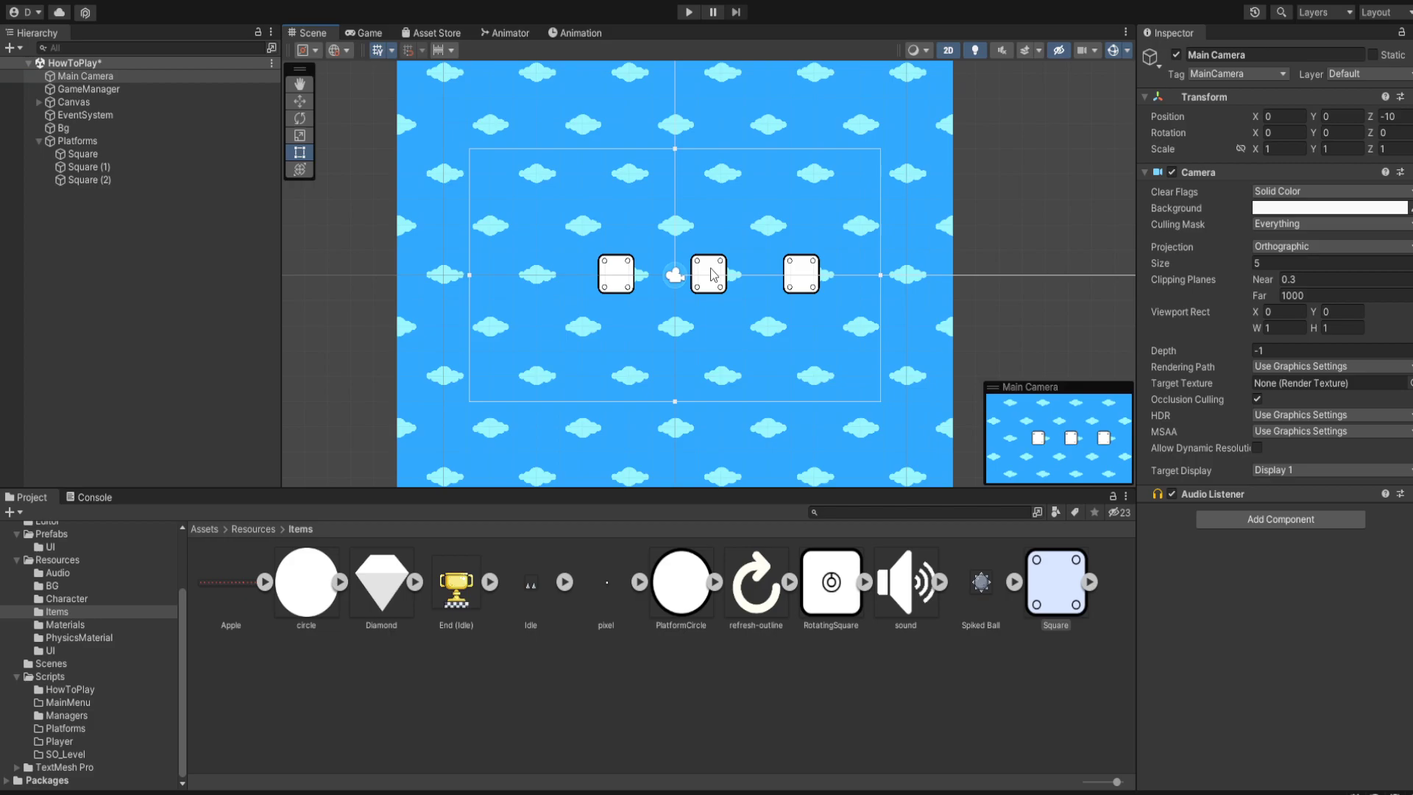
{"action": "left_click", "coordinate": [103, 166]}
{"action": "left_click", "coordinate": [116, 153]}
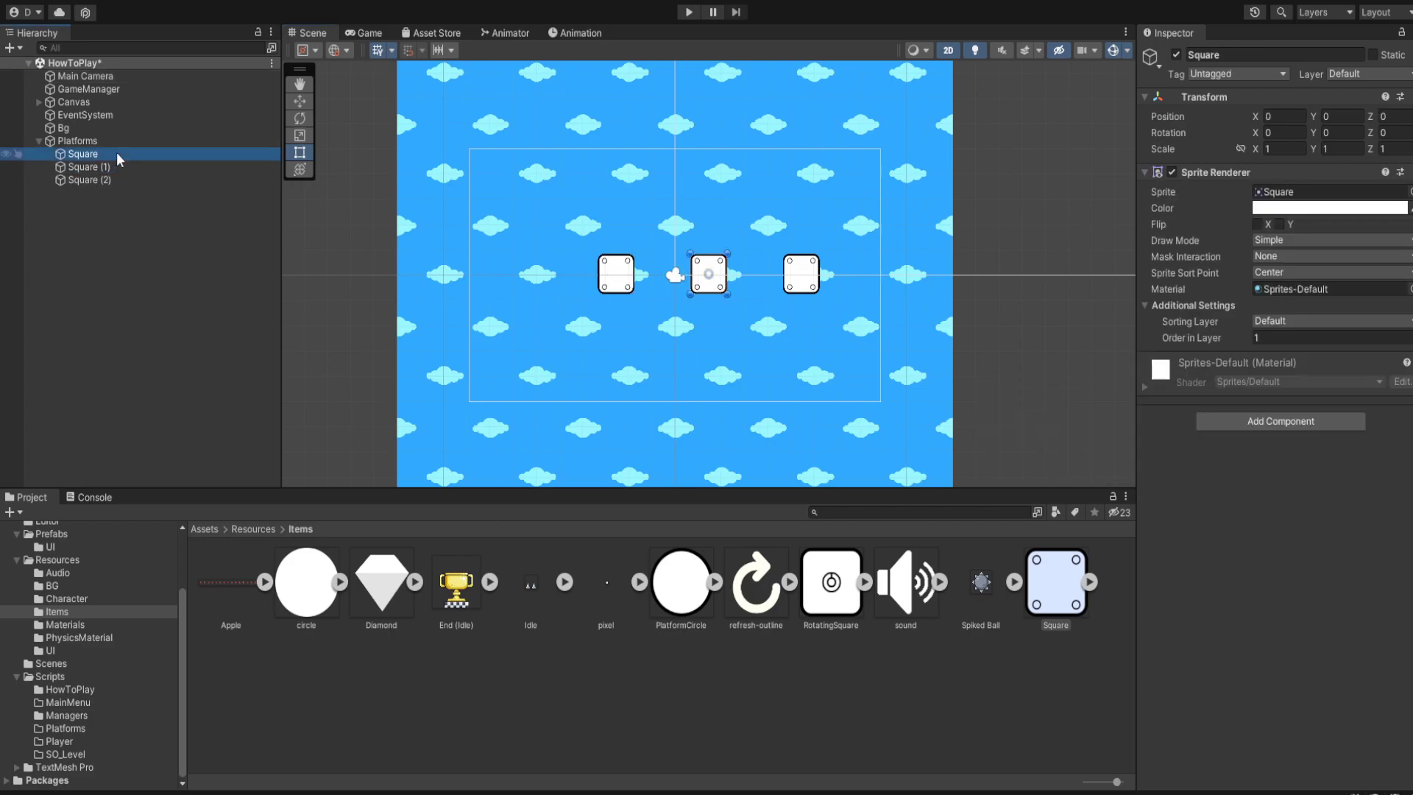
{"action": "left_click", "coordinate": [113, 166]}
{"action": "left_click", "coordinate": [110, 178]}
{"action": "left_click", "coordinate": [122, 138]}
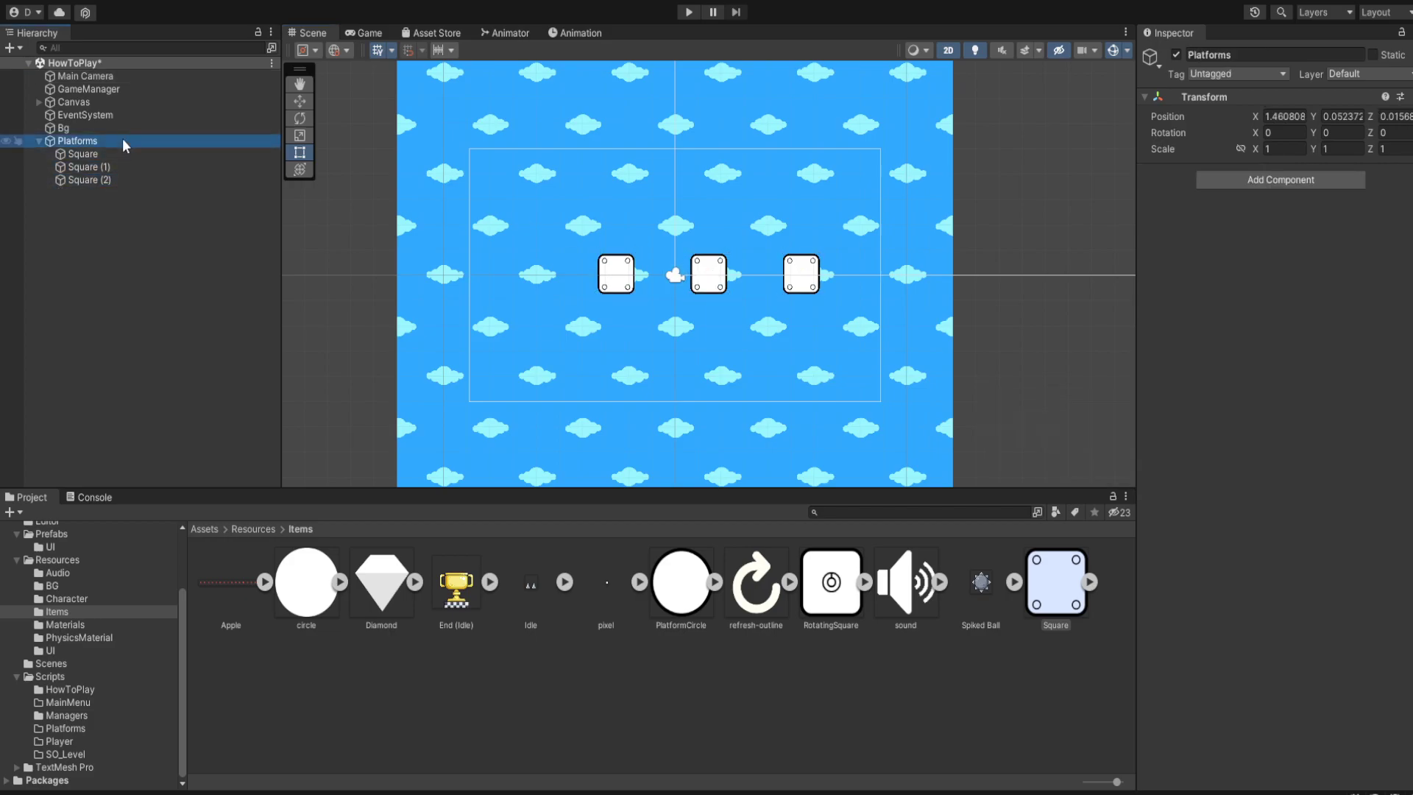
{"action": "left_click", "coordinate": [1400, 96]}
{"action": "left_click", "coordinate": [1388, 118]}
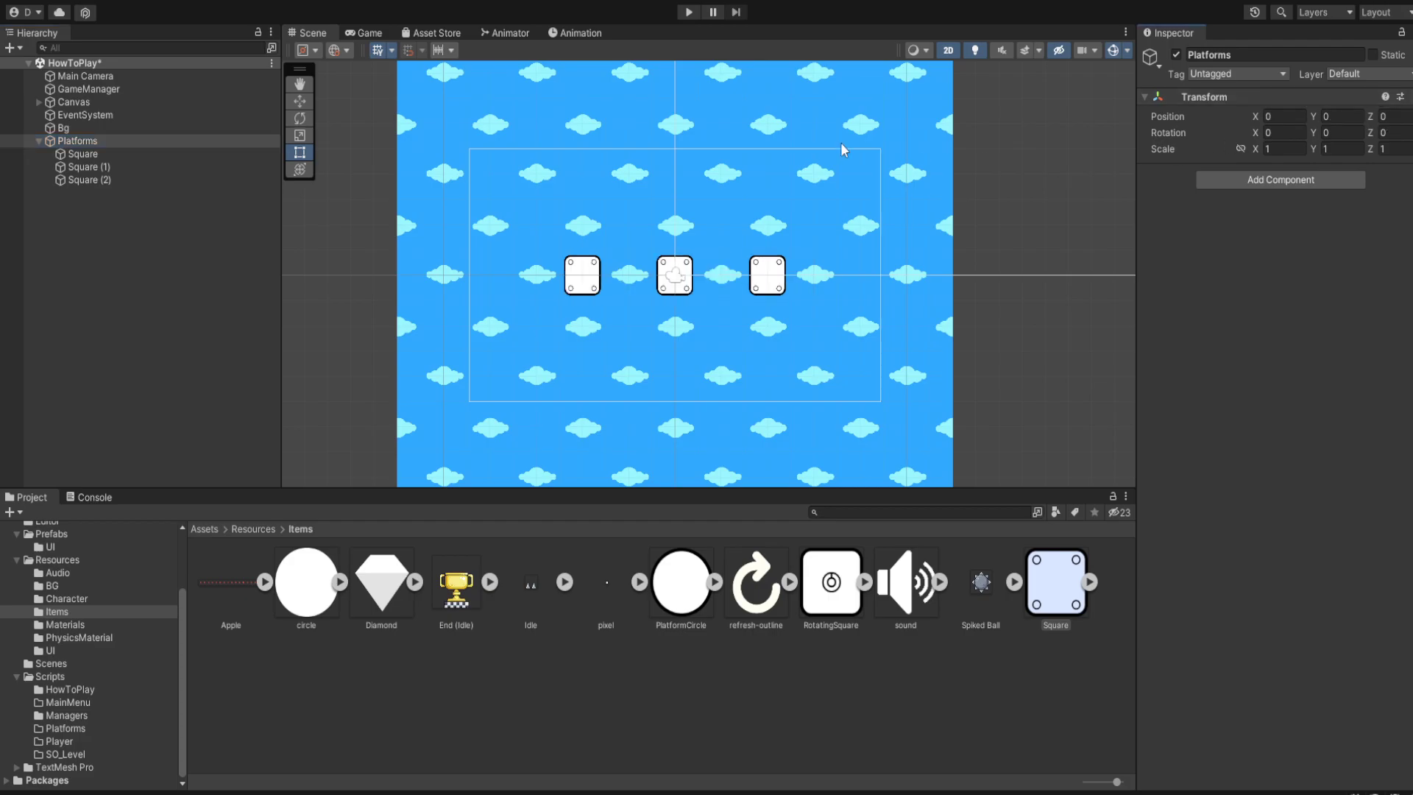
{"action": "left_click", "coordinate": [368, 33]}
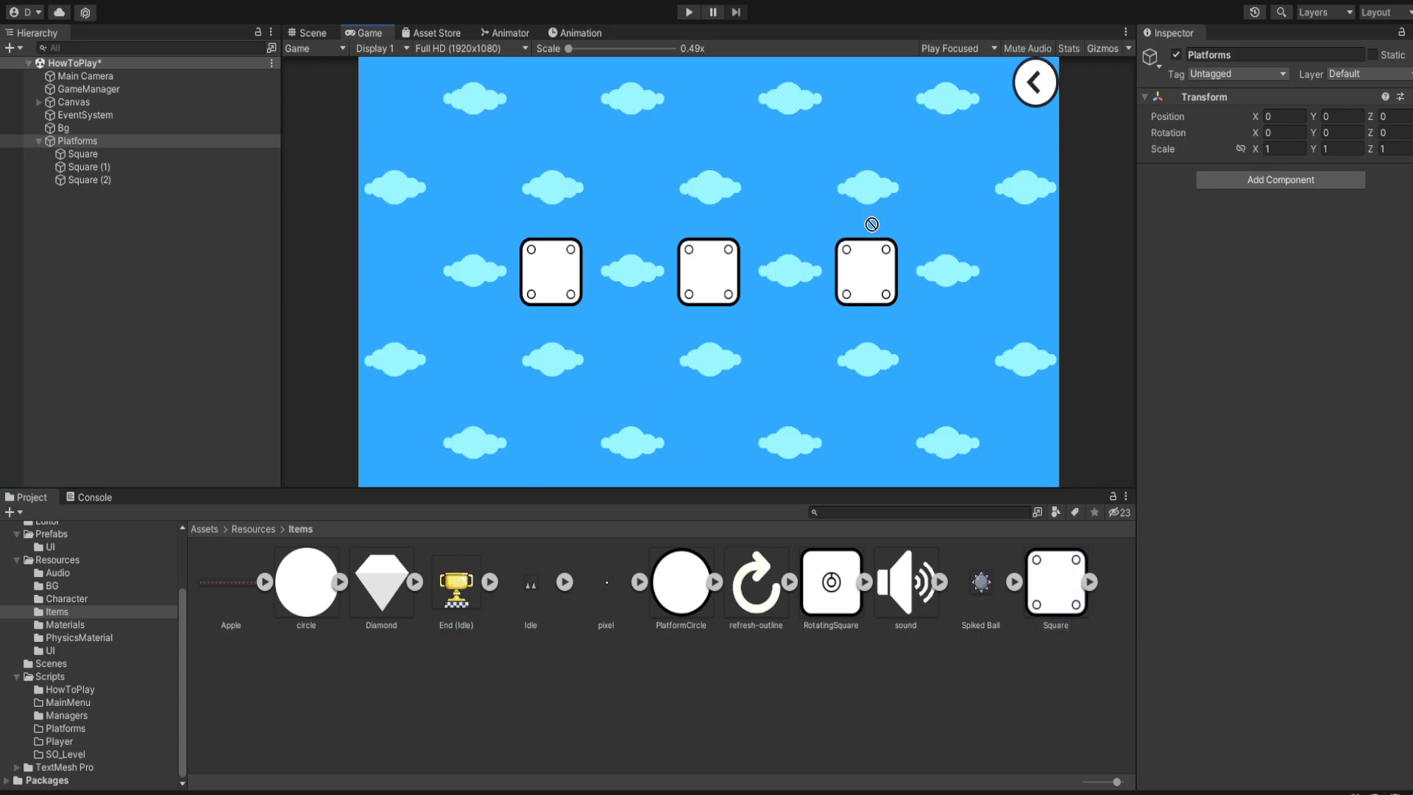
Step: Add the Idle (32x32)_0 sprite from the Character folder to the scene and rename the object Player
{"action": "left_click", "coordinate": [309, 33]}
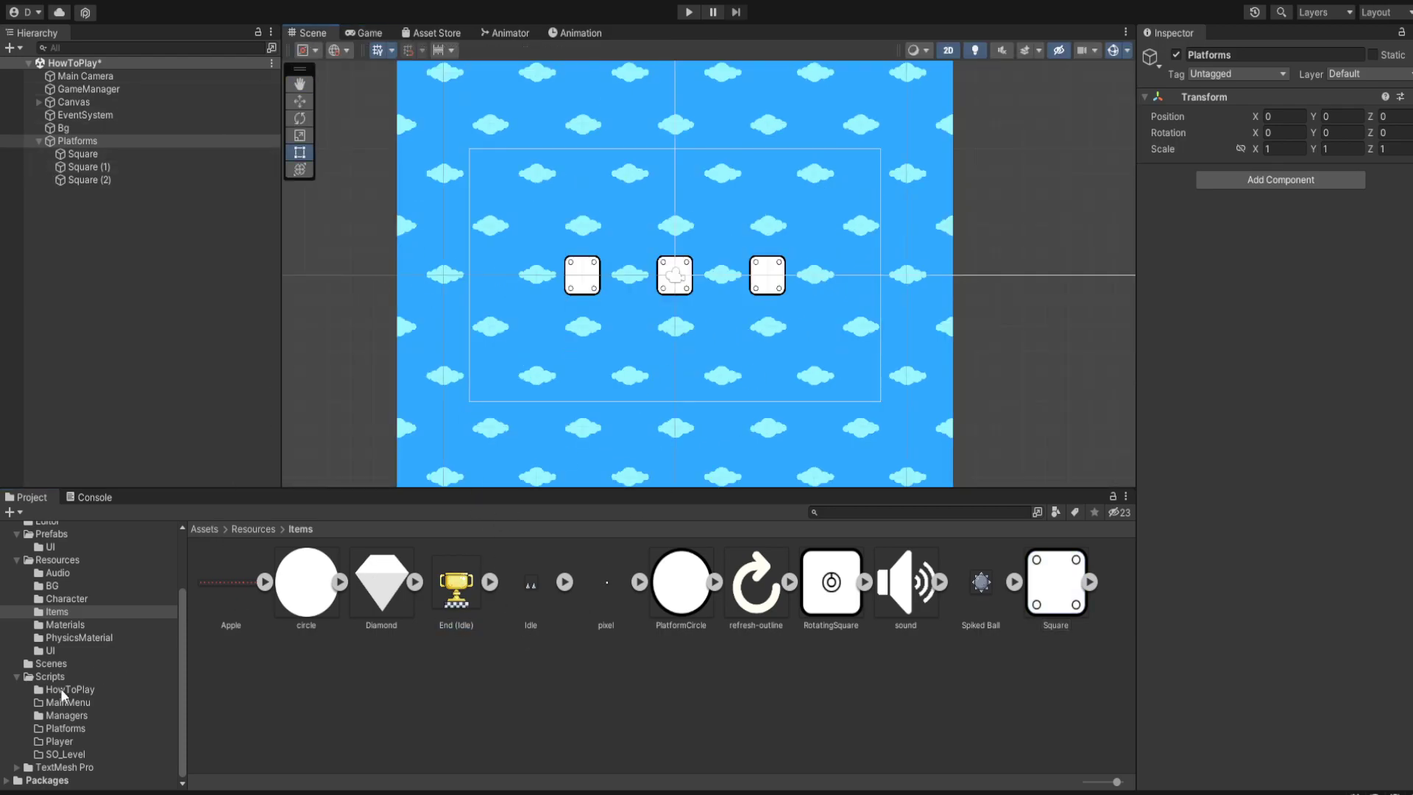
{"action": "left_click", "coordinate": [59, 599]}
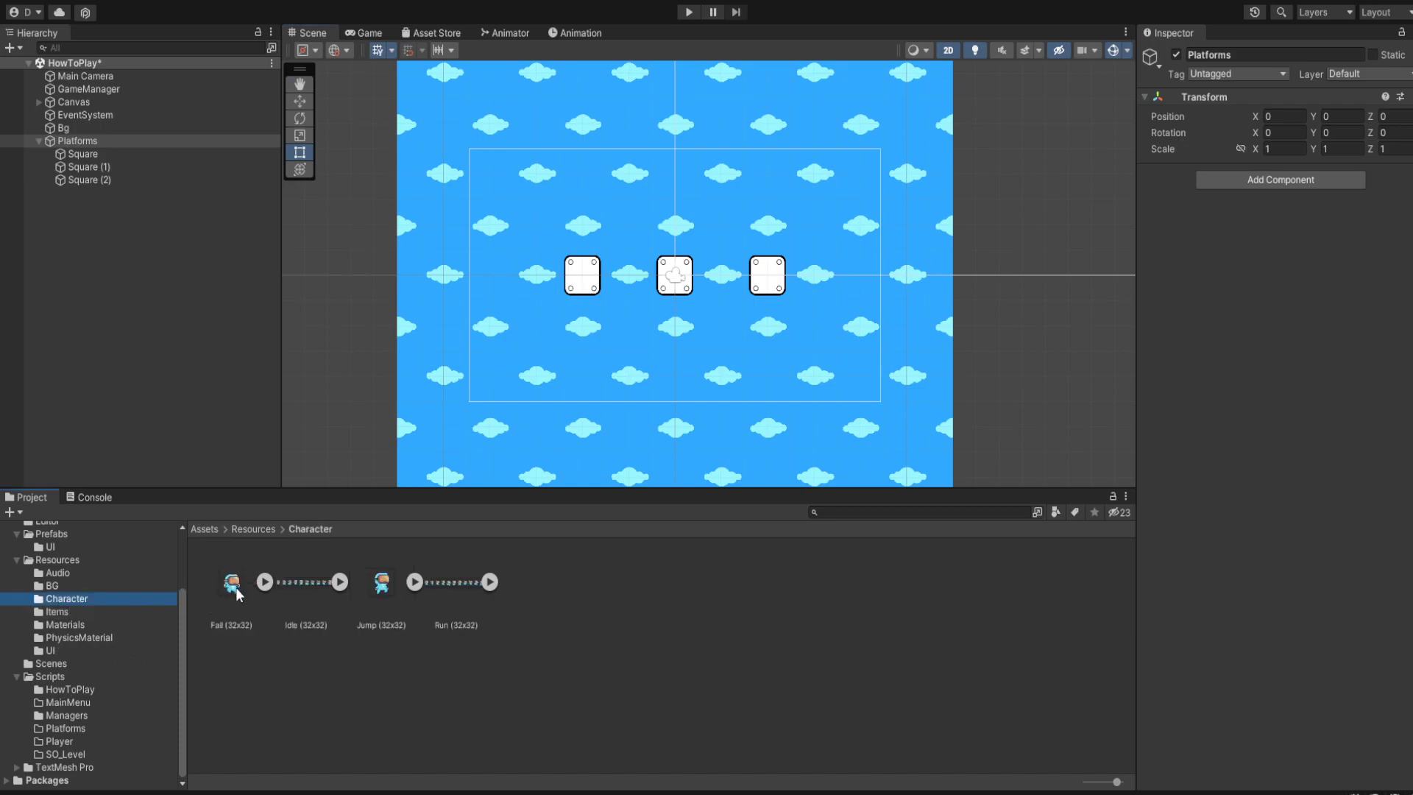
{"action": "left_click", "coordinate": [339, 582]}
{"action": "left_click_drag", "start_coordinate": [389, 585], "coordinate": [125, 247]}
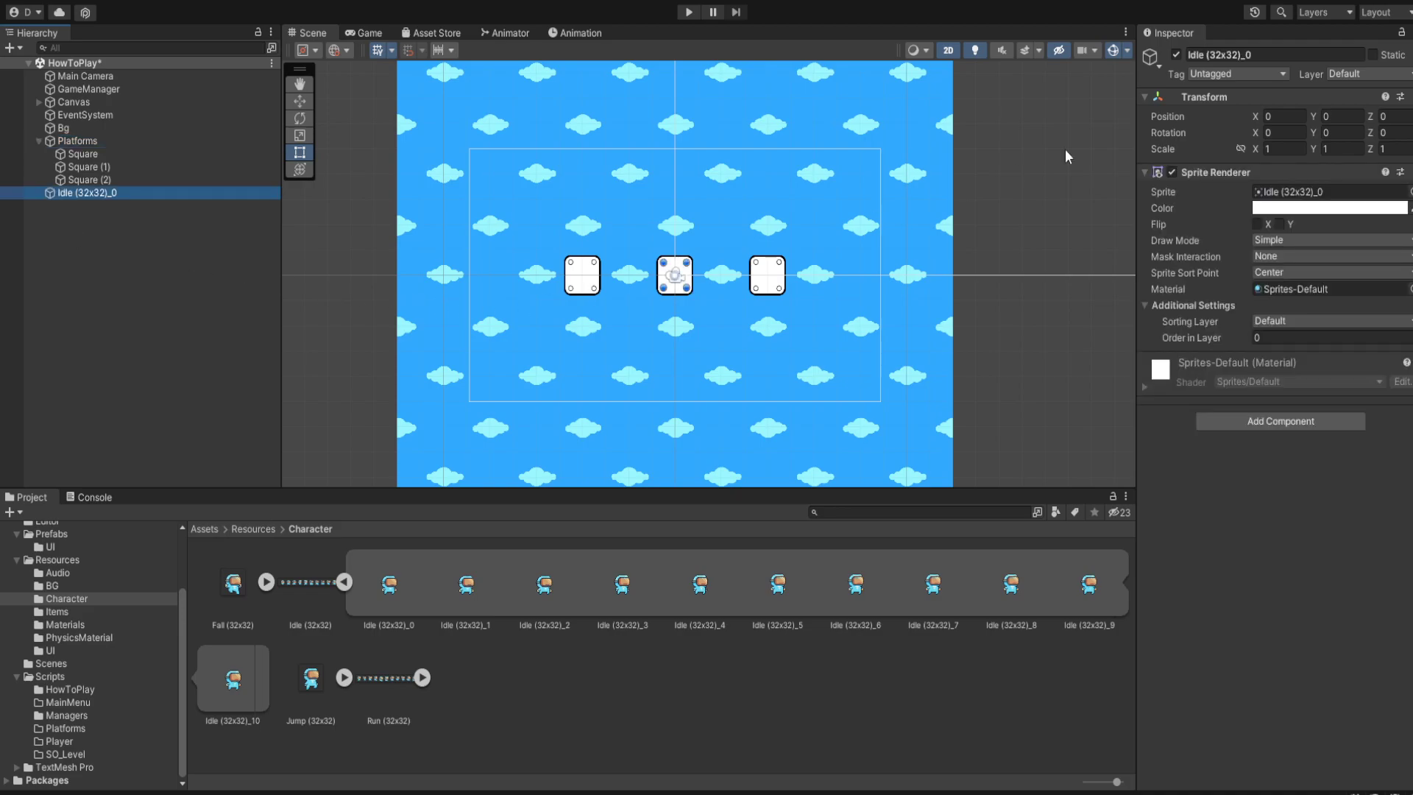
{"action": "left_click", "coordinate": [1264, 50]}
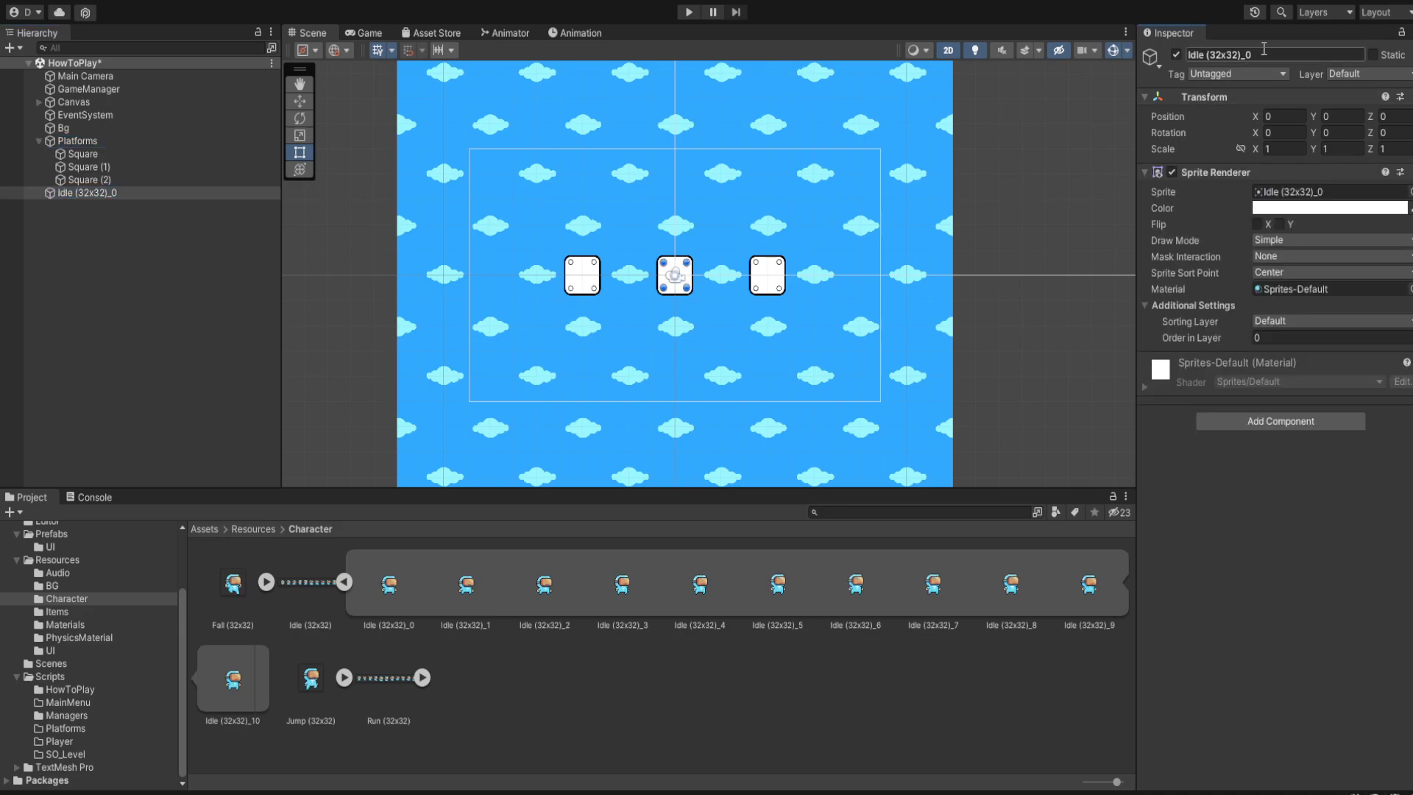
{"action": "key", "text": "r"}
{"action": "left_click", "coordinate": [1270, 56]}
{"action": "type", "text": "Player"}
{"action": "key", "text": "Return"}
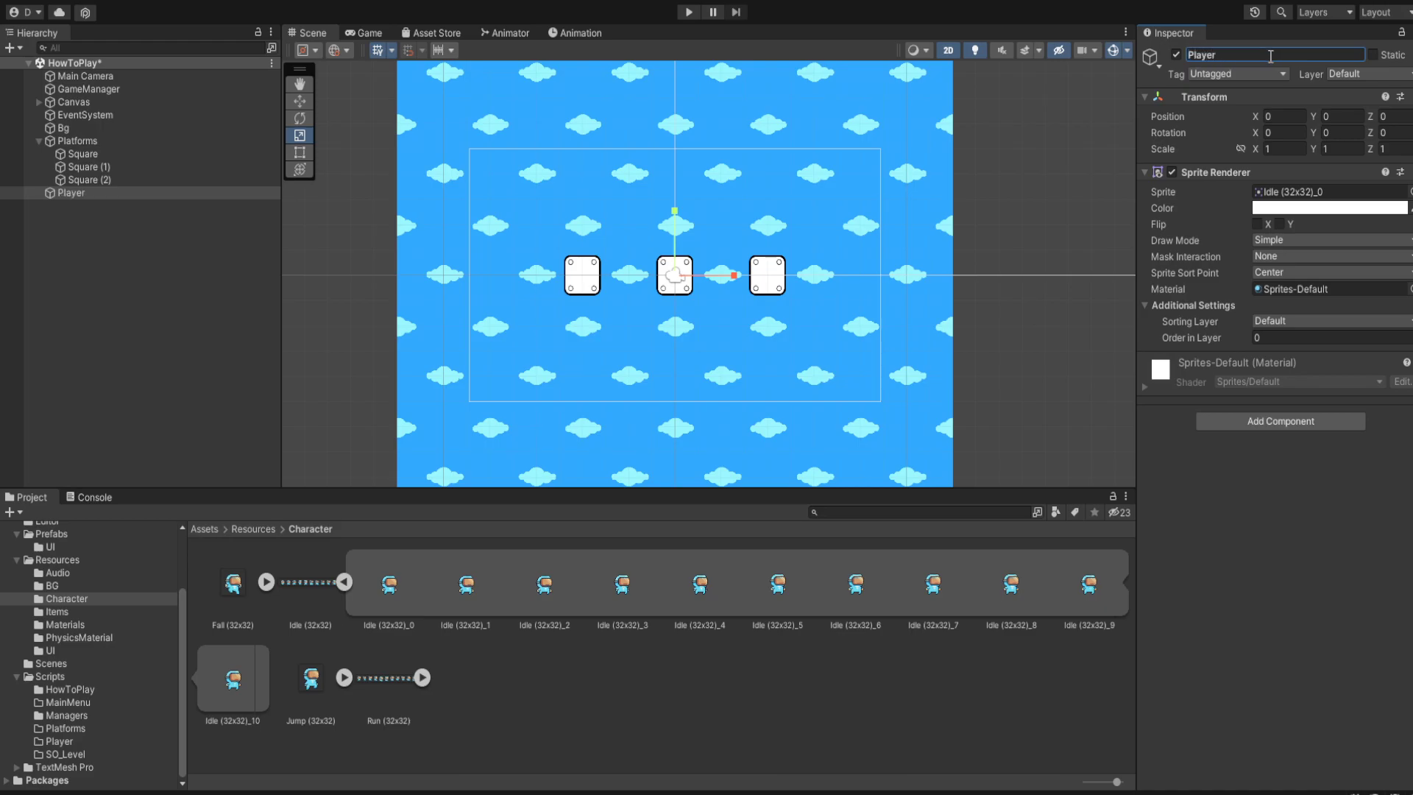
Step: Set the Player's order in layer to 1 and its position to X -4, Y 2, and check it in the game view
{"action": "left_click", "coordinate": [1286, 337]}
{"action": "type", "text": "1"}
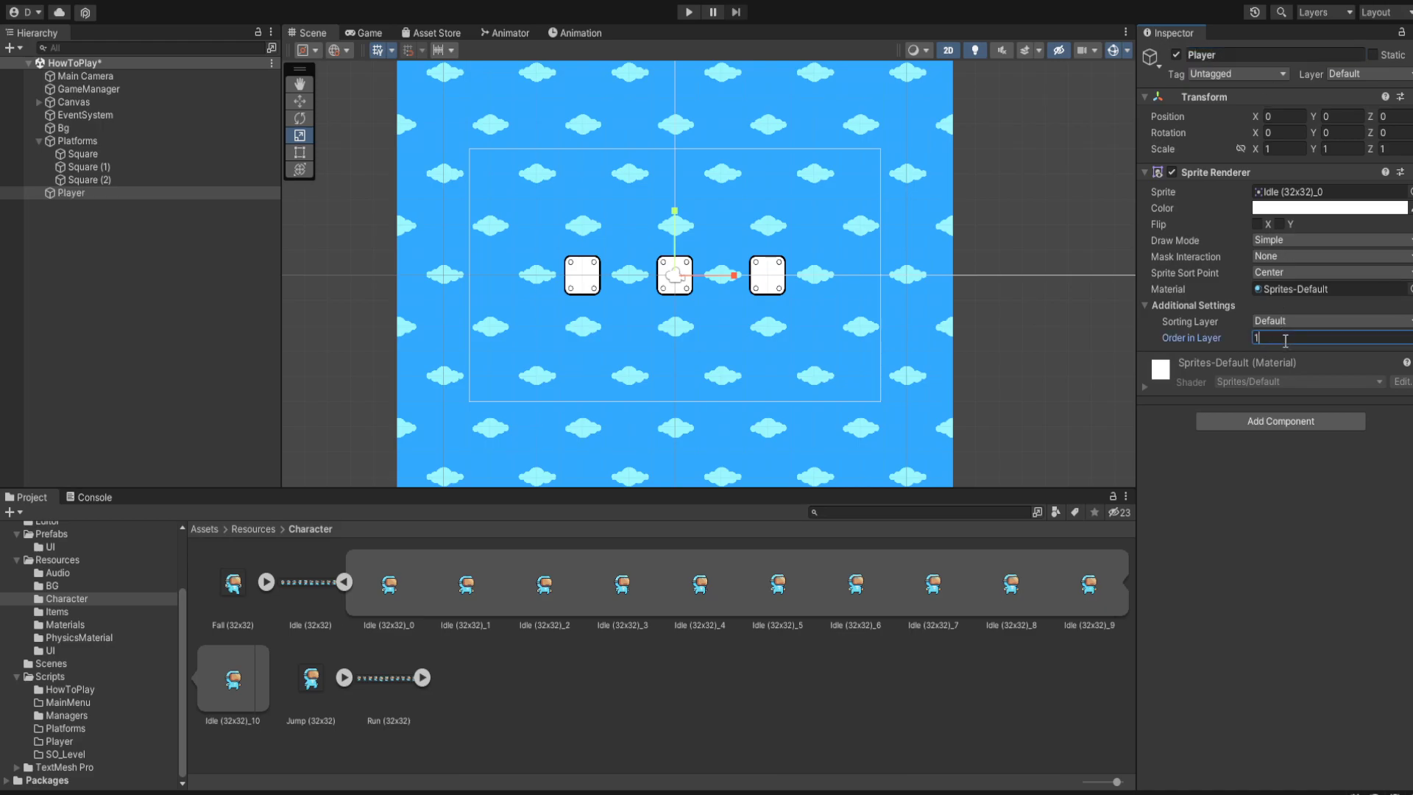
{"action": "scroll", "coordinate": [728, 230], "scroll_direction": "up", "scroll_amount": 2}
{"action": "scroll", "coordinate": [727, 222], "scroll_direction": "up", "scroll_amount": 1}
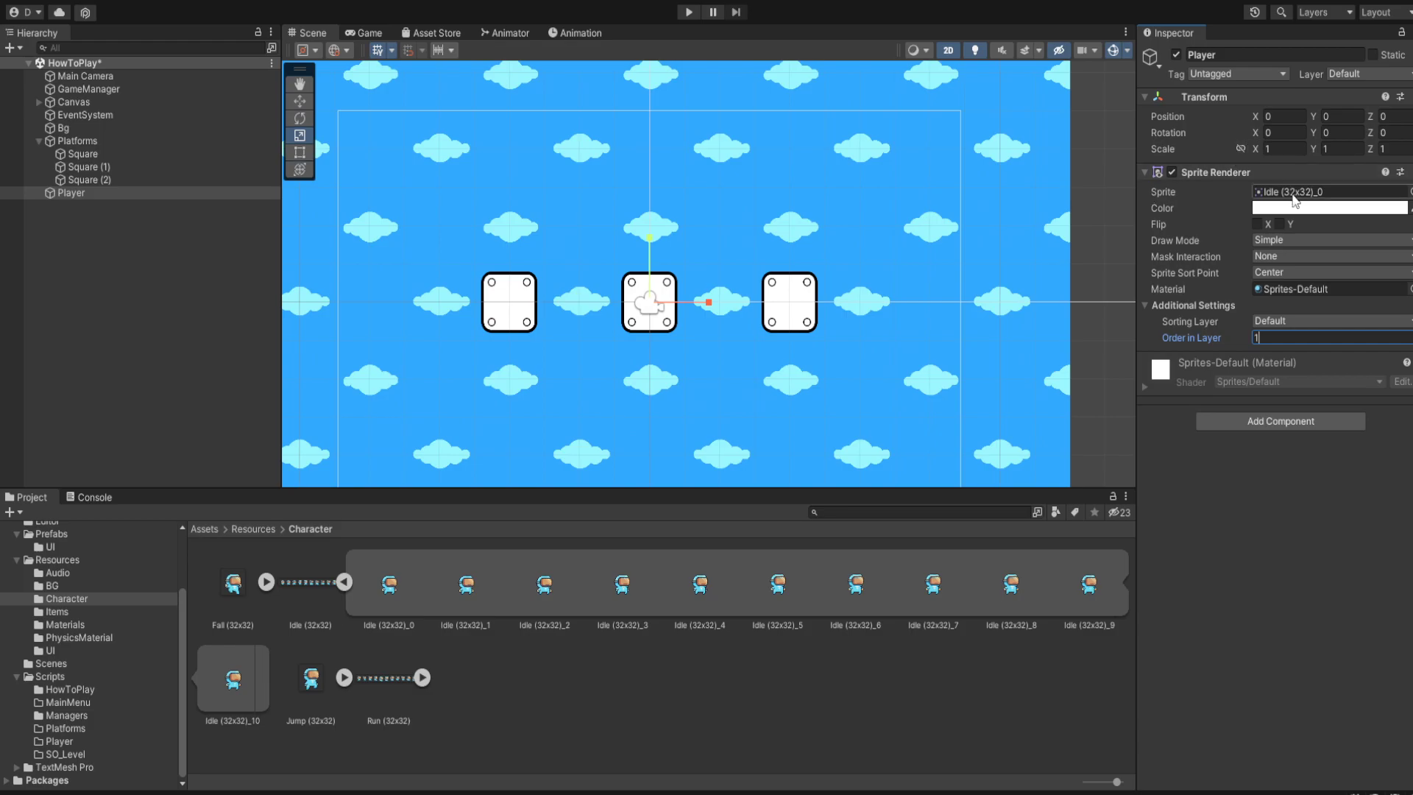
{"action": "left_click", "coordinate": [1287, 115]}
{"action": "type", "text": "-4"}
{"action": "key", "text": "Tab"}
{"action": "type", "text": "2"}
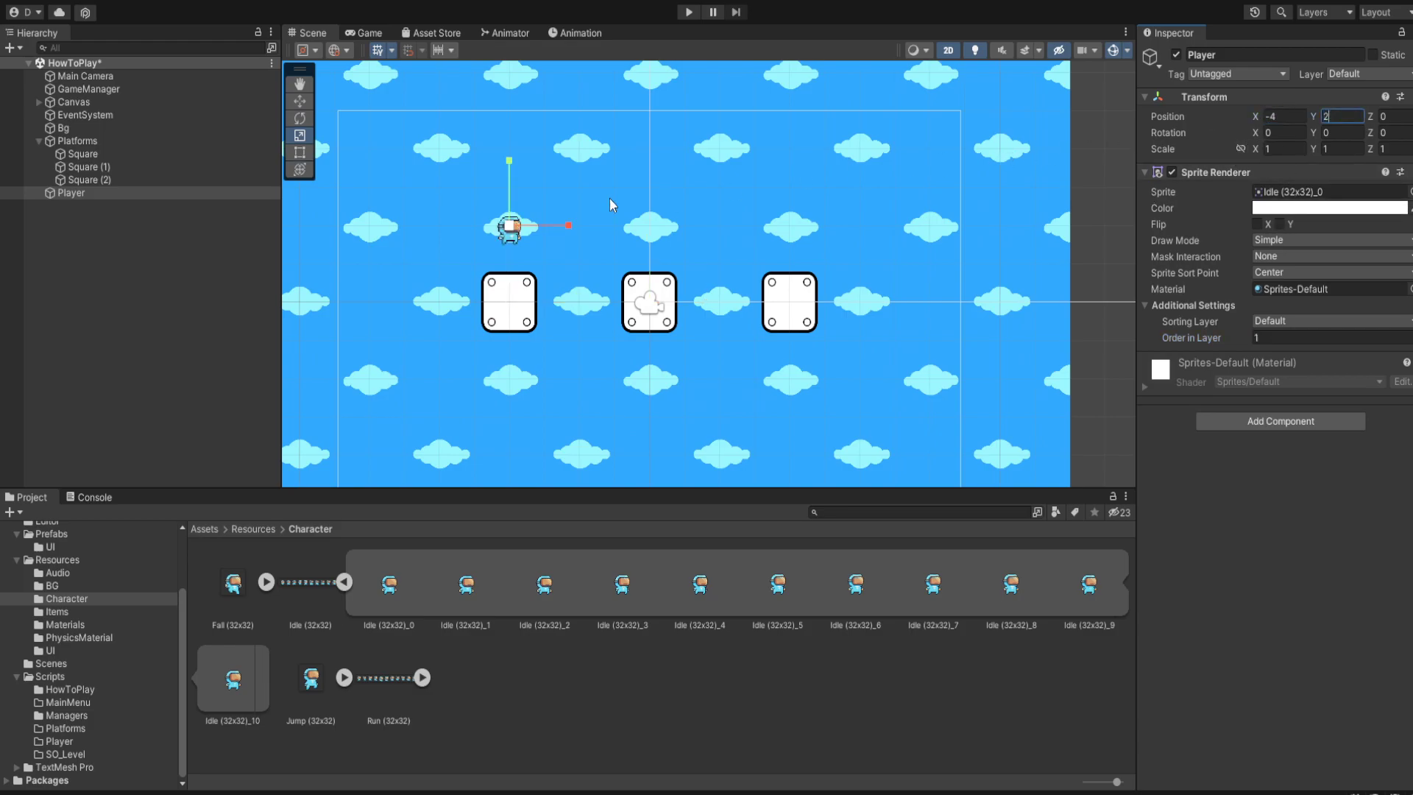
{"action": "scroll", "coordinate": [475, 211], "scroll_direction": "up", "scroll_amount": 1}
{"action": "left_click", "coordinate": [353, 32]}
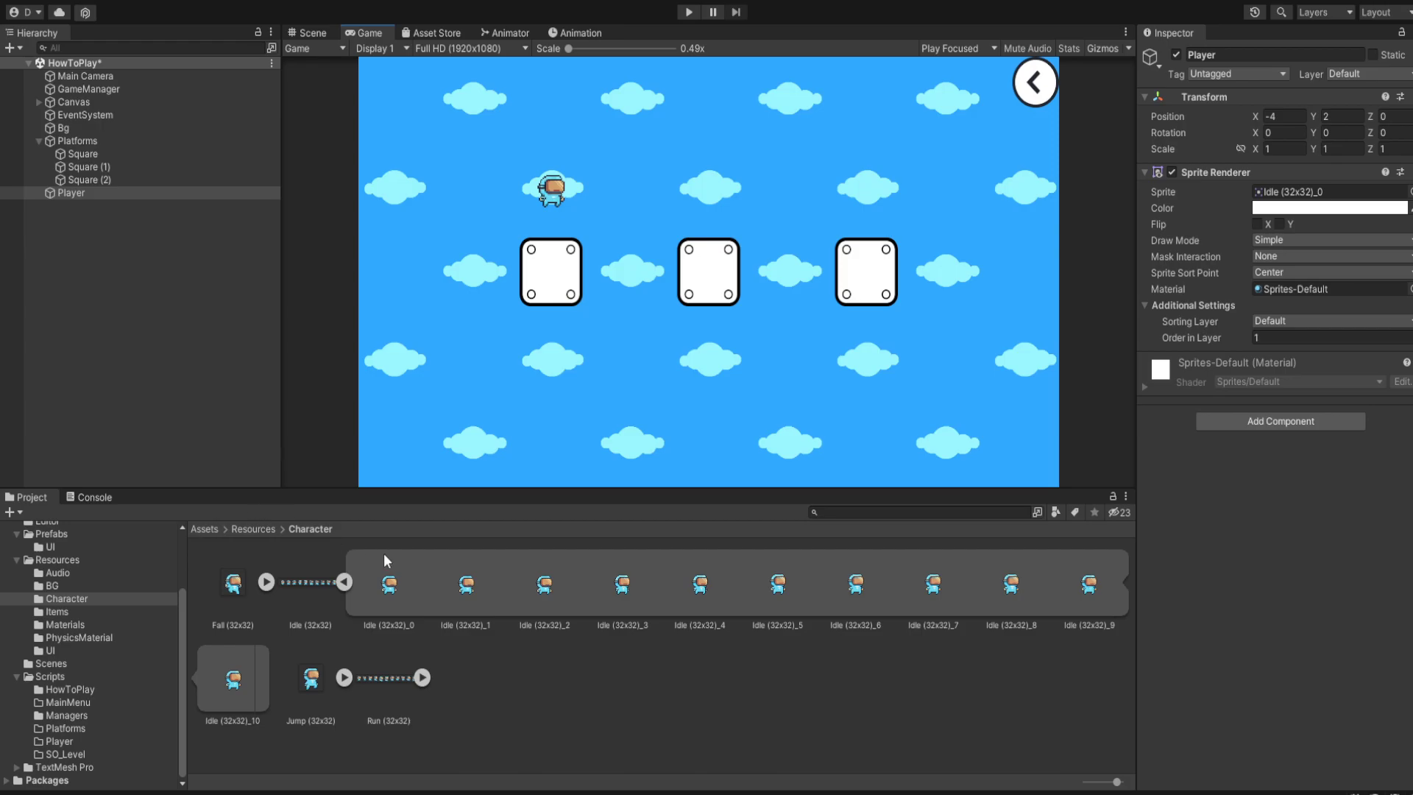
Step: Open the Apple texture from the Items folder in the Sprite Editor, docked beside the Animation window
{"action": "left_click", "coordinate": [343, 582]}
{"action": "left_click", "coordinate": [68, 611]}
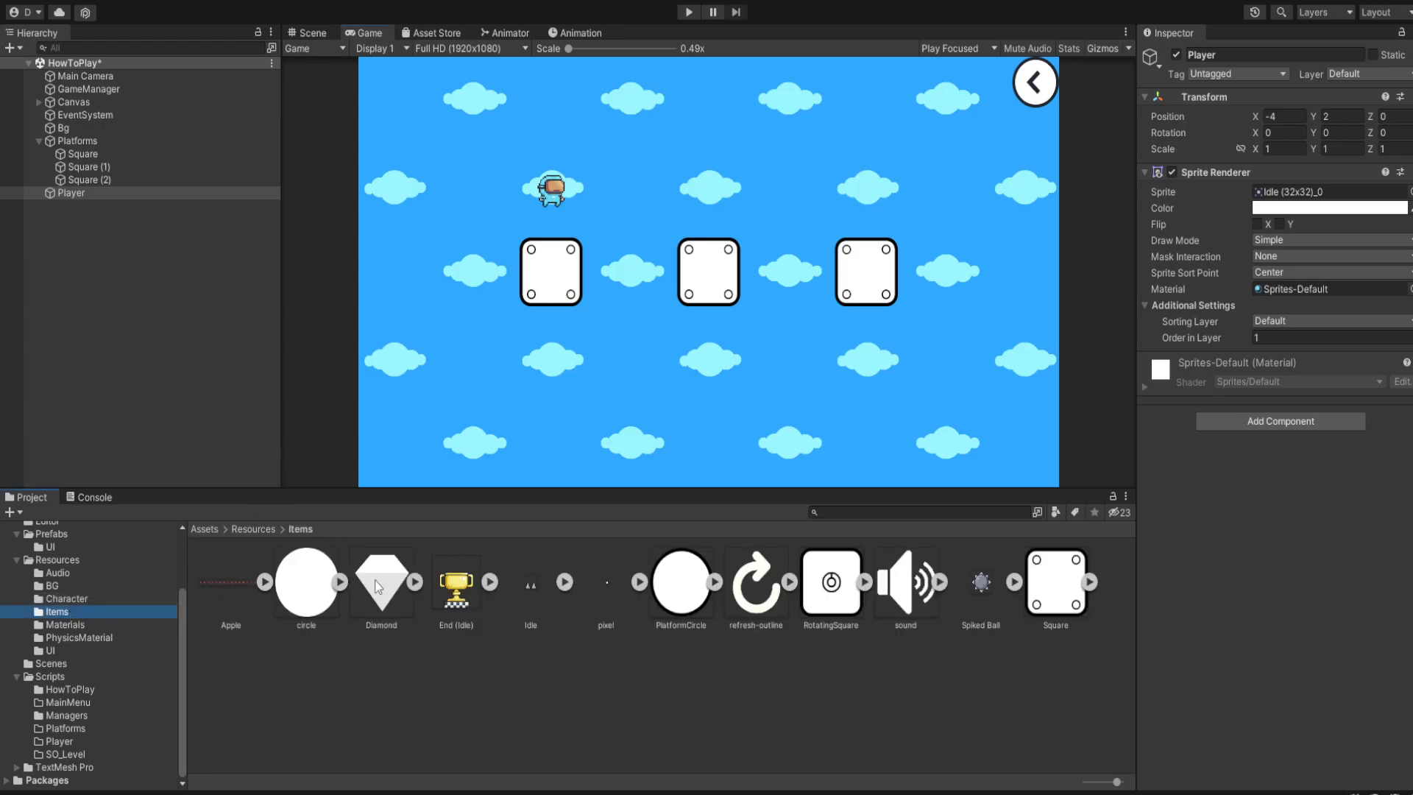
{"action": "left_click", "coordinate": [266, 582]}
{"action": "left_click", "coordinate": [269, 582]}
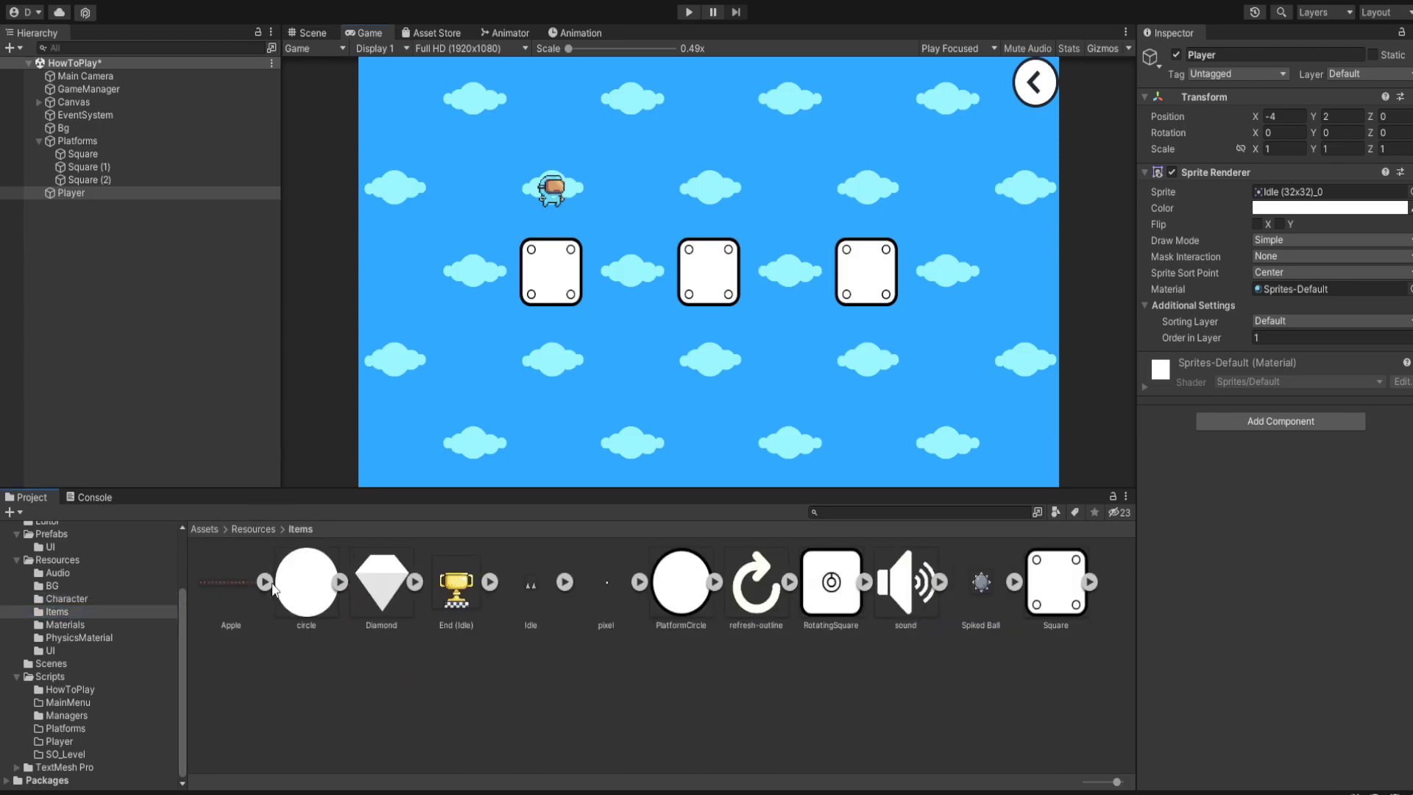
{"action": "left_click", "coordinate": [234, 588]}
{"action": "left_click", "coordinate": [1388, 255]}
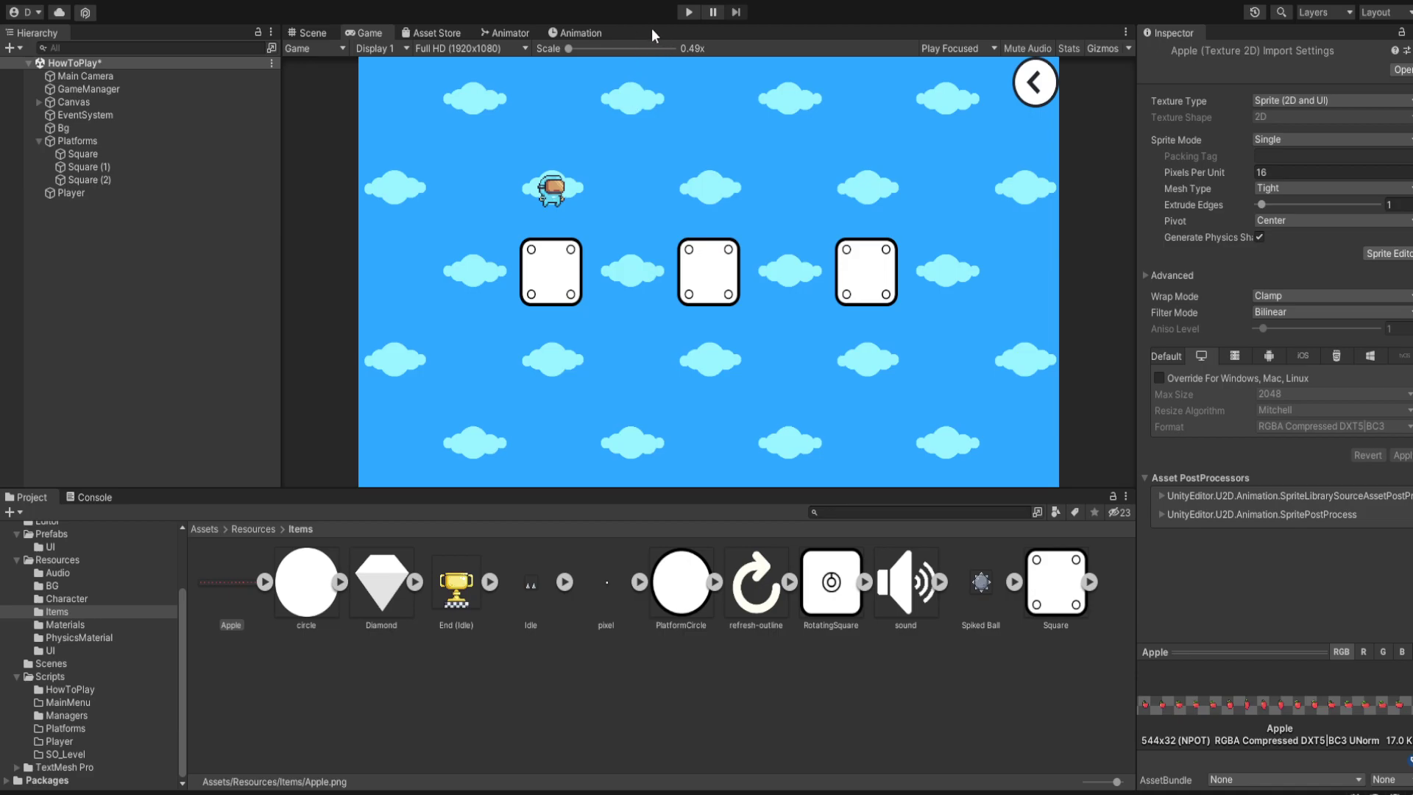
{"action": "left_click_drag", "start_coordinate": [631, 36], "coordinate": [630, 28]}
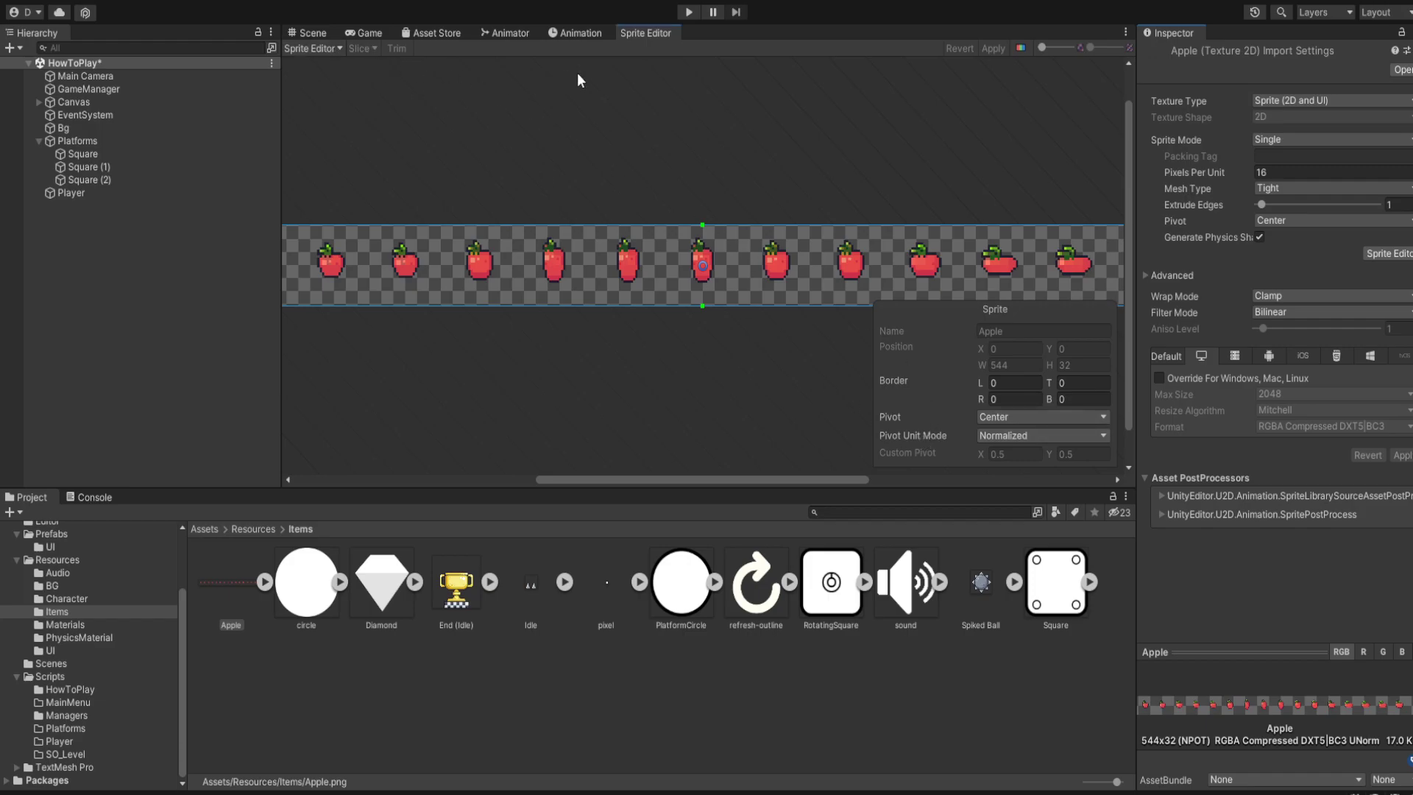
Step: Set the Apple texture's sprite mode to Multiple and slice it into 32 by 32 sprites, applying the changes
{"action": "left_click", "coordinate": [953, 170]}
{"action": "left_click", "coordinate": [1311, 140]}
{"action": "left_click", "coordinate": [1311, 174]}
{"action": "left_click", "coordinate": [1401, 440]}
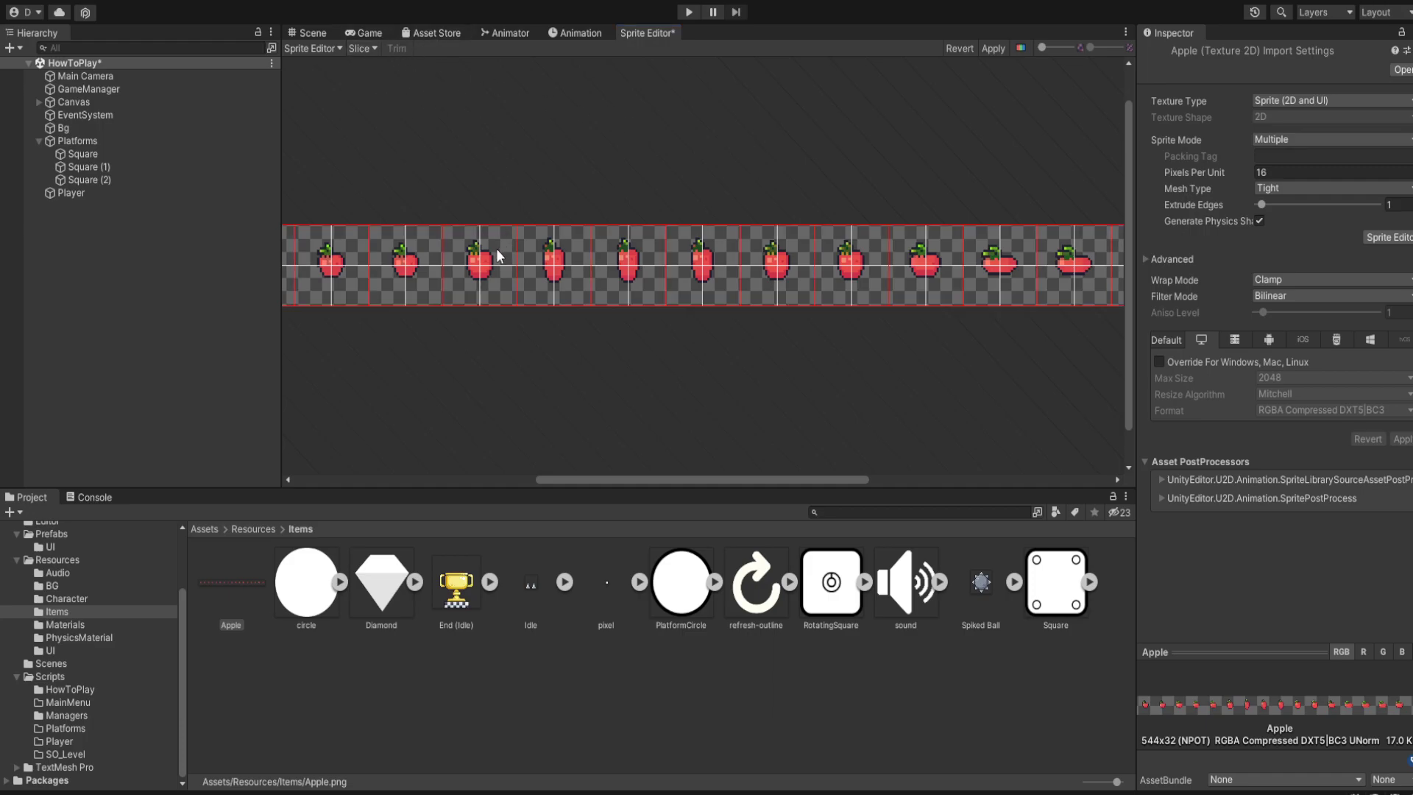
{"action": "left_click", "coordinate": [600, 278]}
{"action": "left_click", "coordinate": [555, 275]}
{"action": "left_click", "coordinate": [471, 274]}
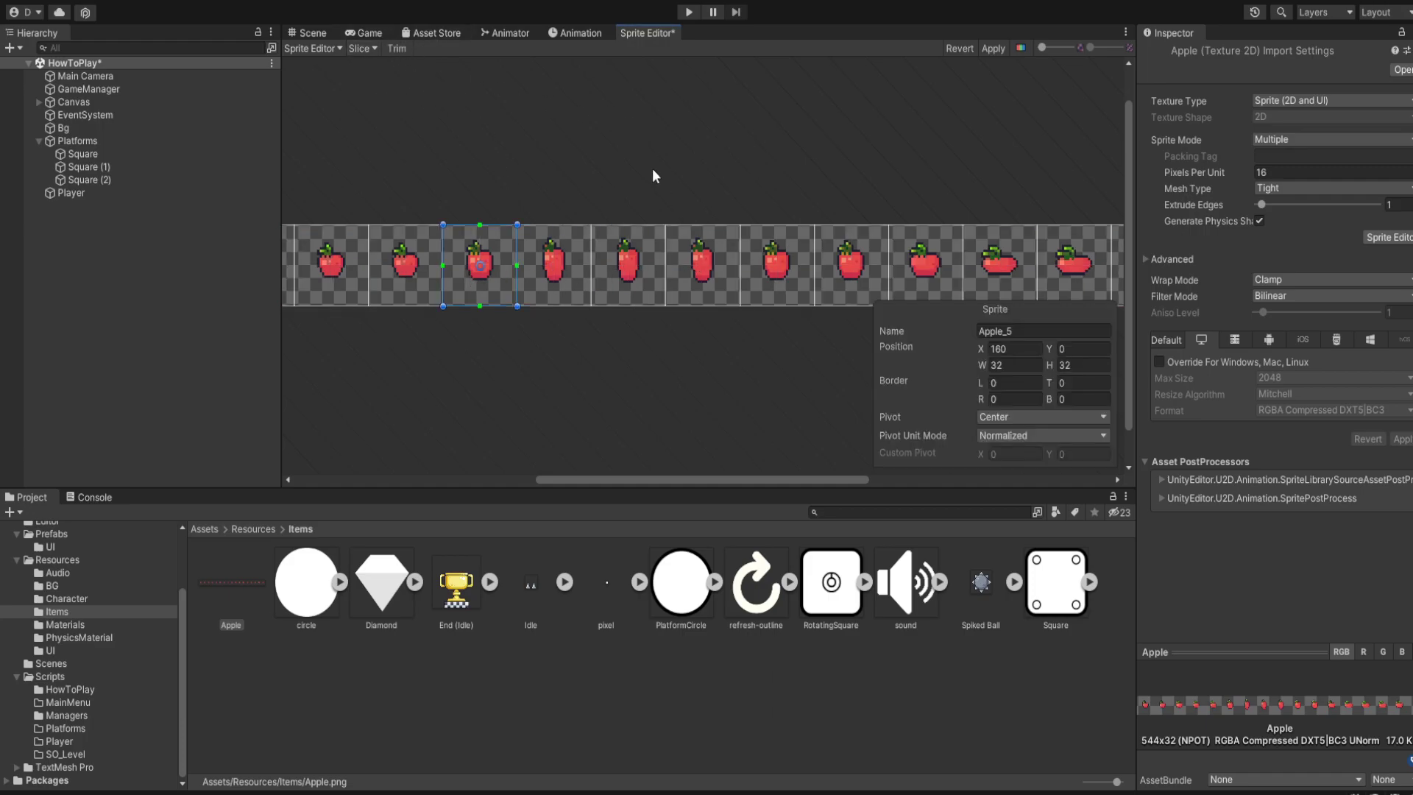
{"action": "left_click", "coordinate": [645, 360]}
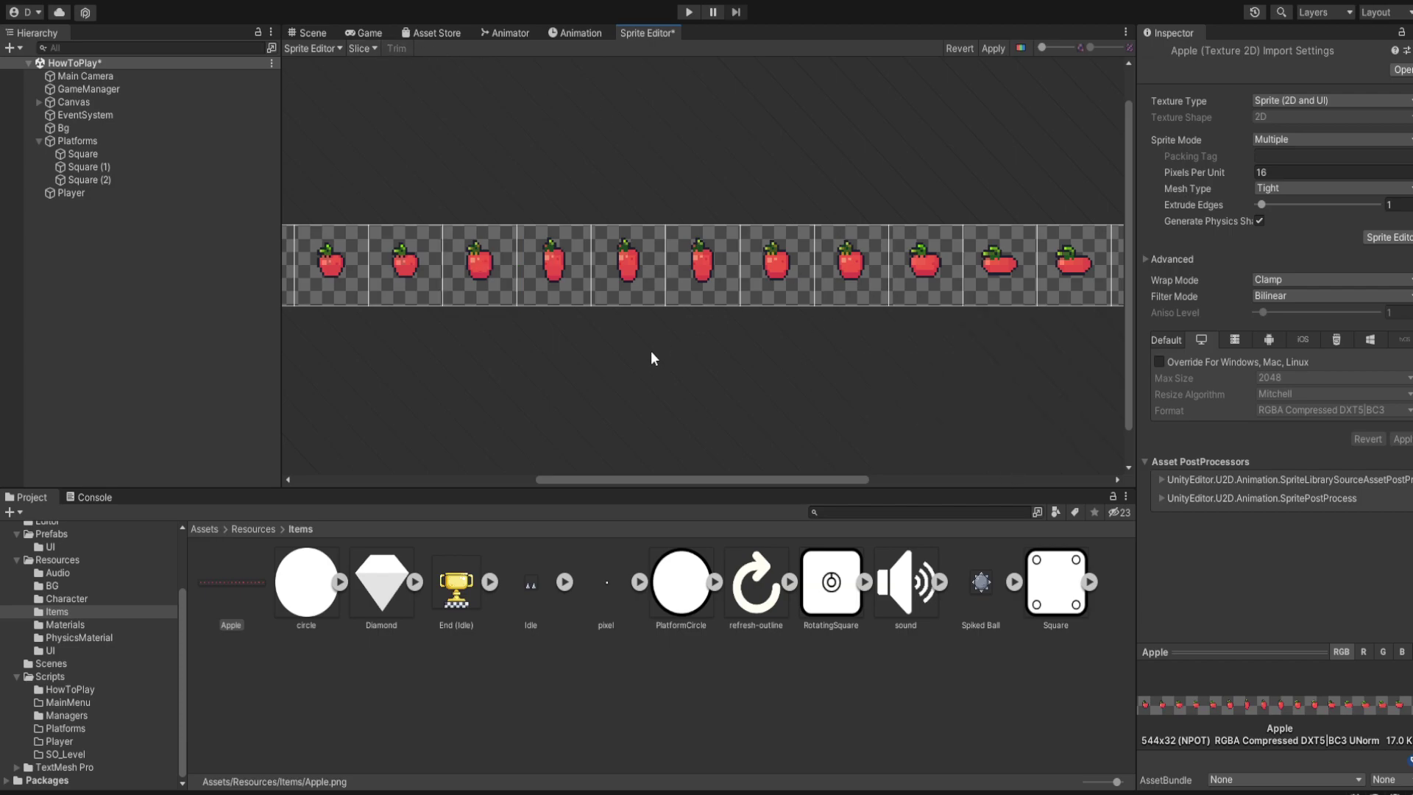
{"action": "left_click", "coordinate": [986, 48]}
Step: Add the Apple_0 sprite to the scene and rename the object Diamond
{"action": "left_click", "coordinate": [314, 34]}
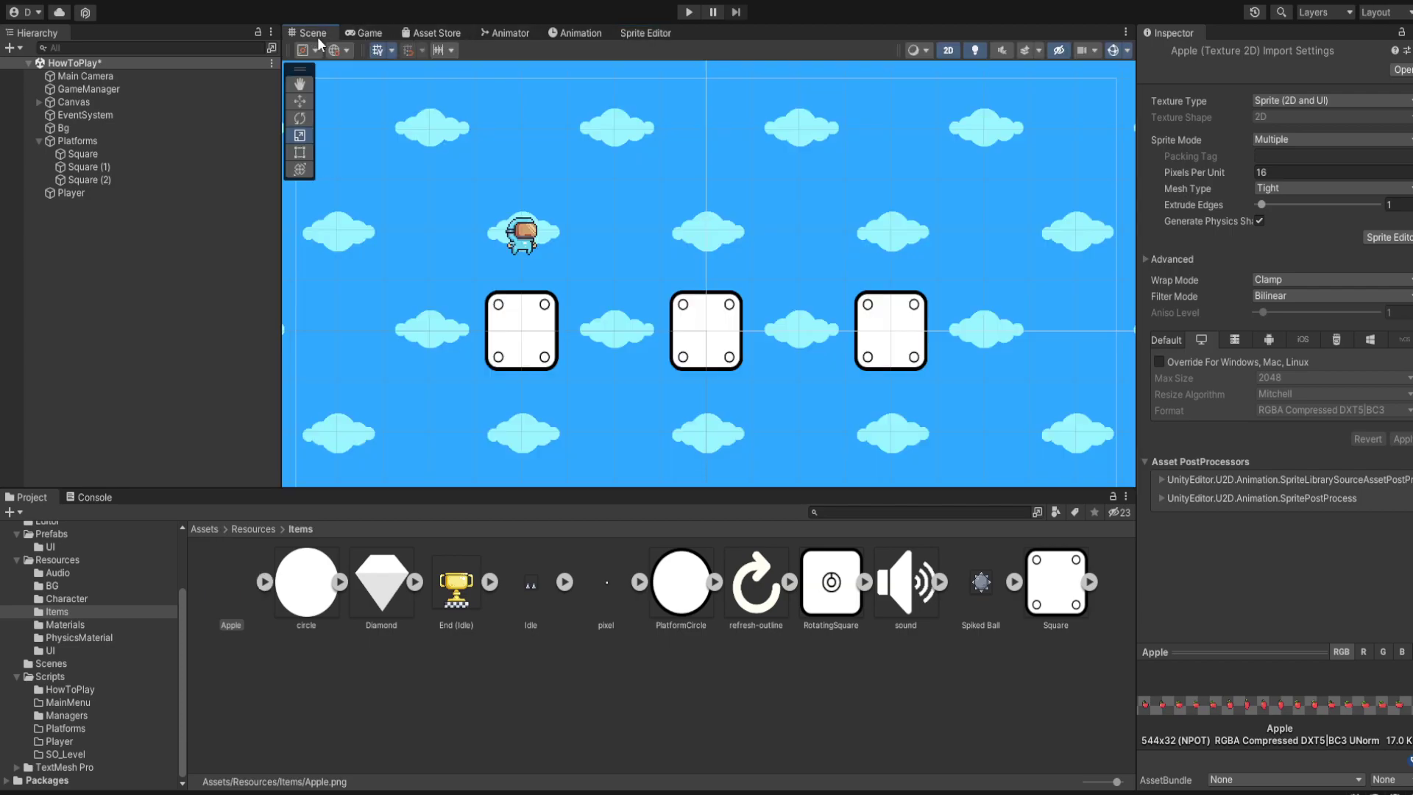
{"action": "left_click", "coordinate": [265, 582]}
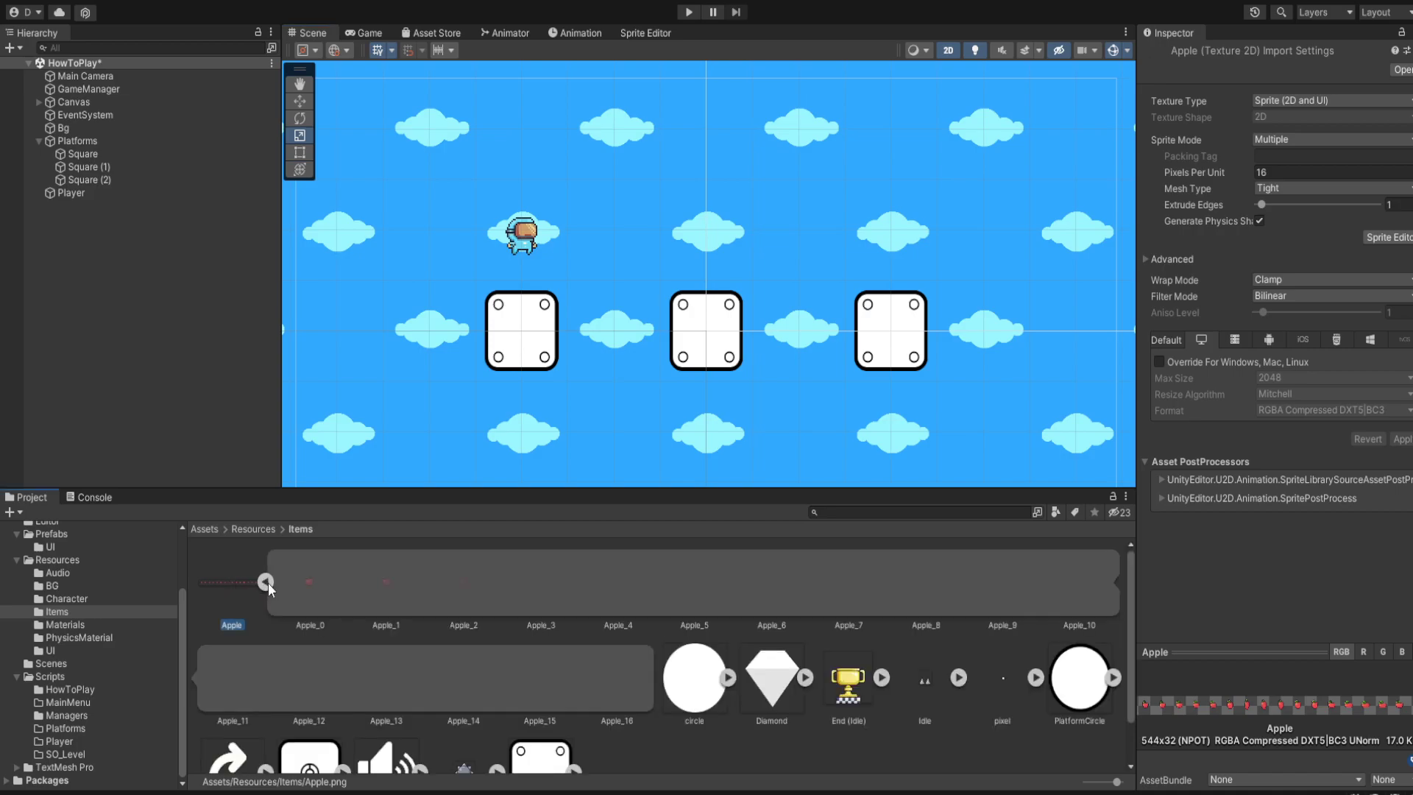
{"action": "left_click_drag", "start_coordinate": [312, 581], "coordinate": [113, 337]}
{"action": "left_click", "coordinate": [1255, 57]}
{"action": "type", "text": "Diamond"}
{"action": "key", "text": "Return"}
Step: Set the Diamond object's order in layer to 1 and its Y position to 2.5
{"action": "left_click", "coordinate": [1309, 337]}
{"action": "type", "text": "1"}
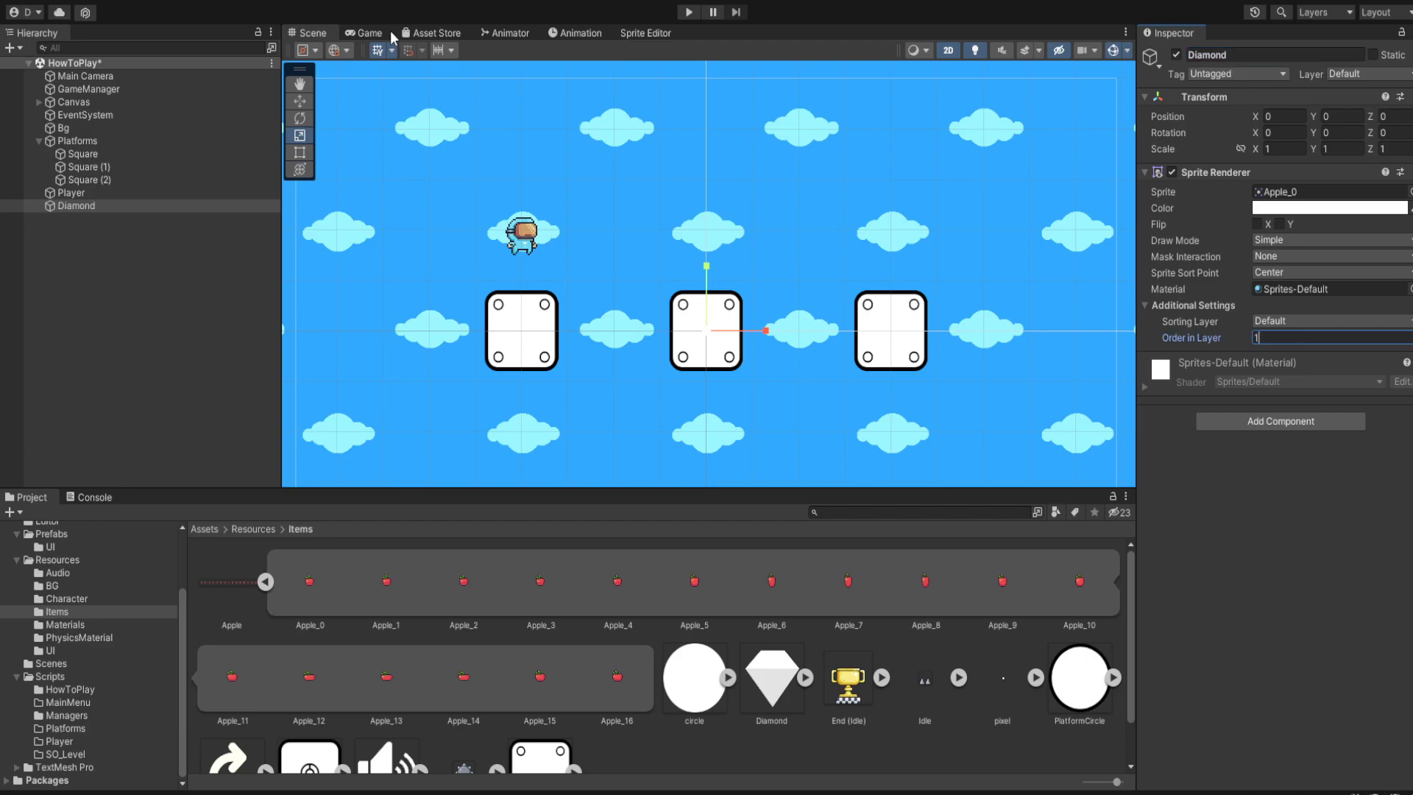
{"action": "left_click", "coordinate": [364, 34]}
{"action": "left_click", "coordinate": [324, 34]}
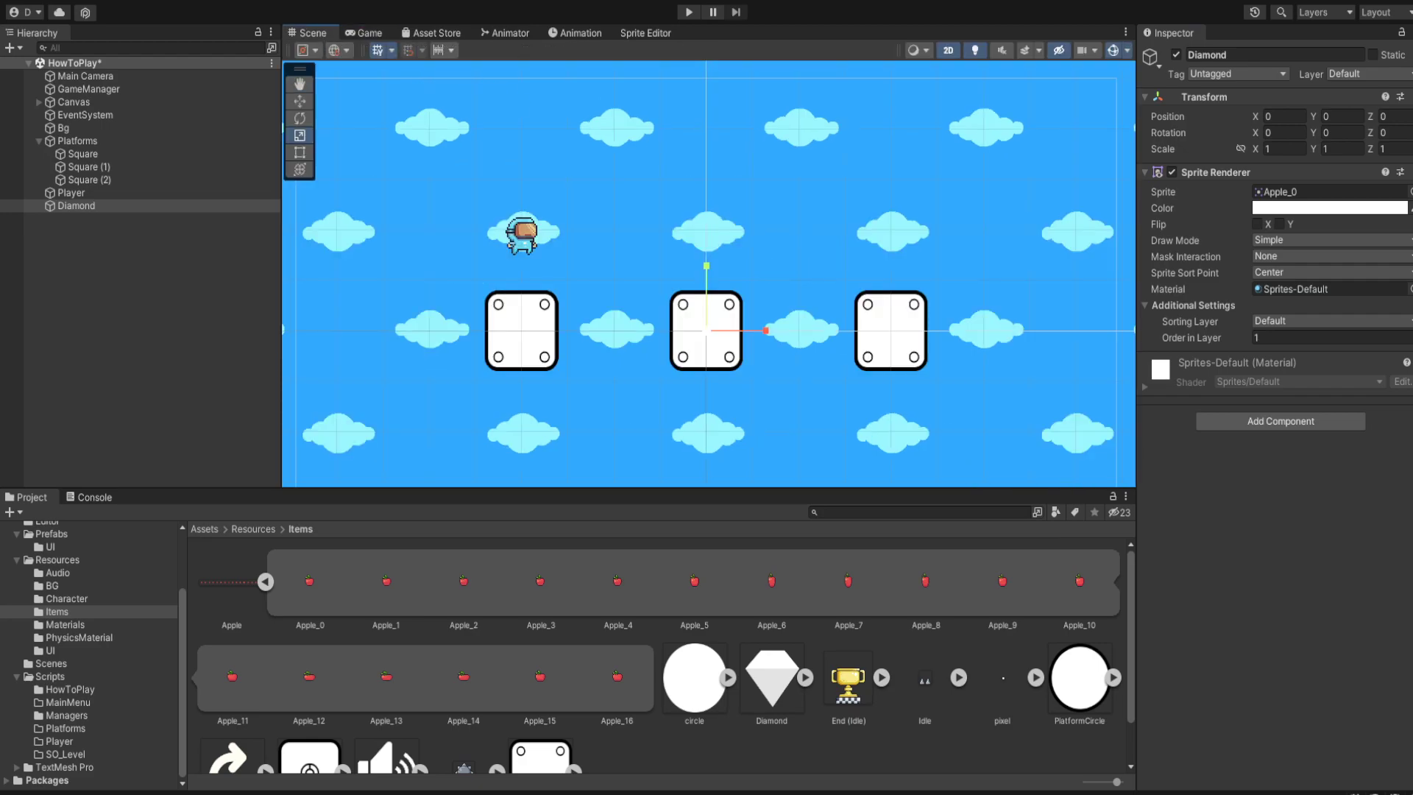
{"action": "left_click", "coordinate": [1341, 117]}
{"action": "type", "text": "2.5"}
{"action": "scroll", "coordinate": [783, 177], "scroll_direction": "up", "scroll_amount": 2}
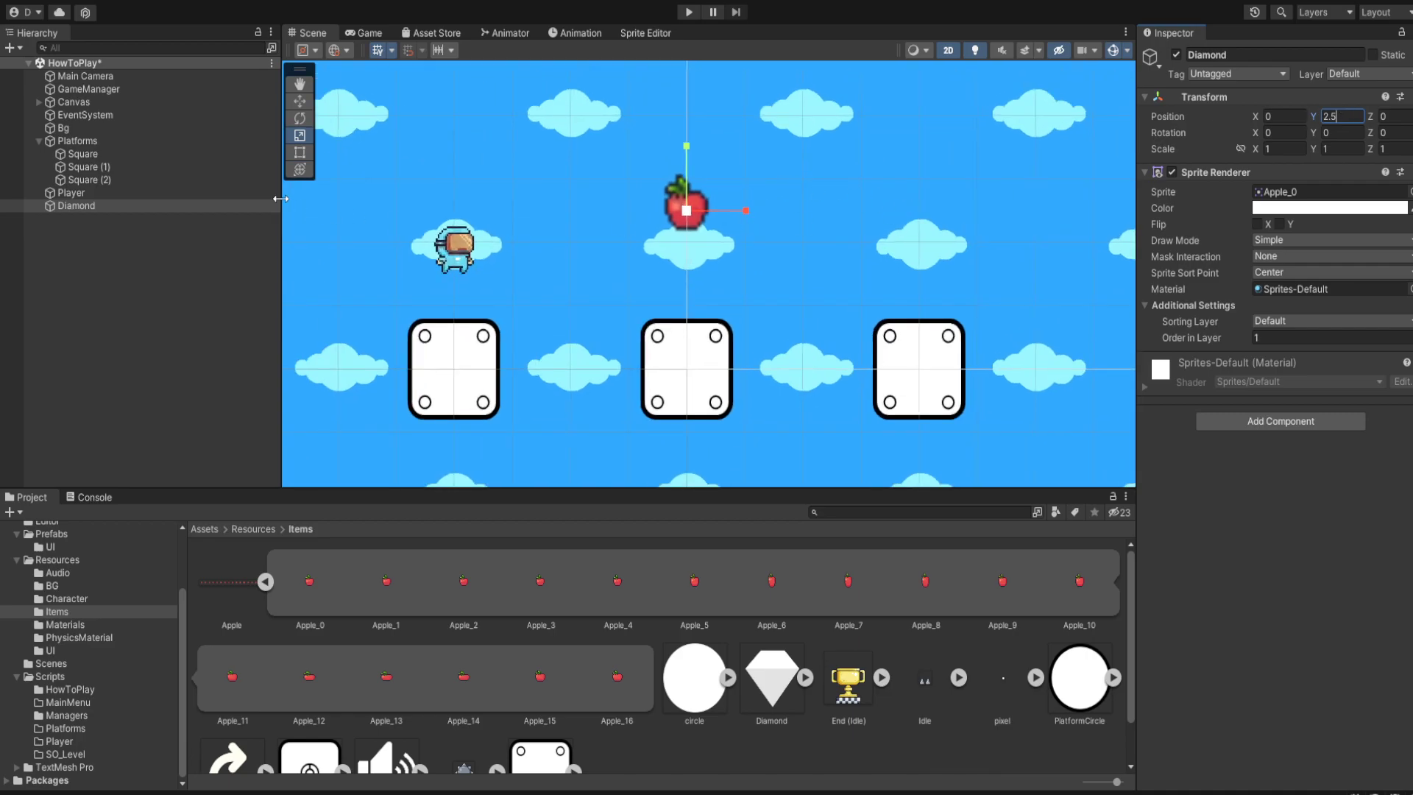
Step: Set the Apple texture's filter mode to Point (no filter) and apply the import settings
{"action": "left_click", "coordinate": [264, 582]}
{"action": "left_click", "coordinate": [239, 587]}
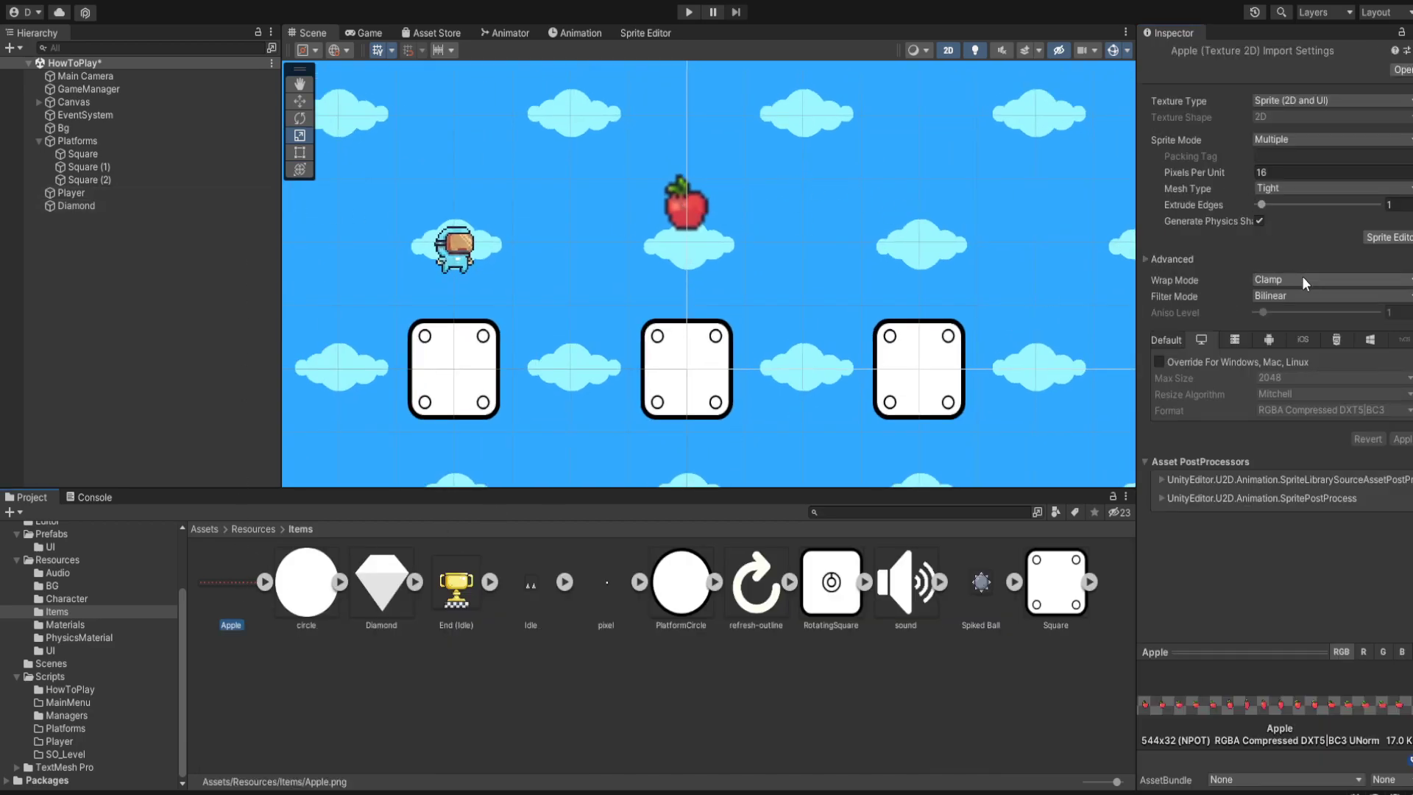
{"action": "left_click", "coordinate": [1300, 311]}
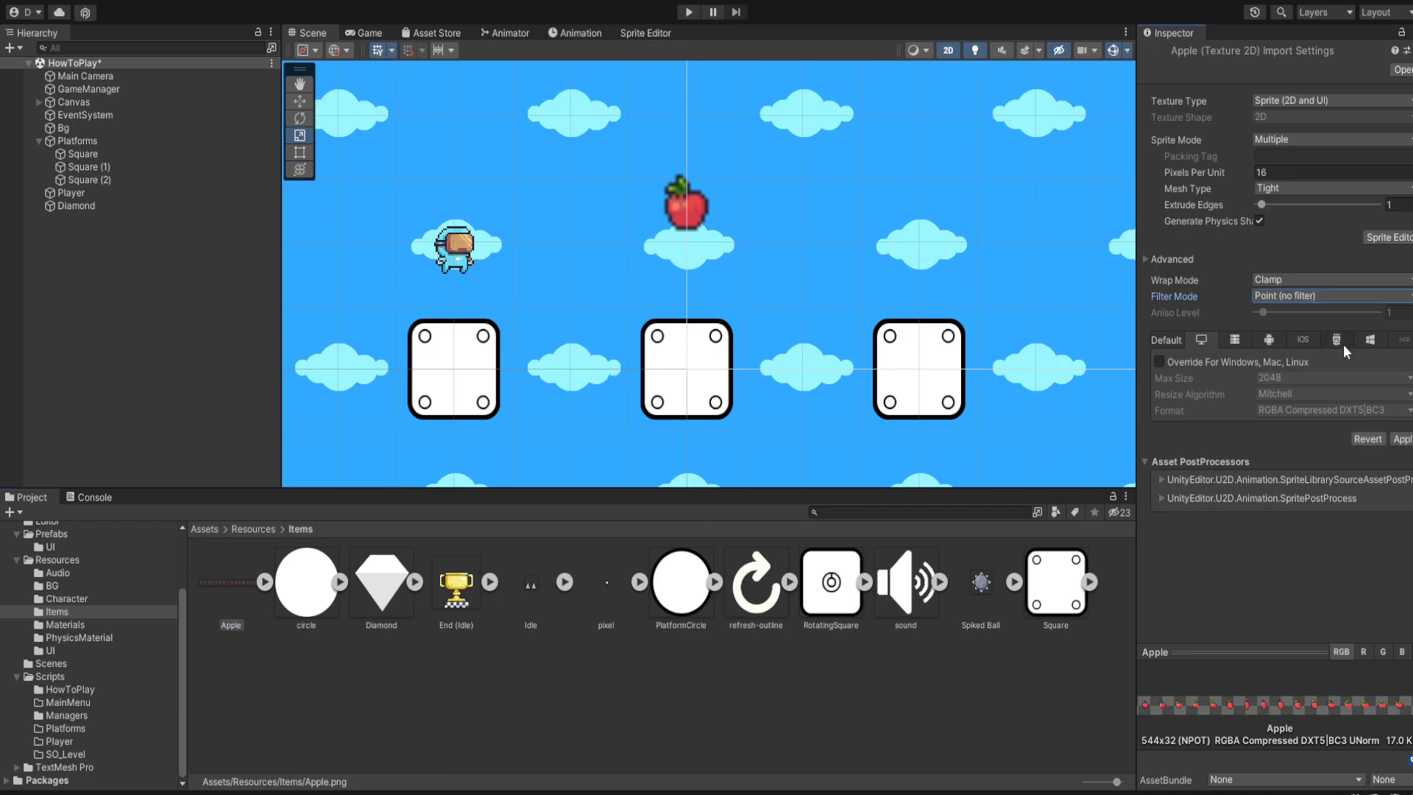
{"action": "left_click", "coordinate": [1398, 443]}
{"action": "scroll", "coordinate": [714, 220], "scroll_direction": "up", "scroll_amount": 1}
{"action": "scroll", "coordinate": [699, 209], "scroll_direction": "down", "scroll_amount": 2}
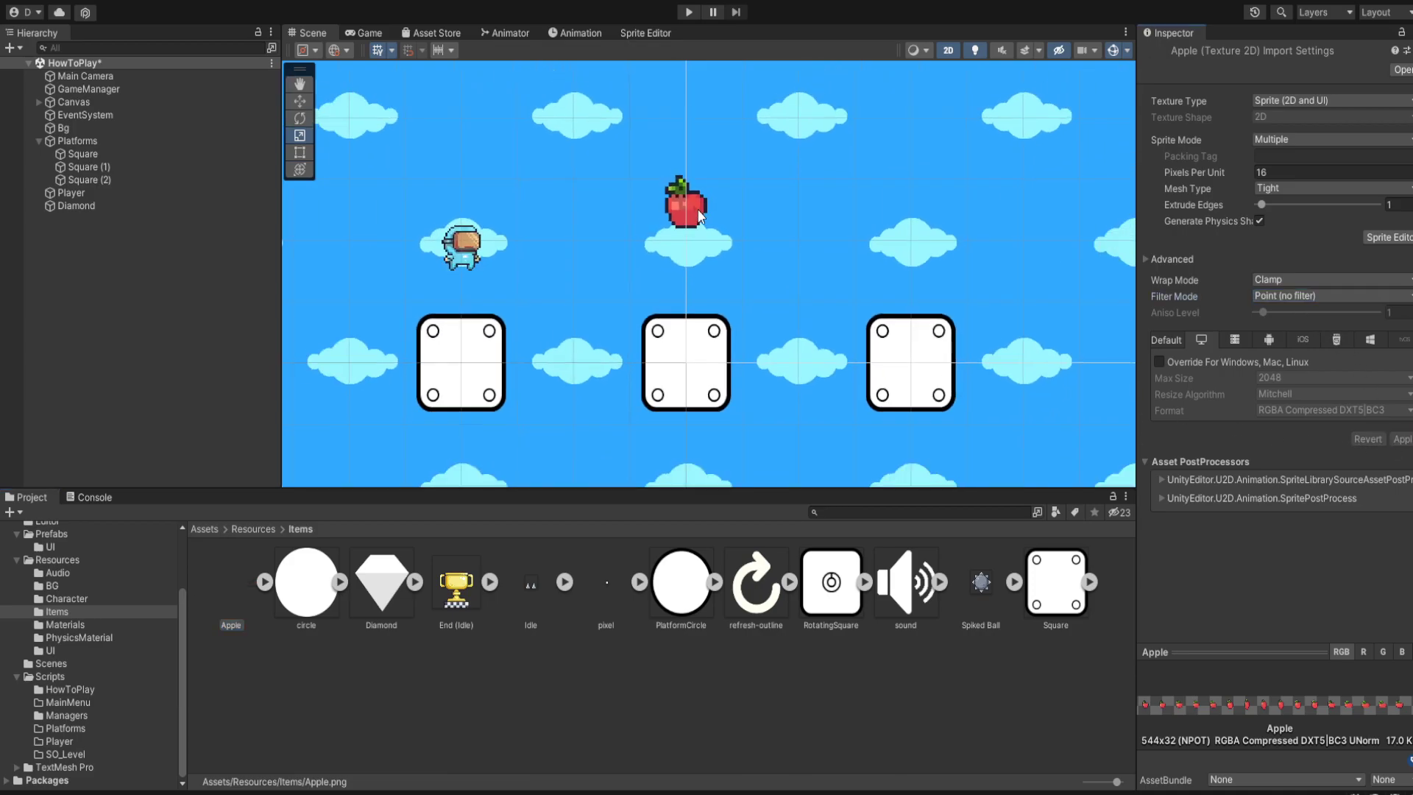
{"action": "key", "text": "alt+Tab"}
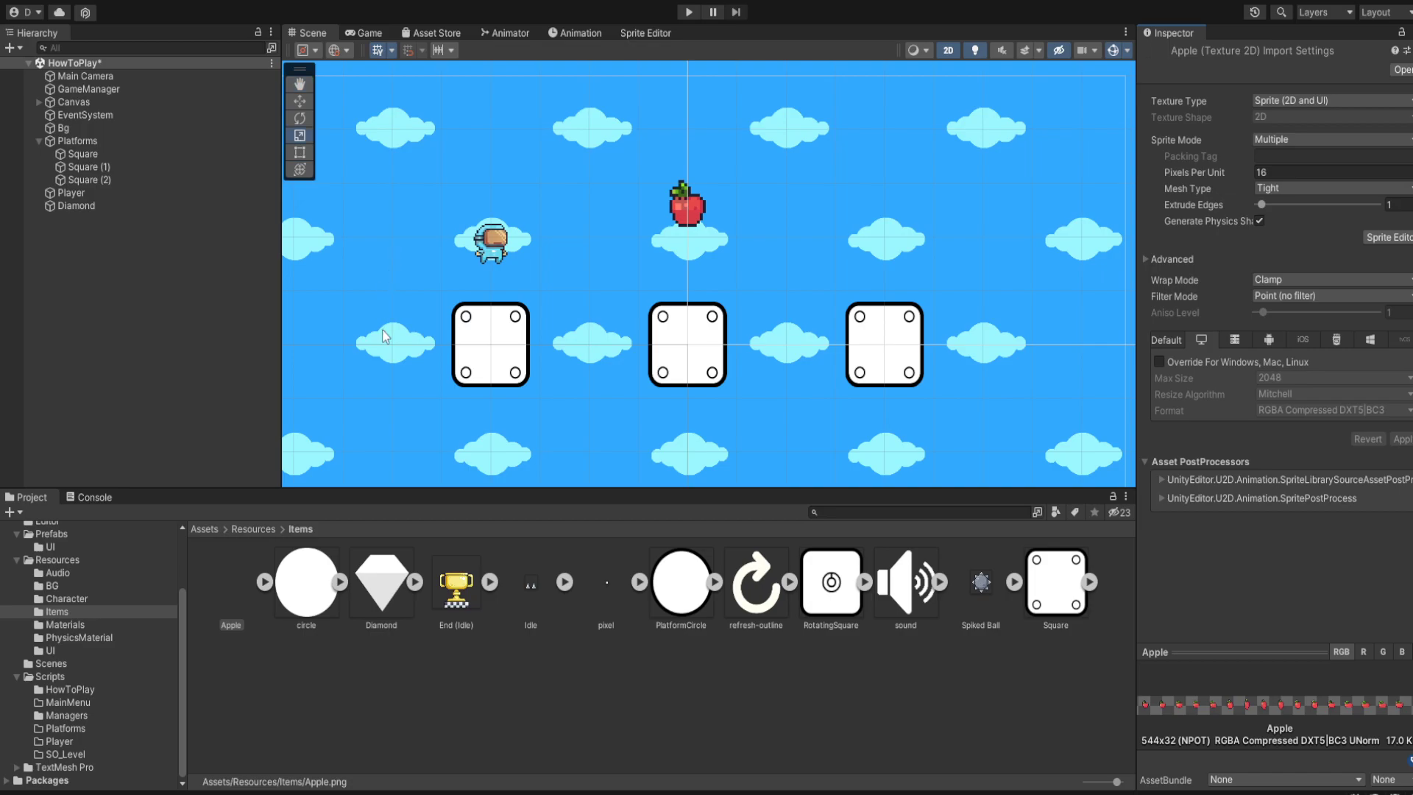
Step: Add the End (Idle) trophy sprite to the scene, rename it Goal and position it at X 4, Y 1.3
{"action": "left_click_drag", "start_coordinate": [467, 599], "coordinate": [554, 335]}
{"action": "left_click", "coordinate": [1267, 53]}
{"action": "type", "text": "Goal"}
{"action": "key", "text": "Return"}
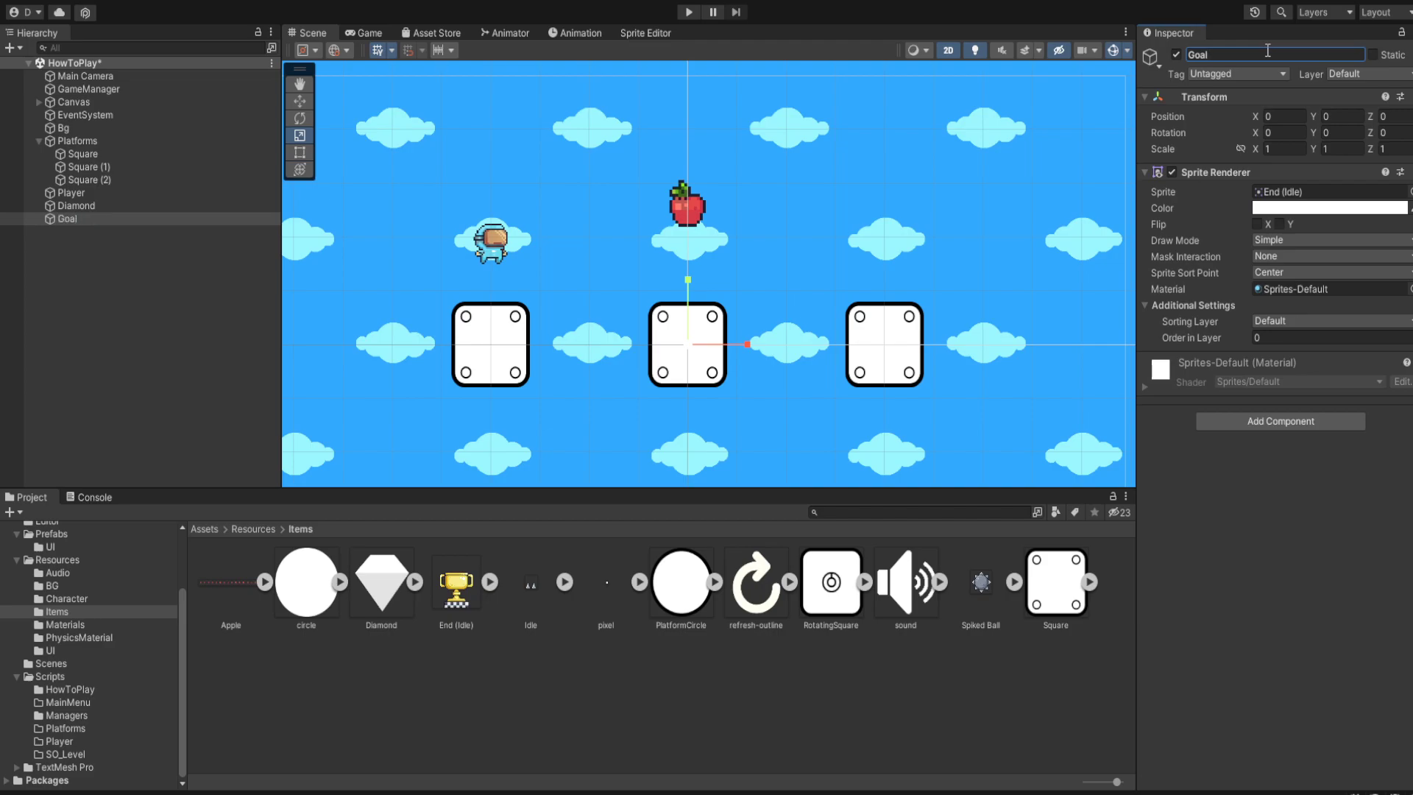
{"action": "left_click", "coordinate": [1285, 117]}
{"action": "type", "text": "4"}
{"action": "key", "text": "Tab"}
{"action": "type", "text": "1.3"}
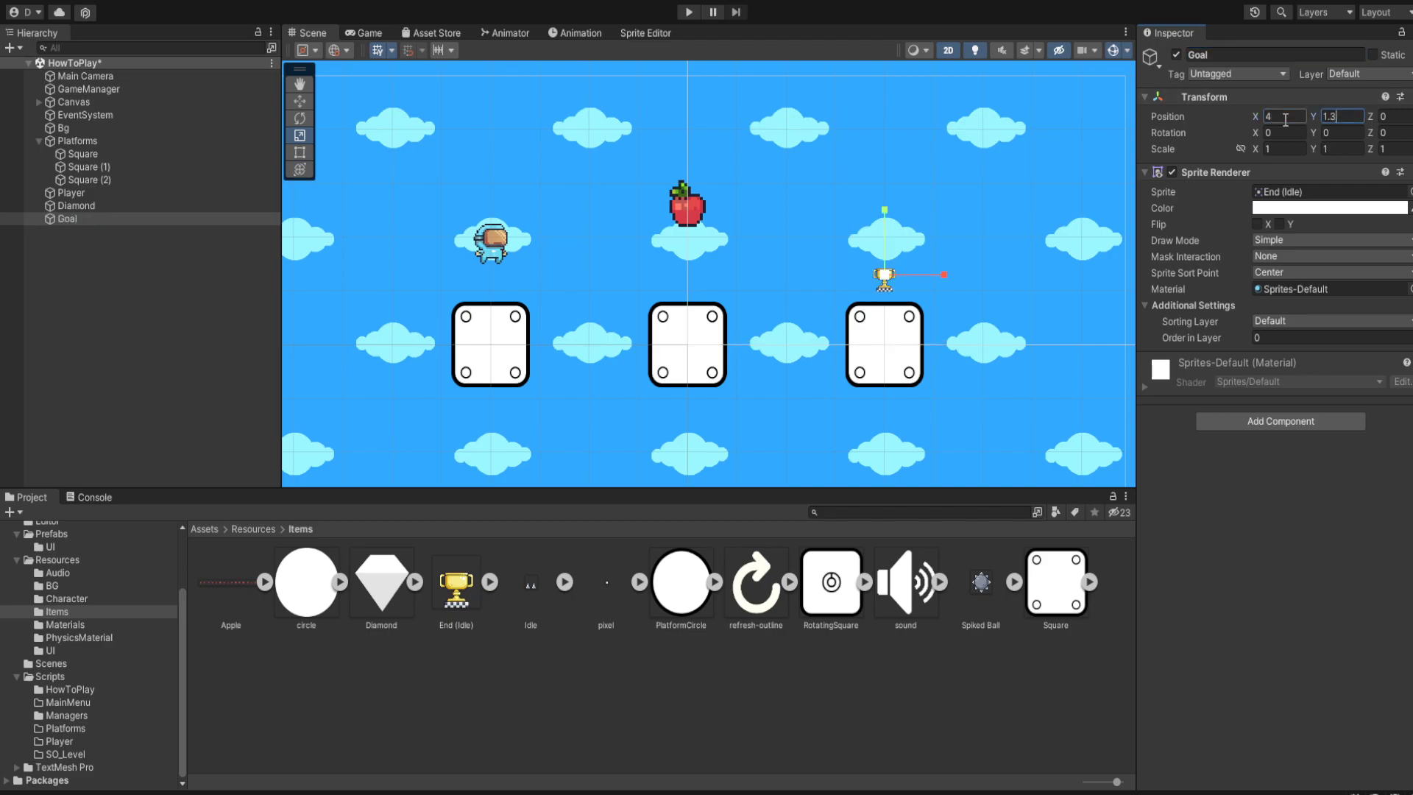
Step: Set the End (Idle) texture to 64 pixels per unit, apply it, and select the Goal object with the Move tool
{"action": "left_click", "coordinate": [455, 582]}
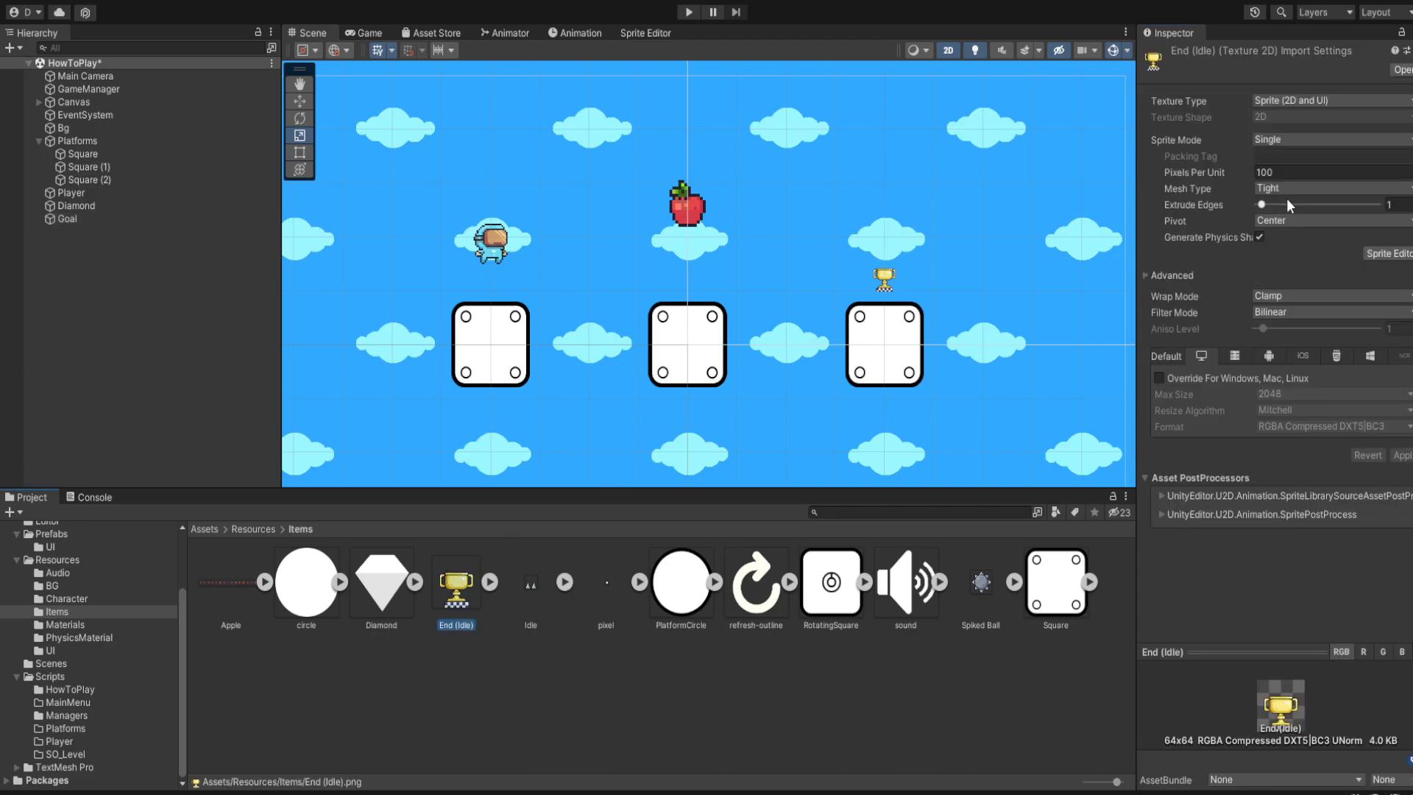
{"action": "left_click", "coordinate": [1297, 160]}
{"action": "left_click", "coordinate": [1299, 171]}
{"action": "type", "text": "64"}
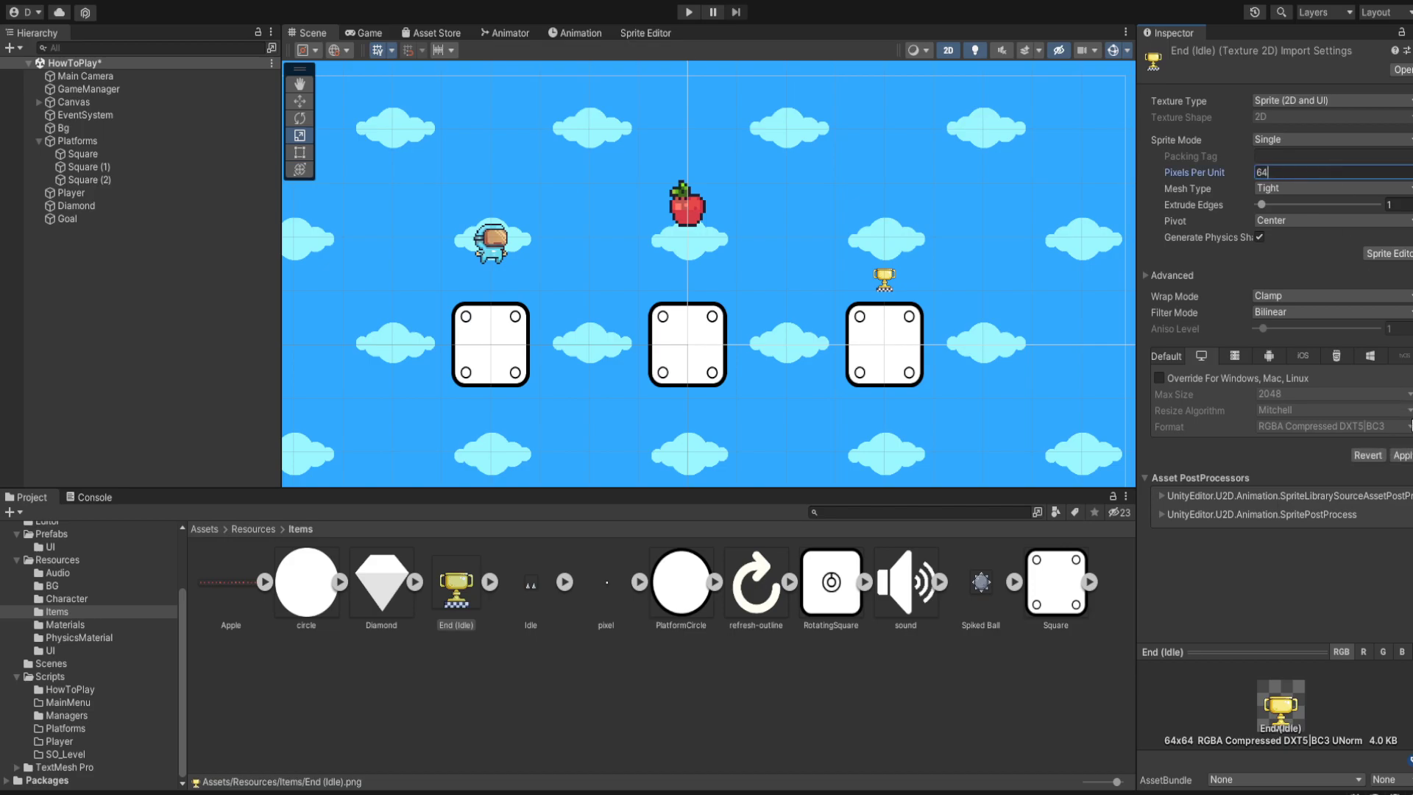
{"action": "left_click", "coordinate": [1398, 456]}
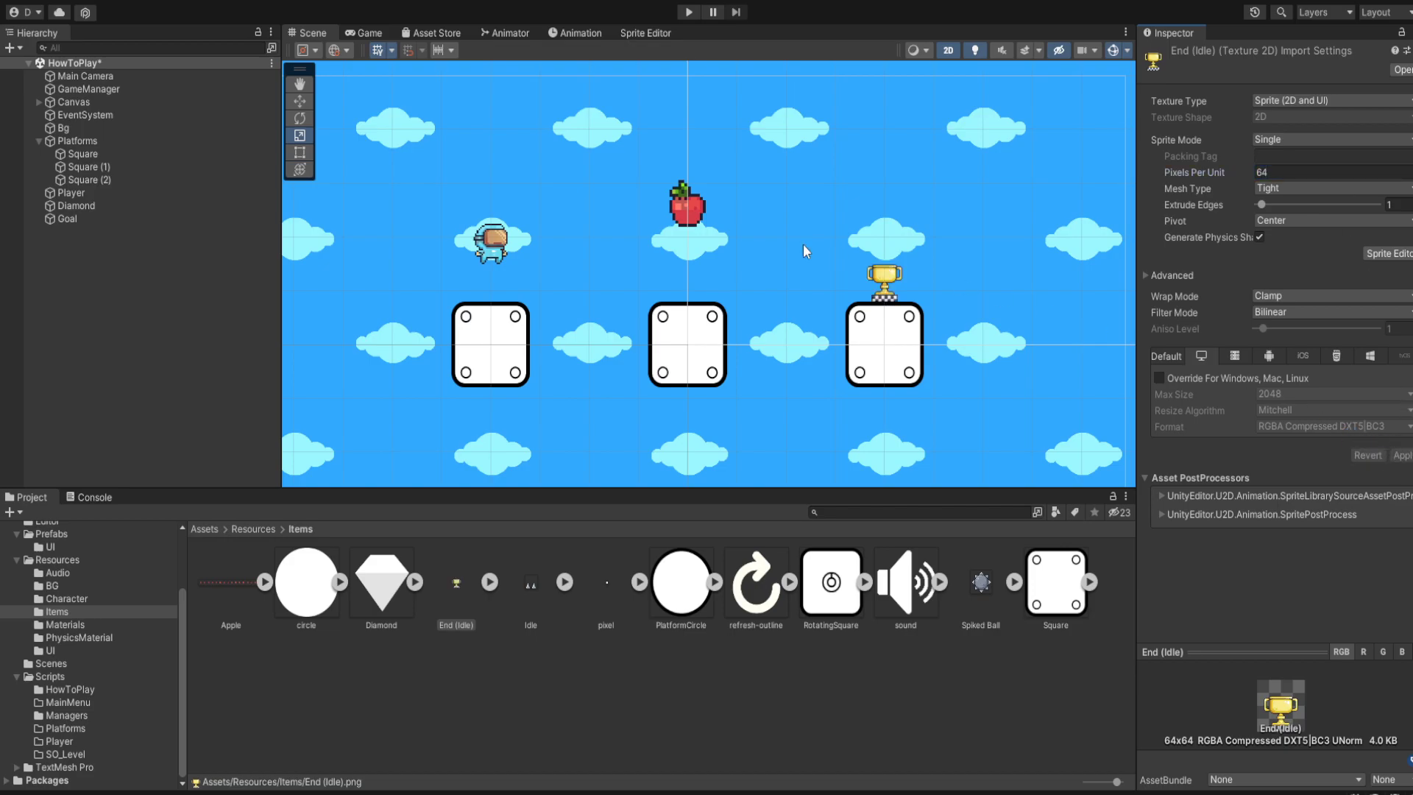
{"action": "scroll", "coordinate": [876, 293], "scroll_direction": "down", "scroll_amount": 1}
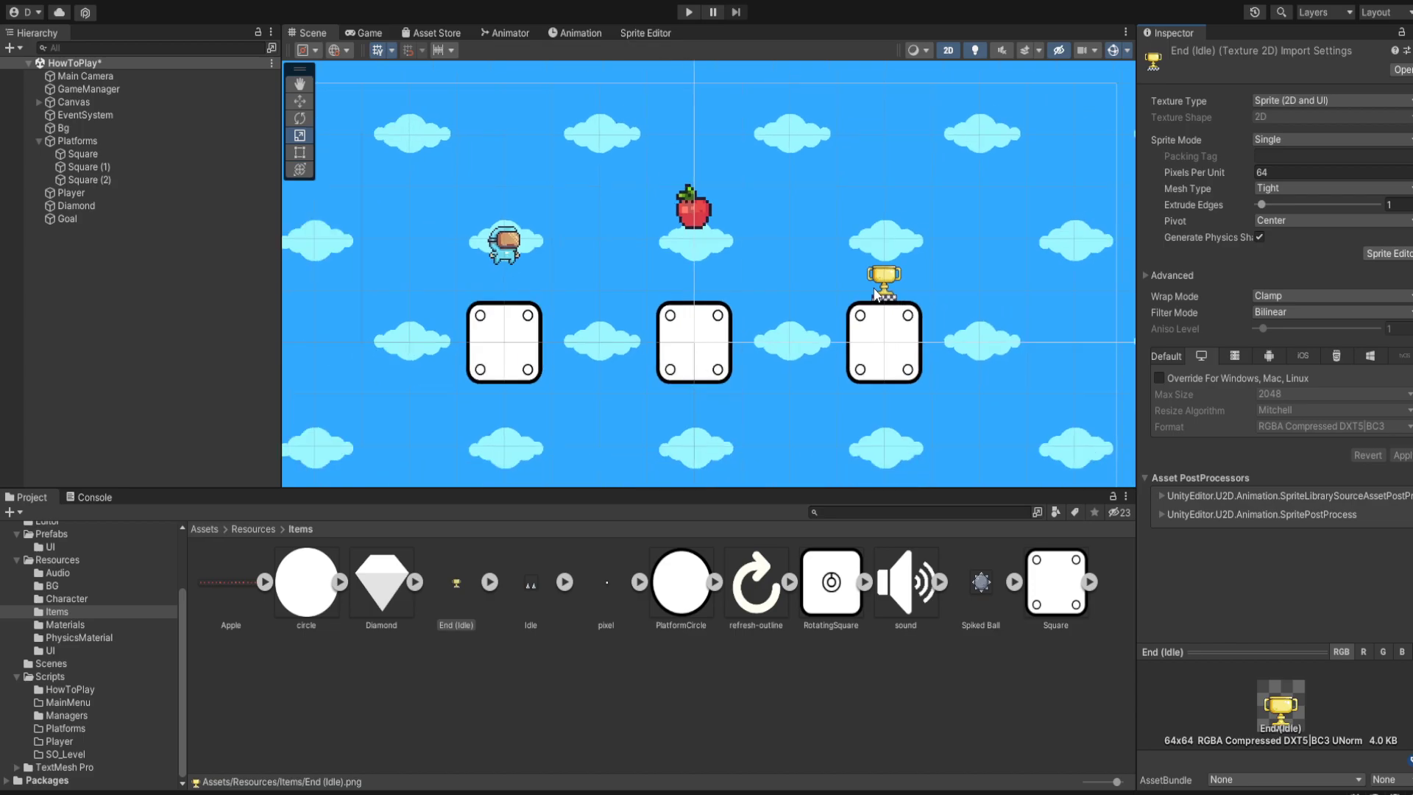
{"action": "left_click", "coordinate": [138, 193]}
{"action": "left_click", "coordinate": [112, 214]}
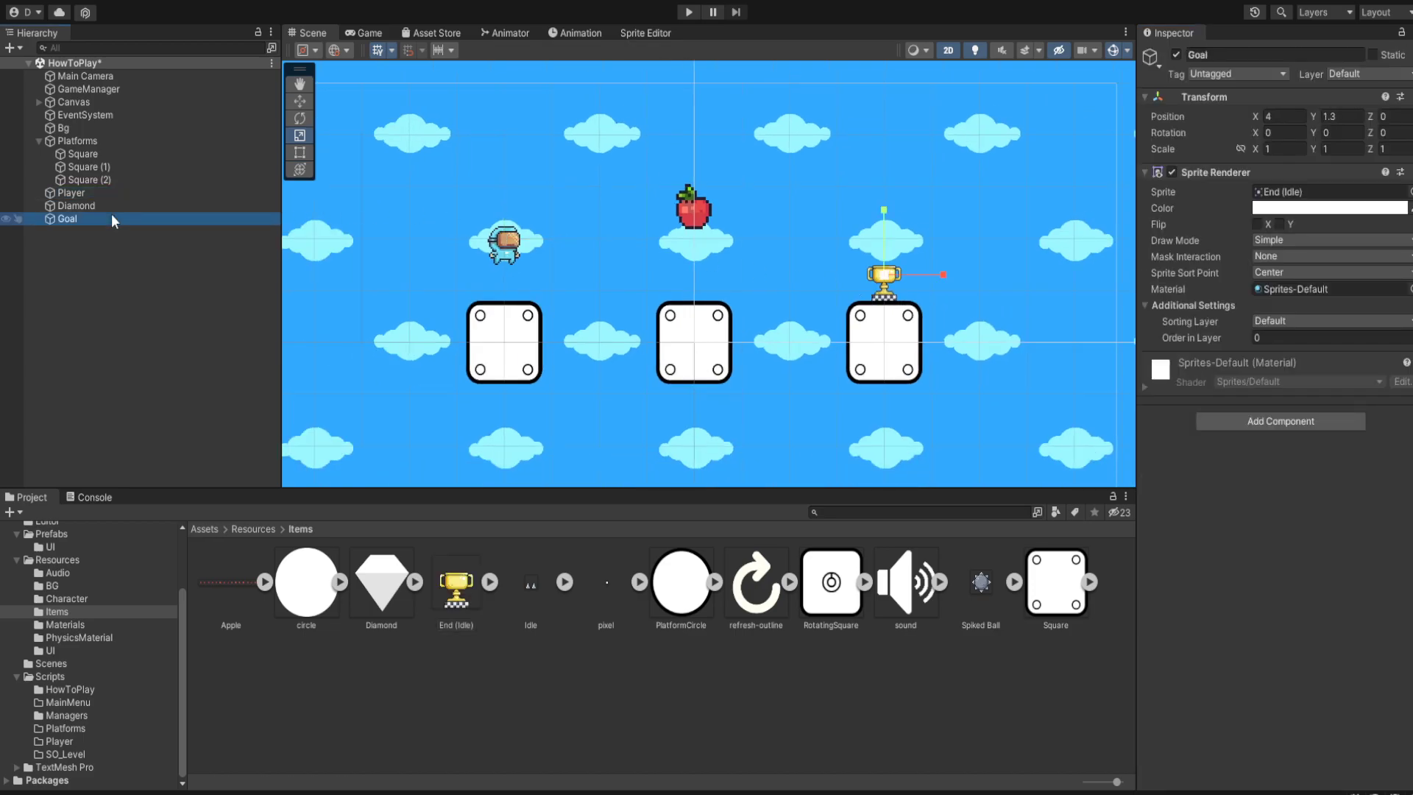
{"action": "key", "text": "w"}
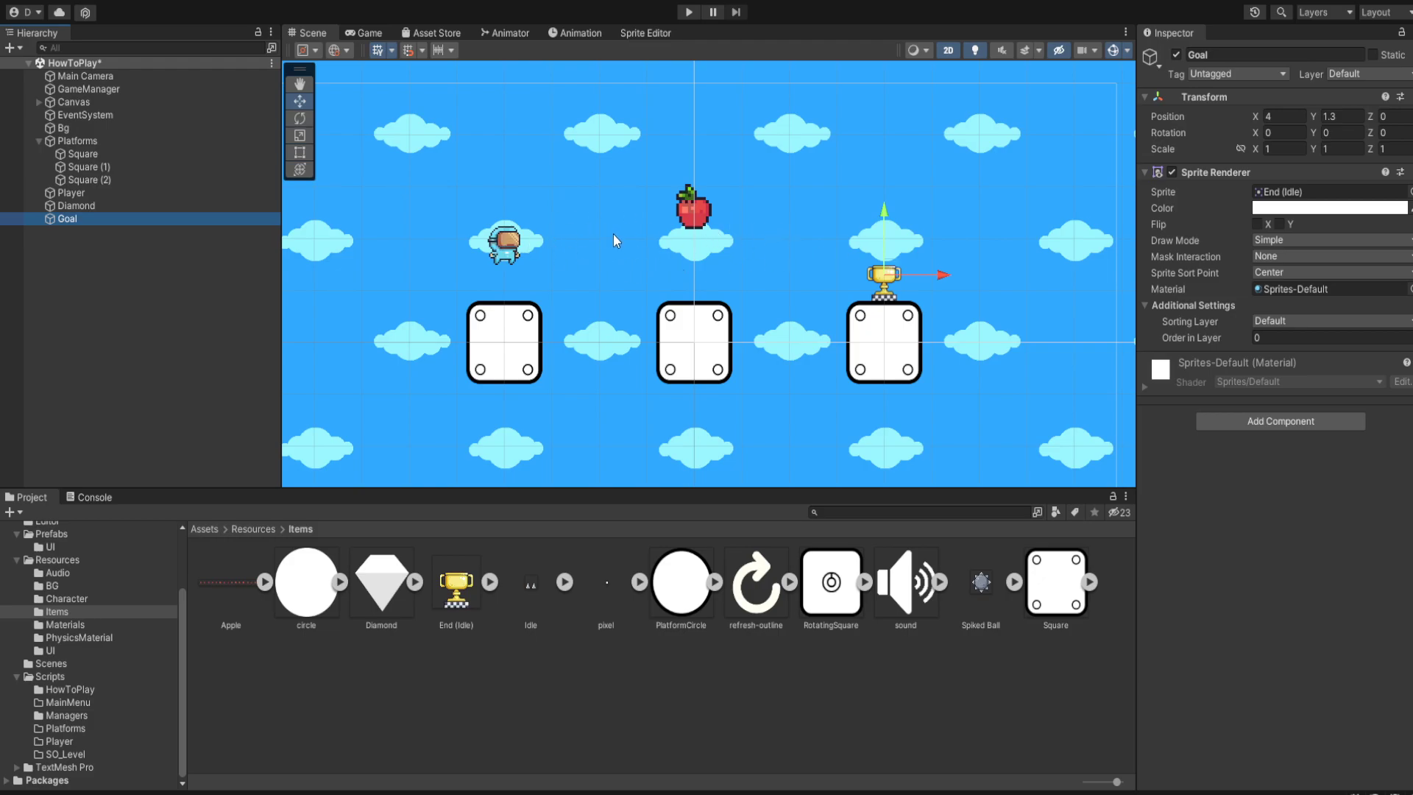
Step: With the Game view shown, create an empty root object named Text and reset its transform
{"action": "scroll", "coordinate": [615, 234], "scroll_direction": "down", "scroll_amount": 2}
{"action": "left_click", "coordinate": [368, 32]}
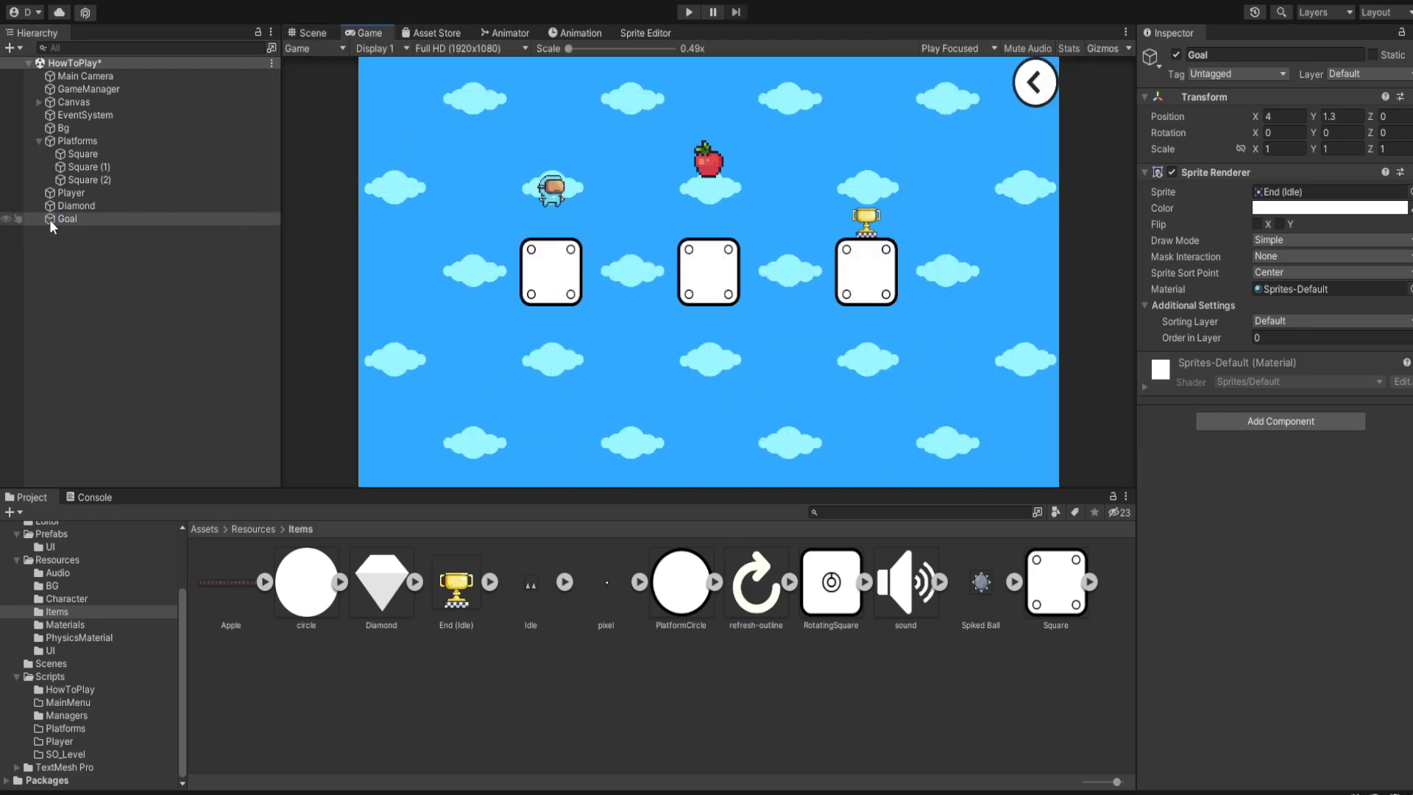
{"action": "left_click", "coordinate": [10, 49]}
{"action": "left_click", "coordinate": [52, 70]}
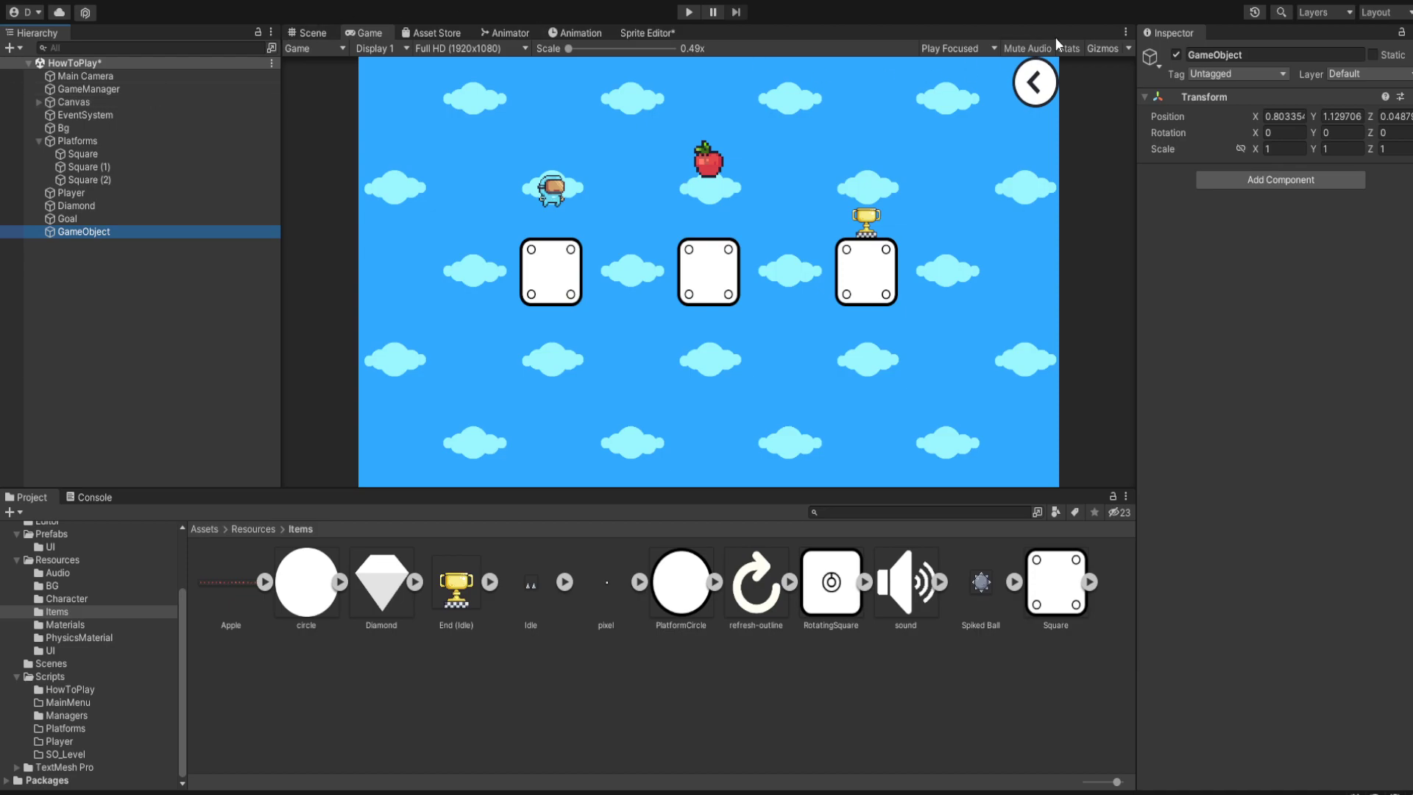
{"action": "left_click", "coordinate": [1309, 53]}
{"action": "type", "text": "Text"}
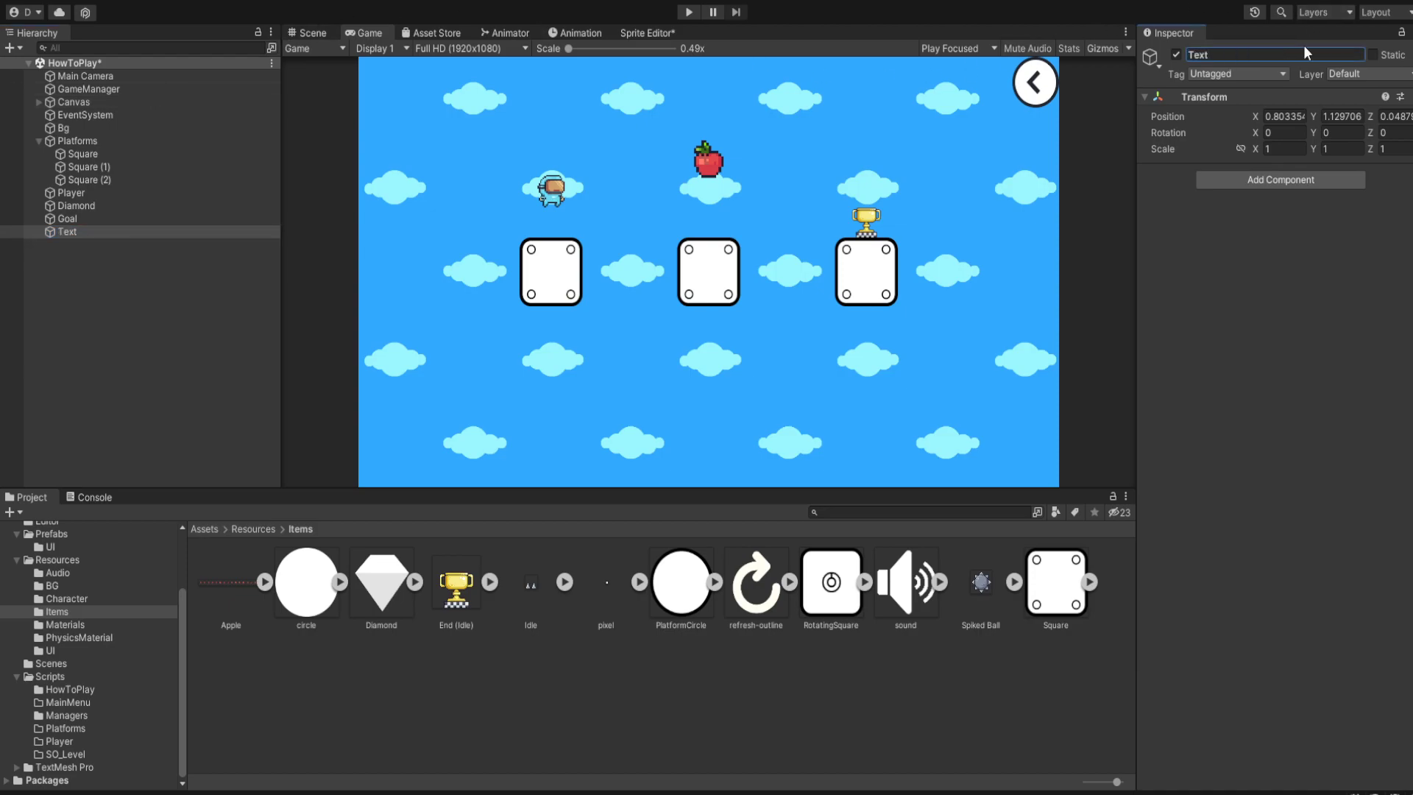
{"action": "left_click", "coordinate": [1411, 97]}
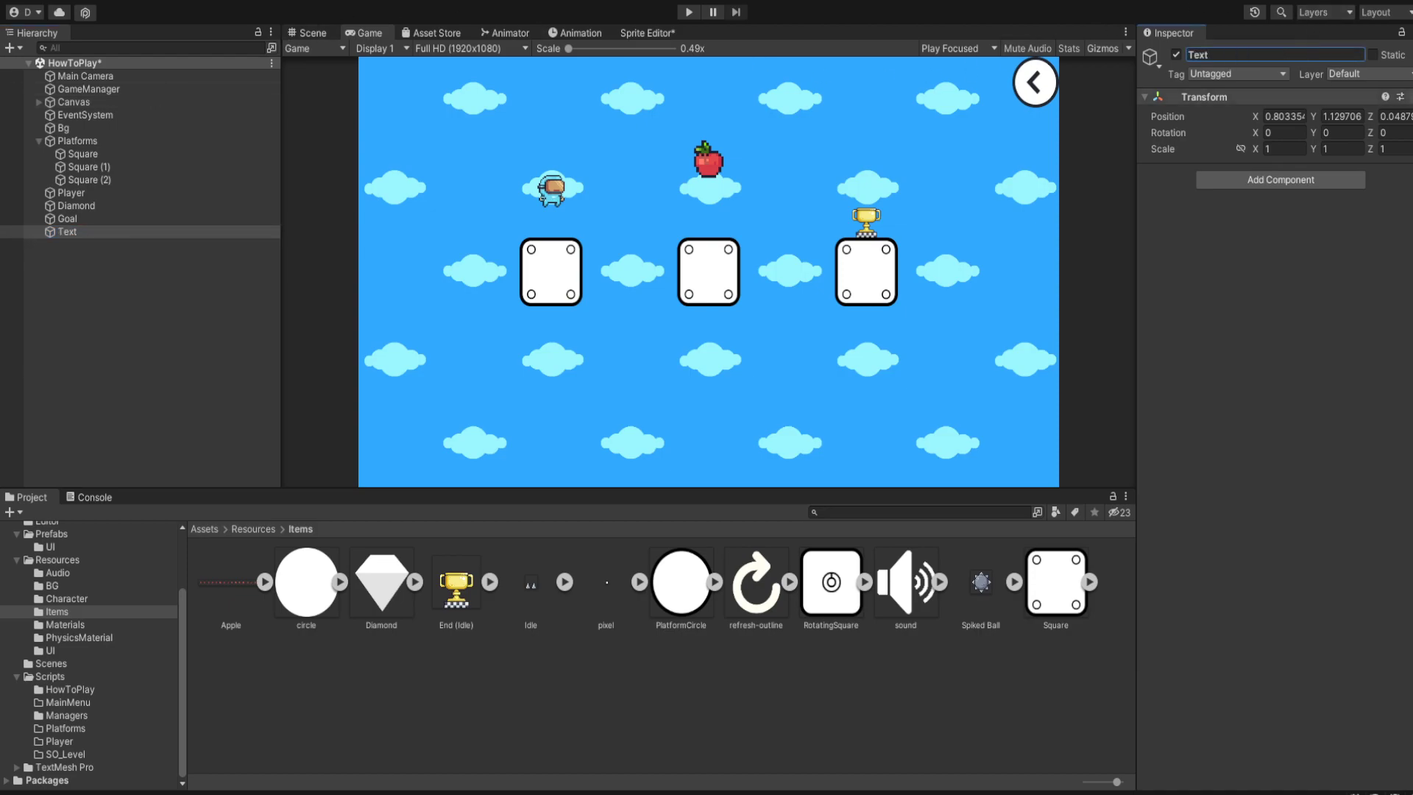
{"action": "left_click", "coordinate": [1381, 115]}
Step: Create an empty child of the Text object named HowToPlay and add a Text Mesh component to it
{"action": "left_click", "coordinate": [110, 233]}
{"action": "key", "text": "alt+shift+n"}
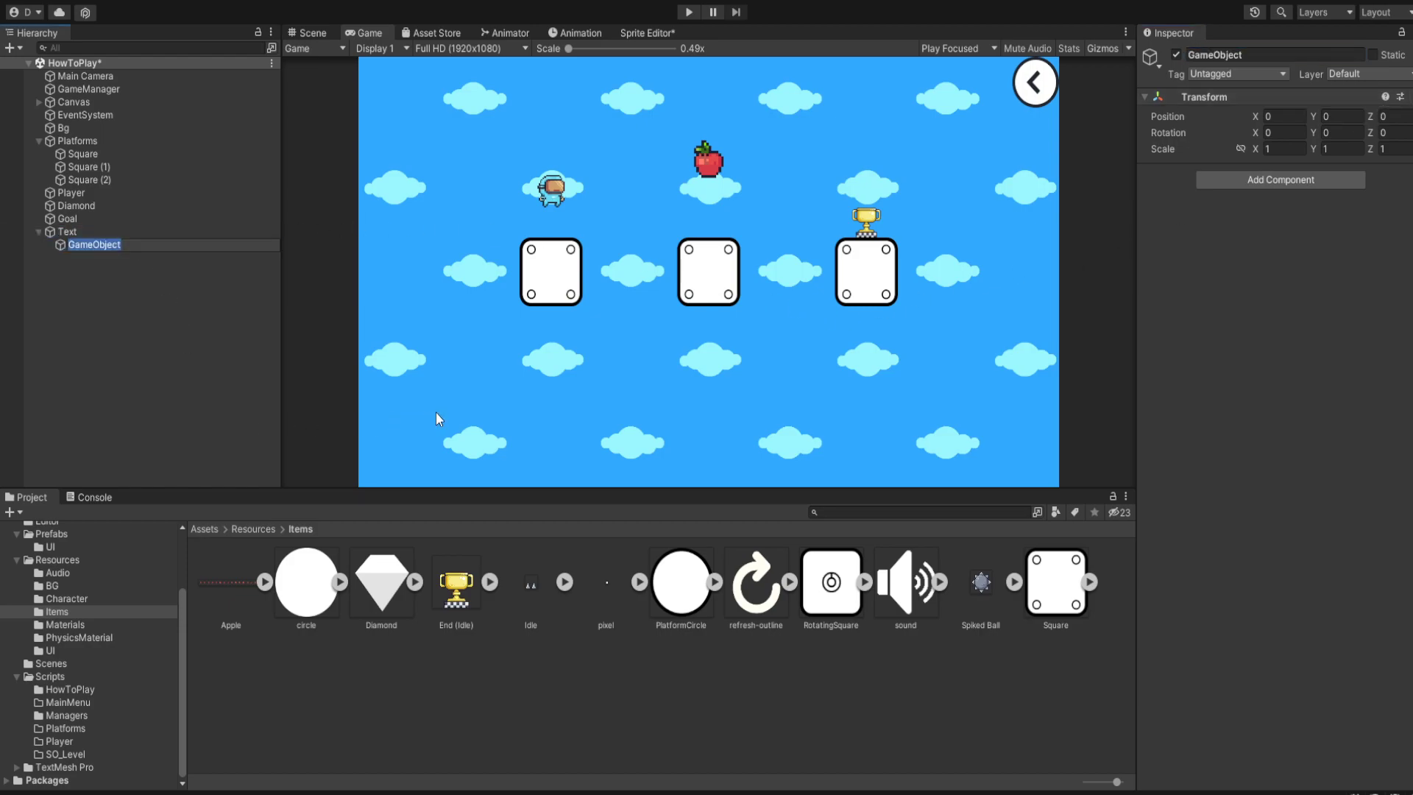
{"action": "type", "text": "HowToPlay"}
{"action": "key", "text": "Return"}
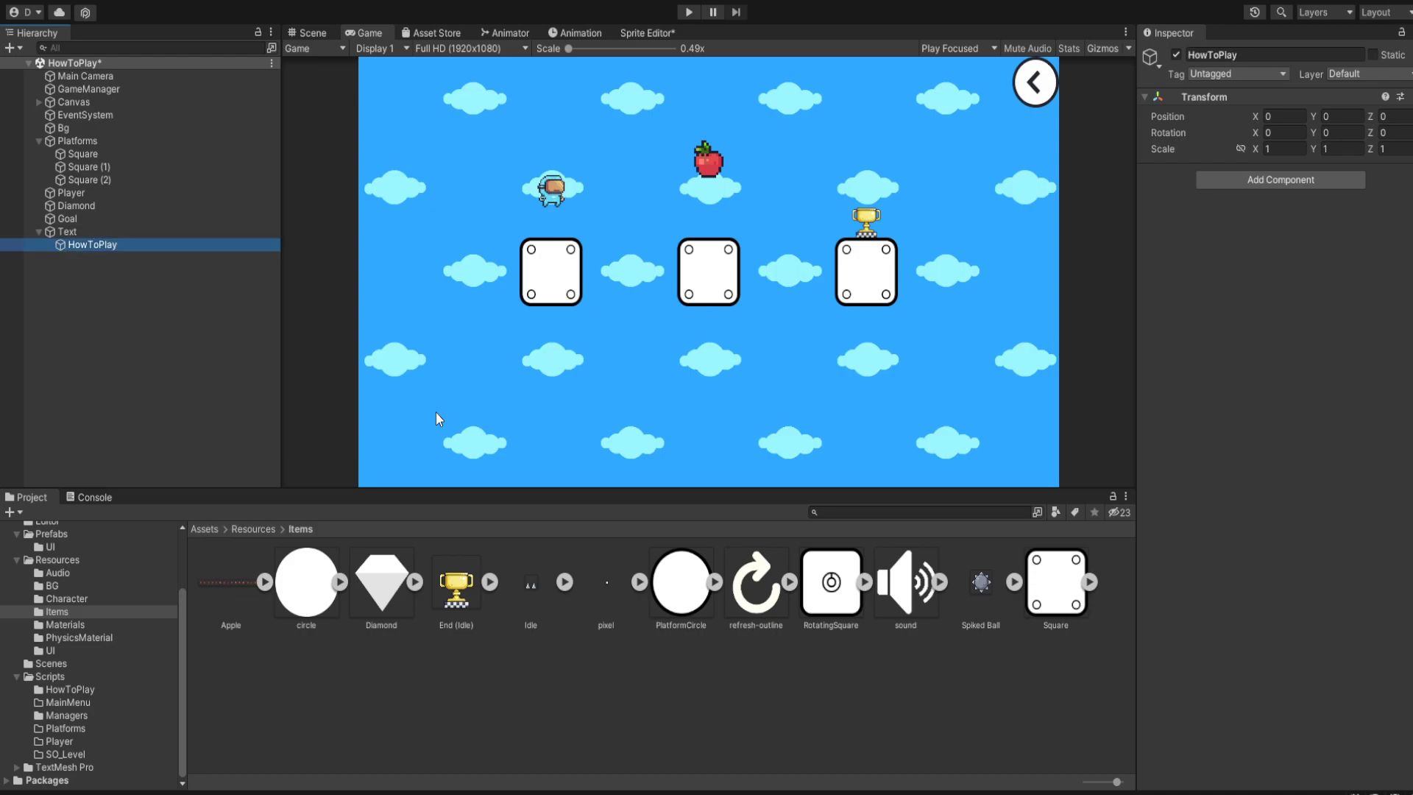
{"action": "left_click", "coordinate": [1282, 186]}
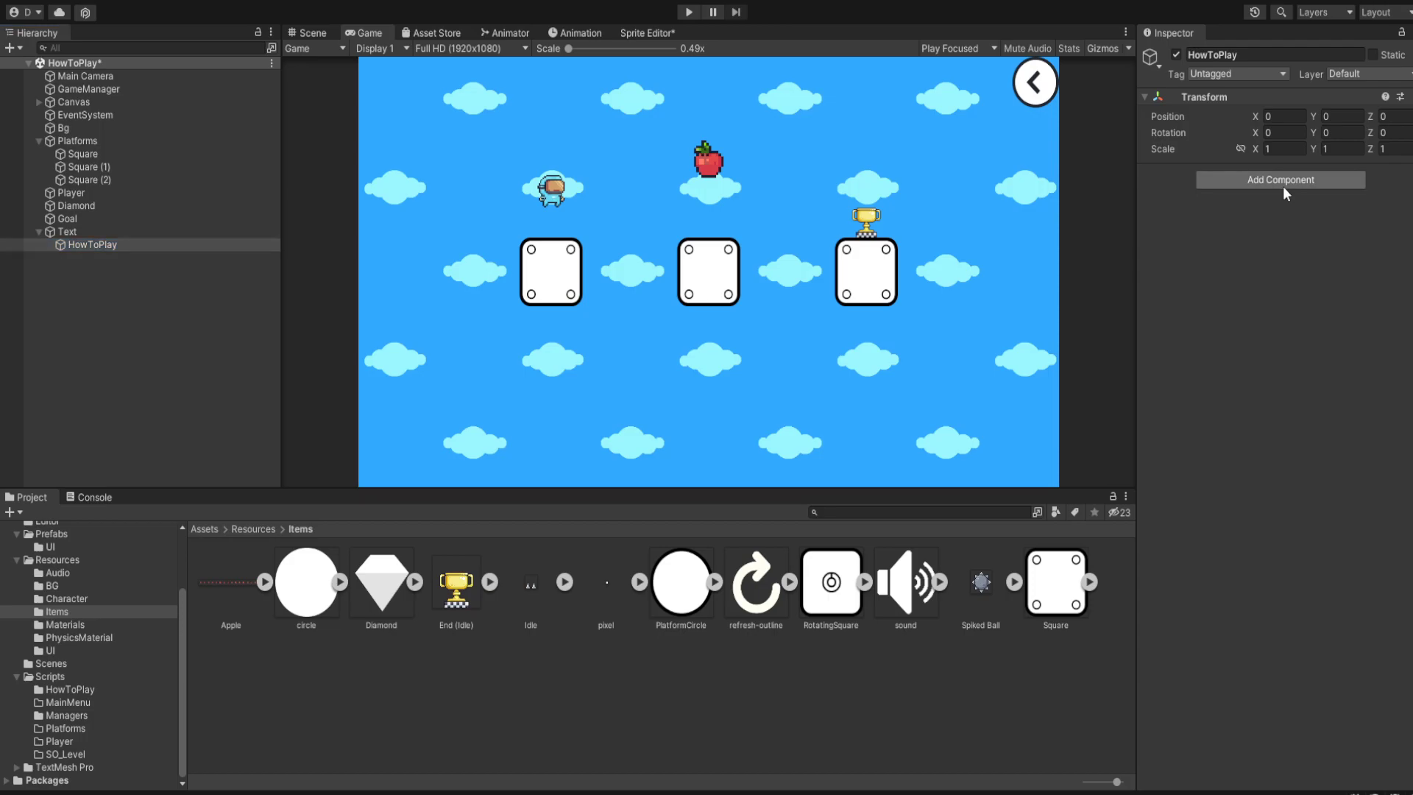
{"action": "left_click", "coordinate": [1256, 317]}
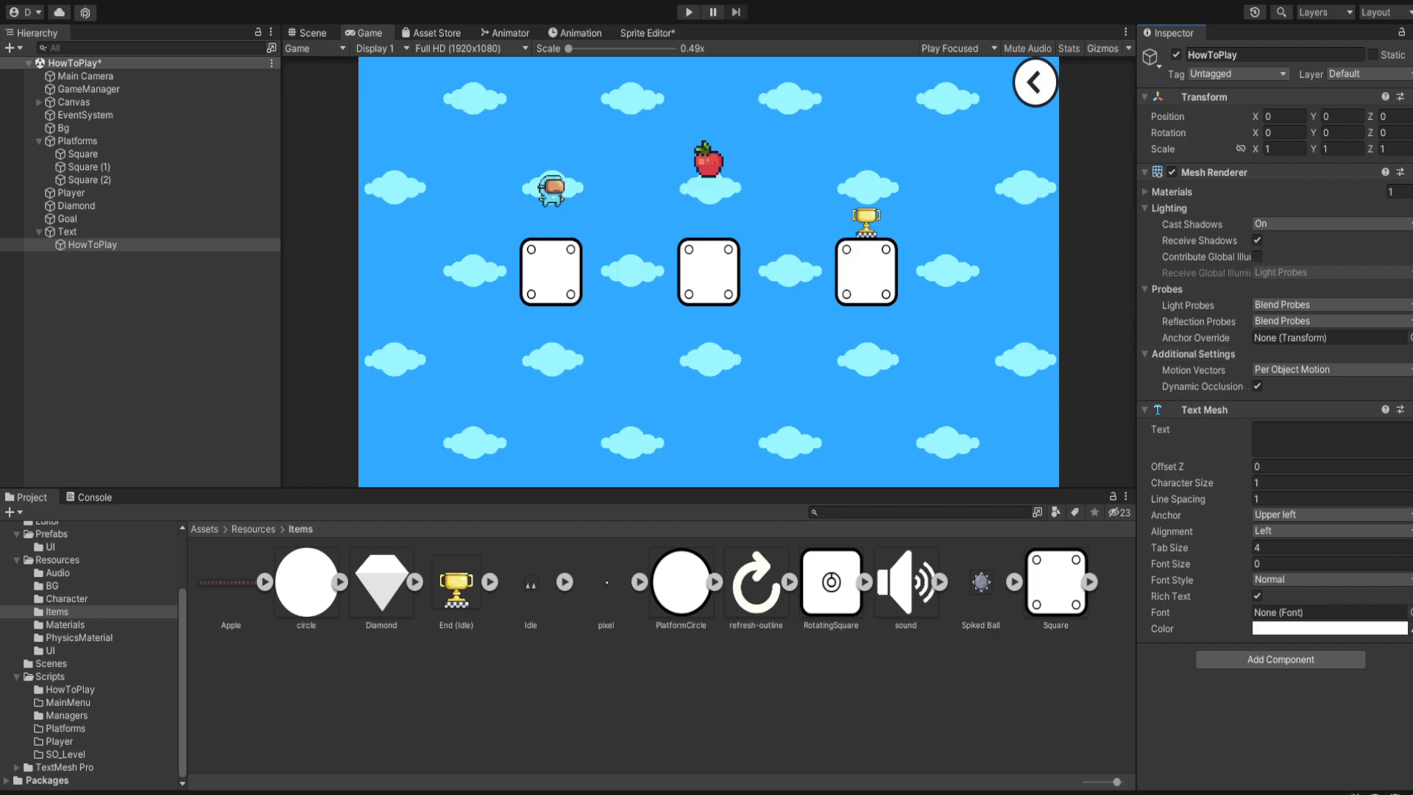
Step: Set the HowToPlay object's Z rotation to 45 and its Text Mesh content to HOW TO PLAY
{"action": "left_click", "coordinate": [1386, 132]}
{"action": "type", "text": "45"}
{"action": "left_click", "coordinate": [1287, 457]}
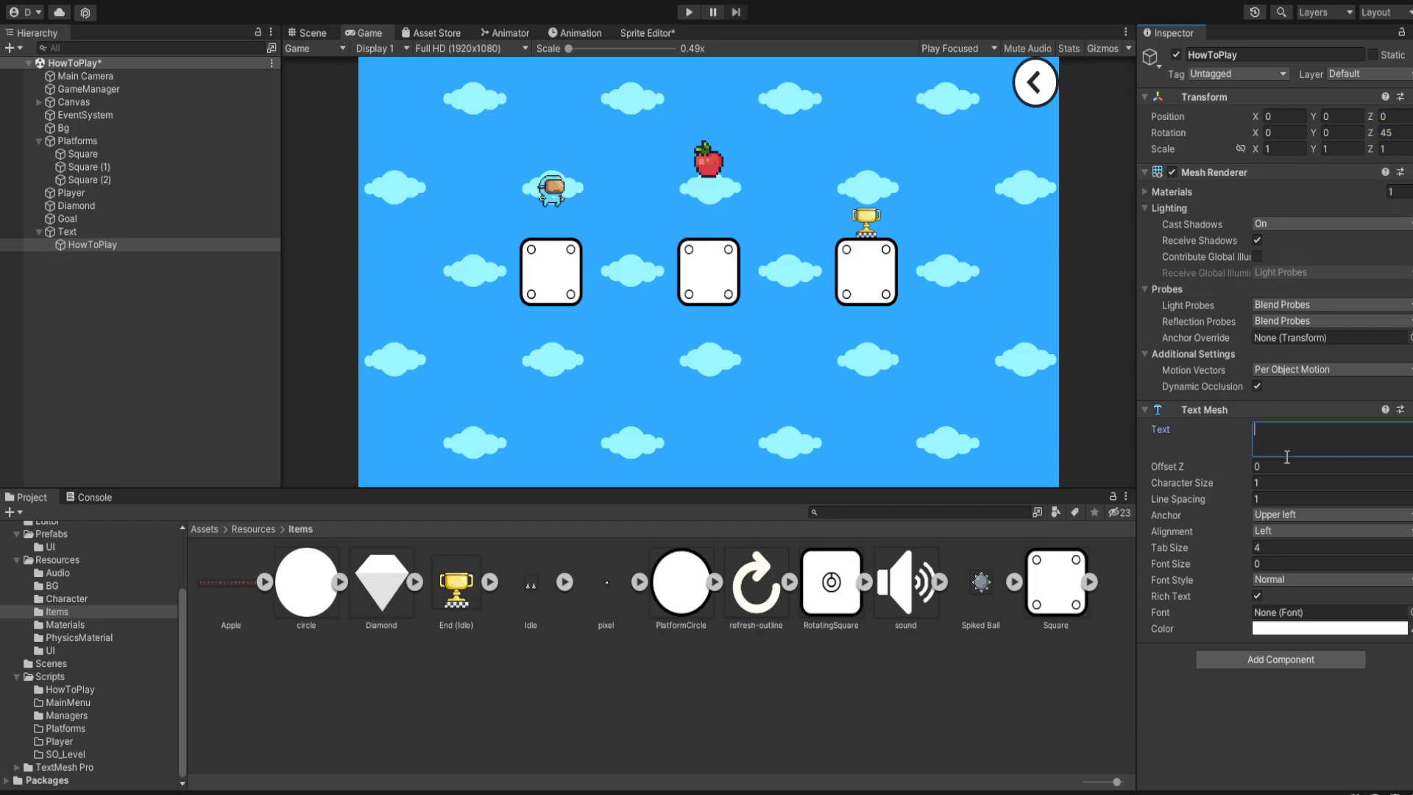
{"action": "type", "text": "HOW TO PLAY"}
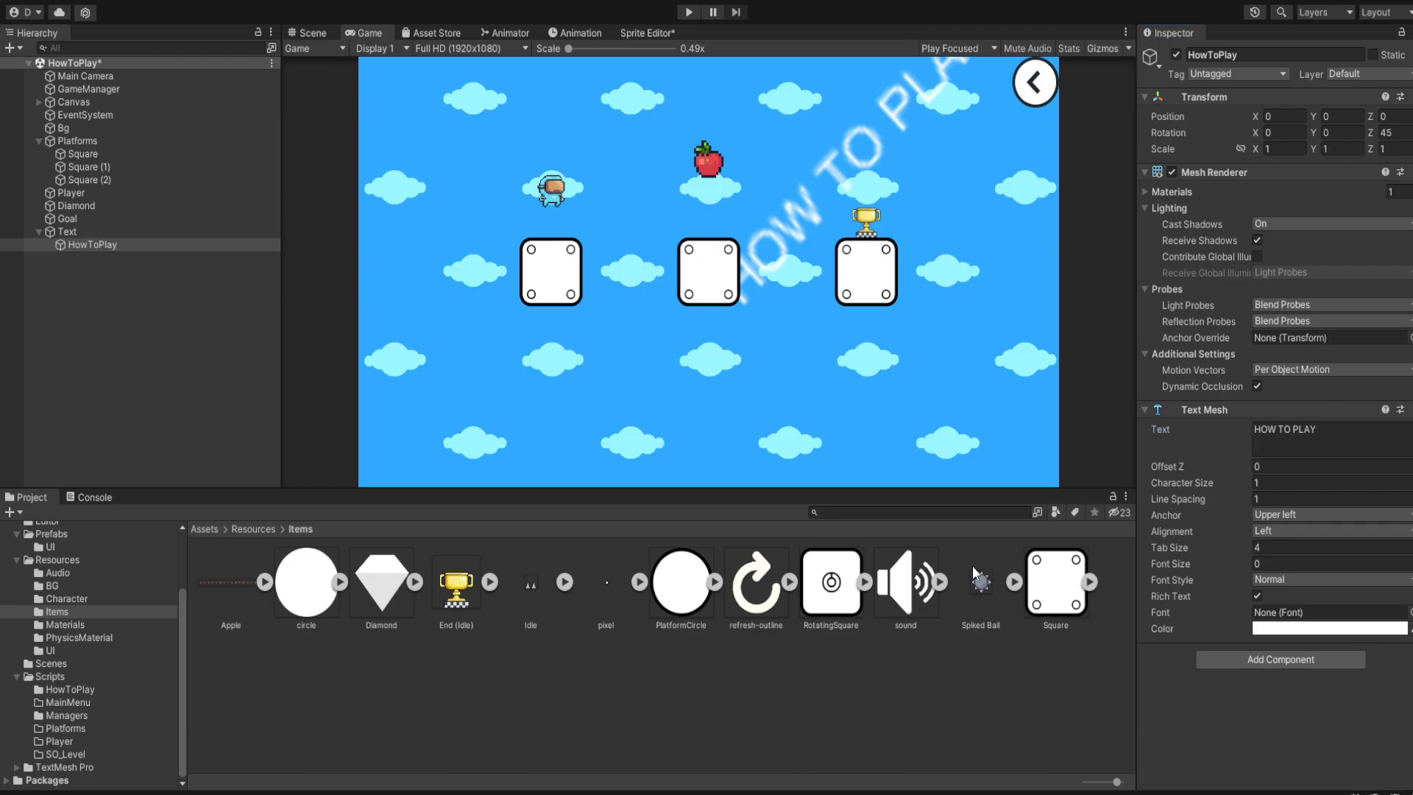
Step: Style the HOW TO PLAY text with the m6x11 font, size 64, bold style and a dark navy color
{"action": "double_click", "coordinate": [1035, 575]}
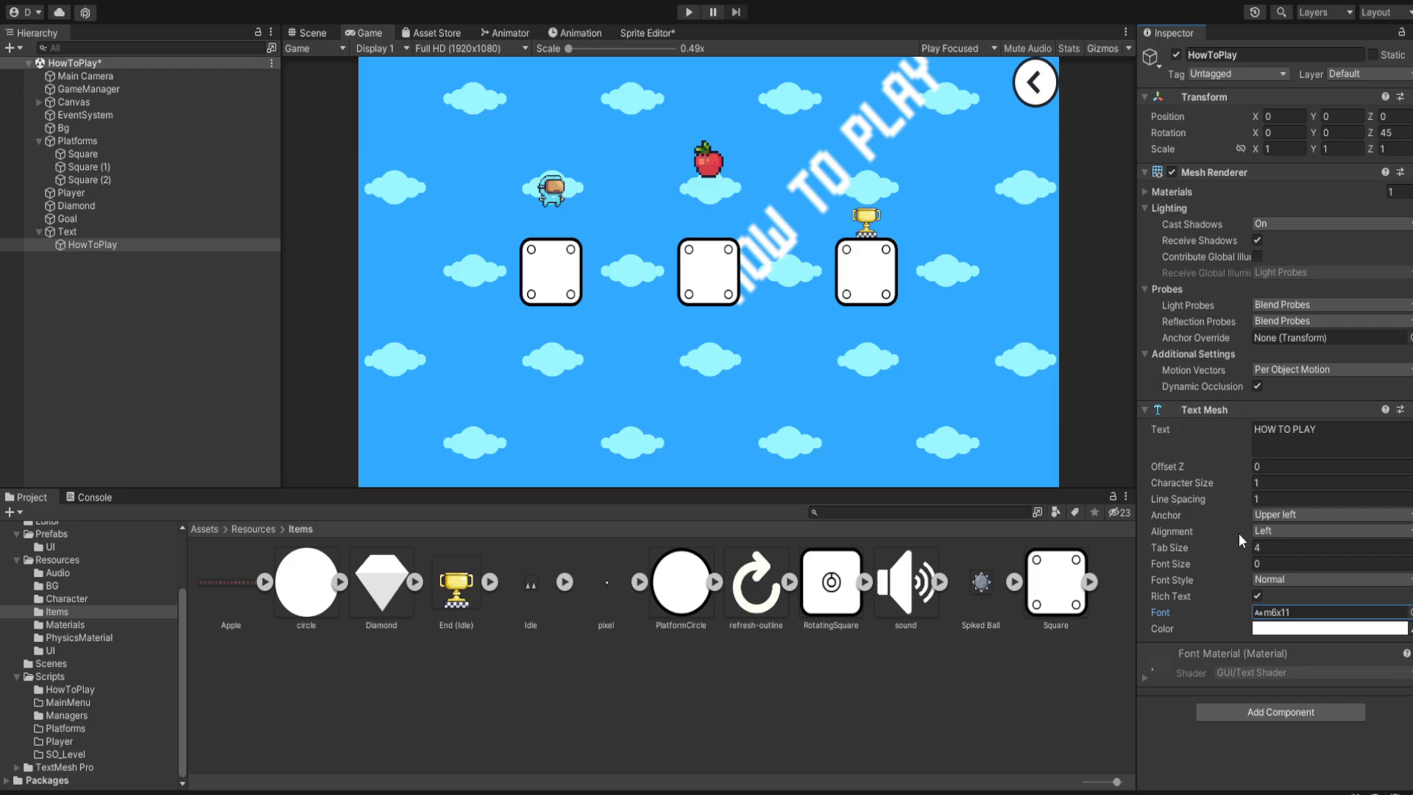
{"action": "left_click", "coordinate": [1299, 563]}
{"action": "type", "text": "64"}
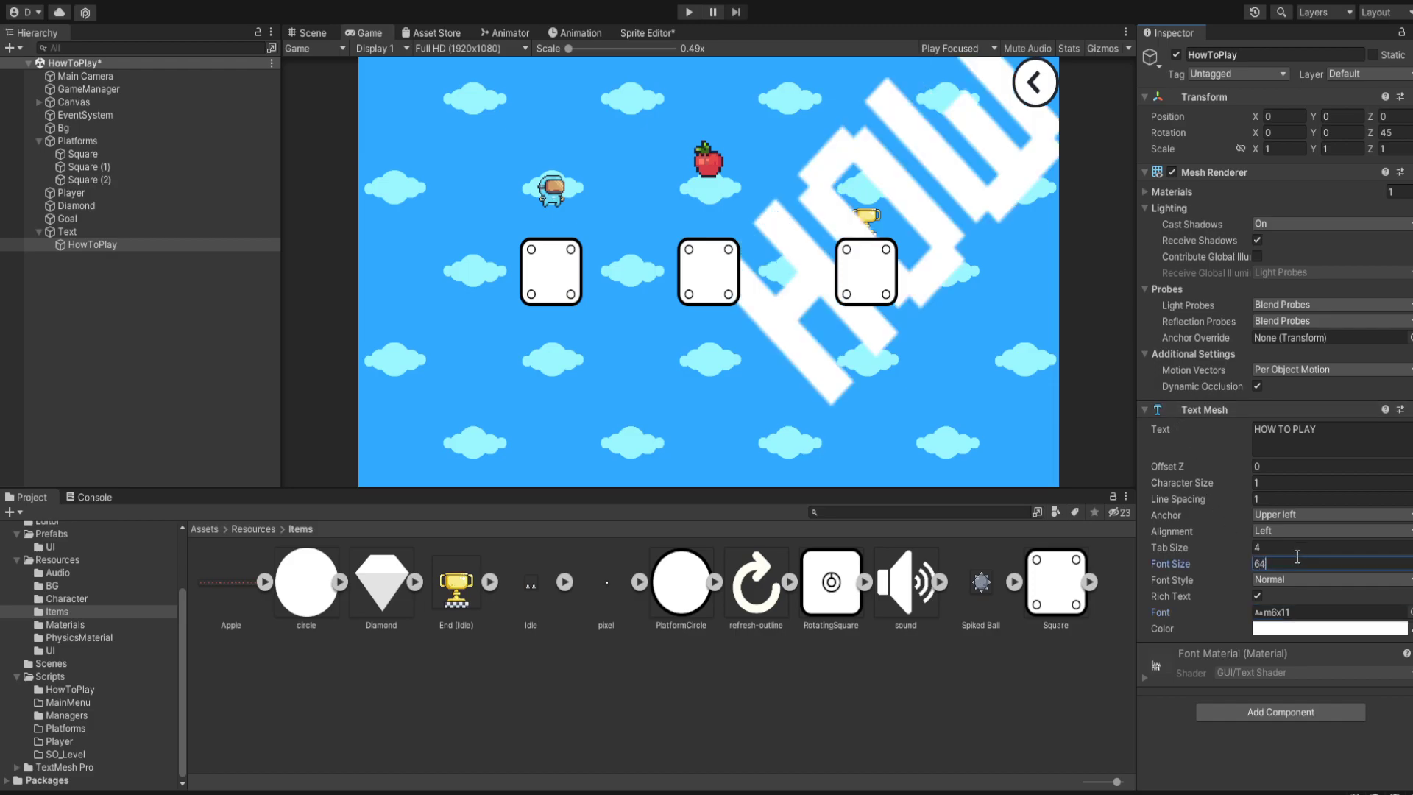
{"action": "left_click", "coordinate": [1315, 581]}
{"action": "left_click", "coordinate": [1310, 617]}
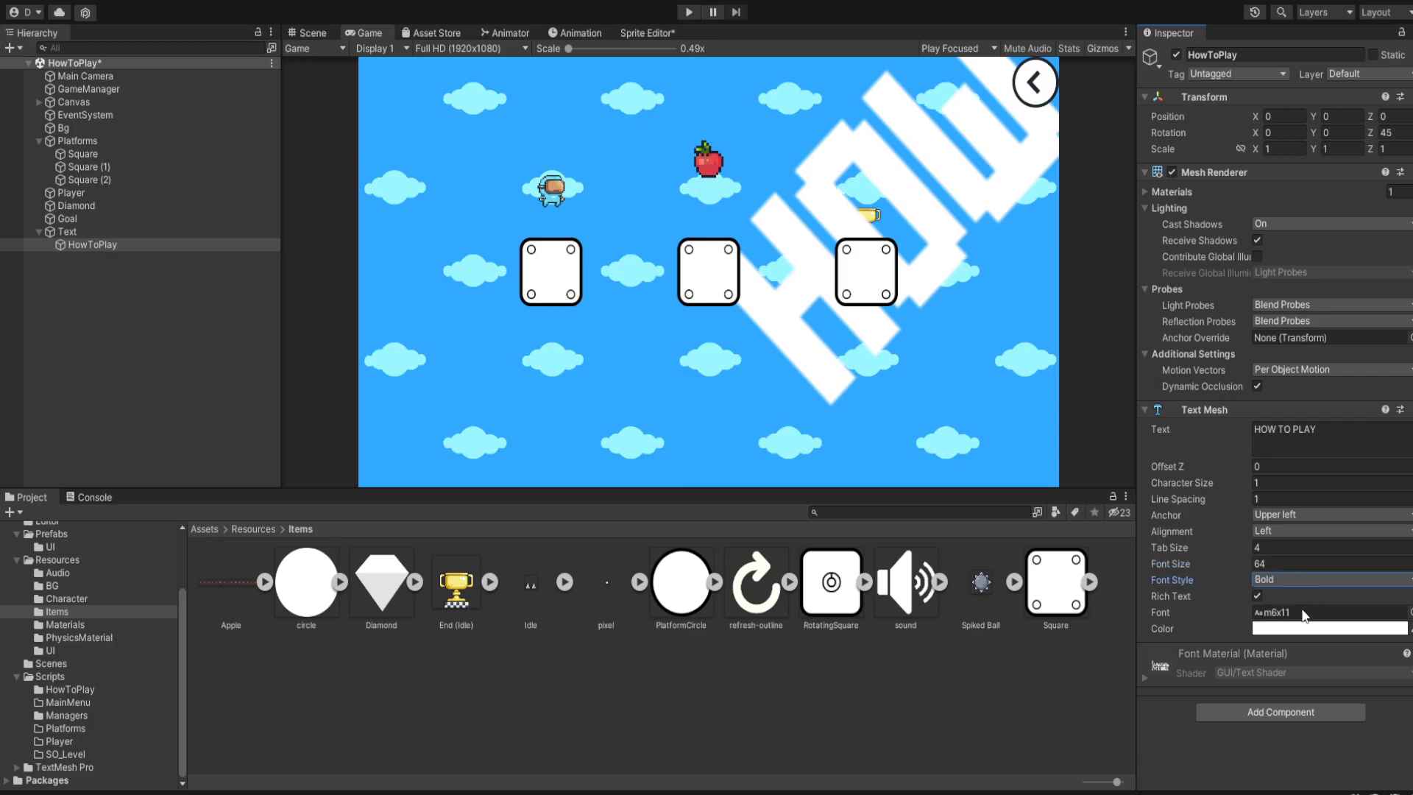
{"action": "left_click", "coordinate": [1348, 789]}
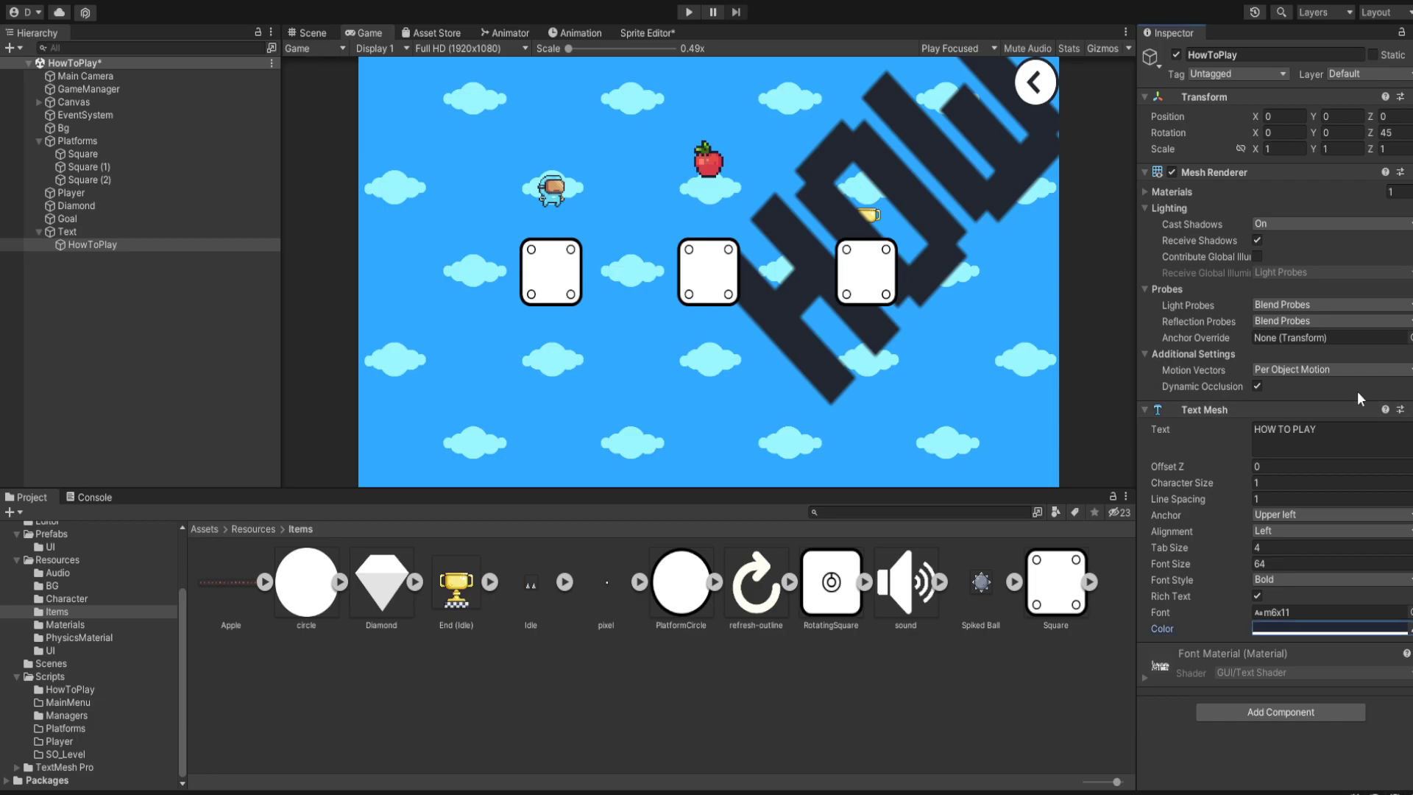
Step: Examine the HOW TO PLAY text's size and placement against the background and camera frame in the Scene view
{"action": "left_click", "coordinate": [307, 32]}
{"action": "scroll", "coordinate": [927, 238], "scroll_direction": "down", "scroll_amount": 15}
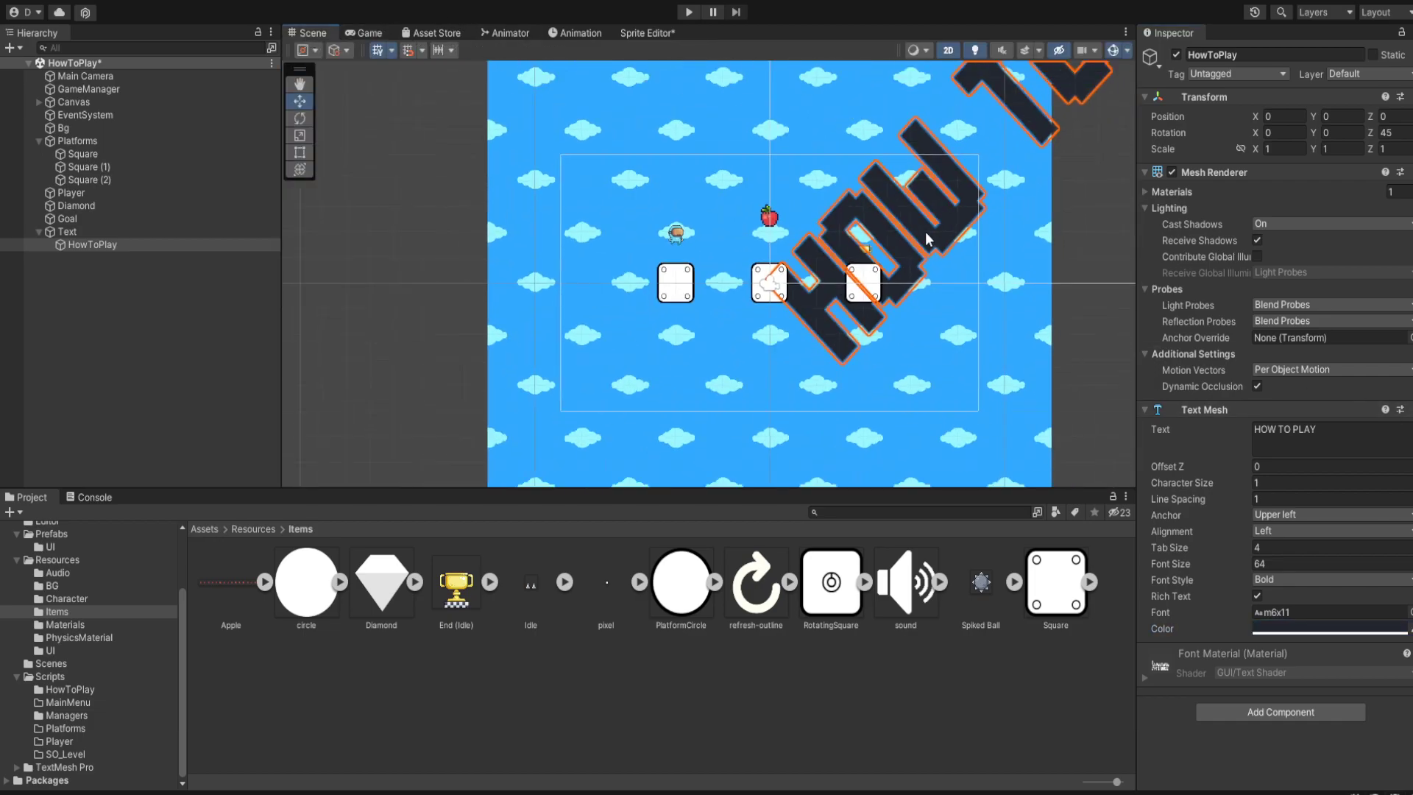
{"action": "middle_click_drag", "start_coordinate": [1010, 244], "coordinate": [856, 267]}
{"action": "key", "text": "t"}
{"action": "scroll", "coordinate": [839, 222], "scroll_direction": "up", "scroll_amount": 5}
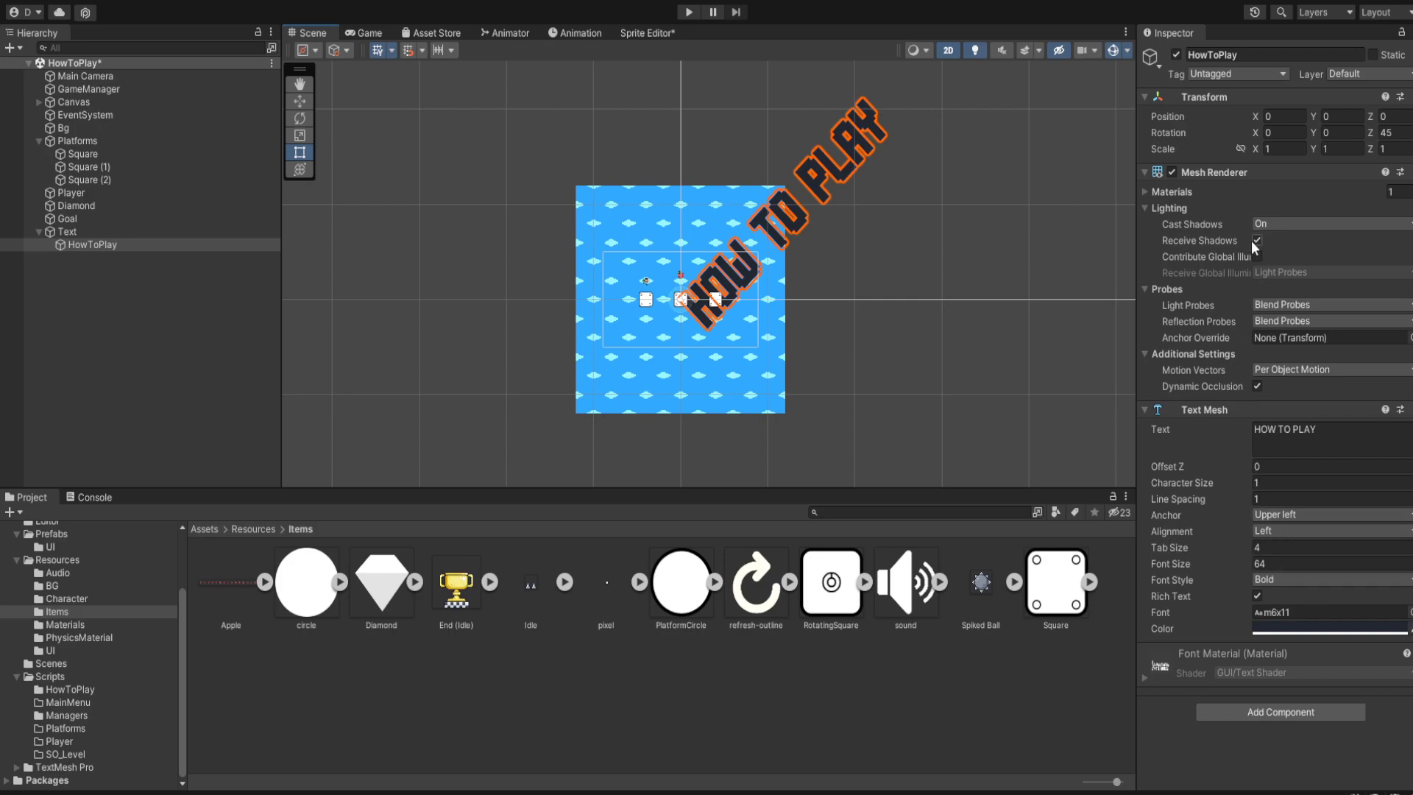
{"action": "scroll", "coordinate": [904, 206], "scroll_direction": "up", "scroll_amount": 2}
{"action": "scroll", "coordinate": [760, 218], "scroll_direction": "down", "scroll_amount": 5}
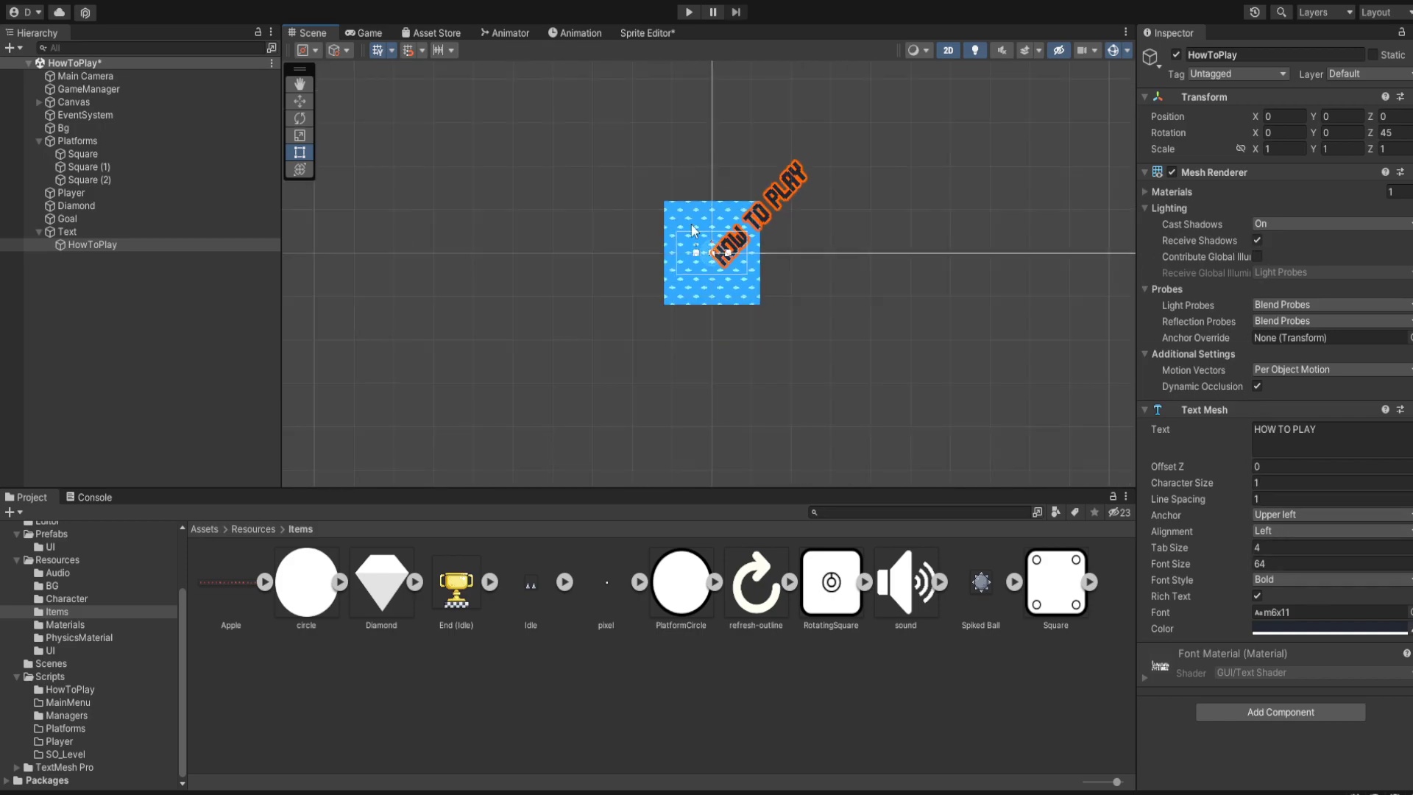
{"action": "left_click", "coordinate": [1233, 408]}
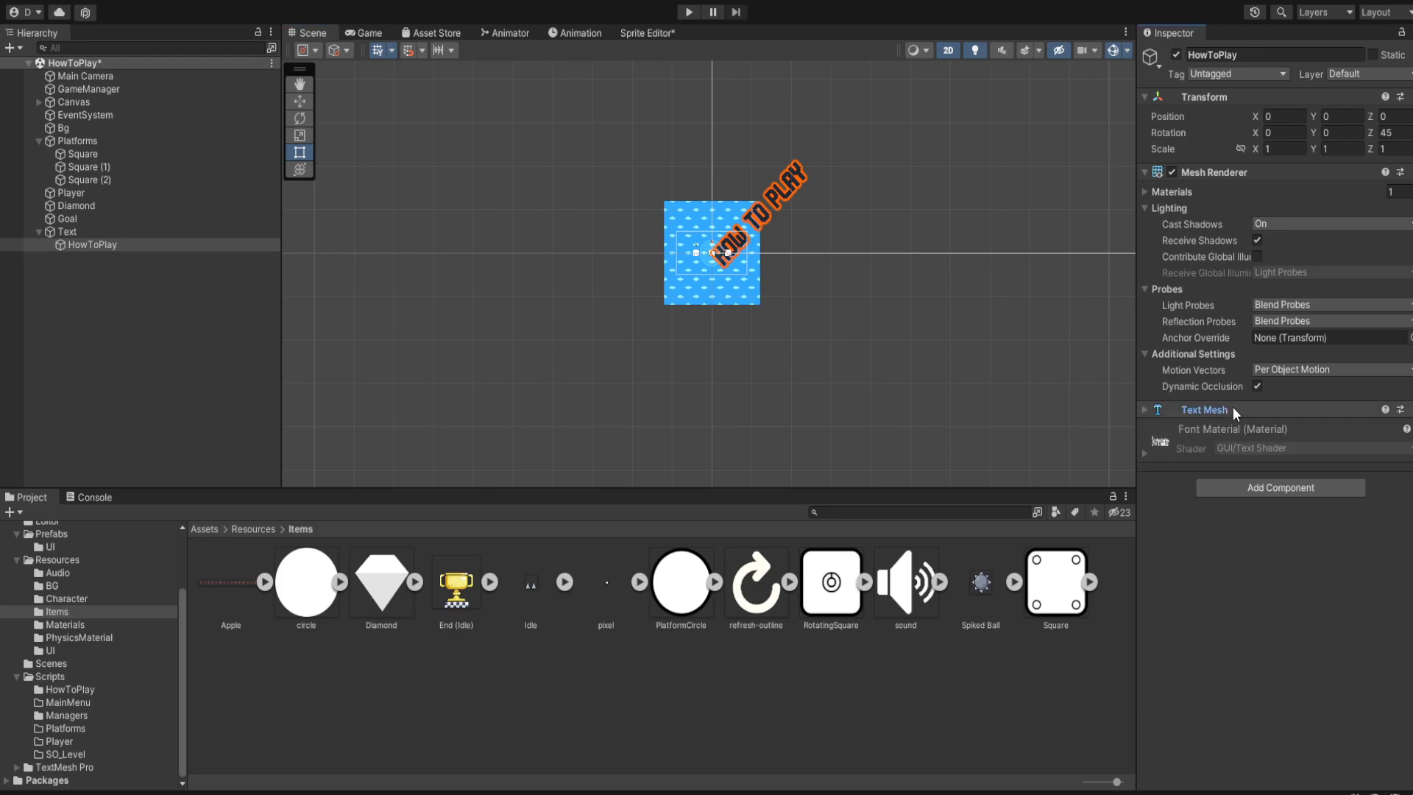
{"action": "scroll", "coordinate": [840, 266], "scroll_direction": "down", "scroll_amount": 4}
{"action": "scroll", "coordinate": [840, 269], "scroll_direction": "down", "scroll_amount": 6}
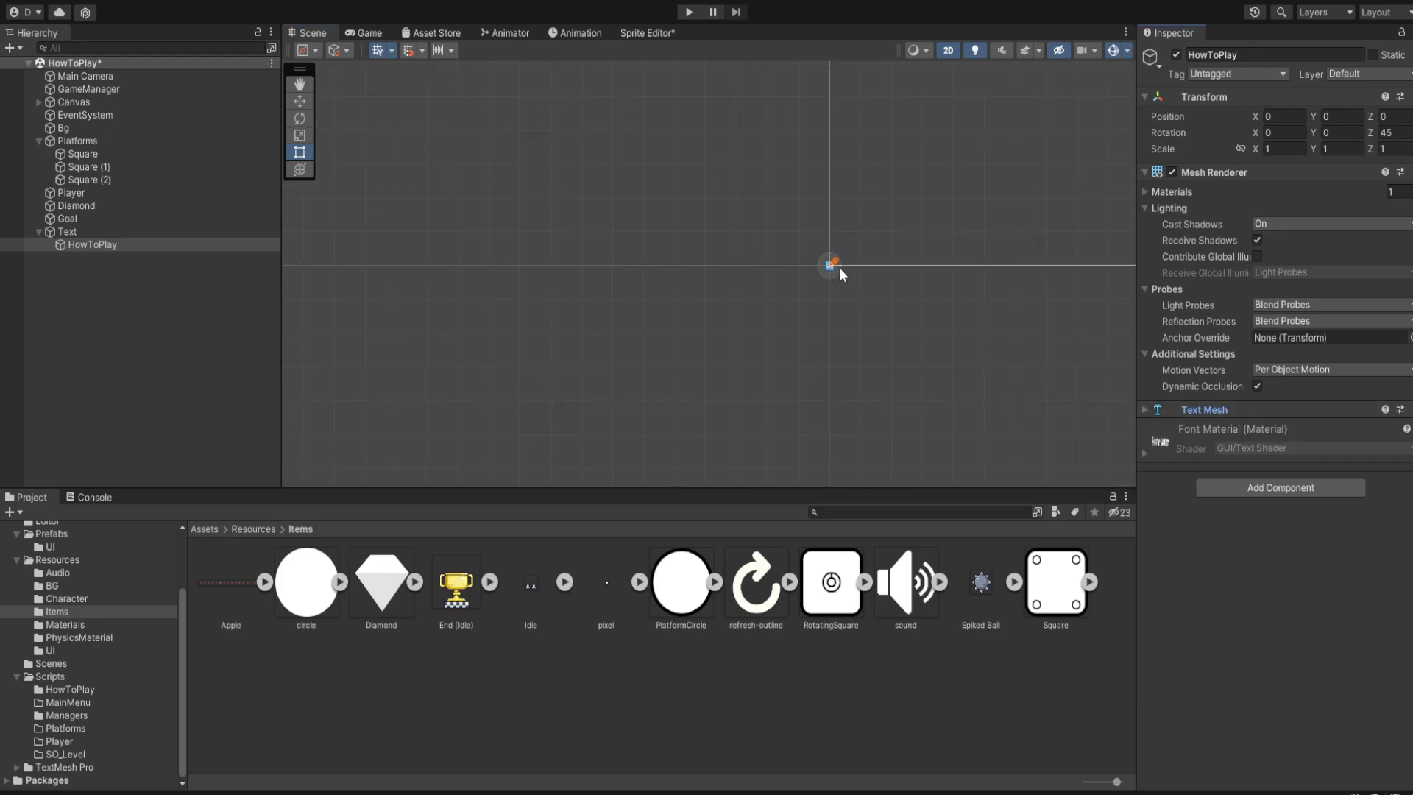
{"action": "scroll", "coordinate": [845, 262], "scroll_direction": "up", "scroll_amount": 8}
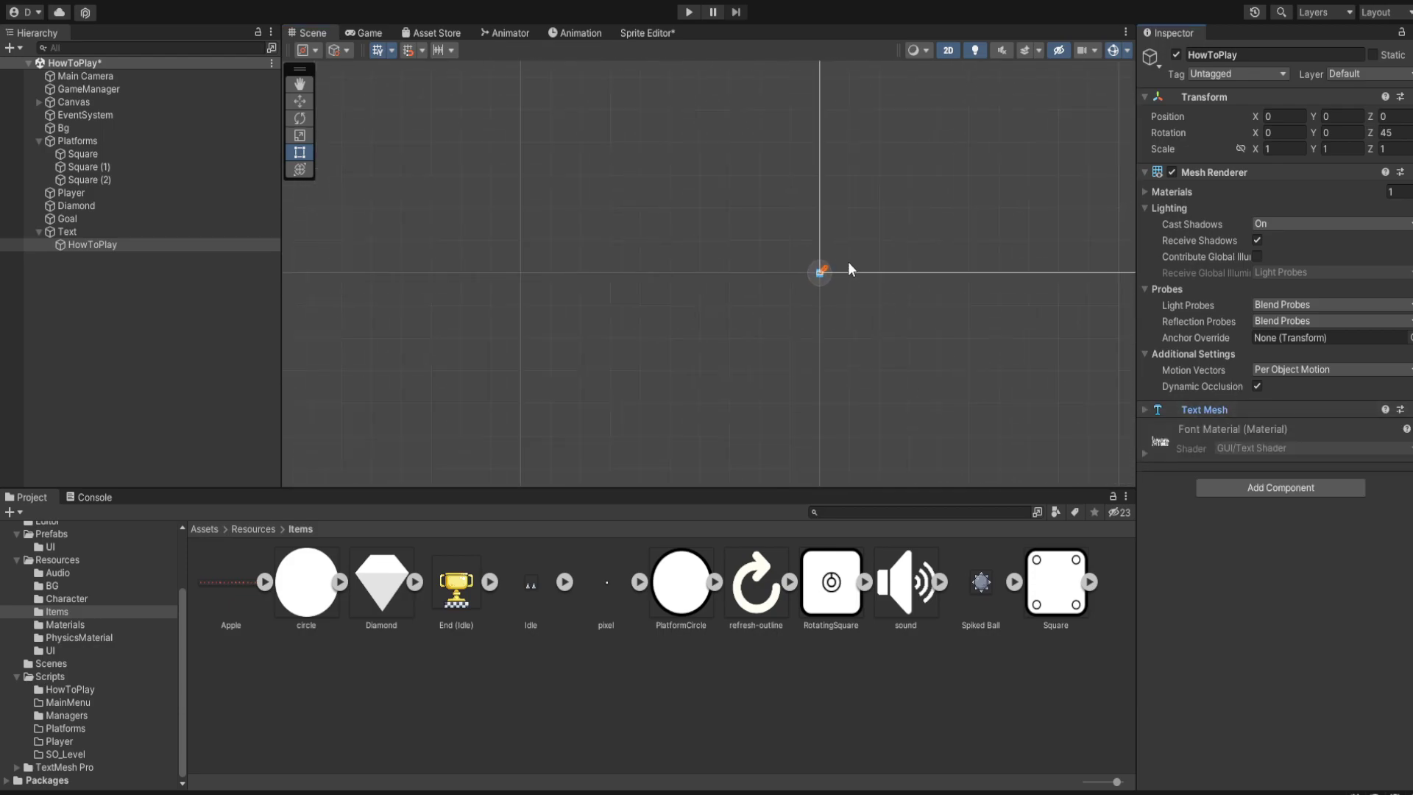
{"action": "scroll", "coordinate": [816, 272], "scroll_direction": "up", "scroll_amount": 10}
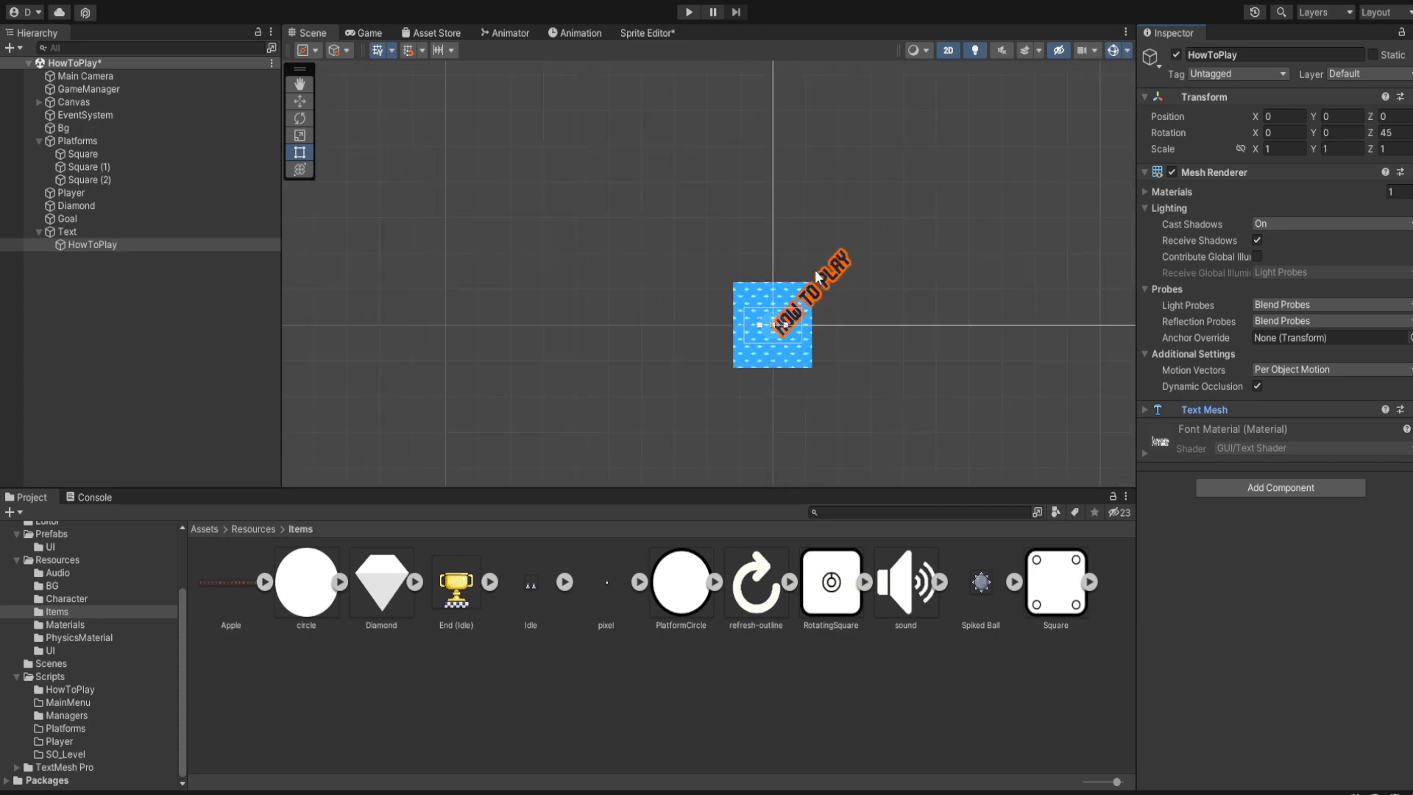
{"action": "scroll", "coordinate": [849, 280], "scroll_direction": "up", "scroll_amount": 4}
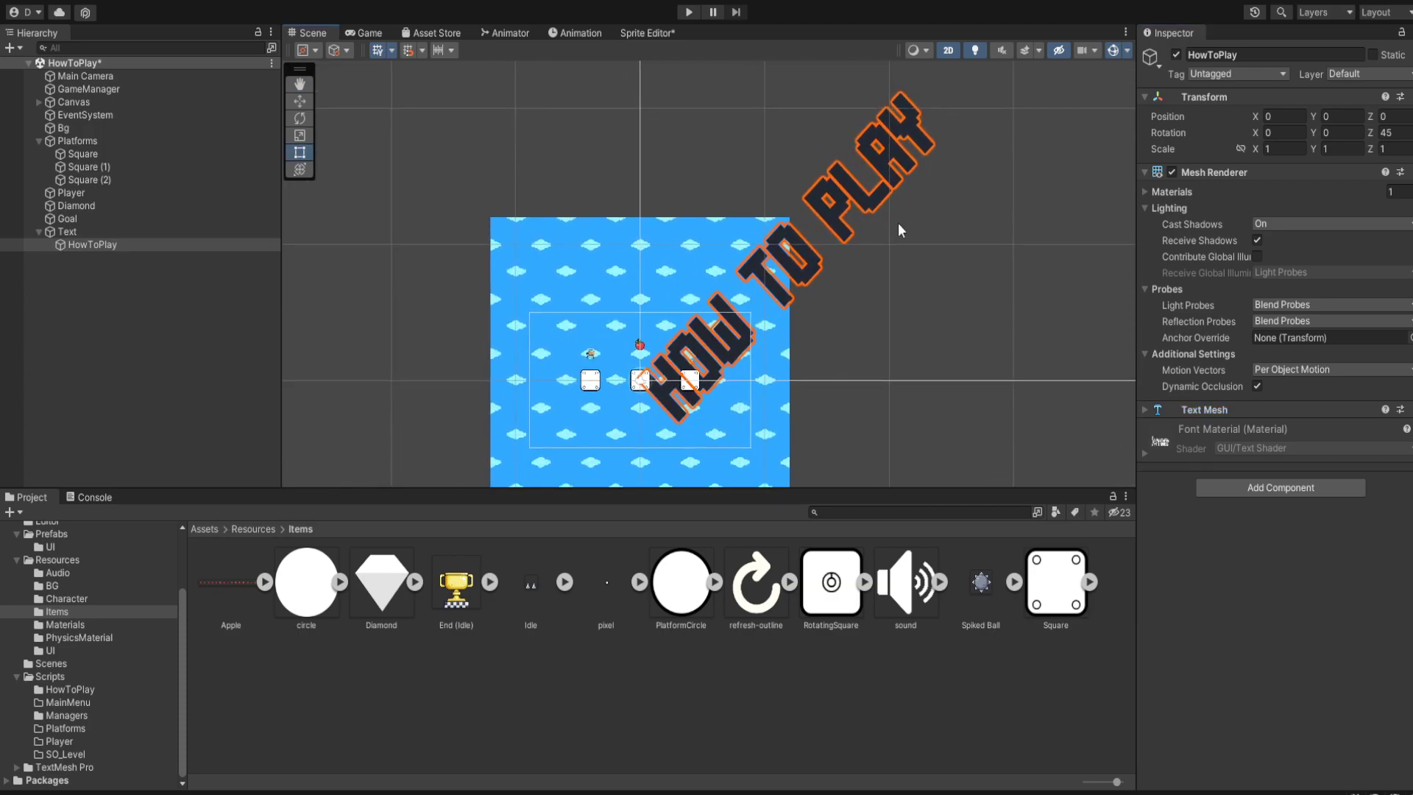
Step: Set the HOW TO PLAY text's font size to 1
{"action": "left_click", "coordinate": [1221, 413]}
{"action": "left_click", "coordinate": [1290, 563]}
{"action": "type", "text": "1"}
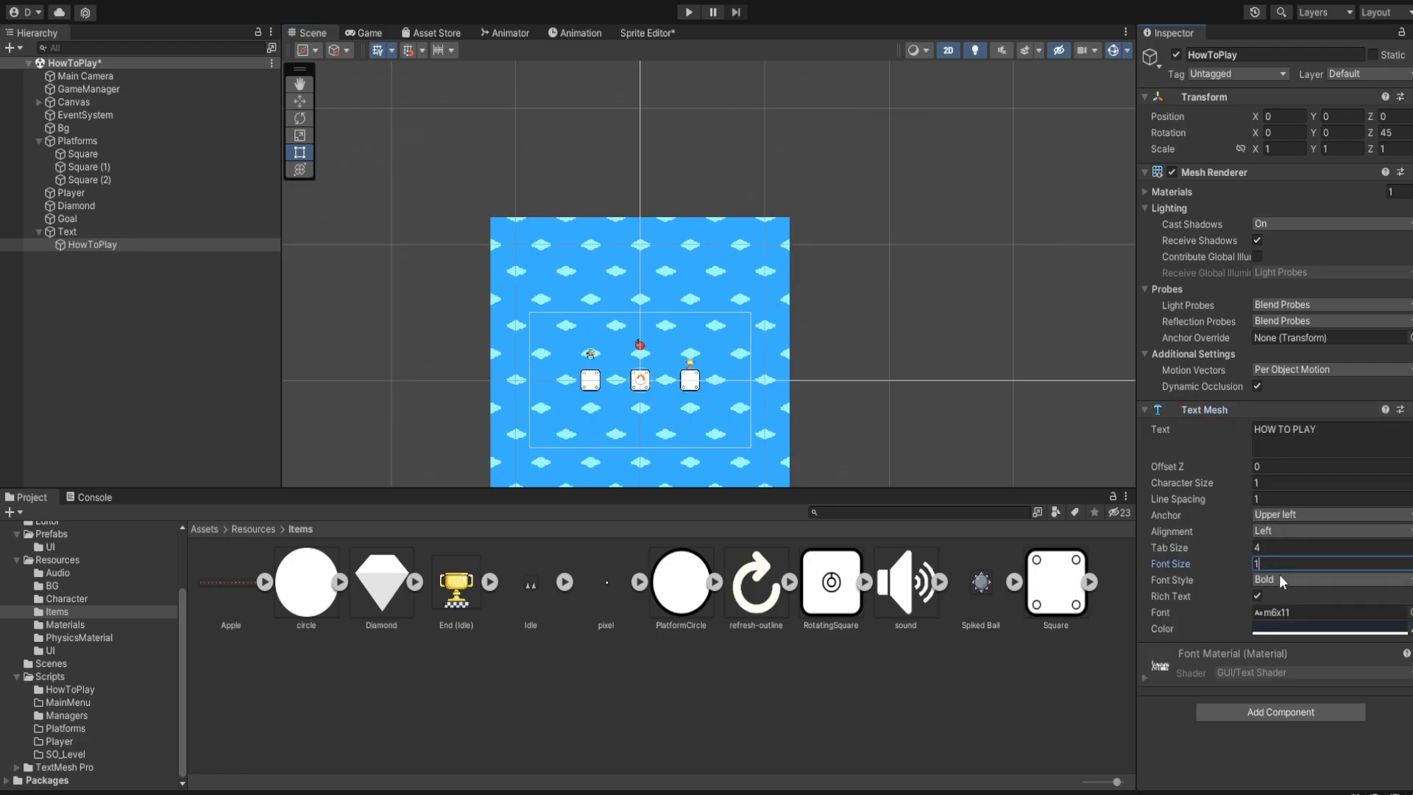
Step: Try font size 12 on the HOW TO PLAY text, check it against the scene, and set the size to 64
{"action": "type", "text": "2"}
{"action": "scroll", "coordinate": [662, 375], "scroll_direction": "up", "scroll_amount": 2}
{"action": "scroll", "coordinate": [638, 351], "scroll_direction": "up", "scroll_amount": 5}
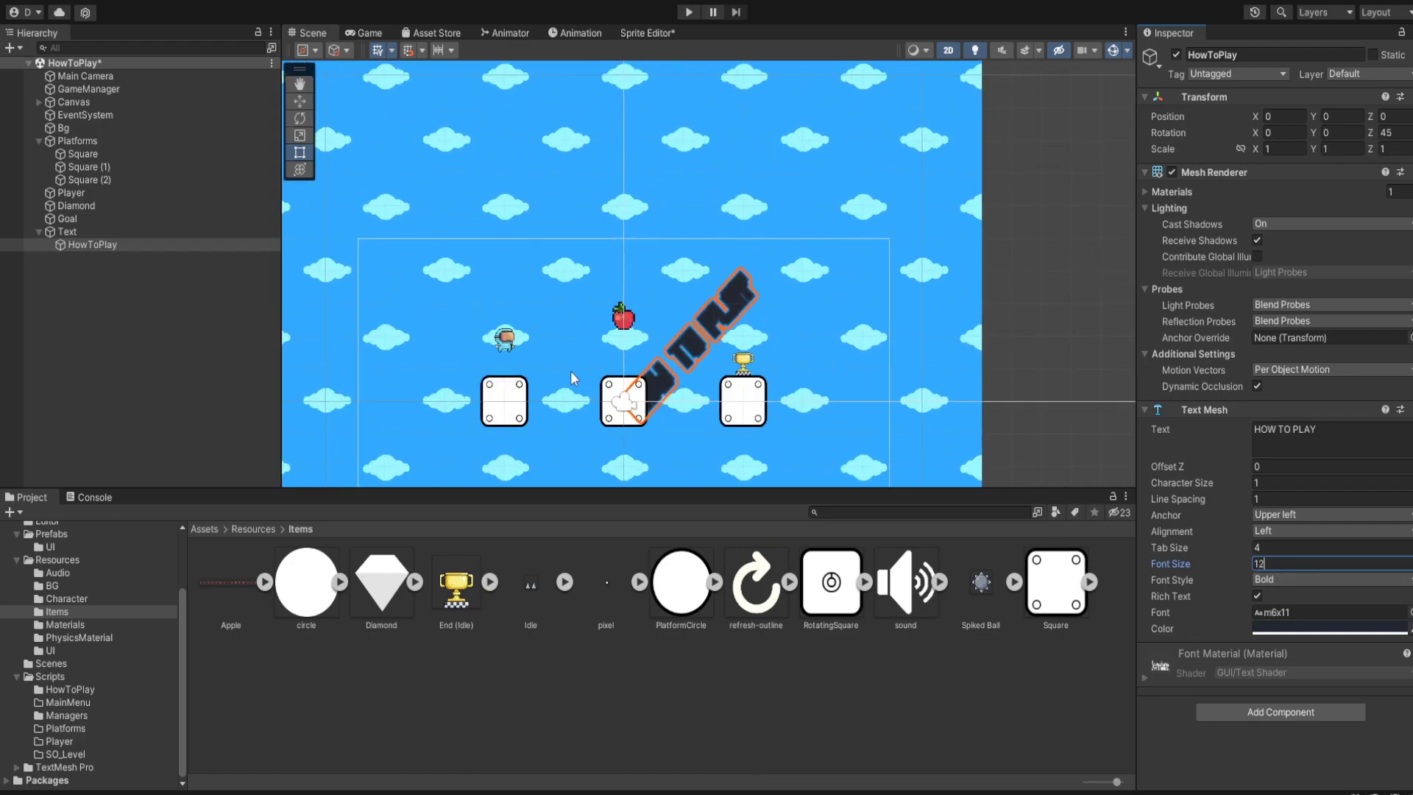
{"action": "scroll", "coordinate": [724, 349], "scroll_direction": "down", "scroll_amount": 4}
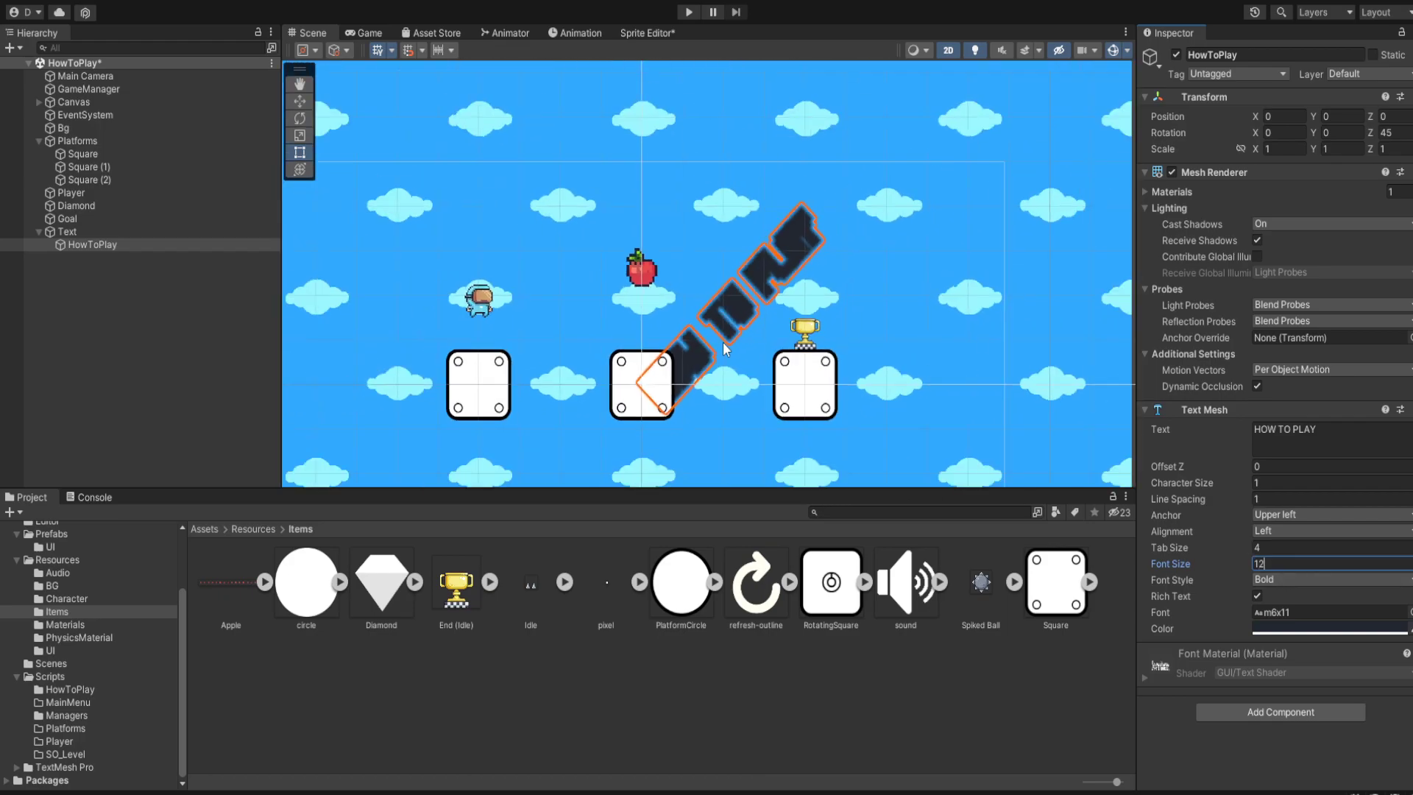
{"action": "scroll", "coordinate": [712, 317], "scroll_direction": "down", "scroll_amount": 2}
{"action": "scroll", "coordinate": [712, 317], "scroll_direction": "down", "scroll_amount": 2}
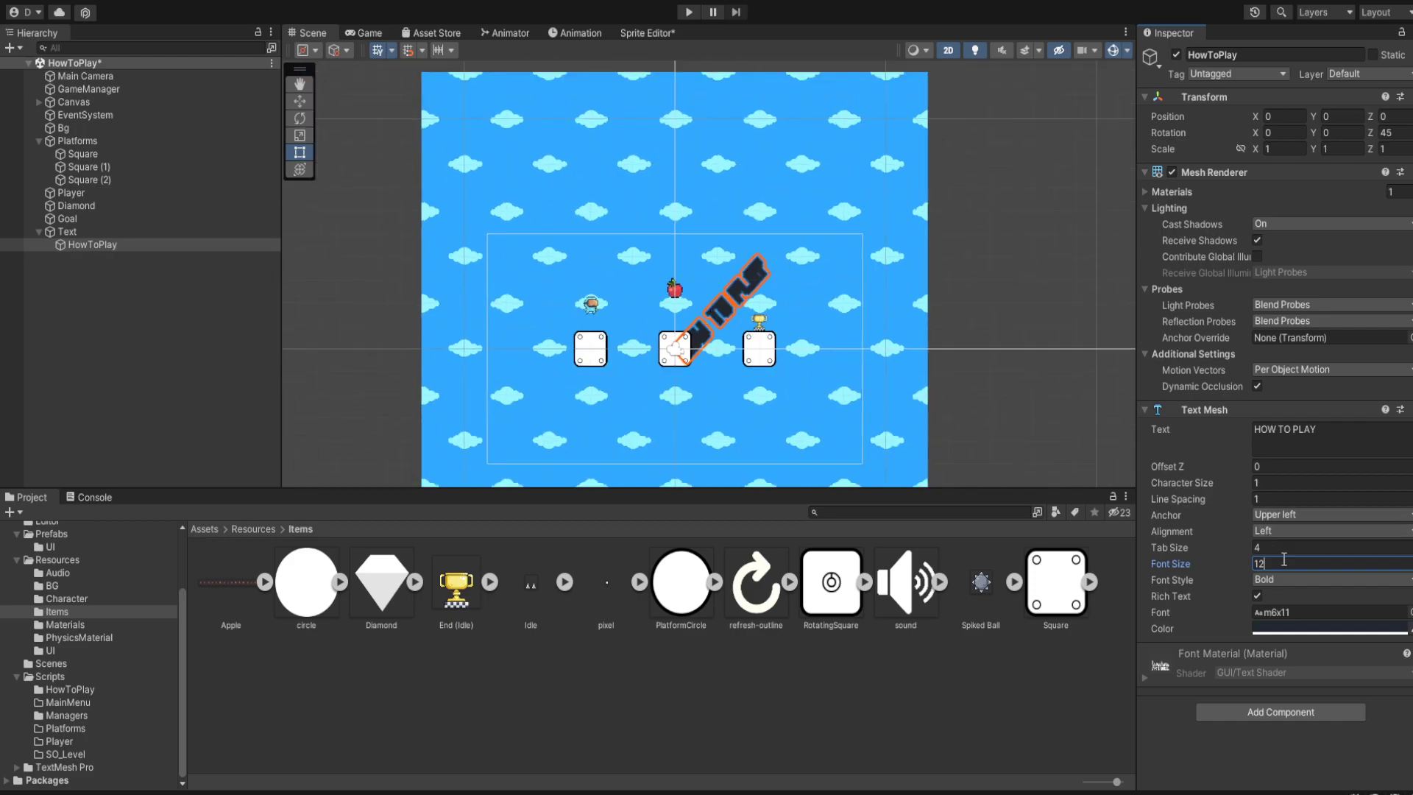
{"action": "type", "text": "64"}
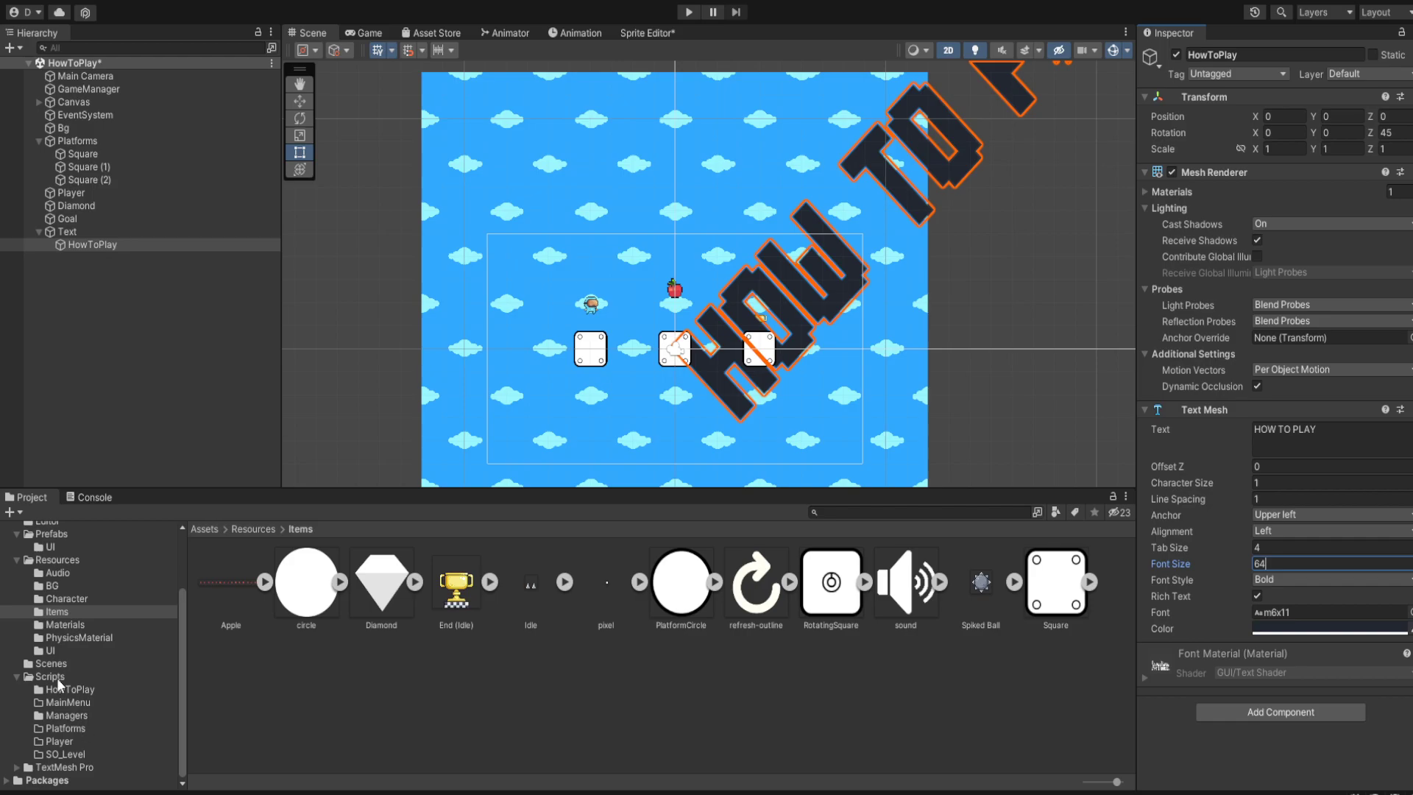
Step: Set the sampling point size of the m6x11 SDF font asset in the Materials folder to 252 and apply it
{"action": "left_click", "coordinate": [62, 625]}
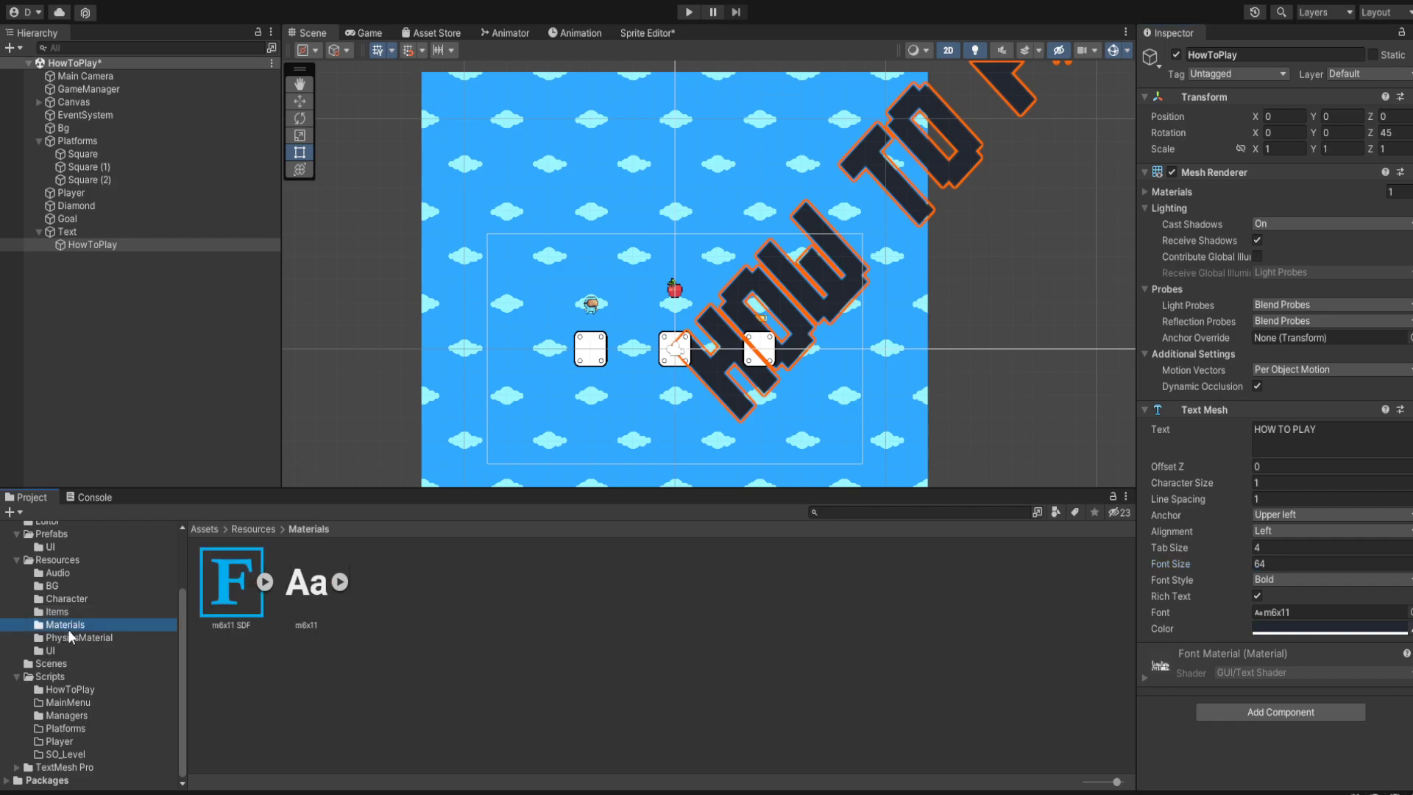
{"action": "left_click", "coordinate": [220, 596]}
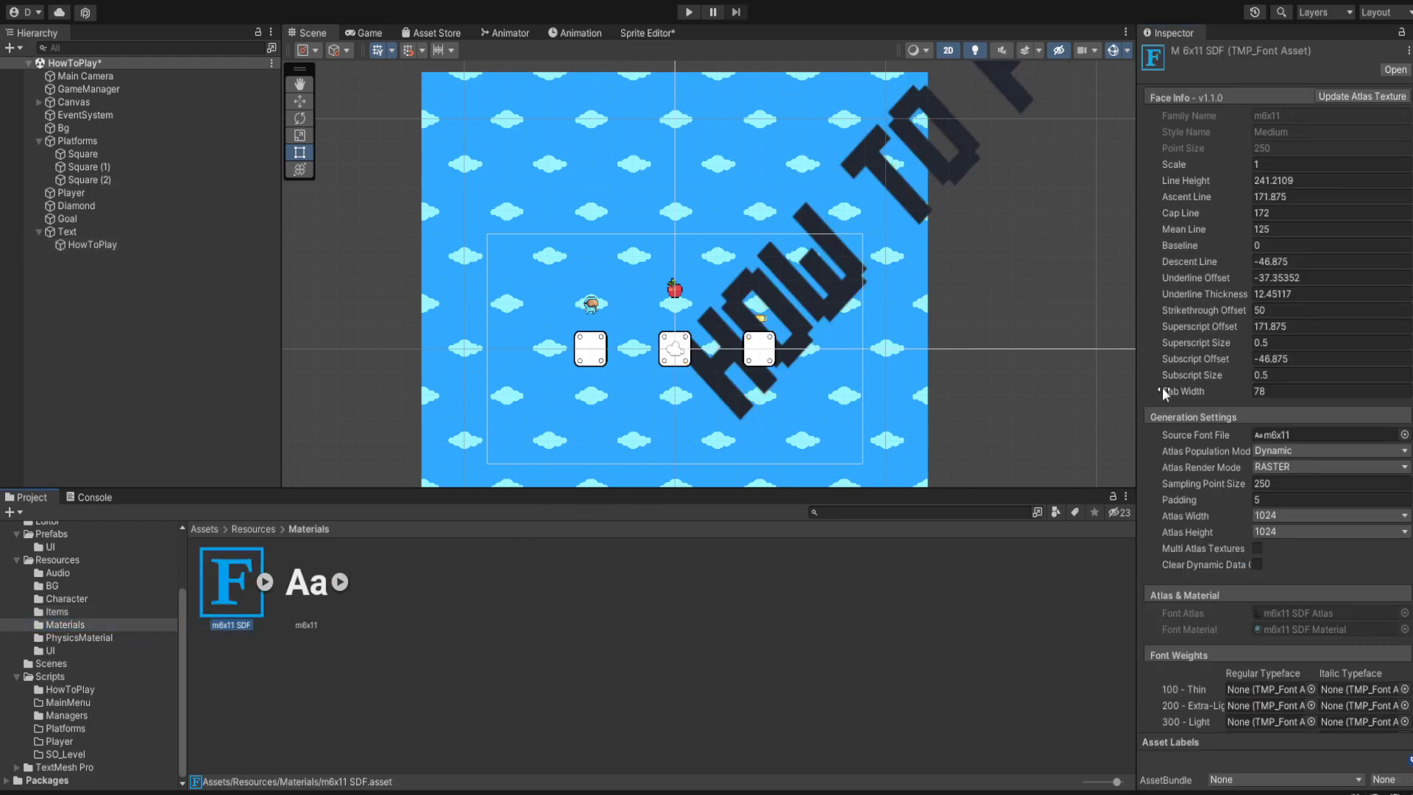
{"action": "left_click_drag", "start_coordinate": [1239, 478], "coordinate": [1122, 478]}
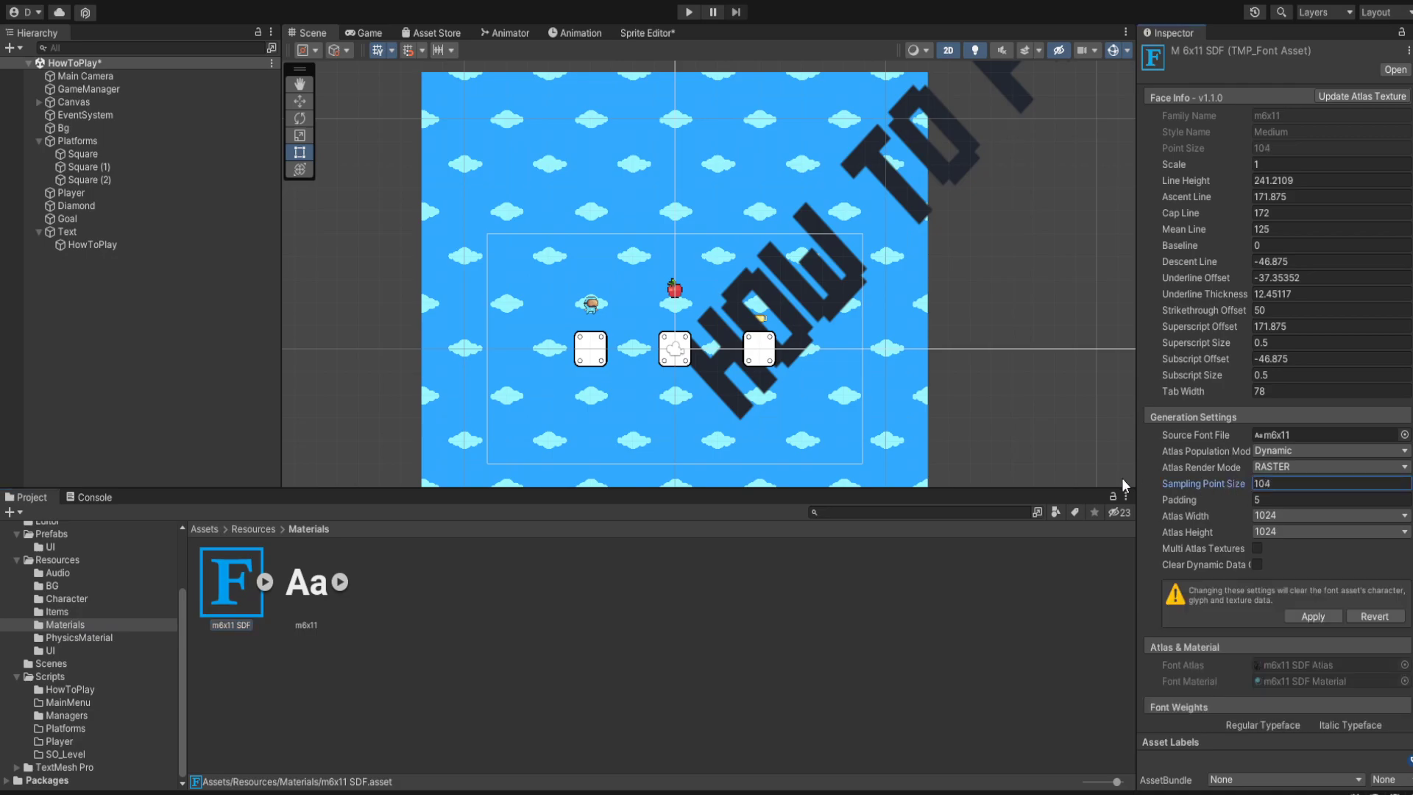
{"action": "left_click", "coordinate": [1308, 616]}
{"action": "left_click_drag", "start_coordinate": [1242, 489], "coordinate": [1396, 496]}
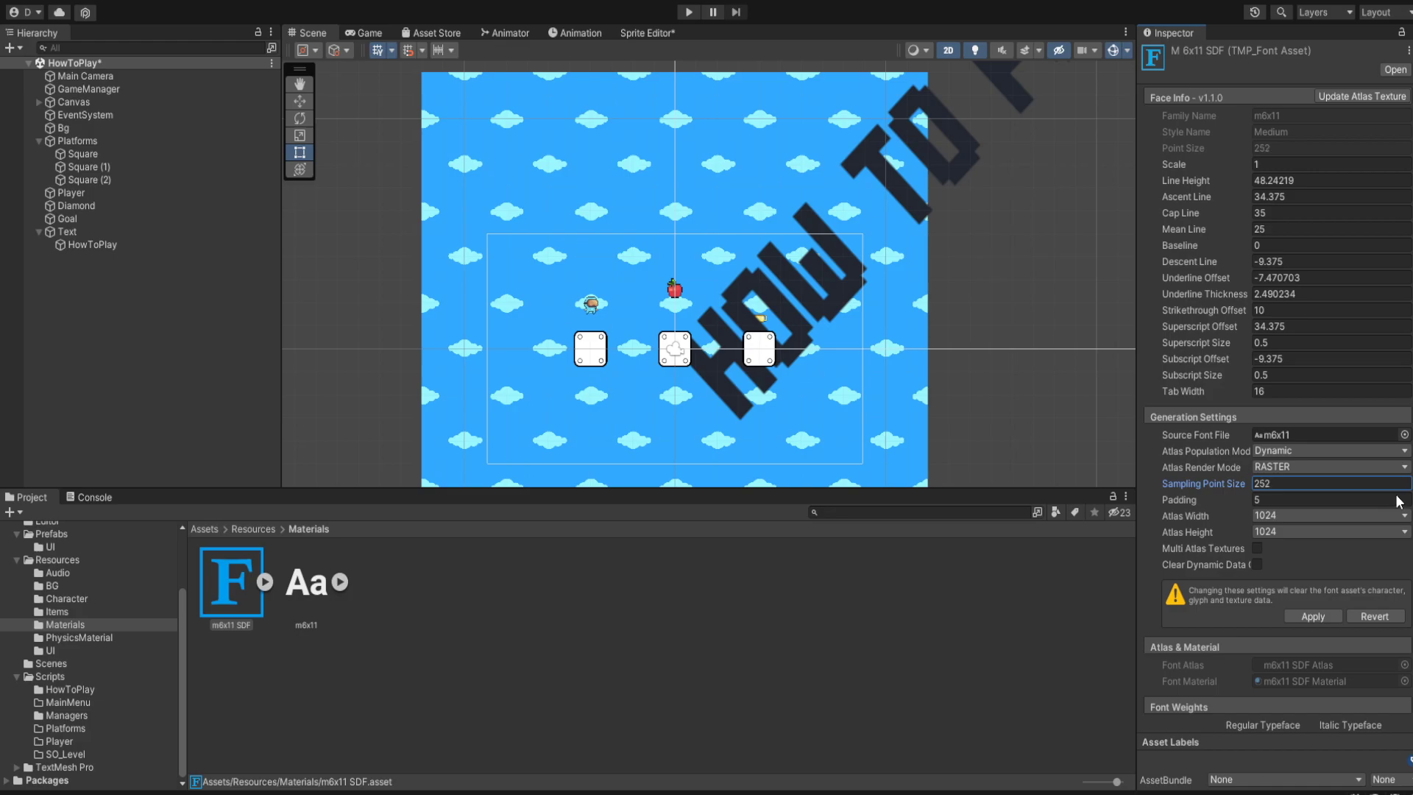
{"action": "left_click", "coordinate": [1324, 614]}
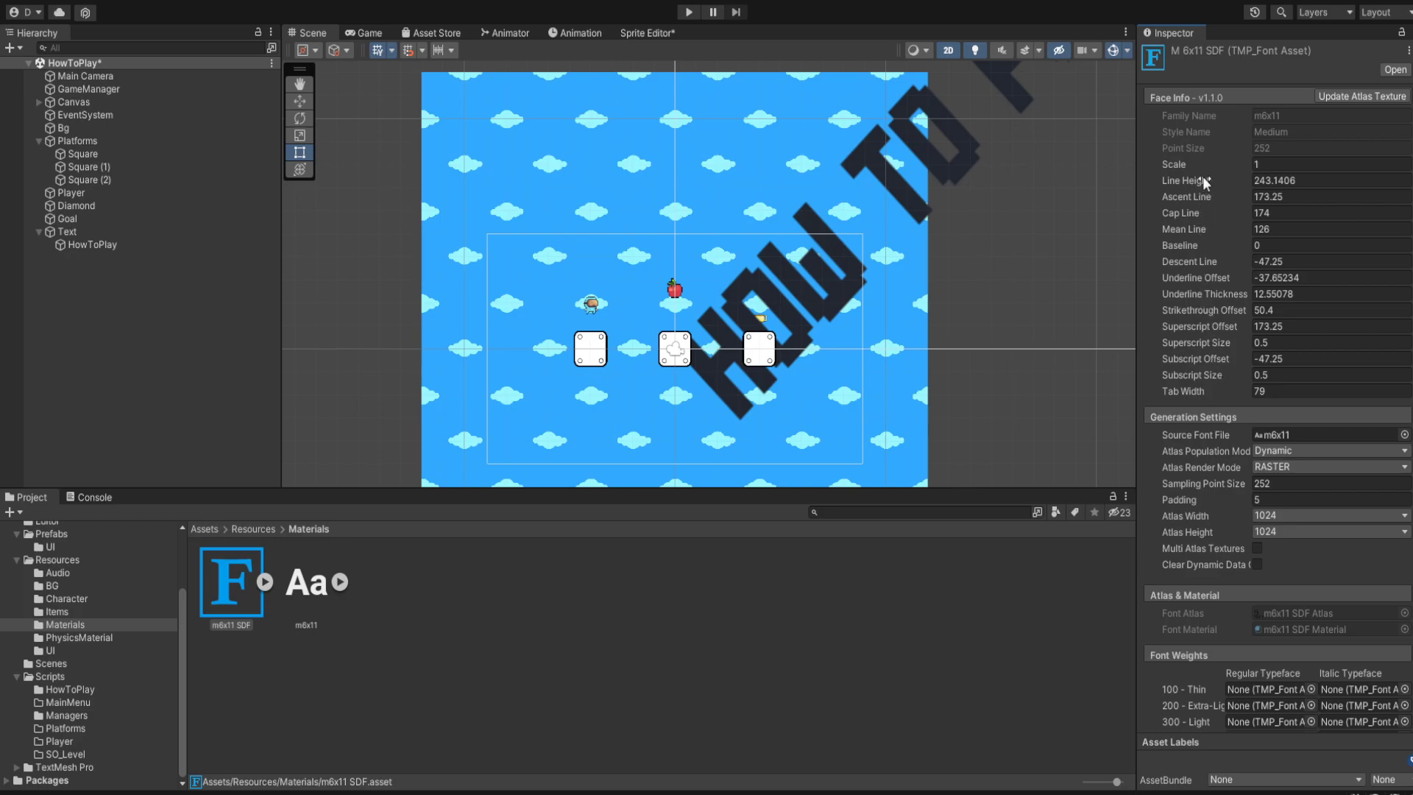
{"action": "left_click_drag", "start_coordinate": [1198, 161], "coordinate": [1143, 180]}
{"action": "left_click_drag", "start_coordinate": [1295, 194], "coordinate": [1132, 198]}
{"action": "scroll", "coordinate": [1286, 524], "scroll_direction": "down", "scroll_amount": 3}
{"action": "scroll", "coordinate": [1286, 524], "scroll_direction": "down", "scroll_amount": 1}
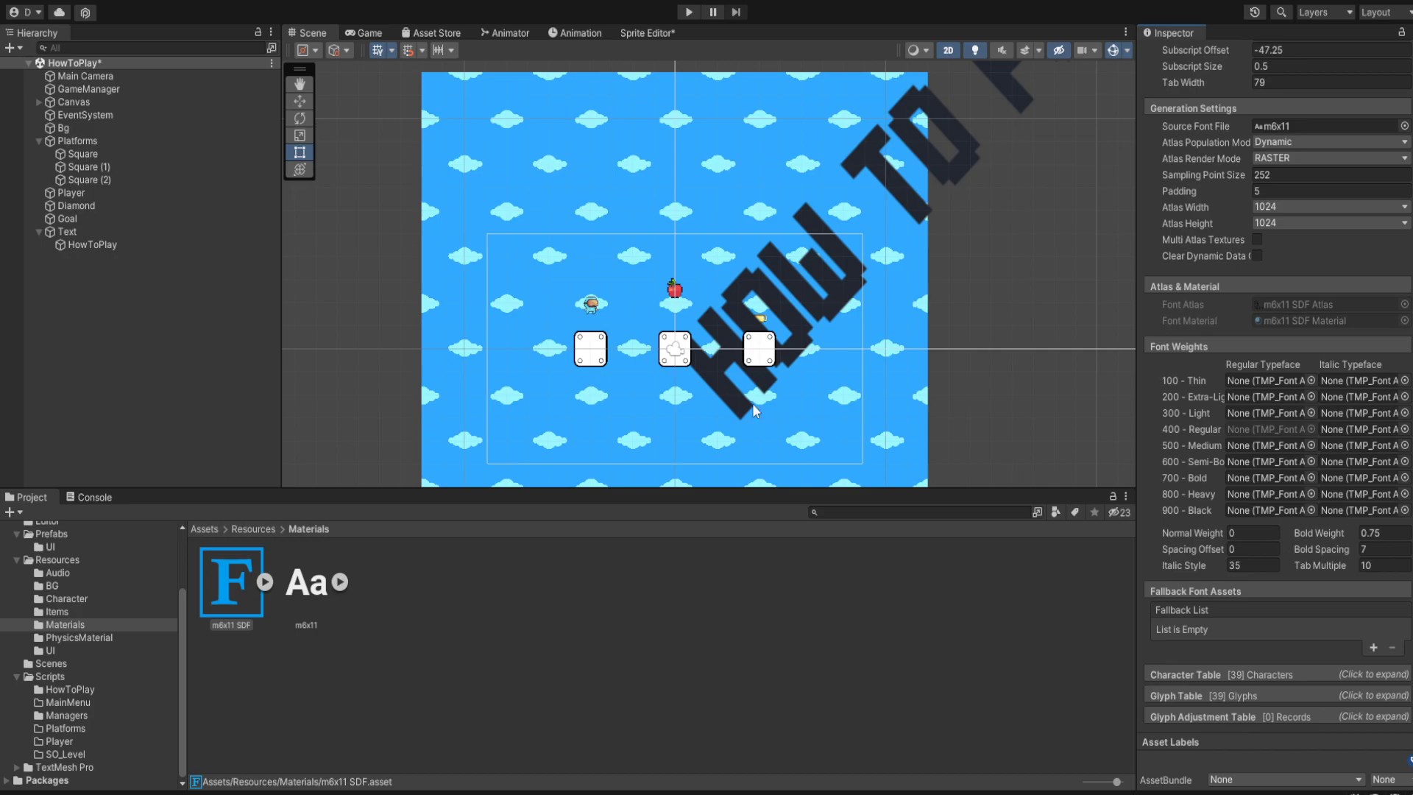
Step: Select the HOW TO PLAY text in the scene and scale it uniformly to 0.2 with linked proportions
{"action": "scroll", "coordinate": [854, 287], "scroll_direction": "down", "scroll_amount": 5}
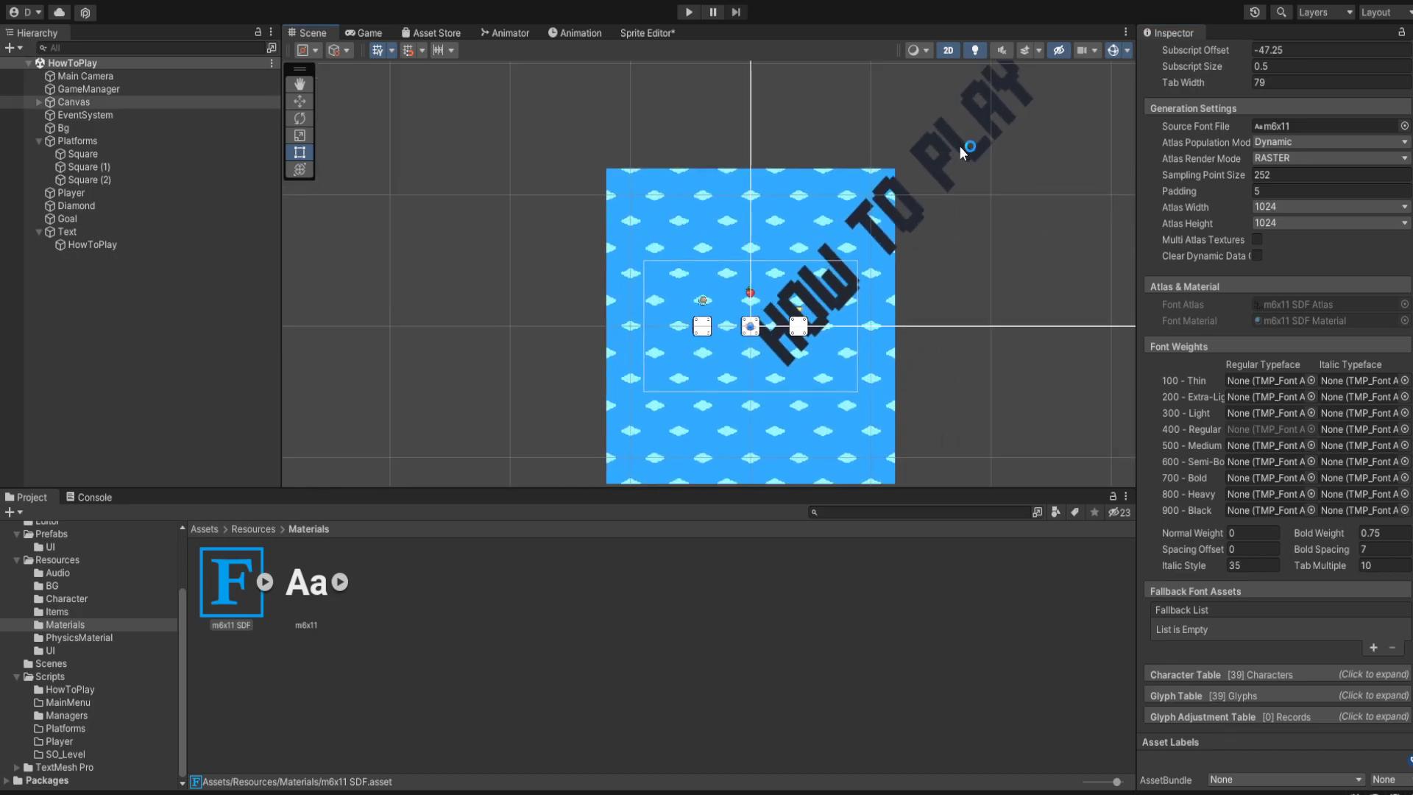
{"action": "left_click", "coordinate": [959, 146]}
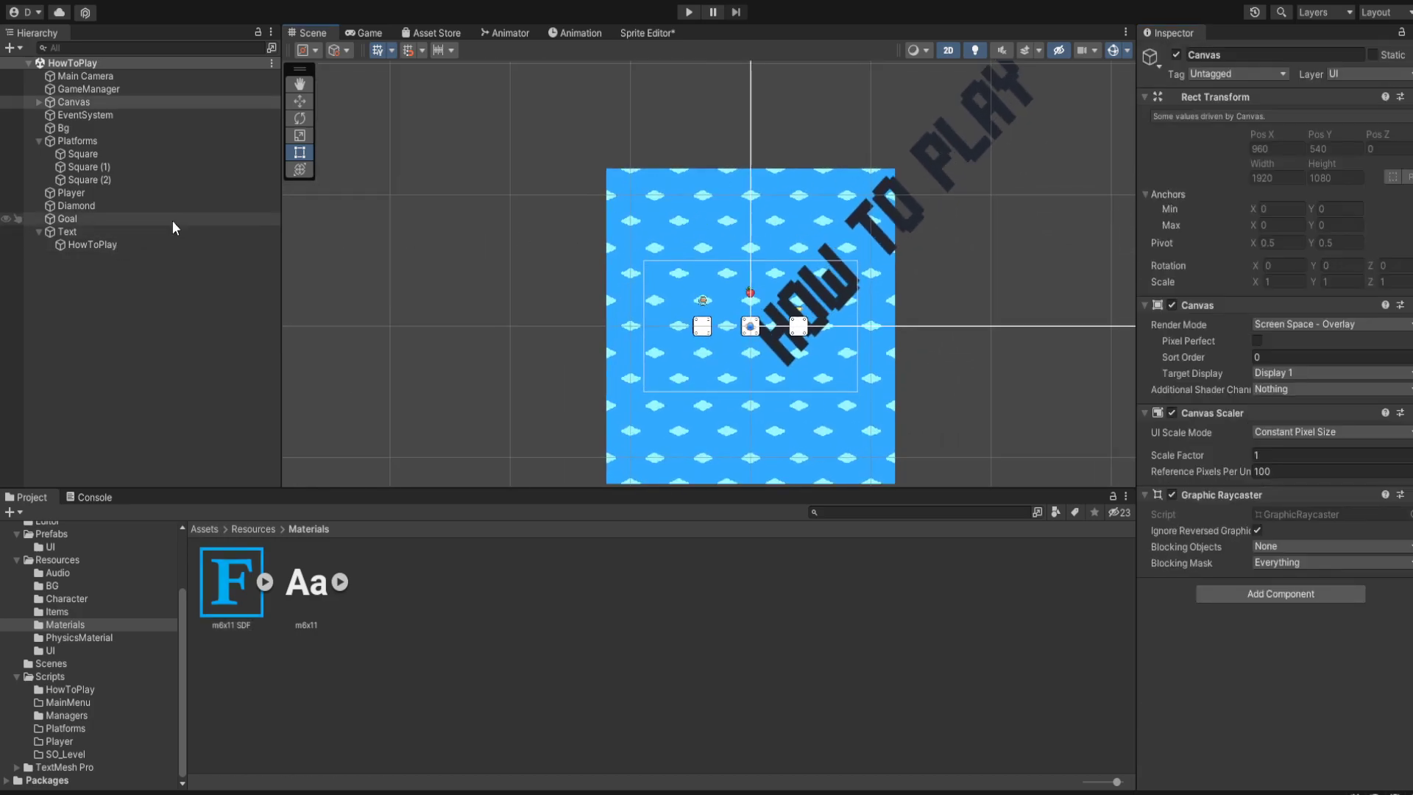
{"action": "left_click", "coordinate": [985, 134]}
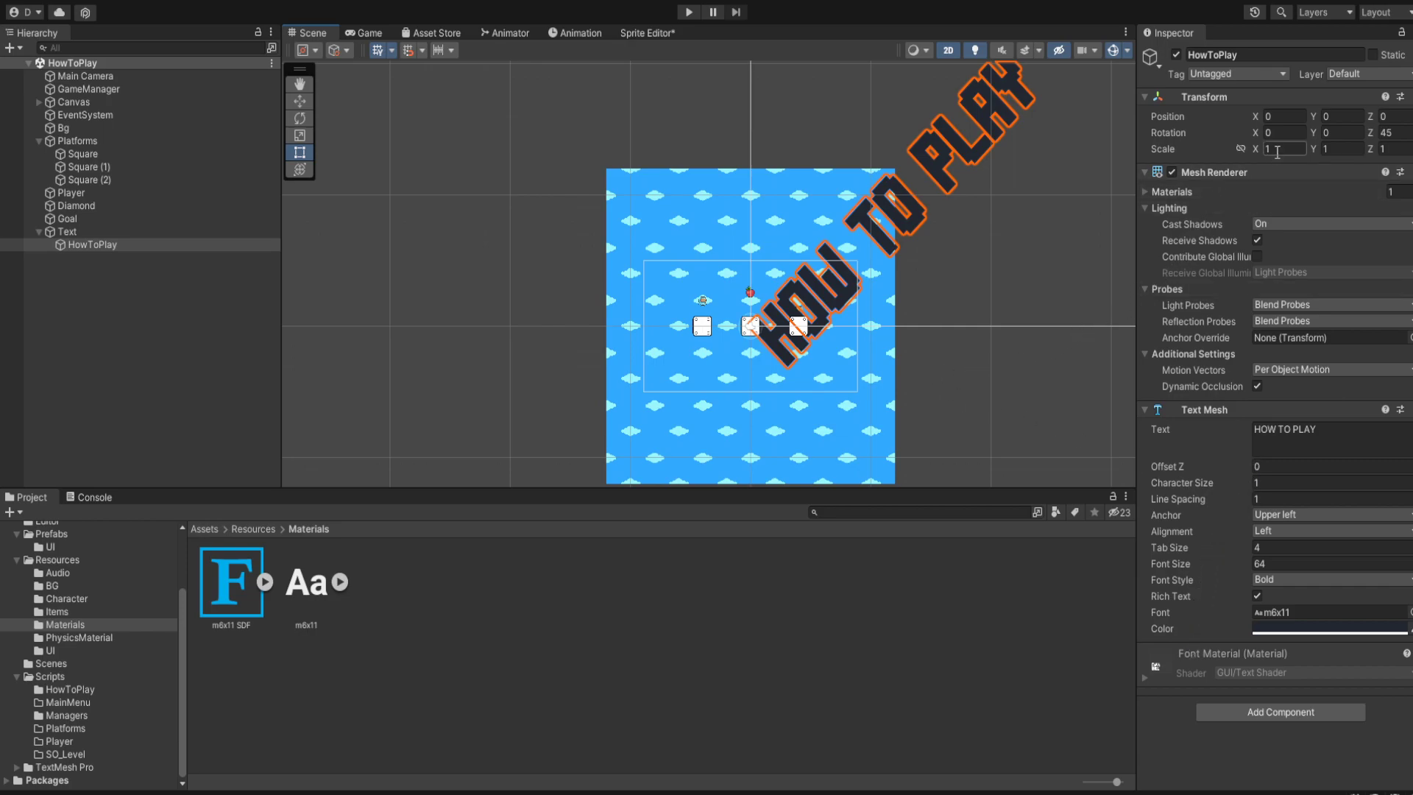
{"action": "left_click", "coordinate": [1241, 149]}
{"action": "mouse_move", "coordinate": [1254, 150]}
{"action": "left_mouse_down"}
{"action": "mouse_move", "coordinate": [1196, 164]}
{"action": "mouse_move", "coordinate": [1238, 162]}
{"action": "left_mouse_up"}
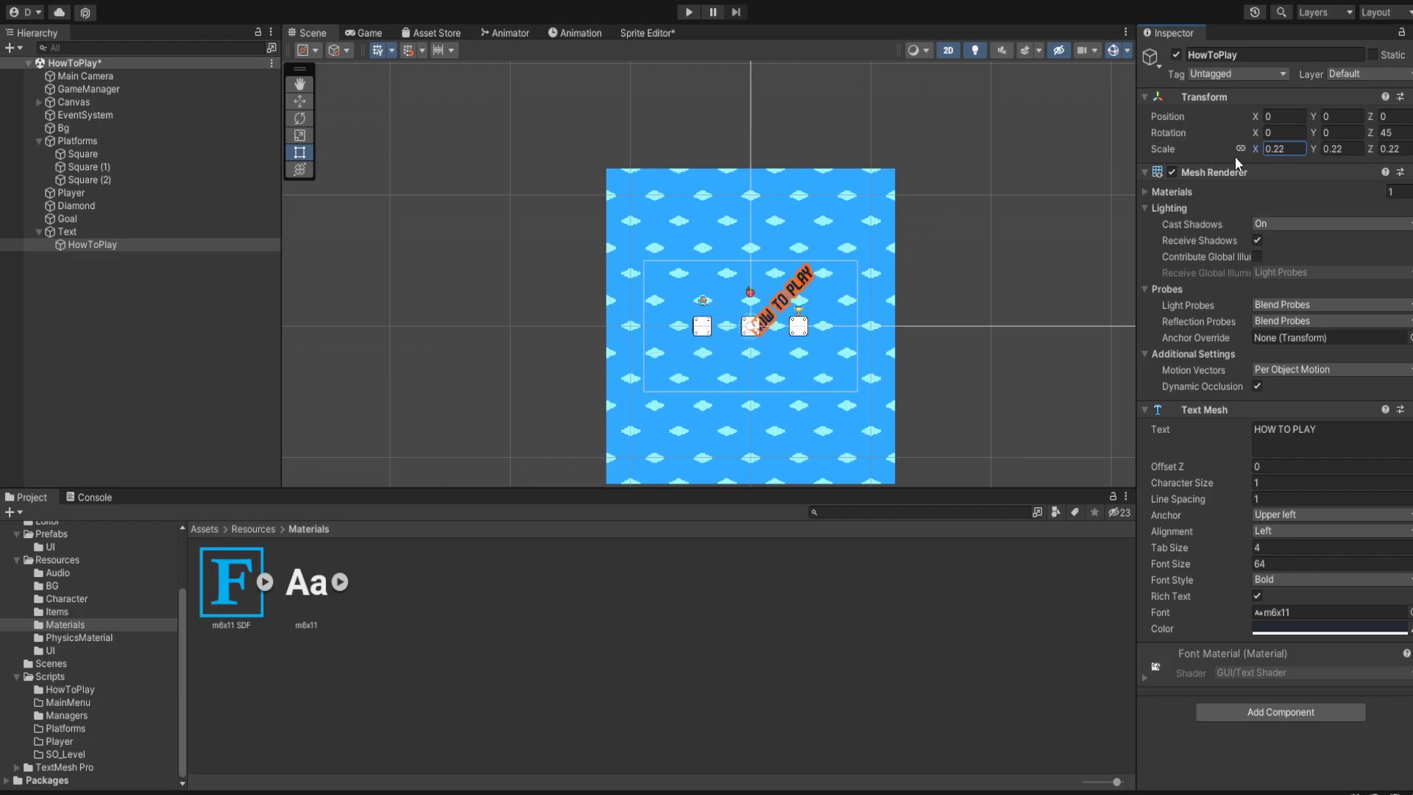
{"action": "left_click", "coordinate": [1288, 149]}
{"action": "type", "text": "0.2"}
{"action": "scroll", "coordinate": [772, 329], "scroll_direction": "up", "scroll_amount": 3}
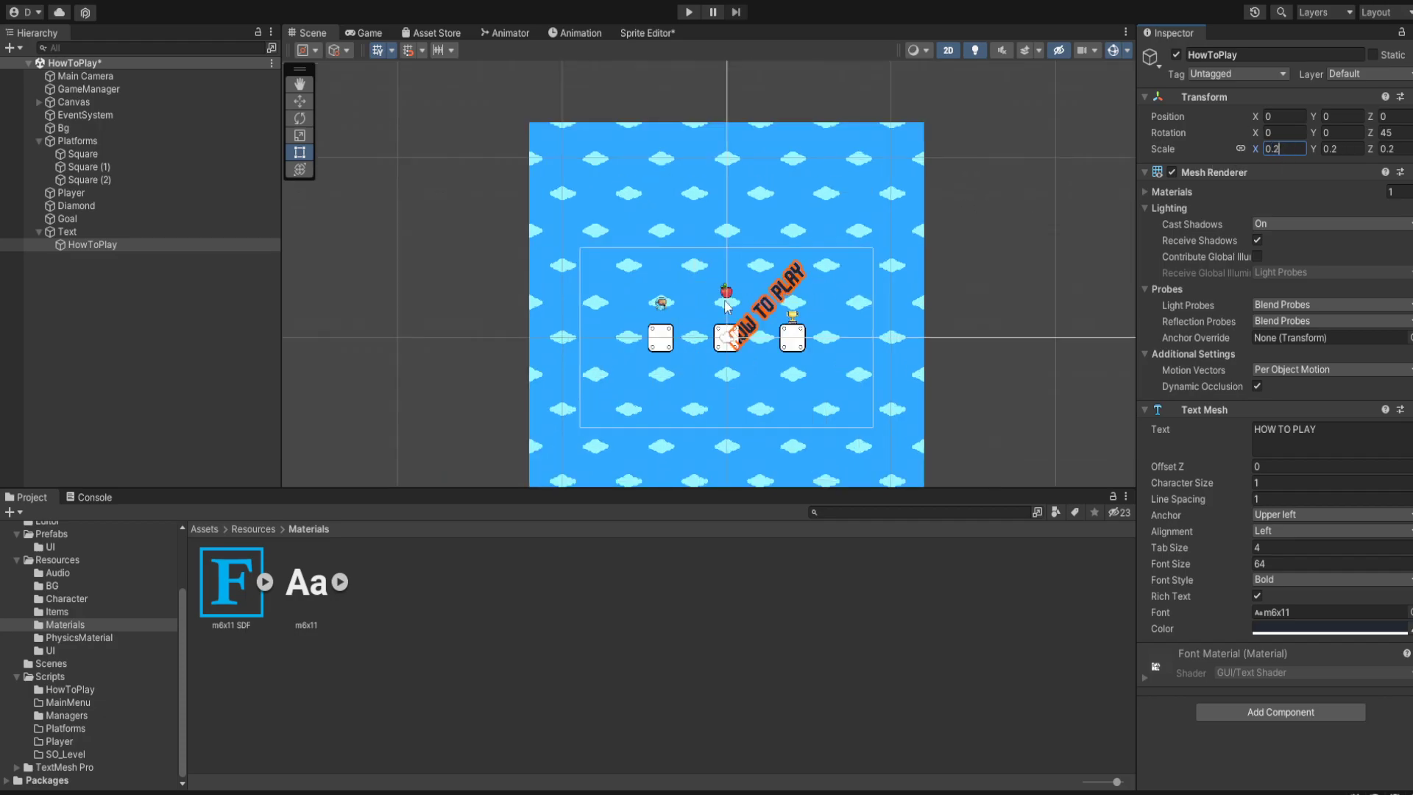
Step: Show the Game view and set the HOW TO PLAY text's character size to 0.31
{"action": "left_click", "coordinate": [368, 33]}
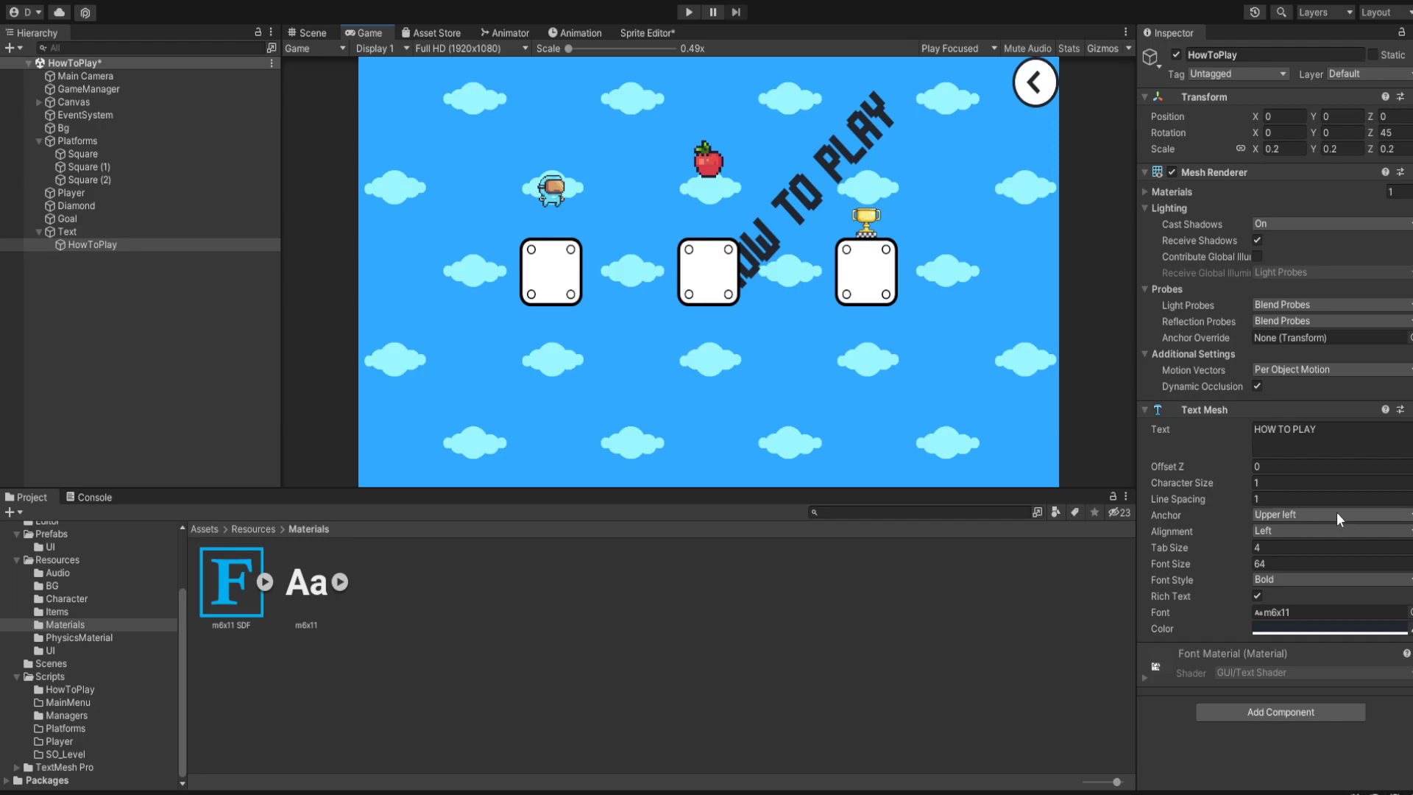
{"action": "left_click", "coordinate": [1260, 483]}
{"action": "type", "text": "1.57"}
{"action": "key", "text": "BackSpace"}
{"action": "key", "text": "BackSpace"}
{"action": "key", "text": "BackSpace"}
{"action": "key", "text": "BackSpace"}
{"action": "type", "text": "0.31"}
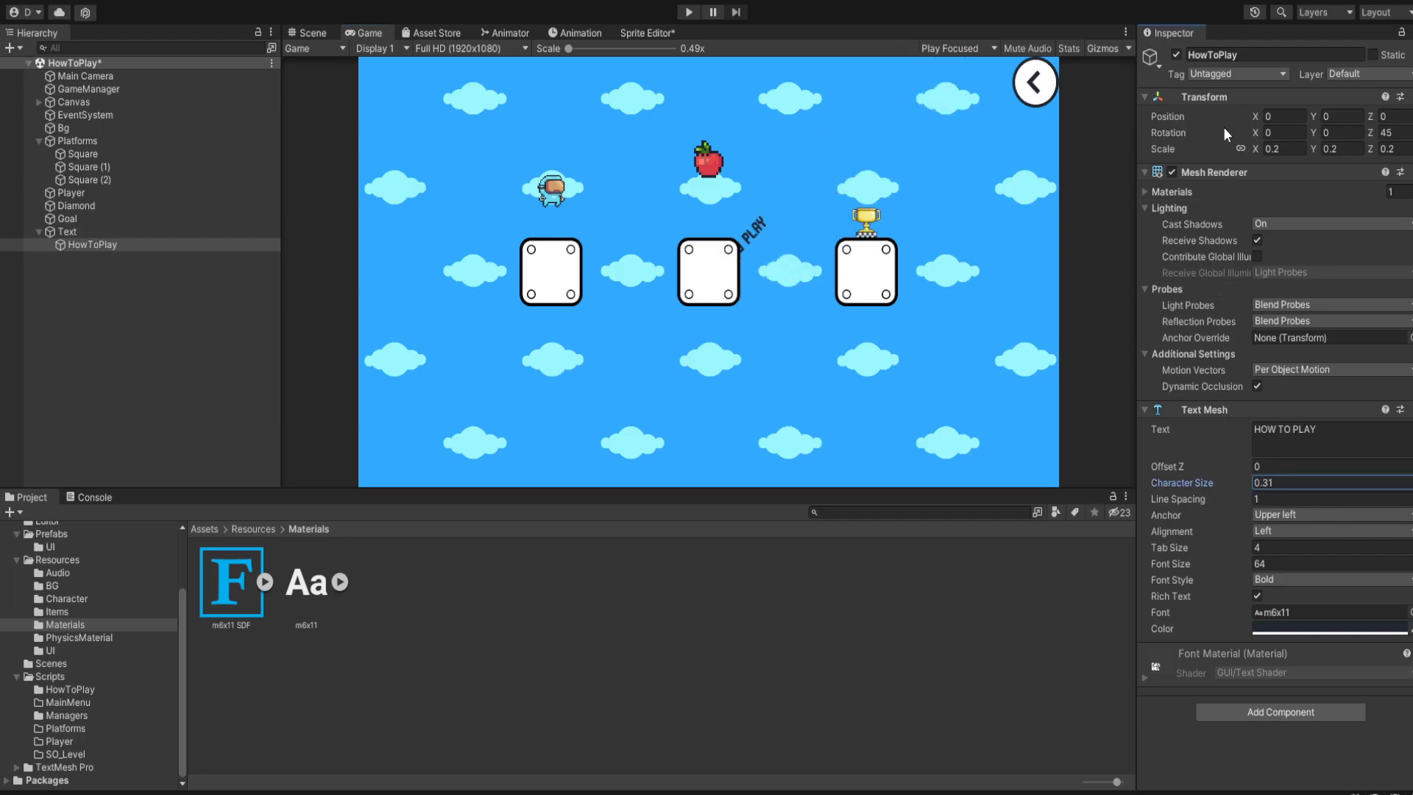
Step: Set the HOW TO PLAY text's uniform scale to 1 and its character size to 0.15
{"action": "left_click", "coordinate": [1277, 148]}
{"action": "type", "text": "1"}
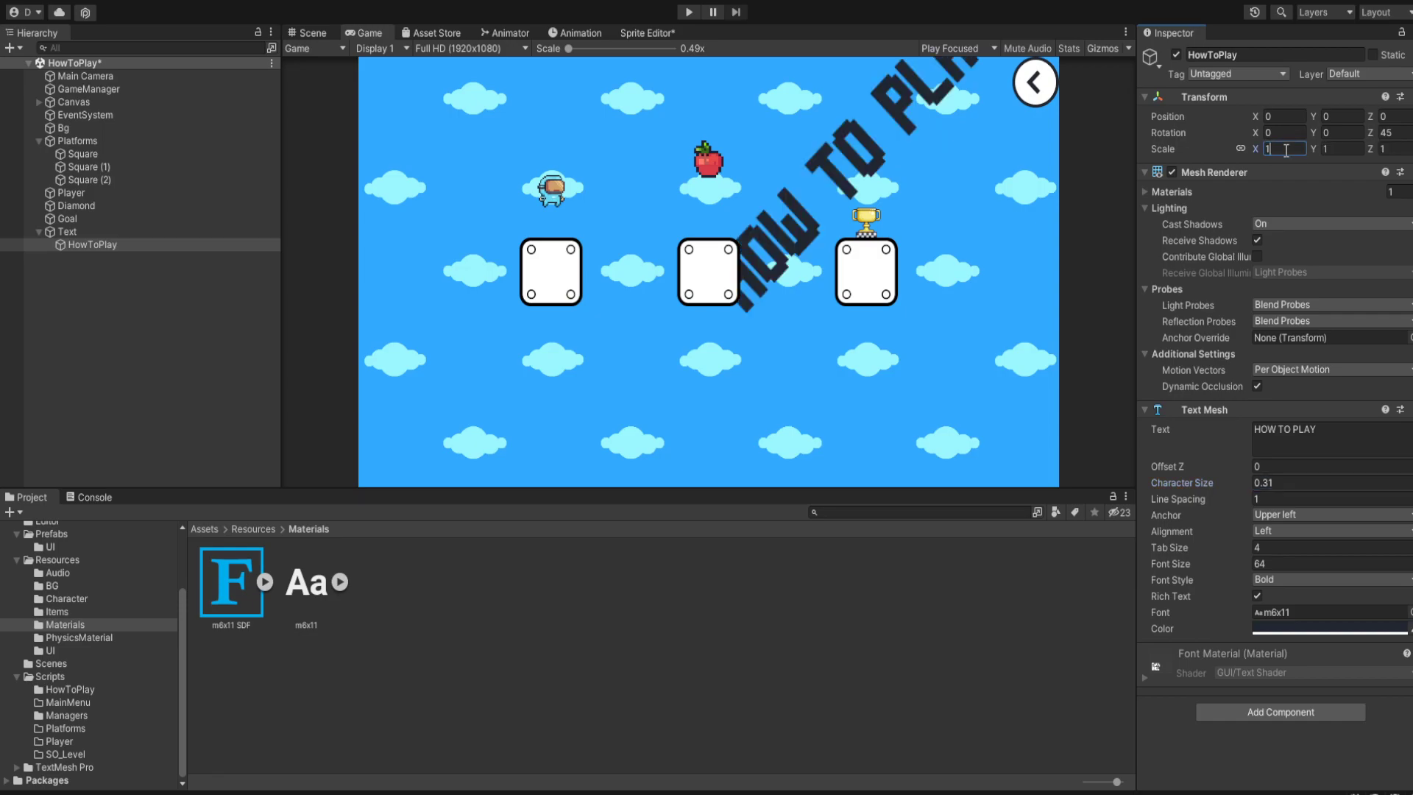
{"action": "left_click_drag", "start_coordinate": [1245, 484], "coordinate": [1233, 485]}
{"action": "left_click", "coordinate": [1293, 481]}
{"action": "type", "text": "0.1"}
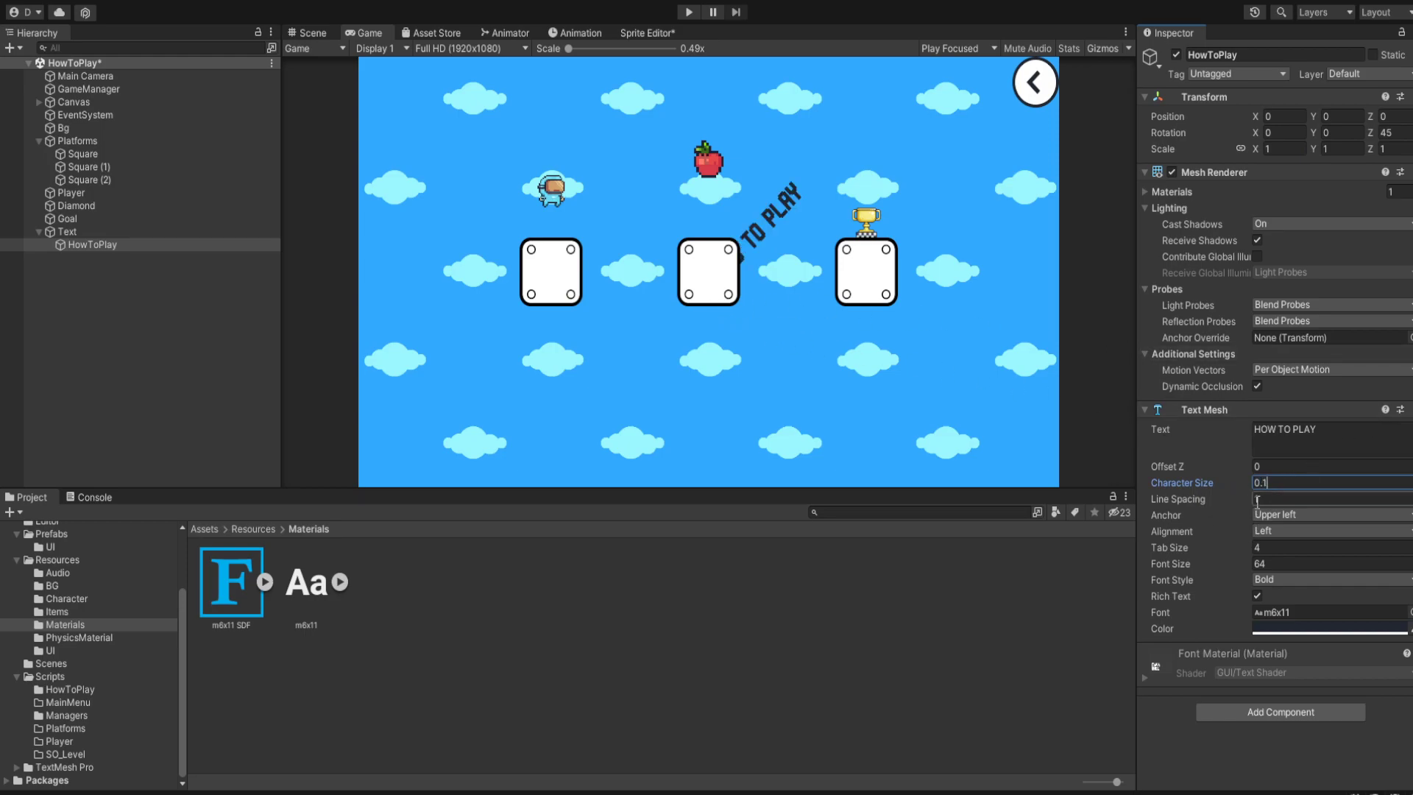
{"action": "type", "text": "5"}
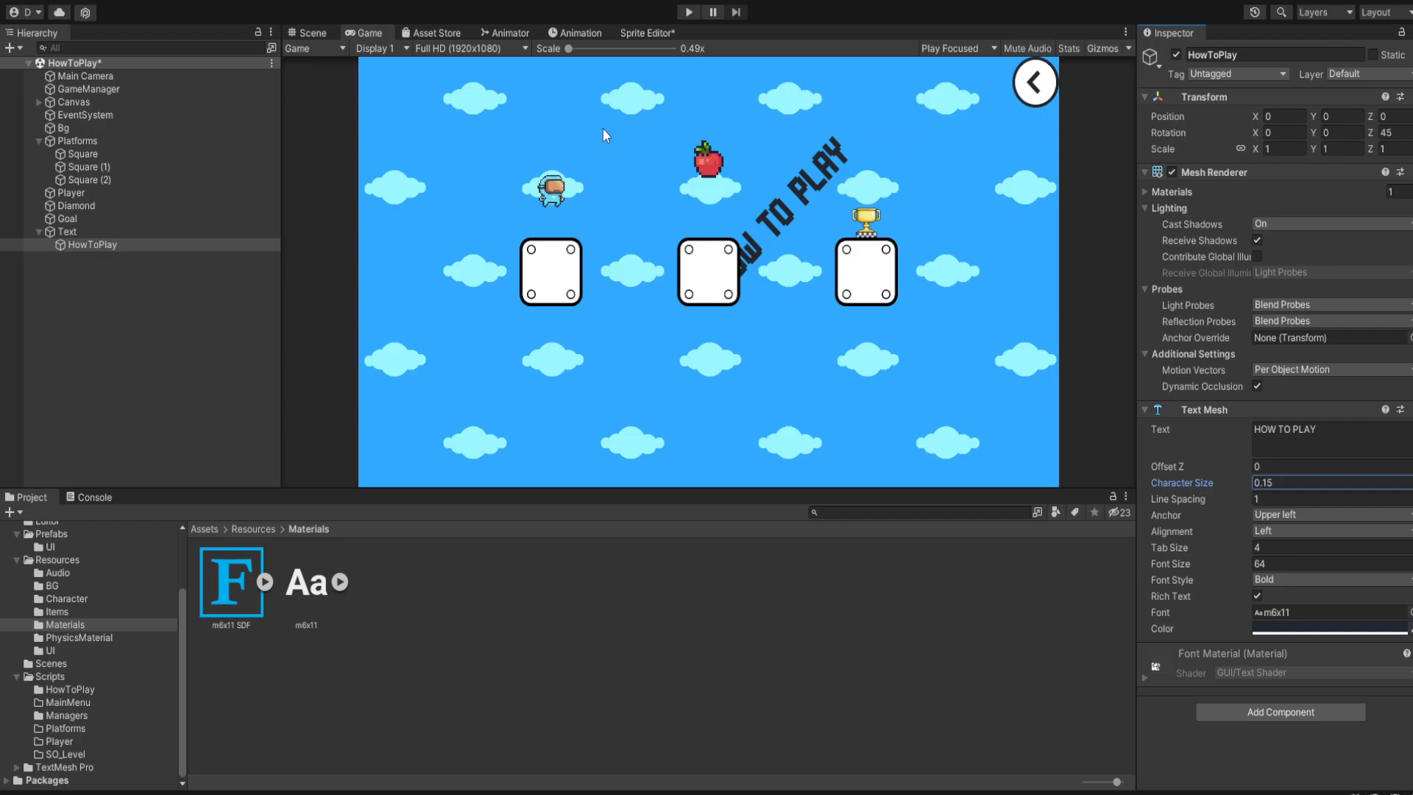
Step: Move the HOW TO PLAY text above the player, to position X -4.59, Y 2.74
{"action": "left_click_drag", "start_coordinate": [1255, 116], "coordinate": [1045, 136]}
{"action": "mouse_move", "coordinate": [1315, 126]}
{"action": "left_mouse_down"}
{"action": "mouse_move", "coordinate": [1351, 132]}
{"action": "mouse_move", "coordinate": [1337, 133]}
{"action": "left_mouse_up"}
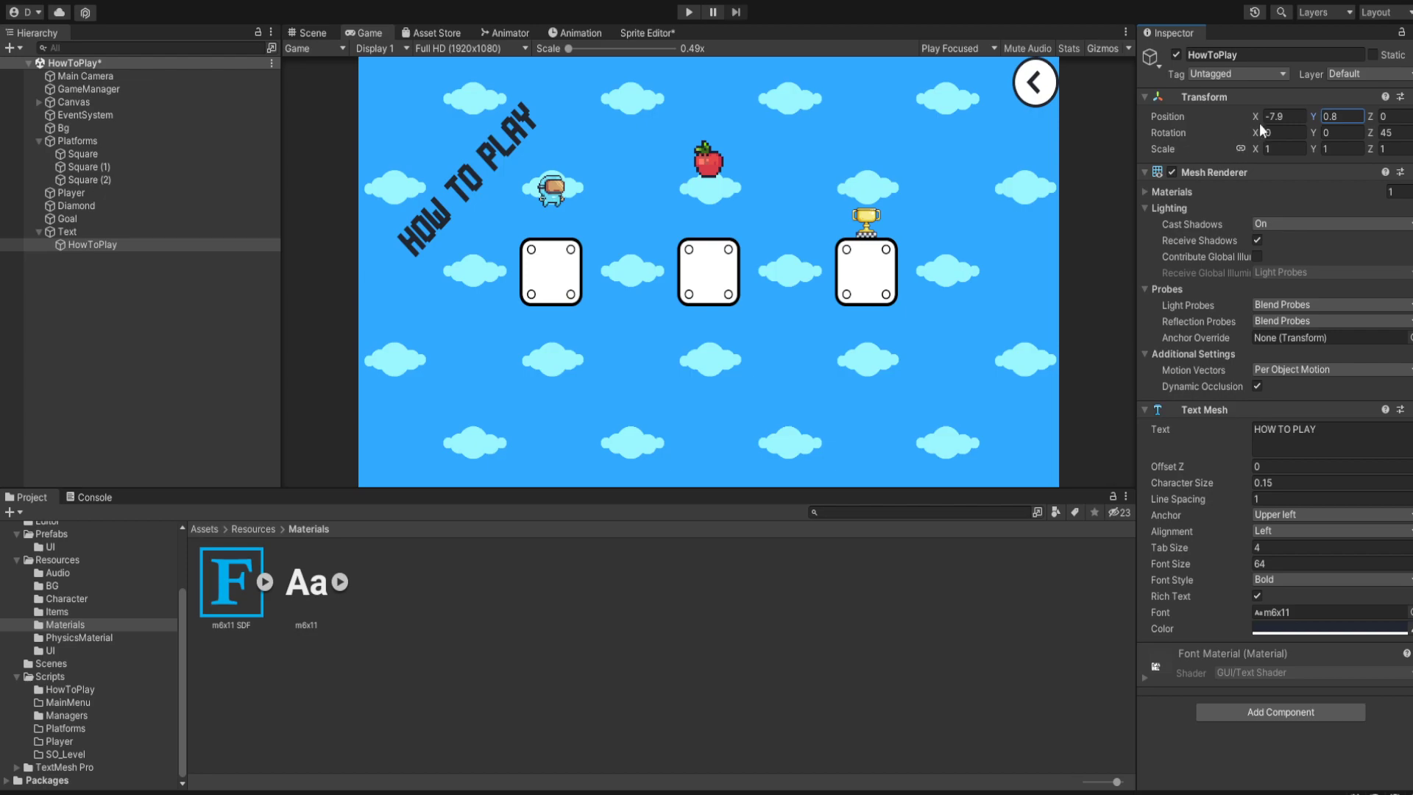
{"action": "left_click_drag", "start_coordinate": [1255, 118], "coordinate": [1341, 162]}
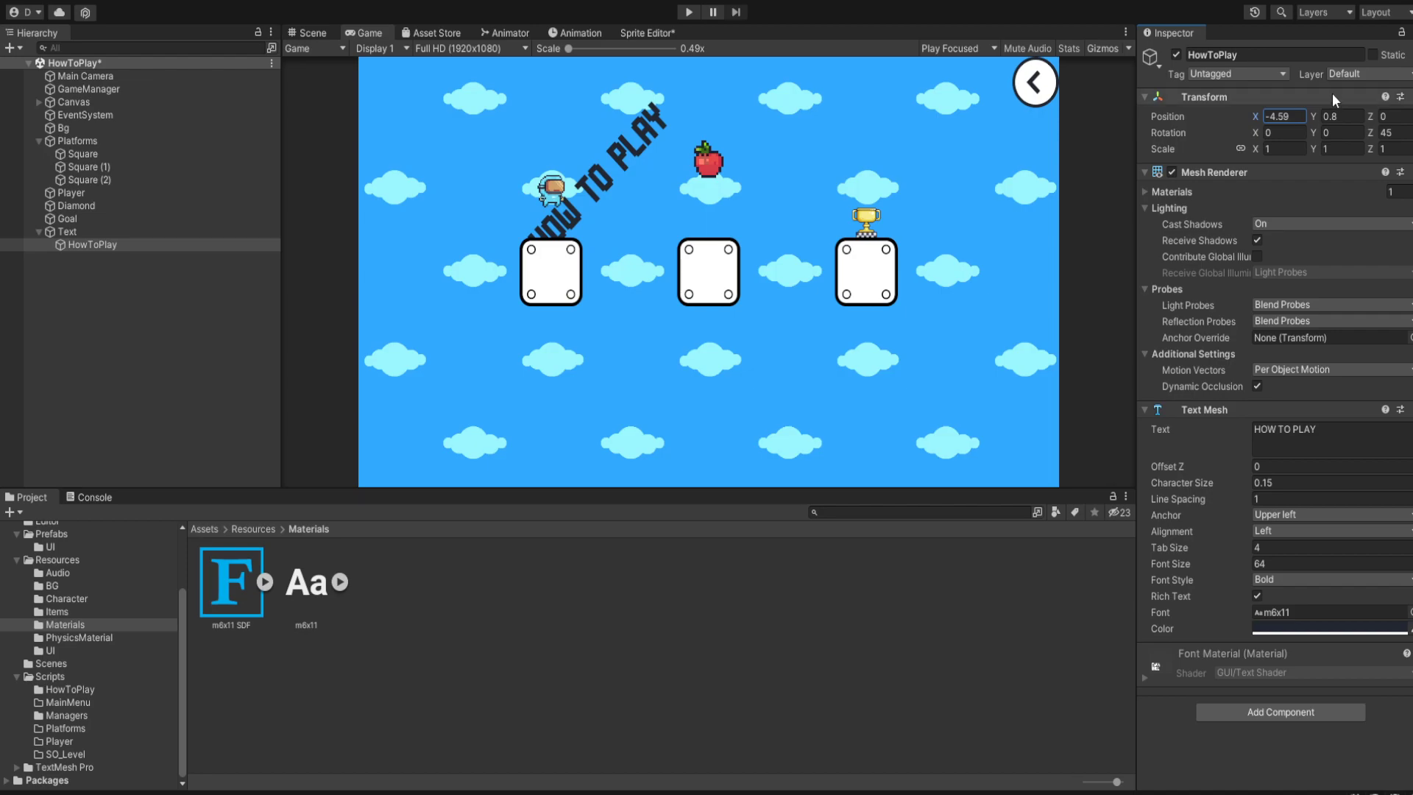
{"action": "mouse_move", "coordinate": [1314, 118]}
{"action": "left_mouse_down"}
{"action": "mouse_move", "coordinate": [1373, 130]}
{"action": "mouse_move", "coordinate": [1332, 130]}
{"action": "left_mouse_up"}
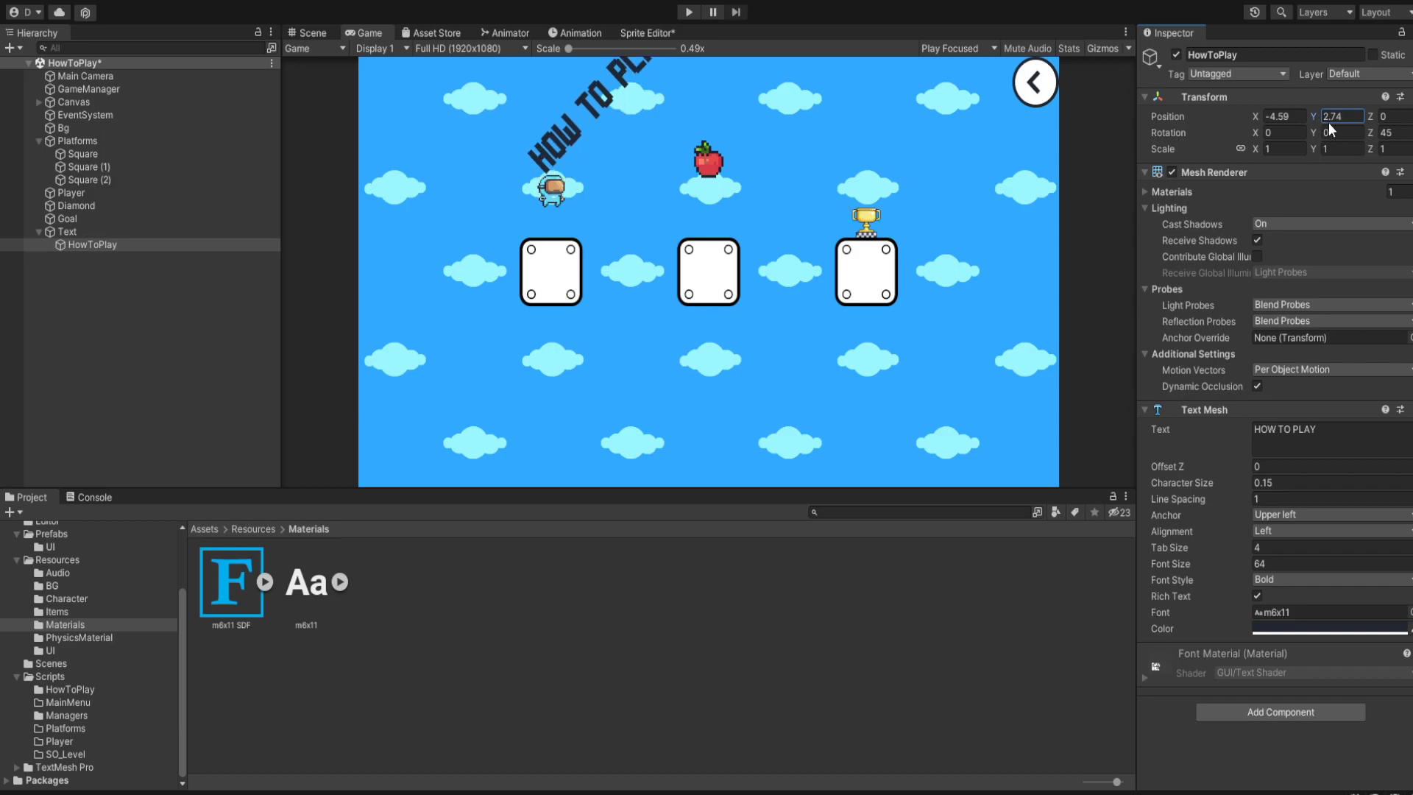
Step: Set the HOW TO PLAY text's character size to 0.12 and its position to X -7.08, Y 1.8
{"action": "mouse_move", "coordinate": [1242, 492]}
{"action": "left_mouse_down"}
{"action": "mouse_move", "coordinate": [1218, 492]}
{"action": "mouse_move", "coordinate": [1235, 488]}
{"action": "left_mouse_up"}
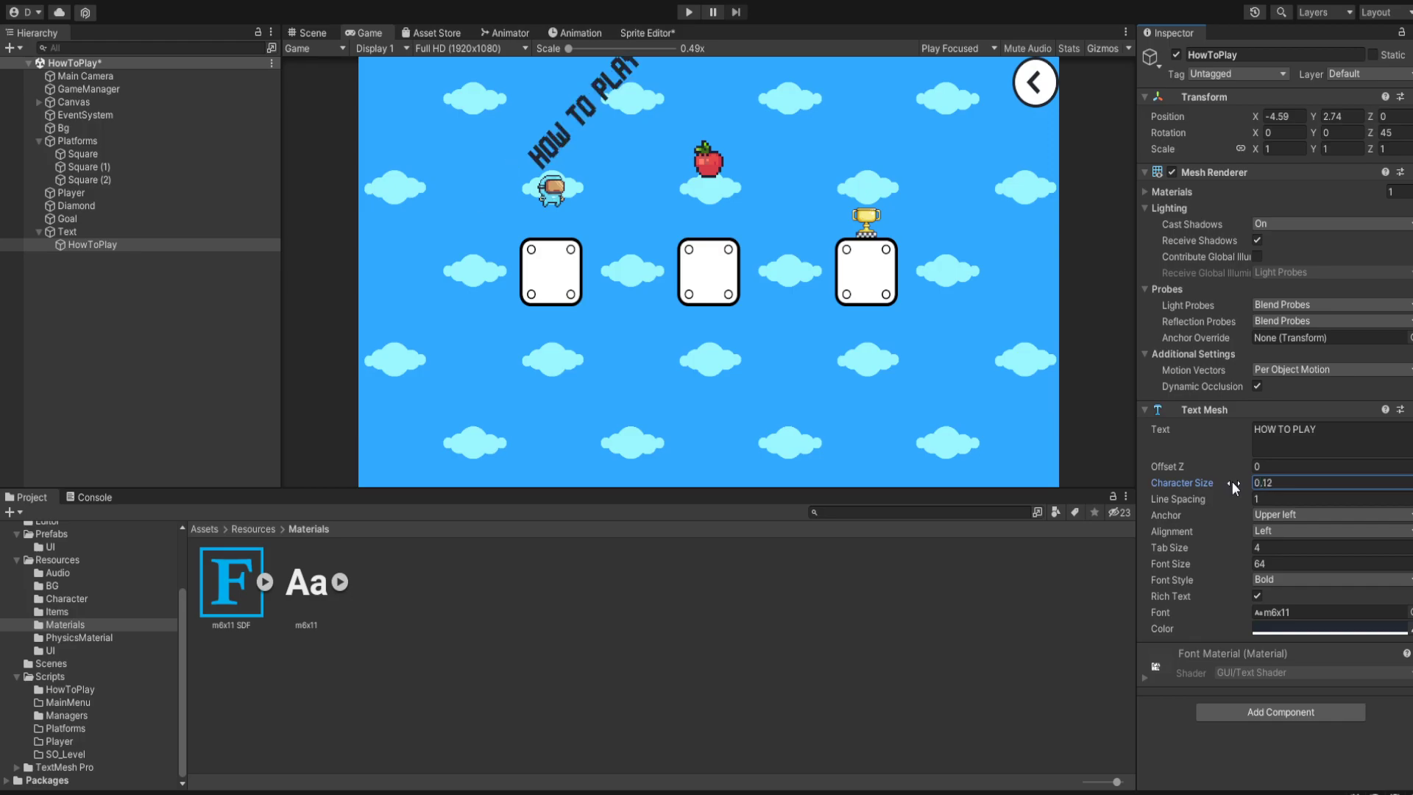
{"action": "left_click_drag", "start_coordinate": [1257, 113], "coordinate": [1195, 129]}
{"action": "mouse_move", "coordinate": [1315, 113]}
{"action": "left_mouse_down"}
{"action": "mouse_move", "coordinate": [1334, 117]}
{"action": "mouse_move", "coordinate": [1264, 117]}
{"action": "mouse_move", "coordinate": [1317, 118]}
{"action": "left_mouse_up"}
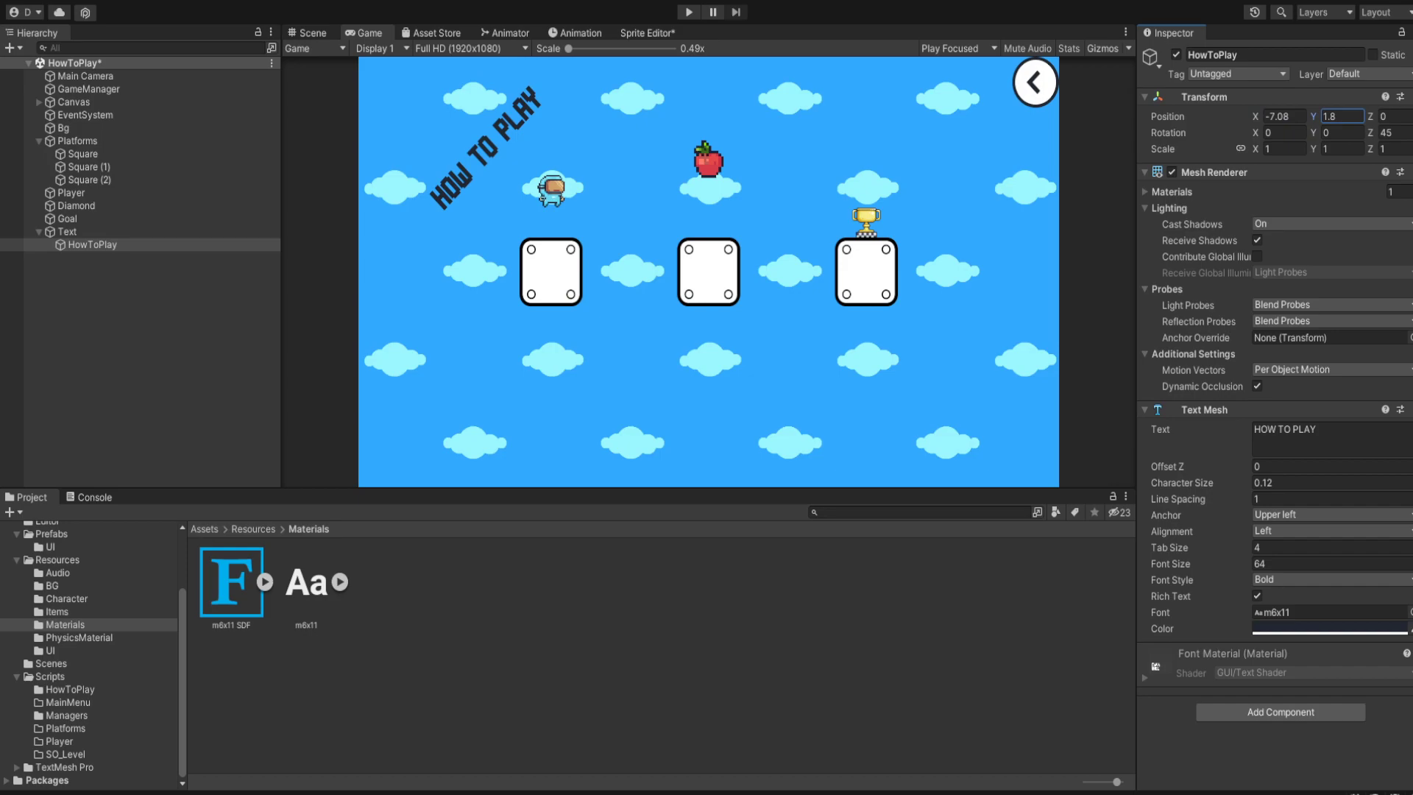
Step: Duplicate the HowToPlay text object and rename the copy Walk
{"action": "left_click", "coordinate": [118, 245]}
{"action": "key", "text": "ctrl+d"}
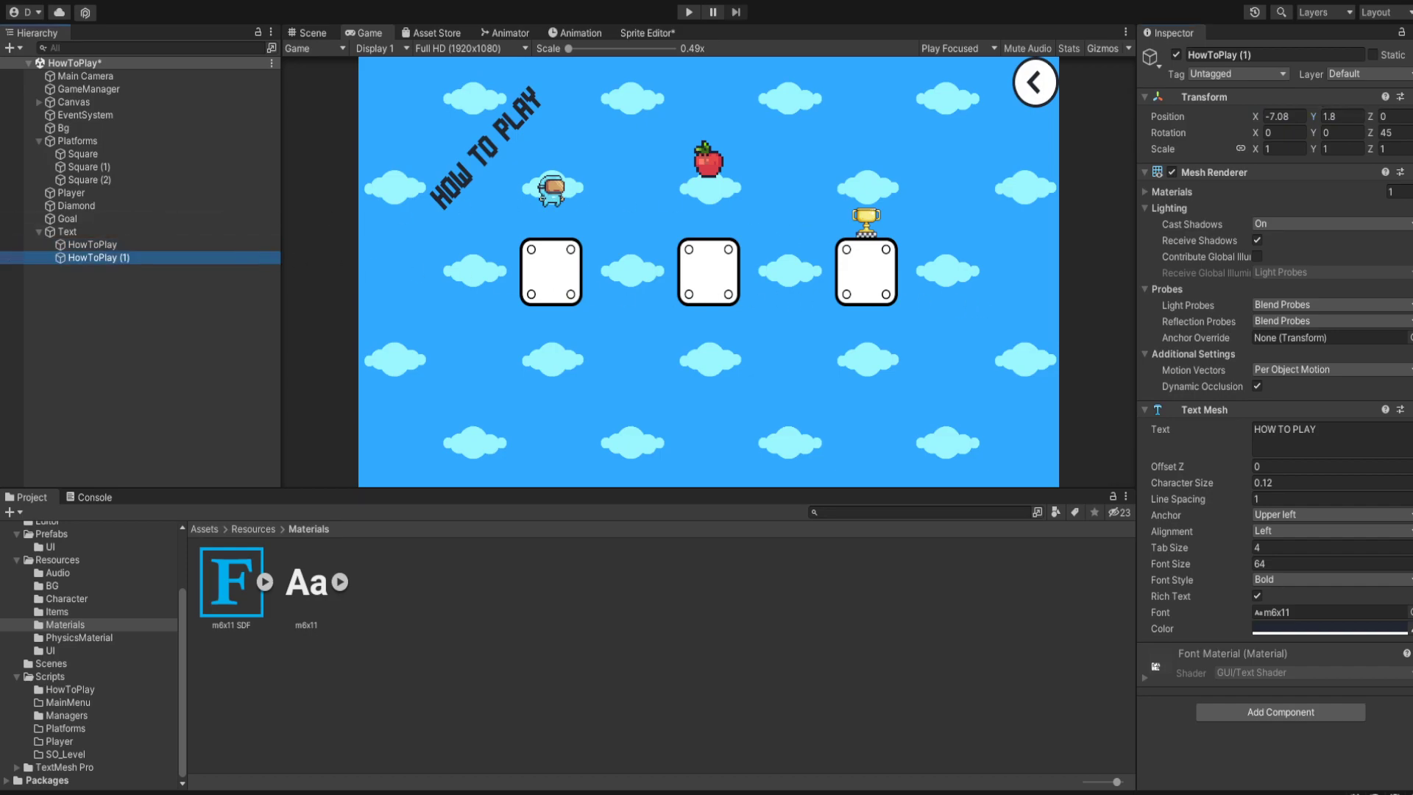
{"action": "left_click", "coordinate": [1271, 54]}
{"action": "type", "text": "Walk"}
{"action": "key", "text": "Return"}
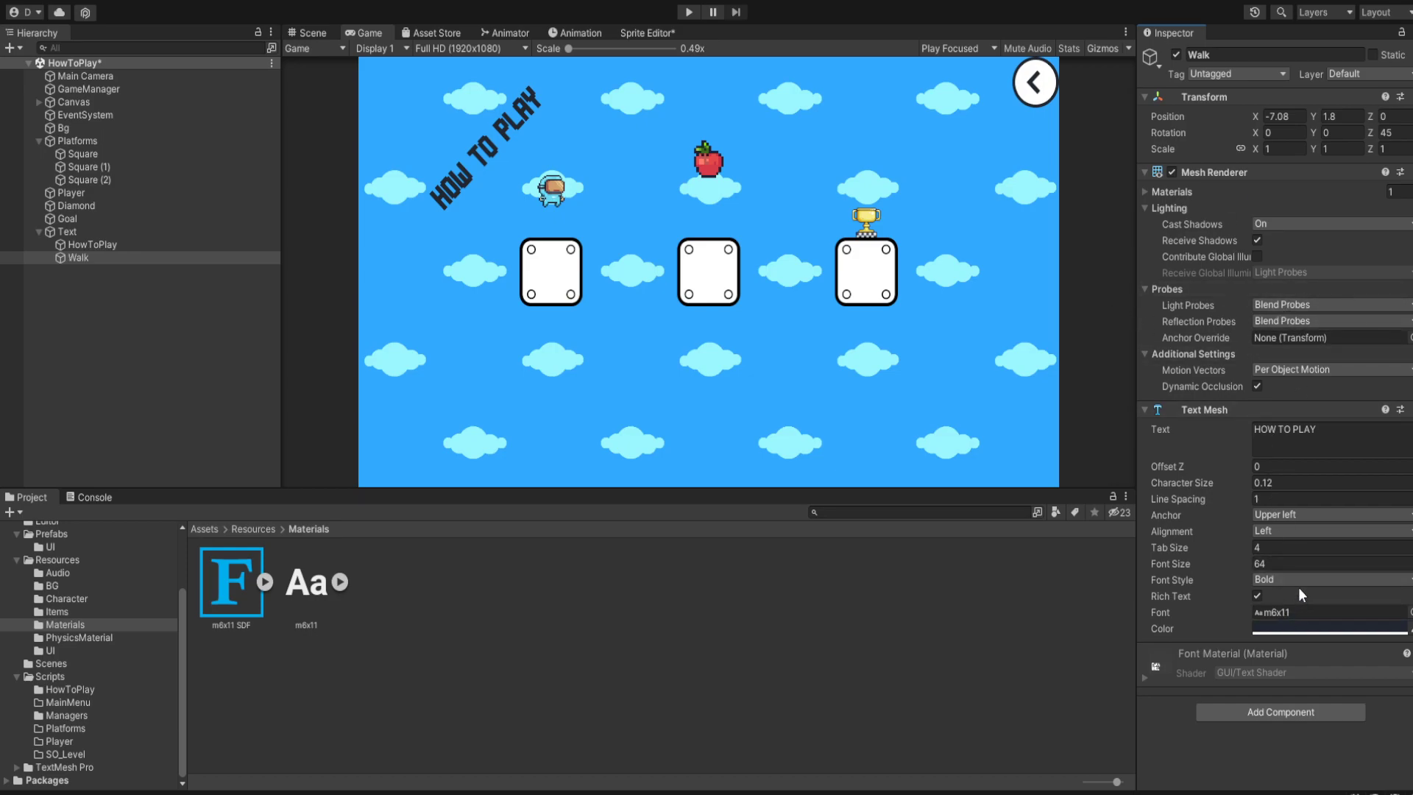
Step: Color the Walk object's text white and set its content to walk
{"action": "left_click", "coordinate": [1334, 785]}
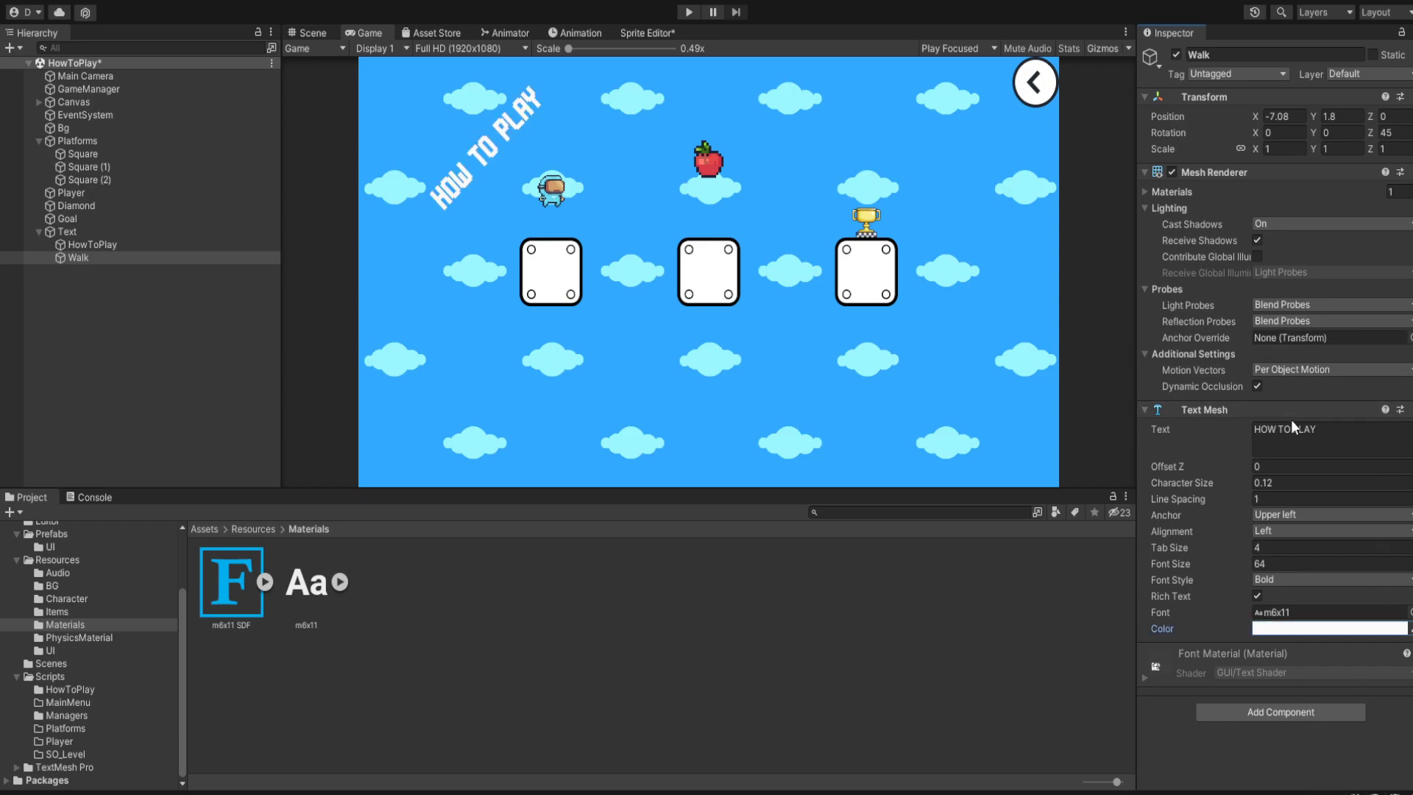
{"action": "left_click", "coordinate": [1347, 437]}
{"action": "type", "text": "walk"}
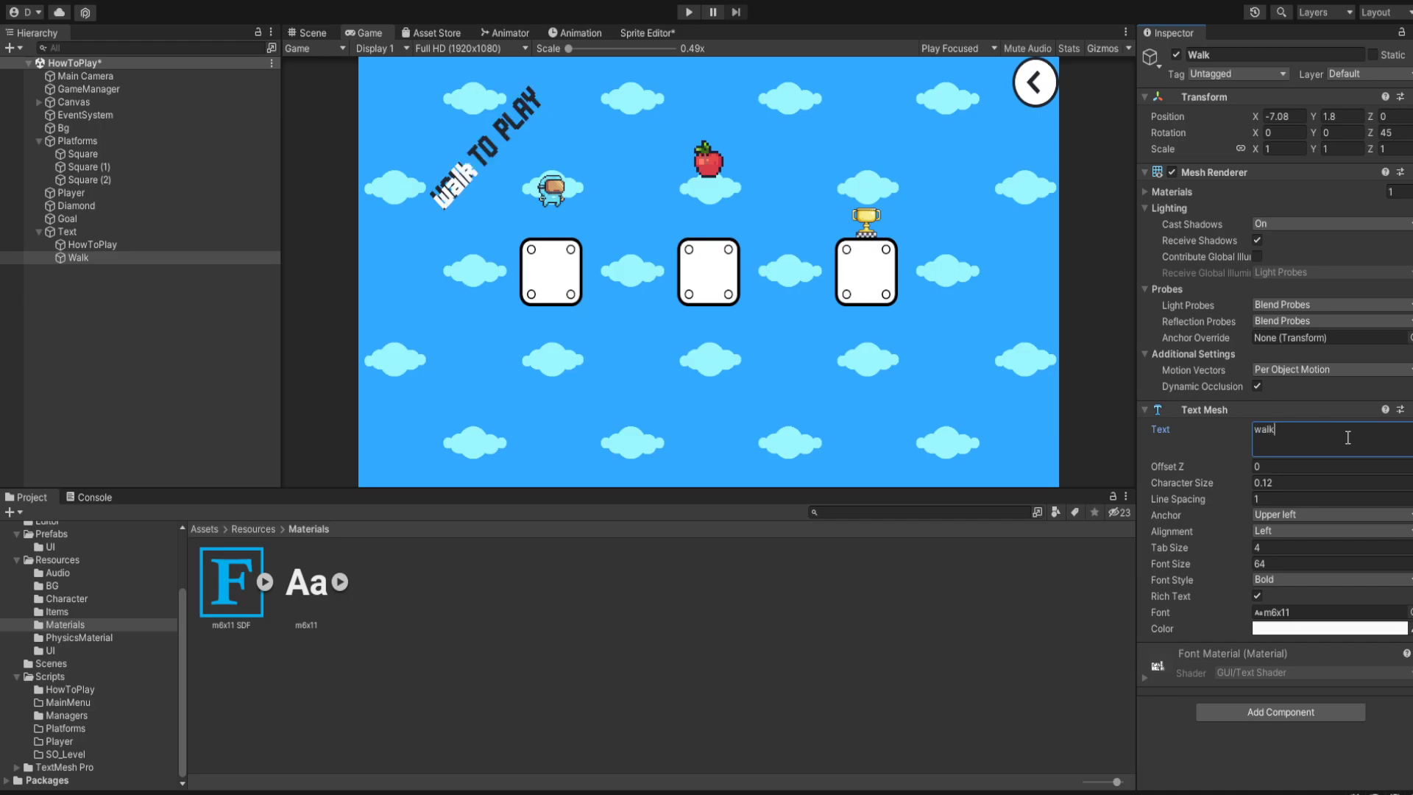
Step: Set the Walk text's Z rotation to 0 and place it below the player at X -3.7, Y 1.5
{"action": "left_click", "coordinate": [1393, 133]}
{"action": "type", "text": "0"}
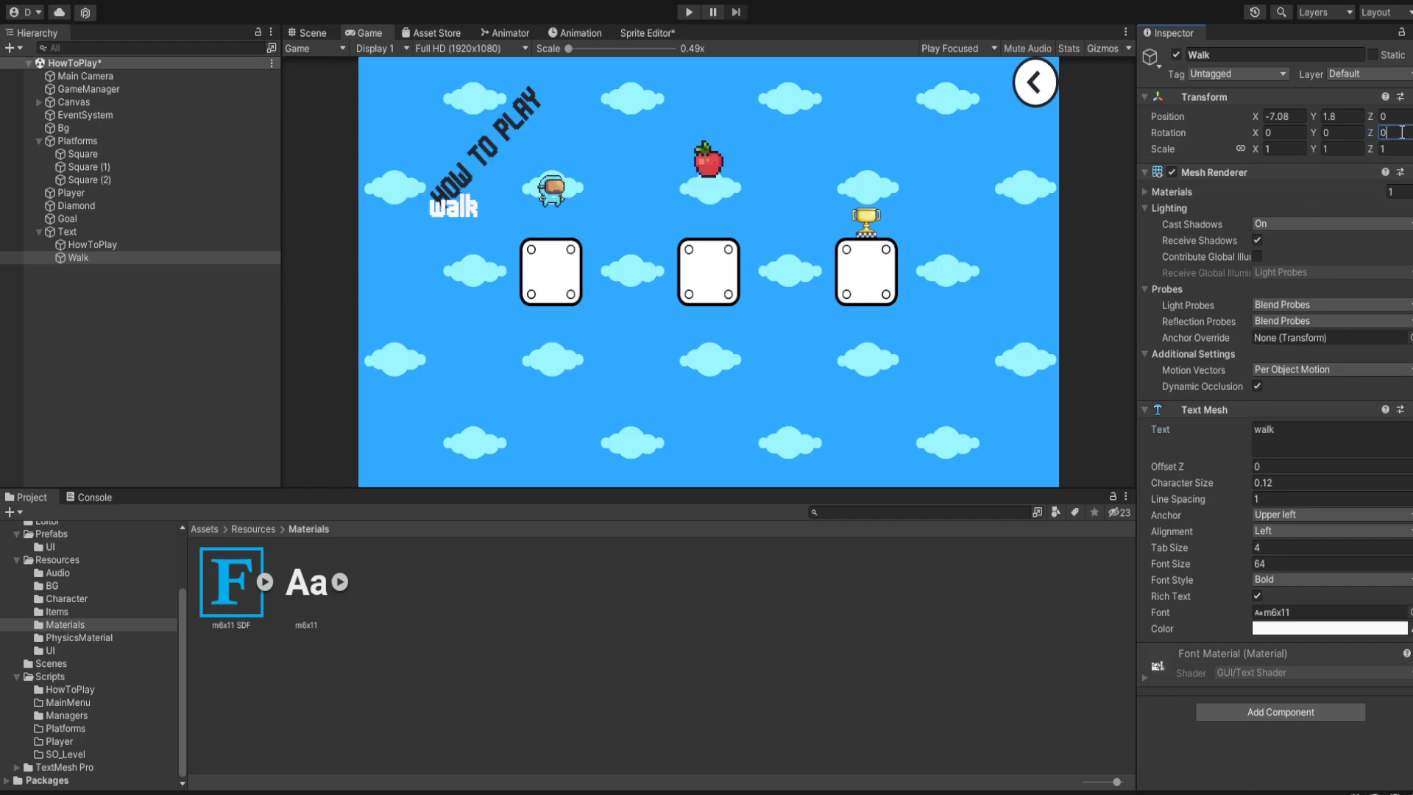
{"action": "left_click", "coordinate": [1279, 116]}
{"action": "key", "text": "BackSpace"}
{"action": "key", "text": "BackSpace"}
{"action": "key", "text": "BackSpace"}
{"action": "key", "text": "BackSpace"}
{"action": "type", "text": "4"}
{"action": "key", "text": "Tab"}
{"action": "type", "text": "0"}
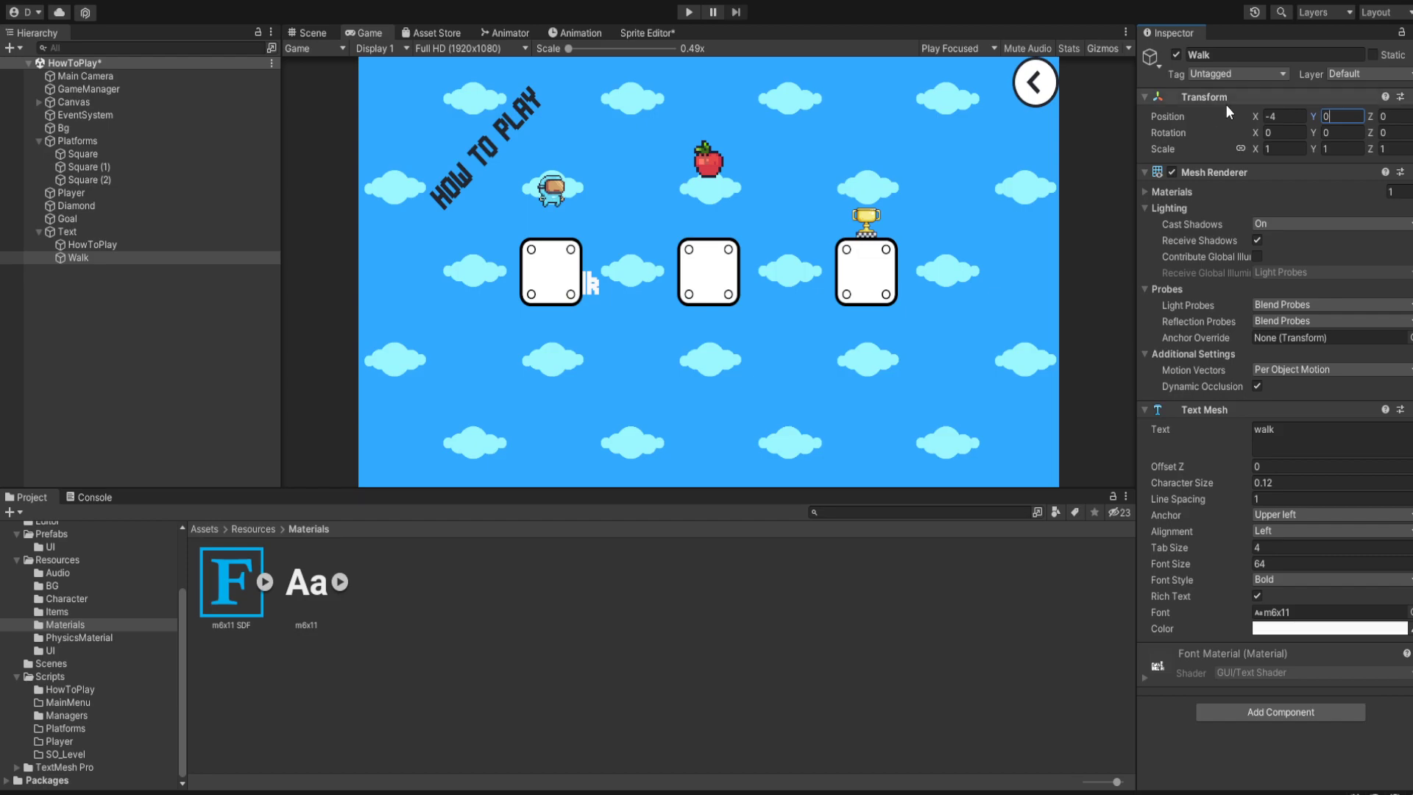
{"action": "key", "text": "BackSpace"}
{"action": "type", "text": "1.55"}
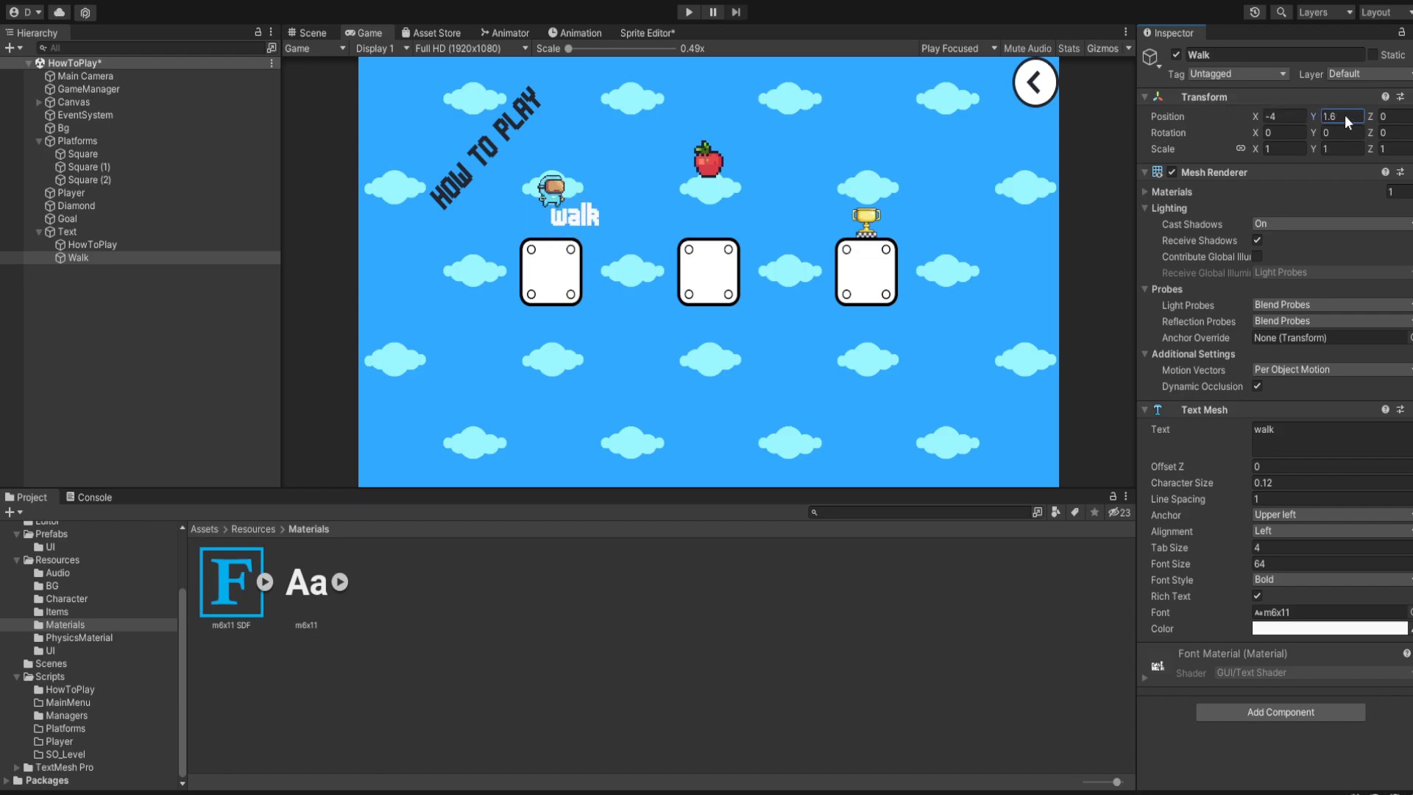
{"action": "key", "text": "BackSpace"}
{"action": "left_click_drag", "start_coordinate": [1256, 116], "coordinate": [1267, 117]}
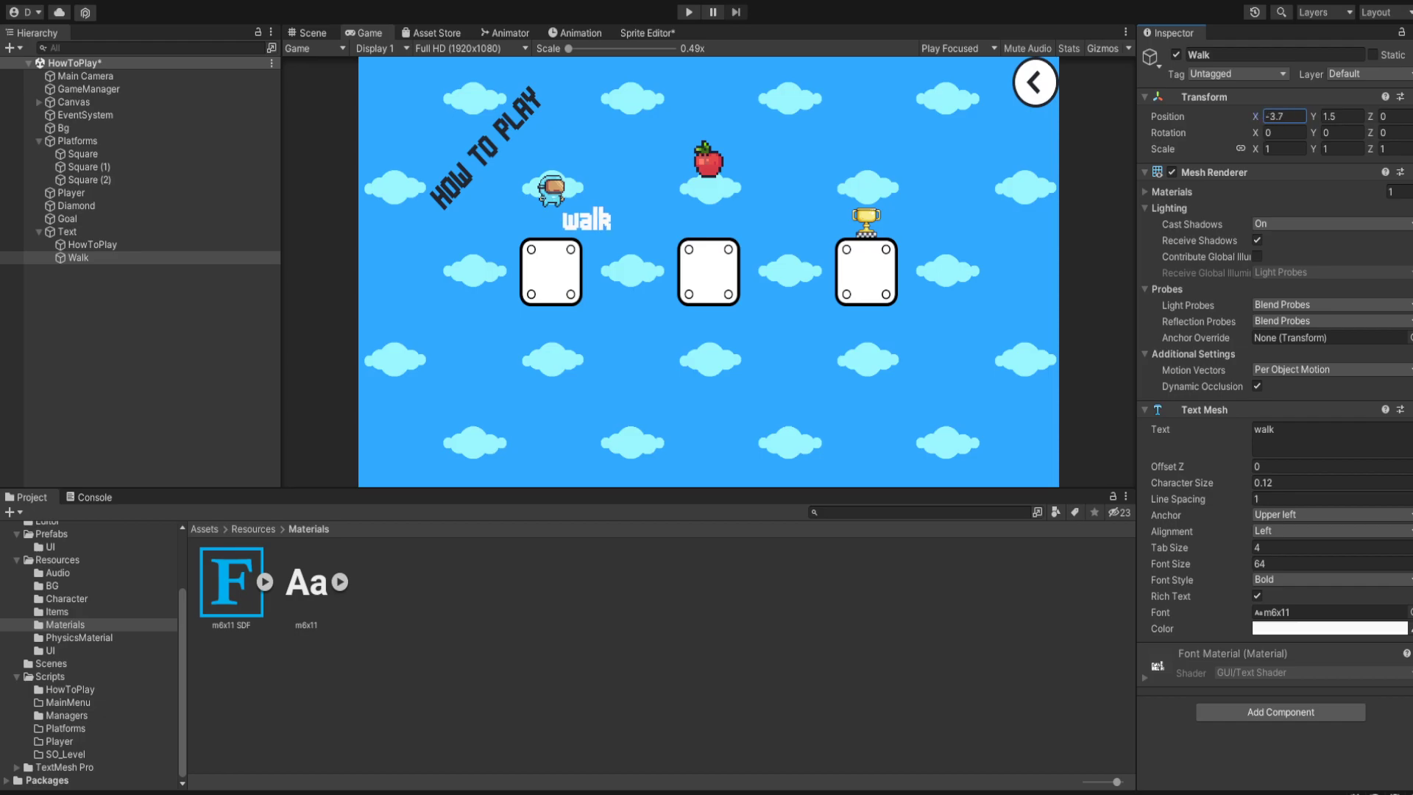
Step: Duplicate the Walk text object and rename the copy Hymp
{"action": "left_click", "coordinate": [134, 259]}
{"action": "key", "text": "ctrl+d"}
{"action": "left_click", "coordinate": [1252, 55]}
{"action": "key", "text": "ctrl+a"}
{"action": "type", "text": "Hymp"}
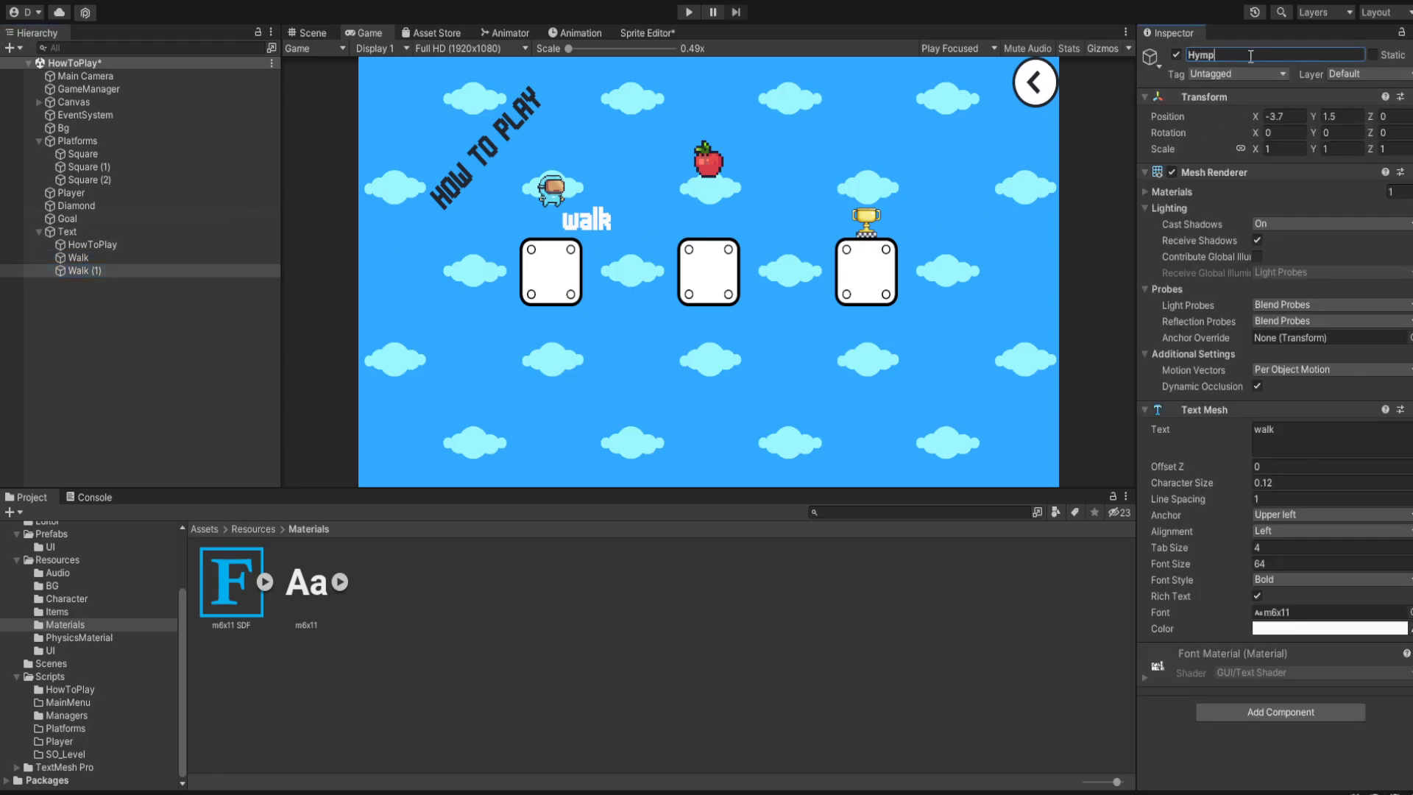
Step: Place the Hymp text between the first two platforms at X -2.49, Y 0.25 and set its content to jump
{"action": "left_click_drag", "start_coordinate": [1255, 116], "coordinate": [1291, 112]}
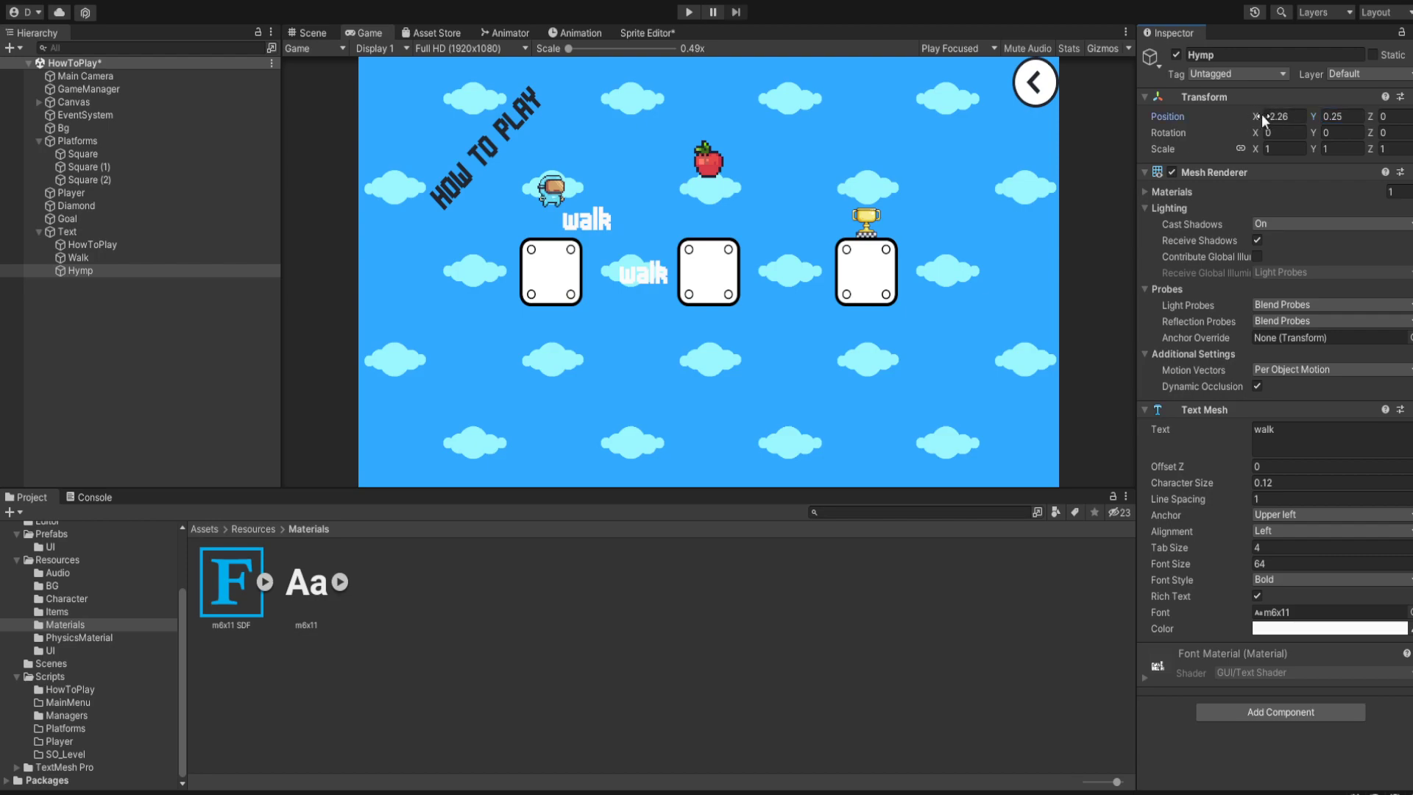
{"action": "mouse_move", "coordinate": [1254, 117]}
{"action": "left_mouse_down"}
{"action": "mouse_move", "coordinate": [1309, 123]}
{"action": "mouse_move", "coordinate": [1239, 125]}
{"action": "mouse_move", "coordinate": [1252, 128]}
{"action": "left_mouse_up"}
{"action": "left_click", "coordinate": [1312, 442]}
{"action": "type", "text": "jump"}
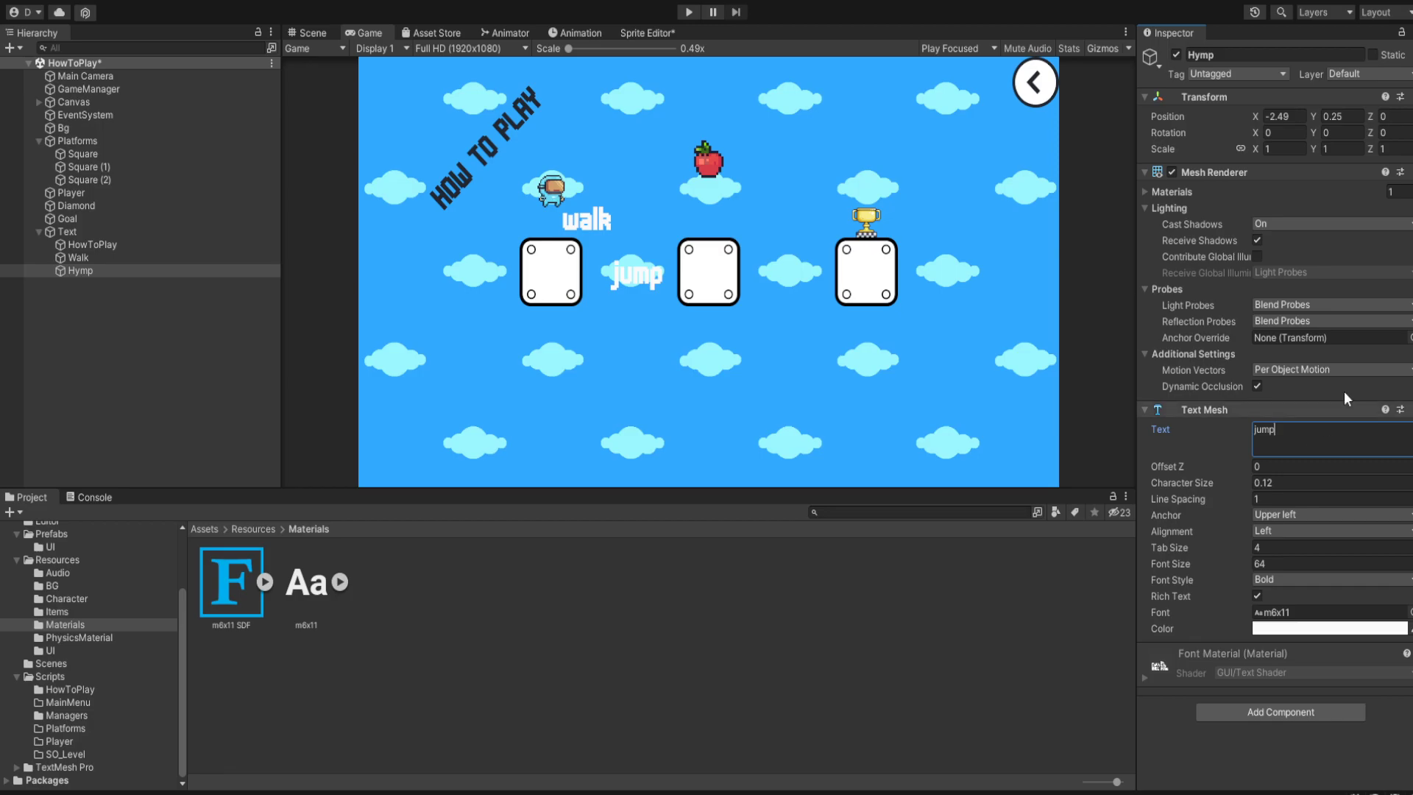
Step: Color both the jump and walk texts dark navy, matching the HOW TO PLAY title
{"action": "left_click", "coordinate": [1295, 630]}
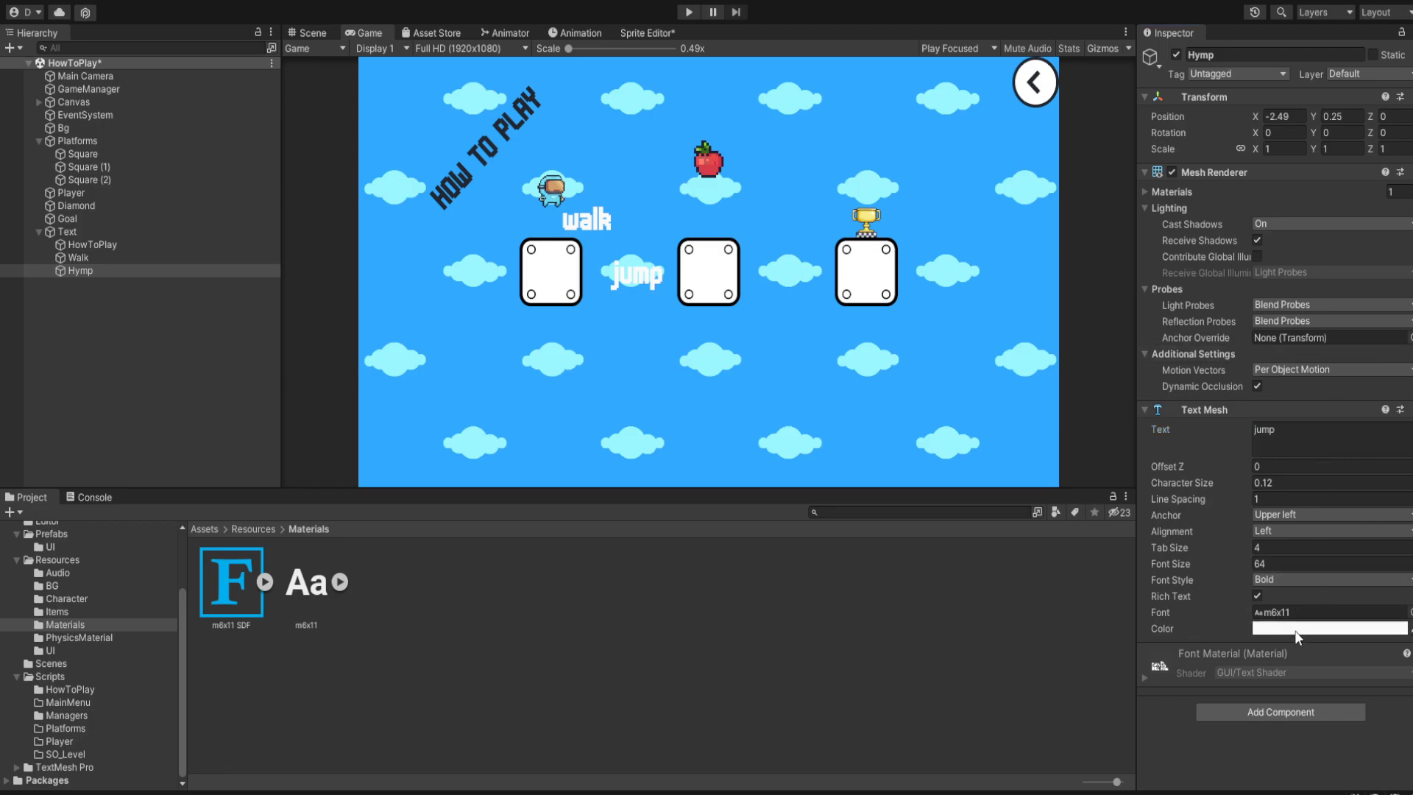
{"action": "left_click", "coordinate": [1350, 787]}
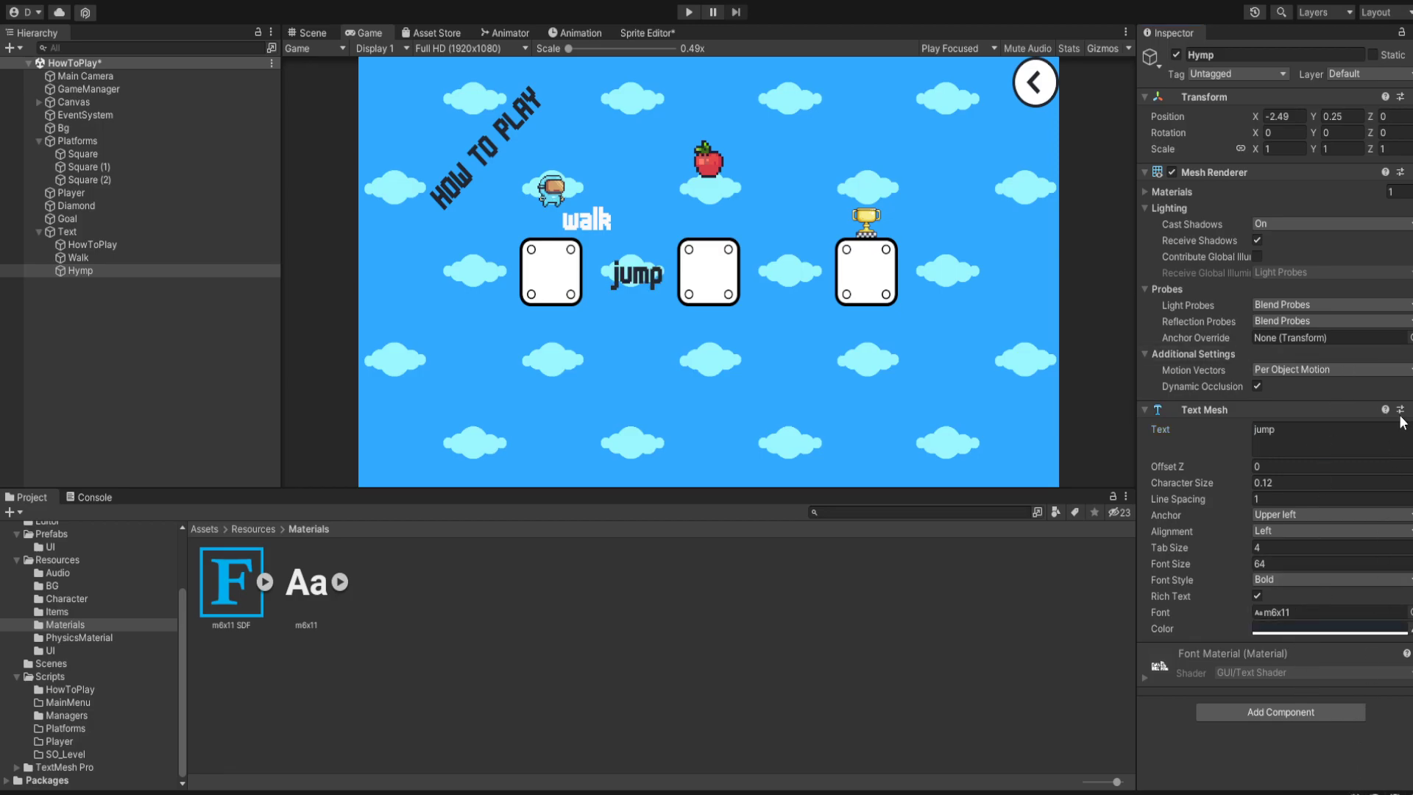
{"action": "left_click", "coordinate": [133, 257]}
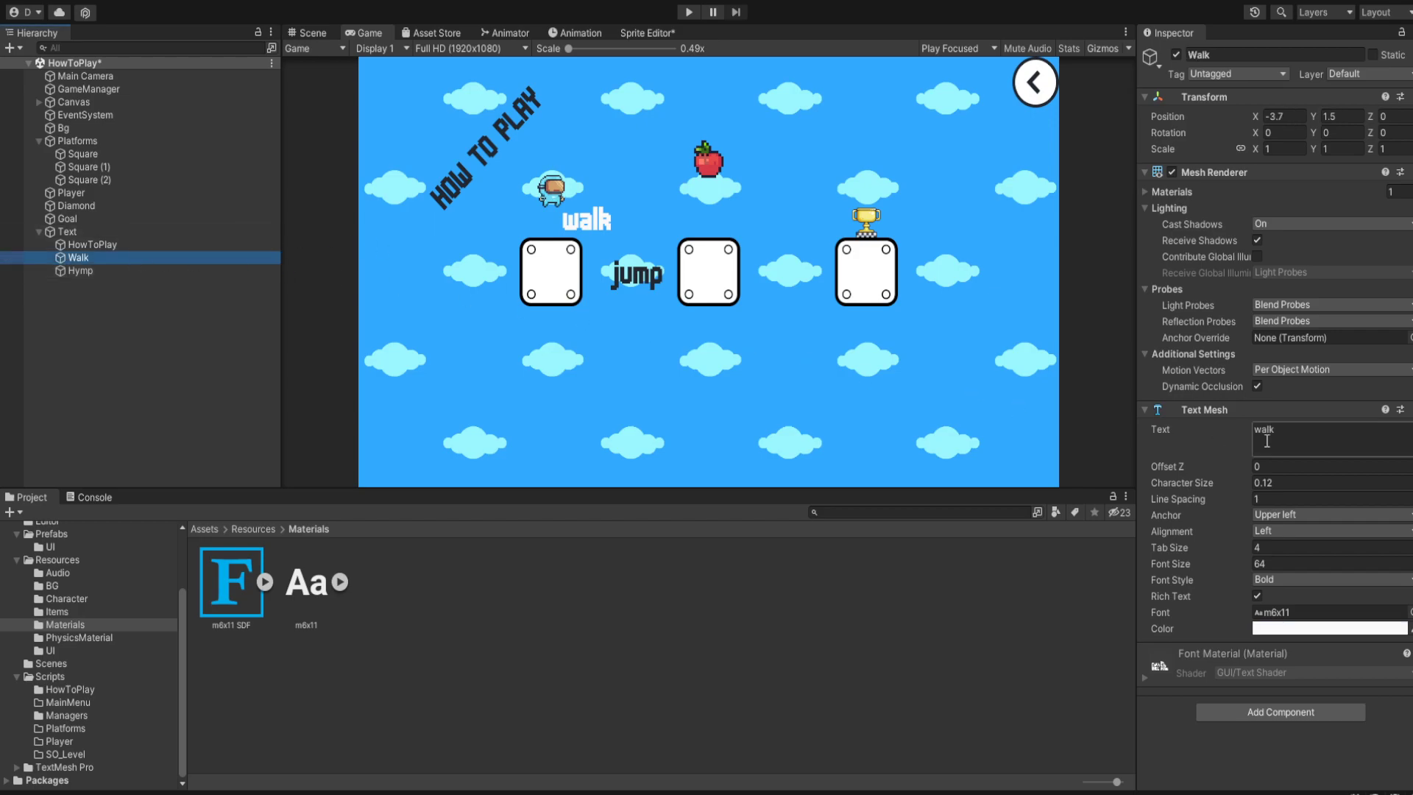
{"action": "left_click", "coordinate": [1325, 629]}
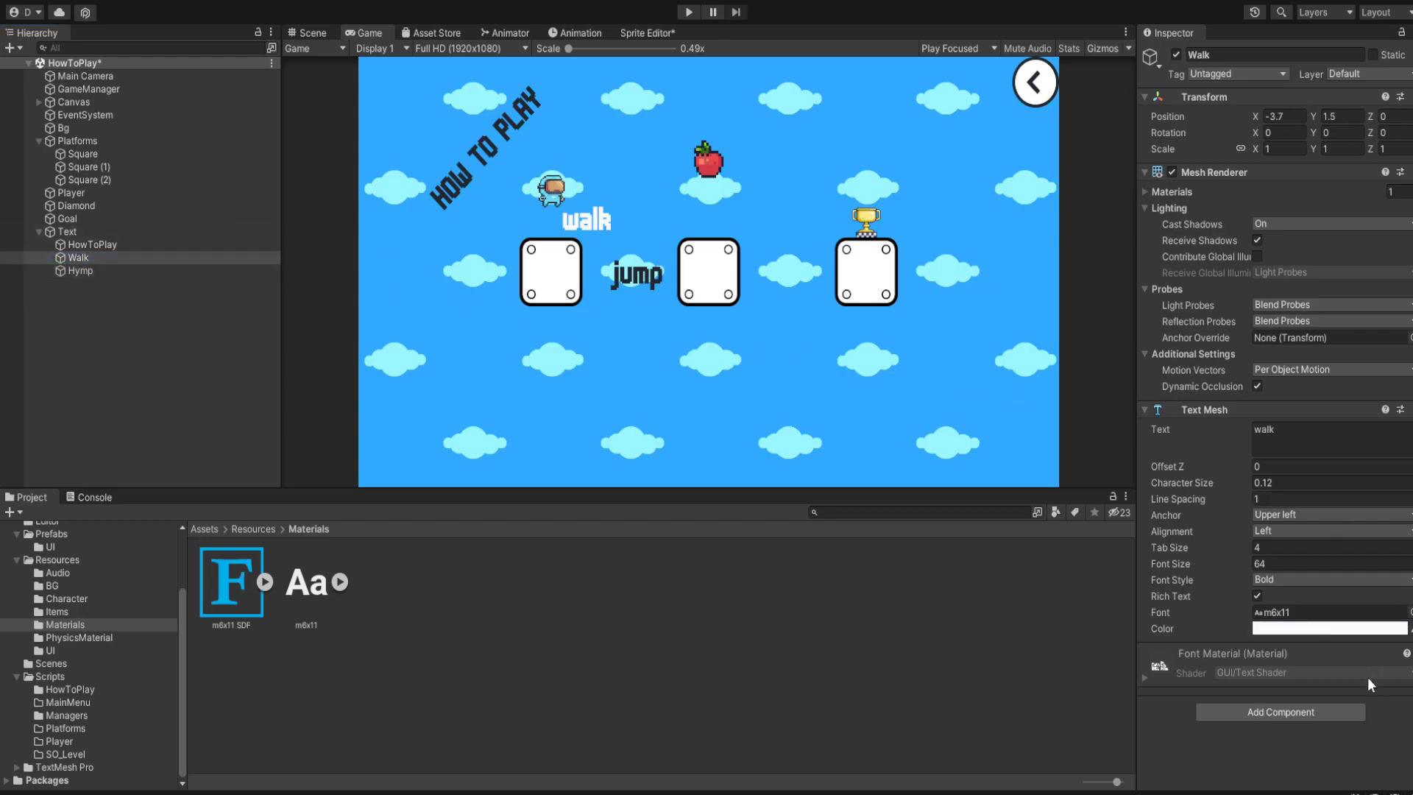
{"action": "left_click", "coordinate": [1349, 792]}
{"action": "left_click", "coordinate": [854, 349]}
Step: Rename the Hymp text object as Jump
{"action": "left_click", "coordinate": [154, 270]}
{"action": "left_click", "coordinate": [1248, 54]}
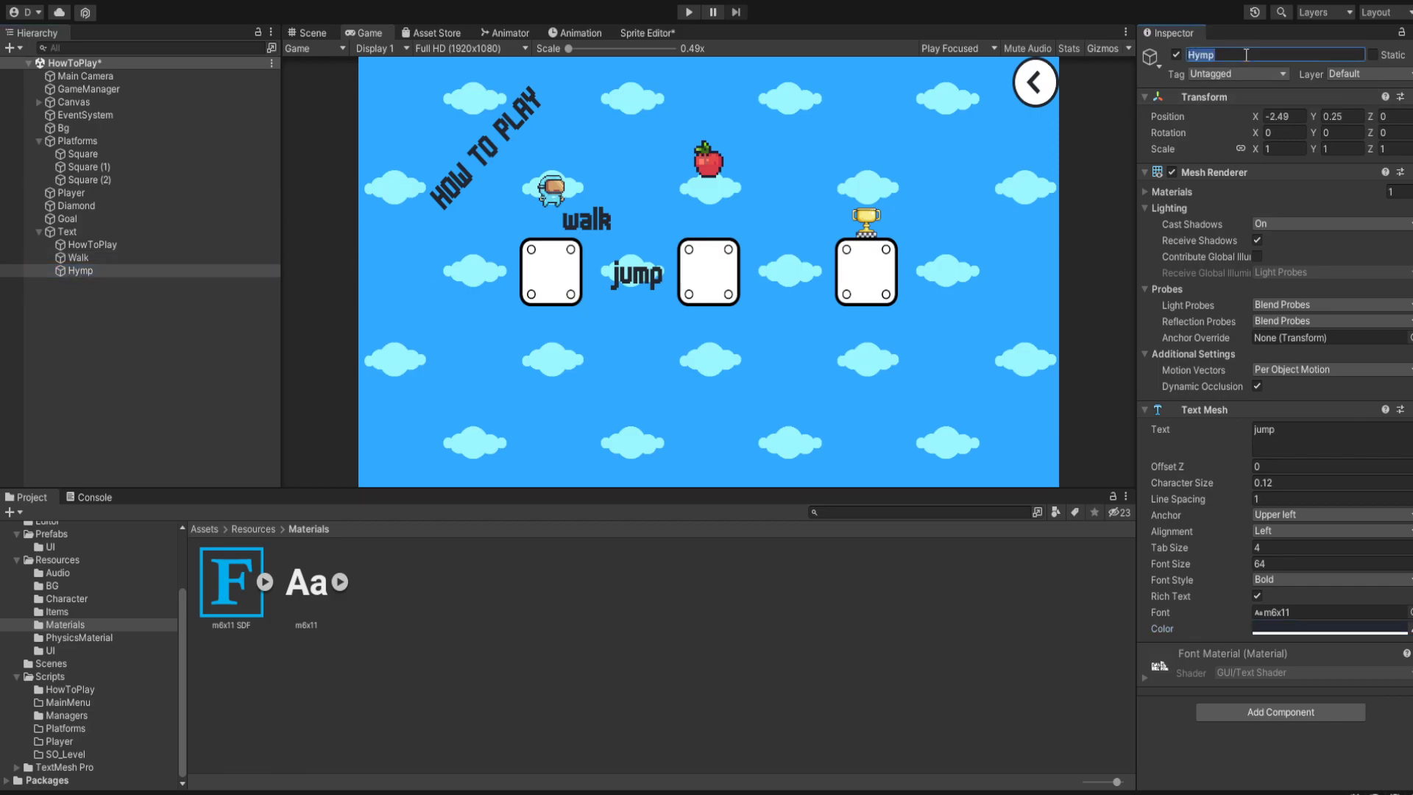
{"action": "type", "text": "Jump"}
{"action": "key", "text": "Return"}
Step: Duplicate the Jump text object and rename the copy Diamonds
{"action": "left_click", "coordinate": [169, 274]}
{"action": "key", "text": "ctrl+d"}
{"action": "left_click", "coordinate": [1258, 54]}
{"action": "type", "text": "Diamonds"}
{"action": "key", "text": "Return"}
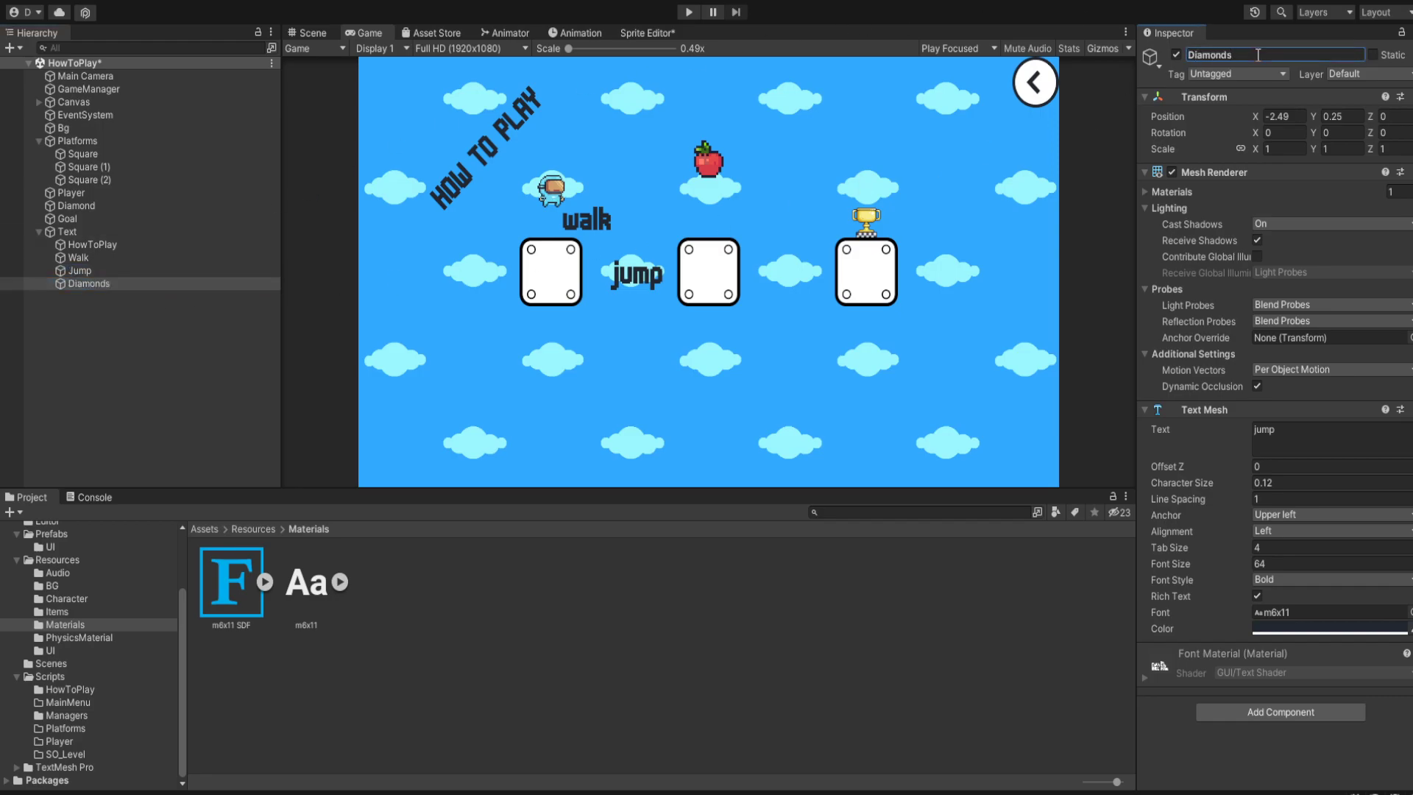
Step: Set the Diamonds text to collect diamonds and place it below the apple at X -2.26, Y 1.96
{"action": "left_click", "coordinate": [1293, 446]}
{"action": "type", "text": "c"}
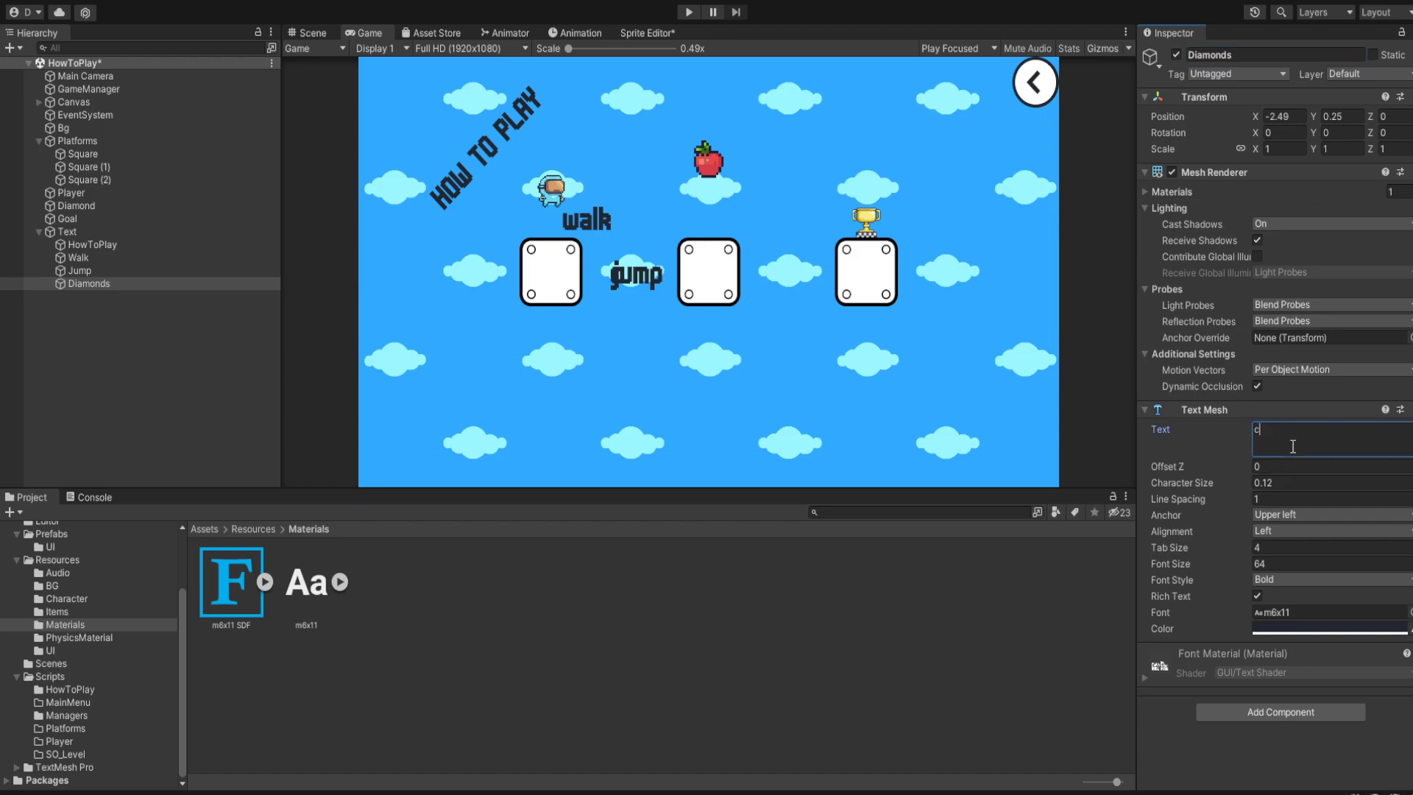
{"action": "type", "text": "ollect diamonds"}
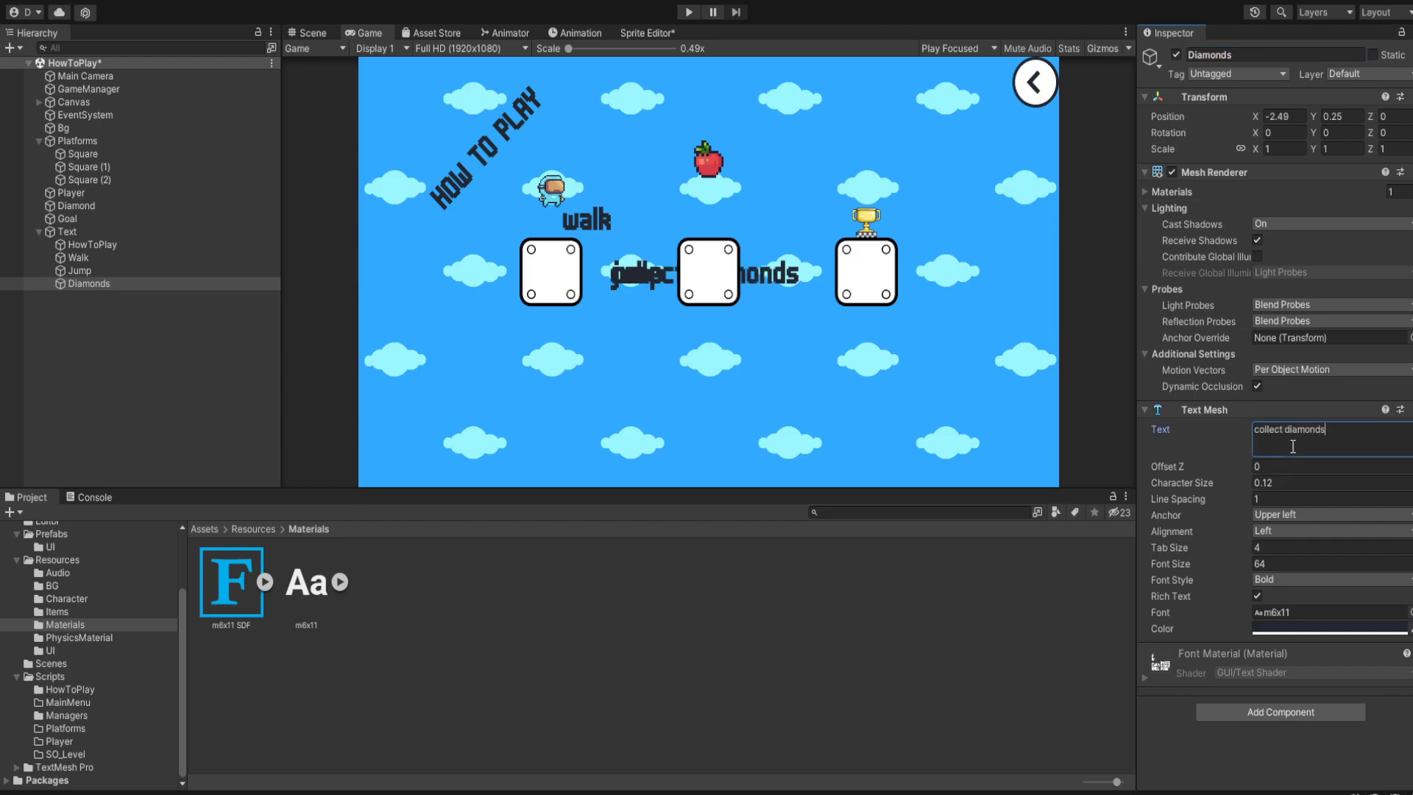
{"action": "left_click_drag", "start_coordinate": [1253, 116], "coordinate": [1340, 122]}
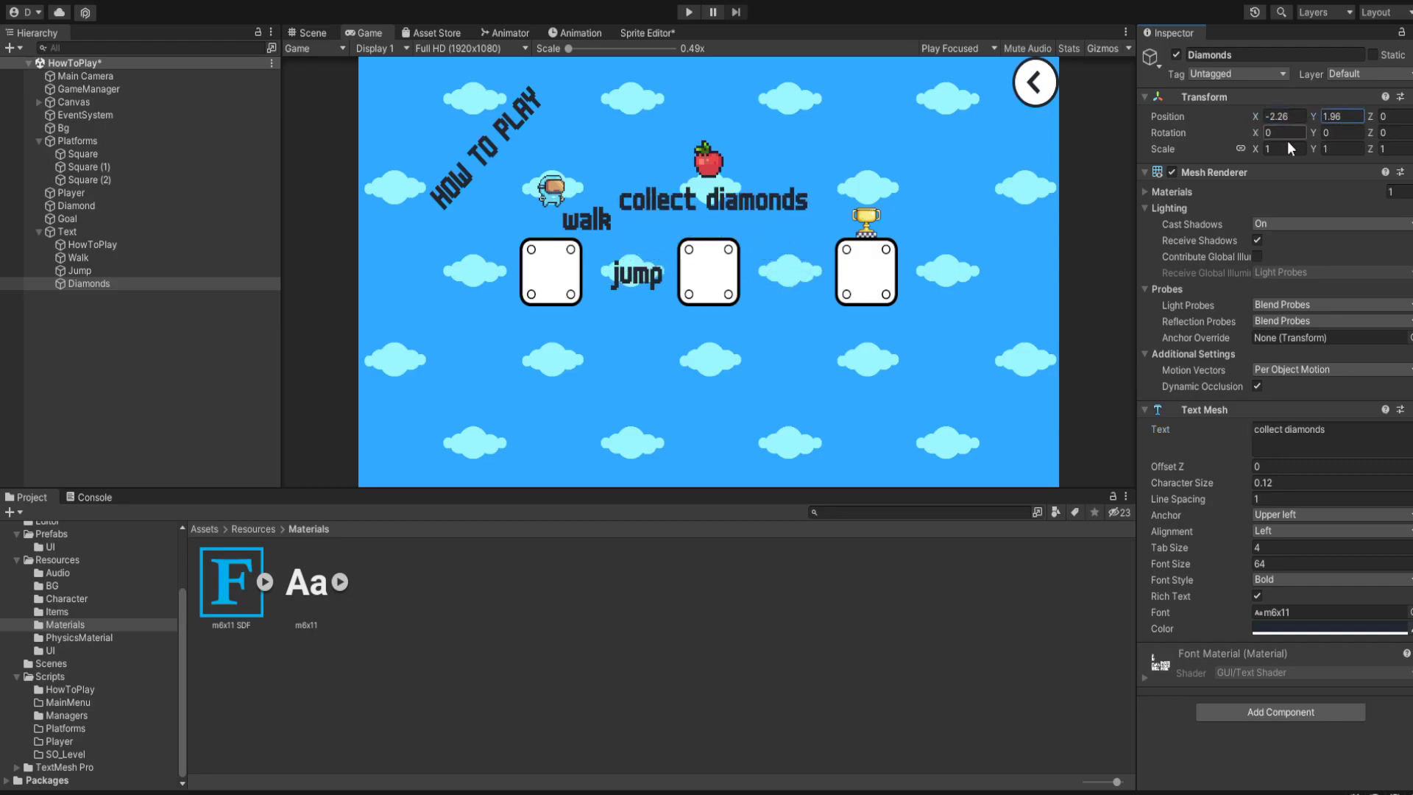
Step: Duplicate the Diamonds text object and rename the copy Goal
{"action": "left_click", "coordinate": [108, 284]}
{"action": "key", "text": "ctrl+d"}
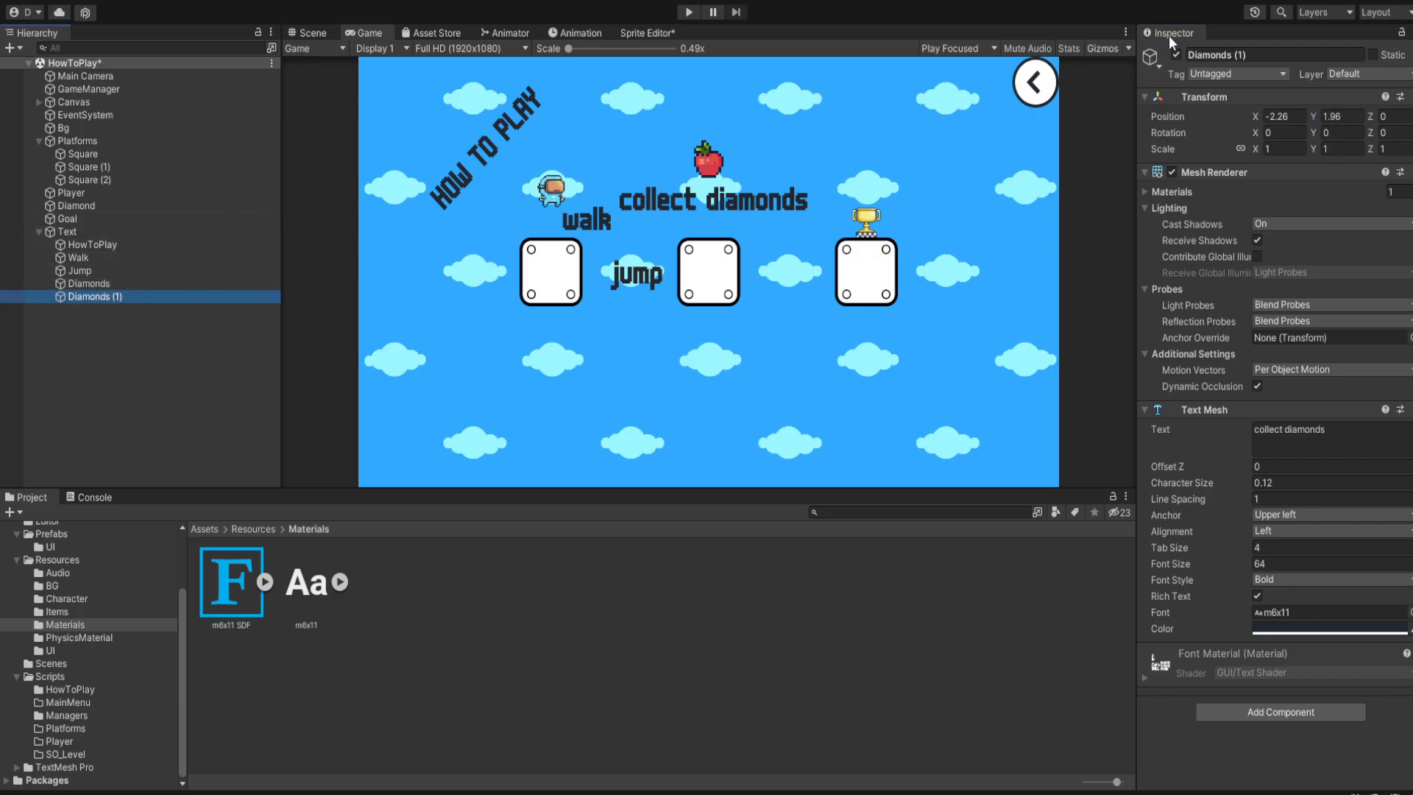
{"action": "left_click", "coordinate": [1290, 54]}
{"action": "type", "text": "Goa"}
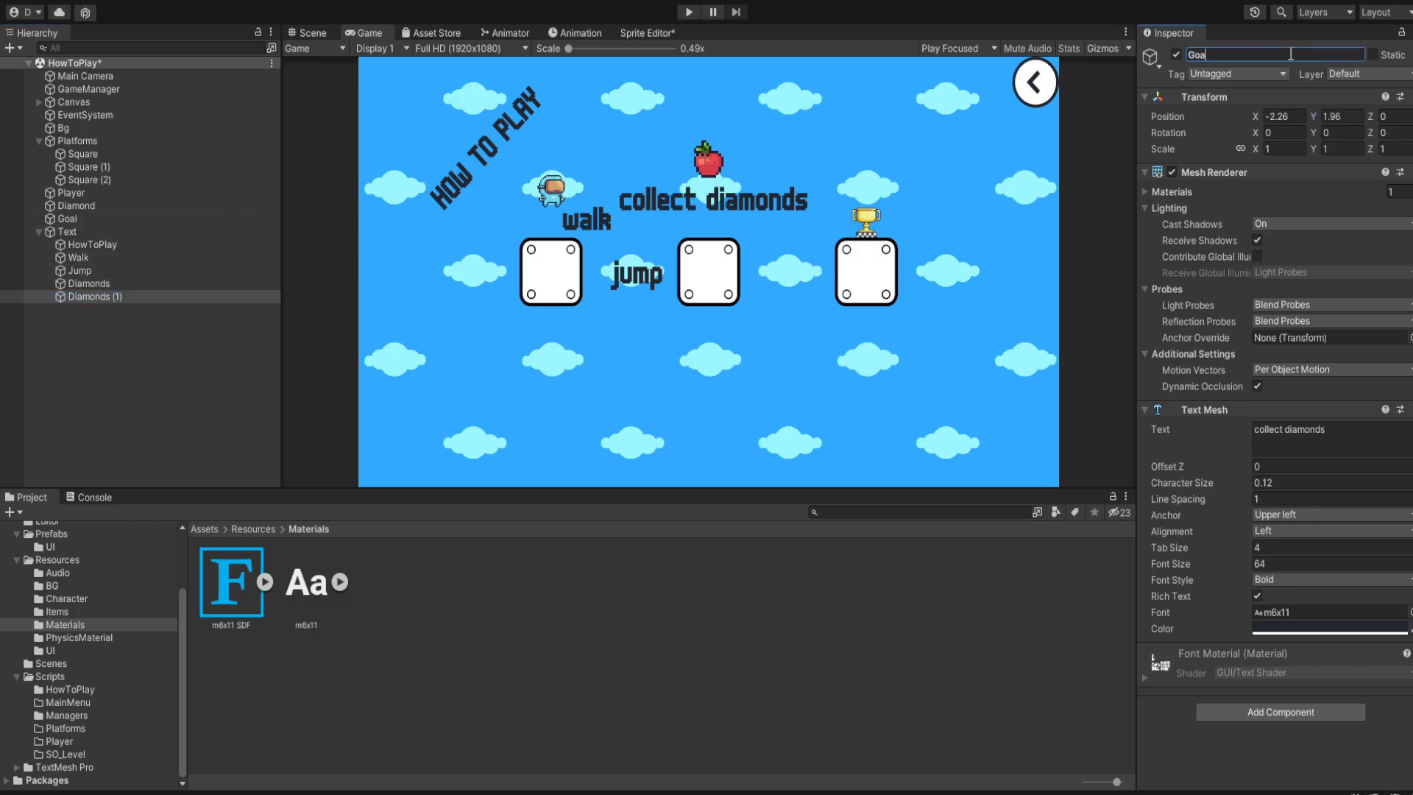
{"action": "type", "text": "l"}
{"action": "key", "text": "Return"}
Step: Set the Goal text to reach the goal and place it above the trophy at X 1.72, Y 2.92
{"action": "left_click", "coordinate": [1360, 443]}
{"action": "type", "text": "reach the goal"}
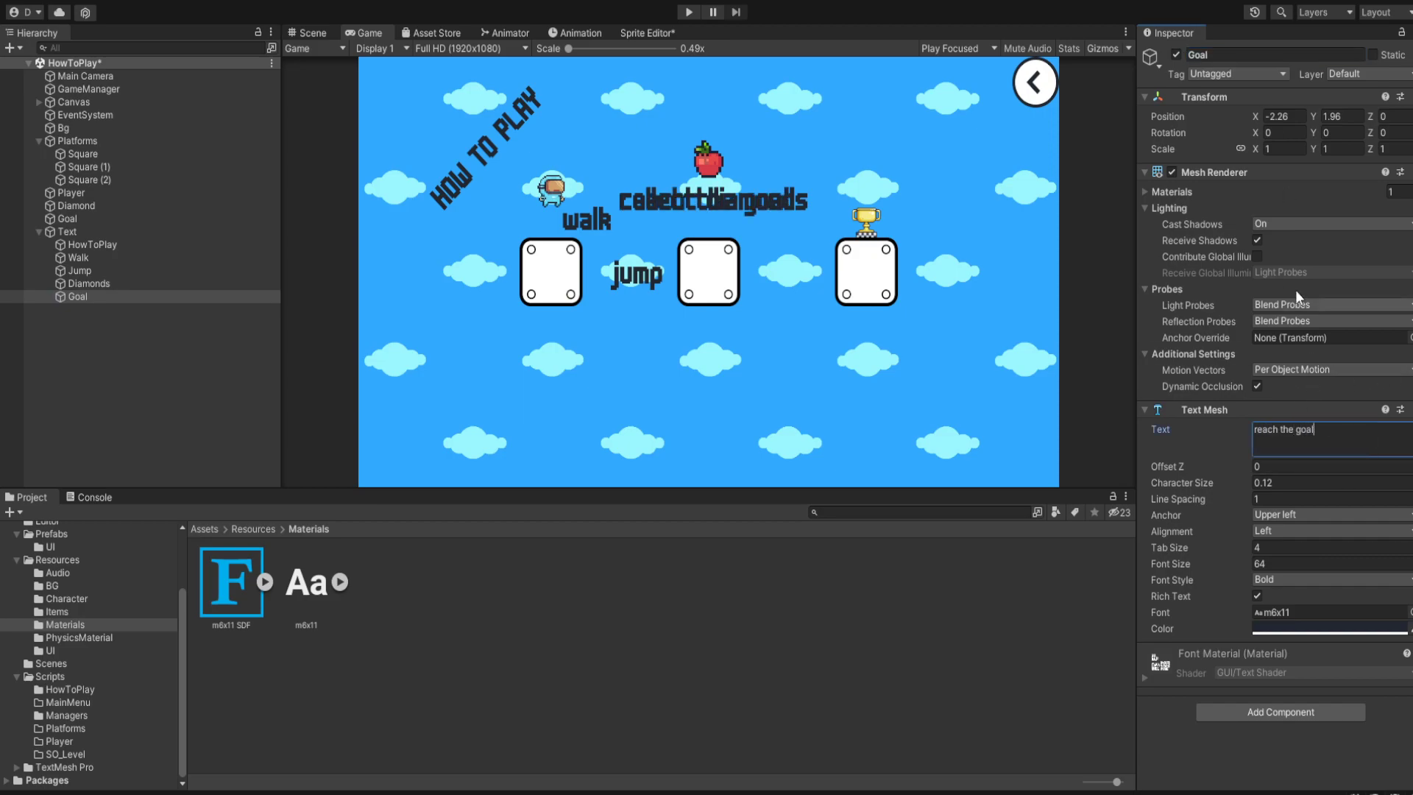
{"action": "left_click", "coordinate": [1251, 116]}
{"action": "left_click_drag", "start_coordinate": [1249, 120], "coordinate": [1335, 123]}
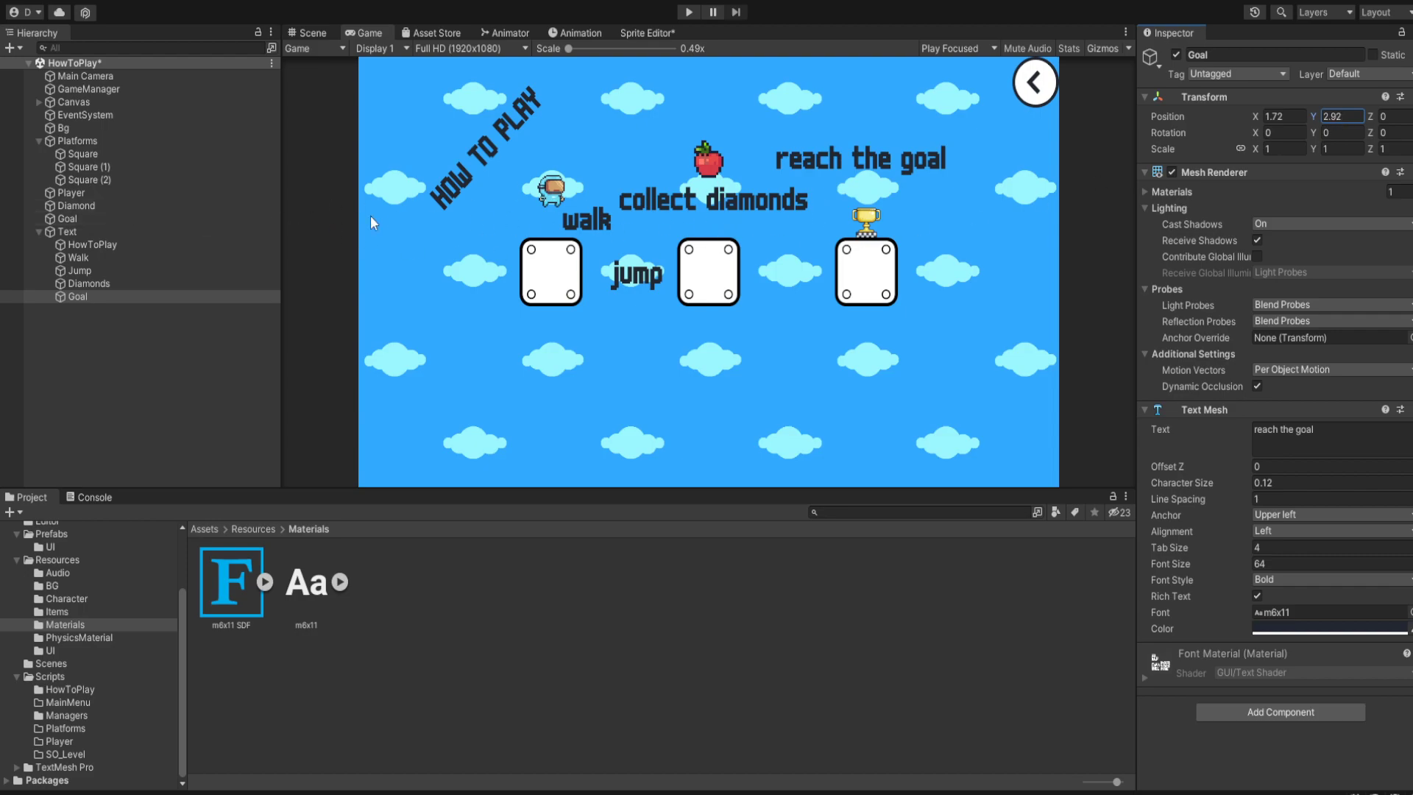
Step: Save the HowToPlay scene and open the Managers folder under Scripts
{"action": "key", "text": "ctrl+s"}
{"action": "left_click", "coordinate": [53, 703]}
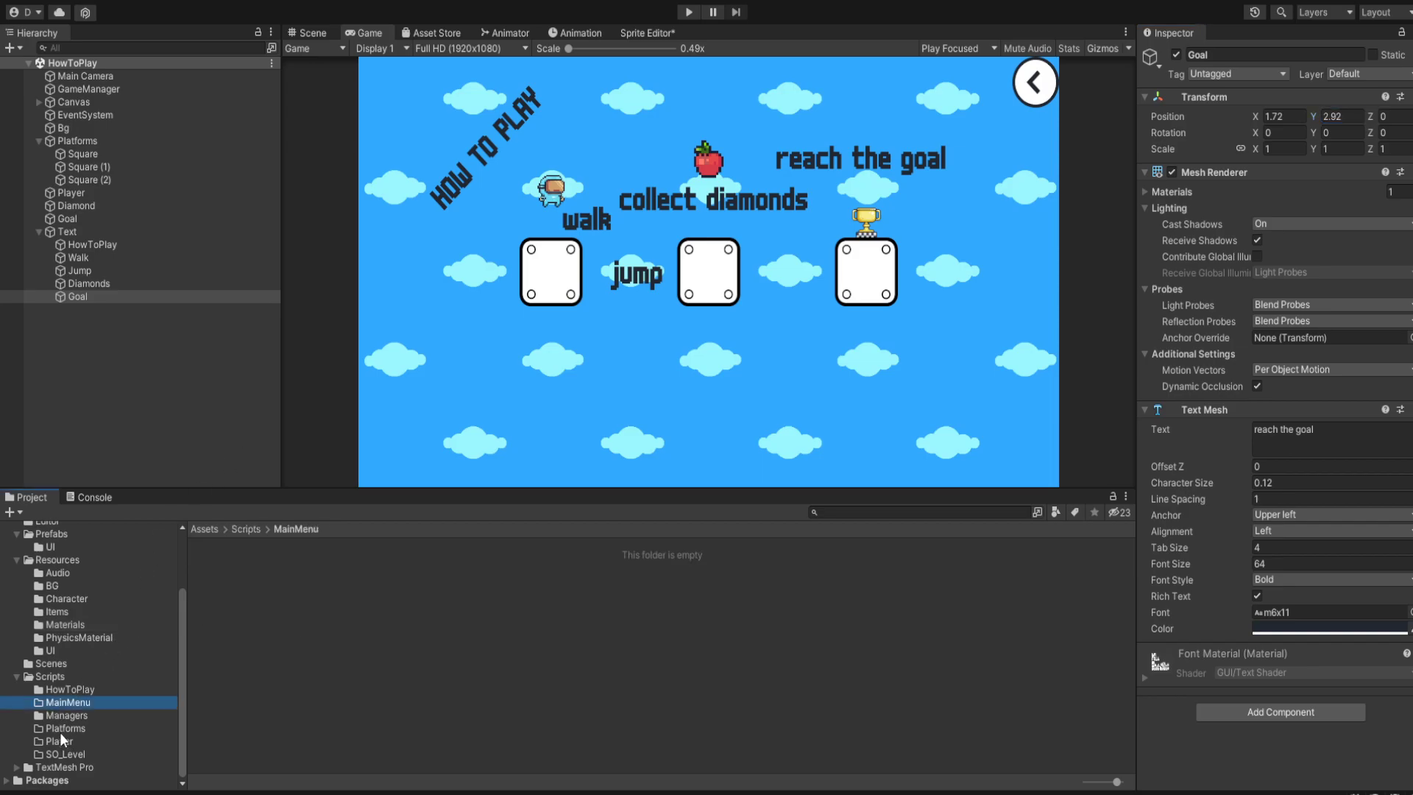
{"action": "left_click", "coordinate": [59, 718]}
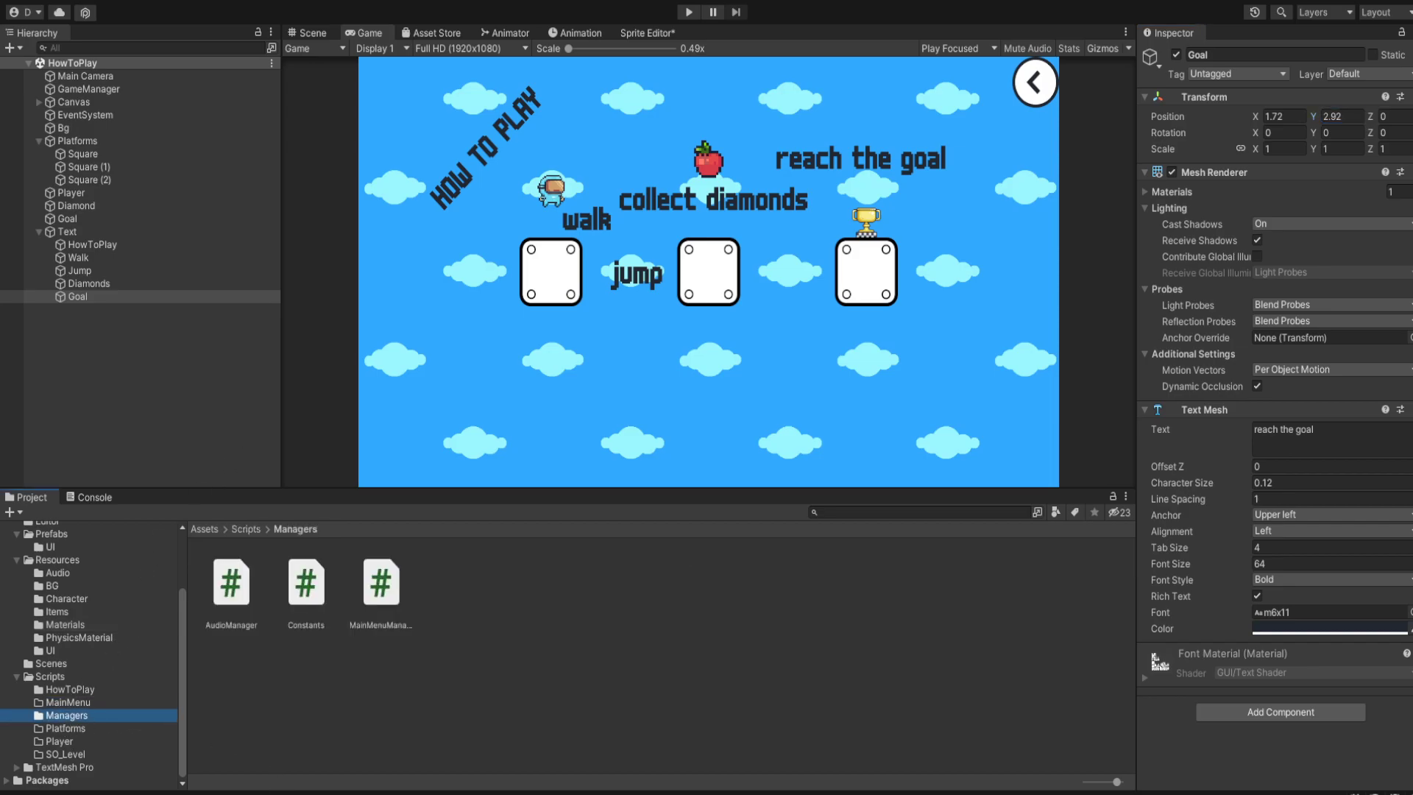